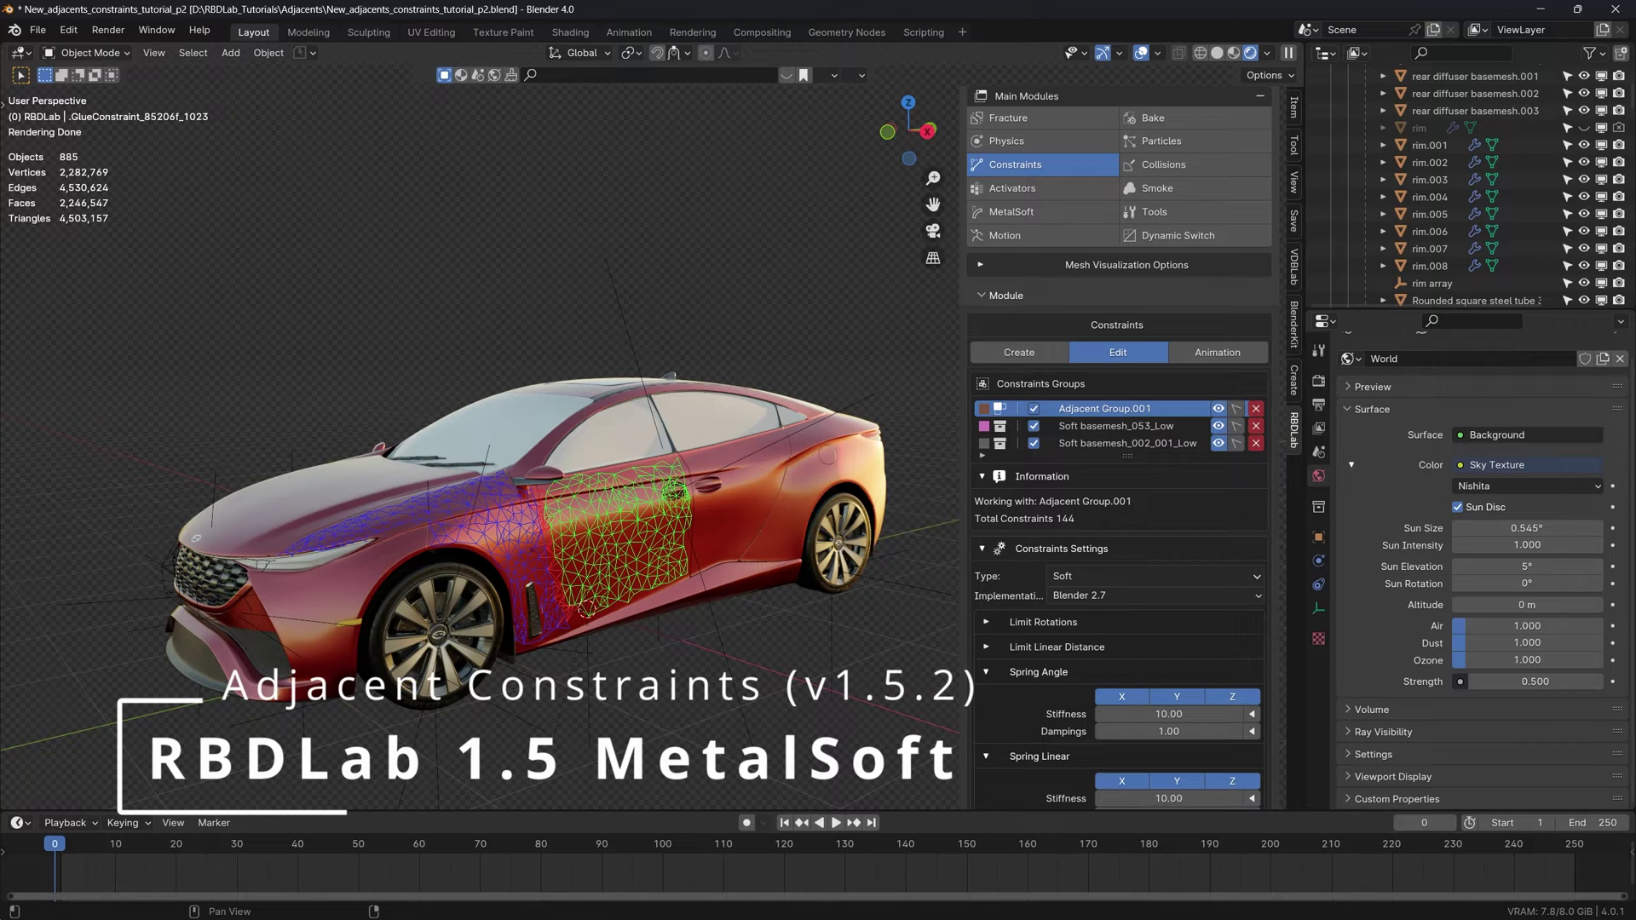
pyautogui.hotkey('ctrl', 's')
pyautogui.hotkey('shift', 'z')
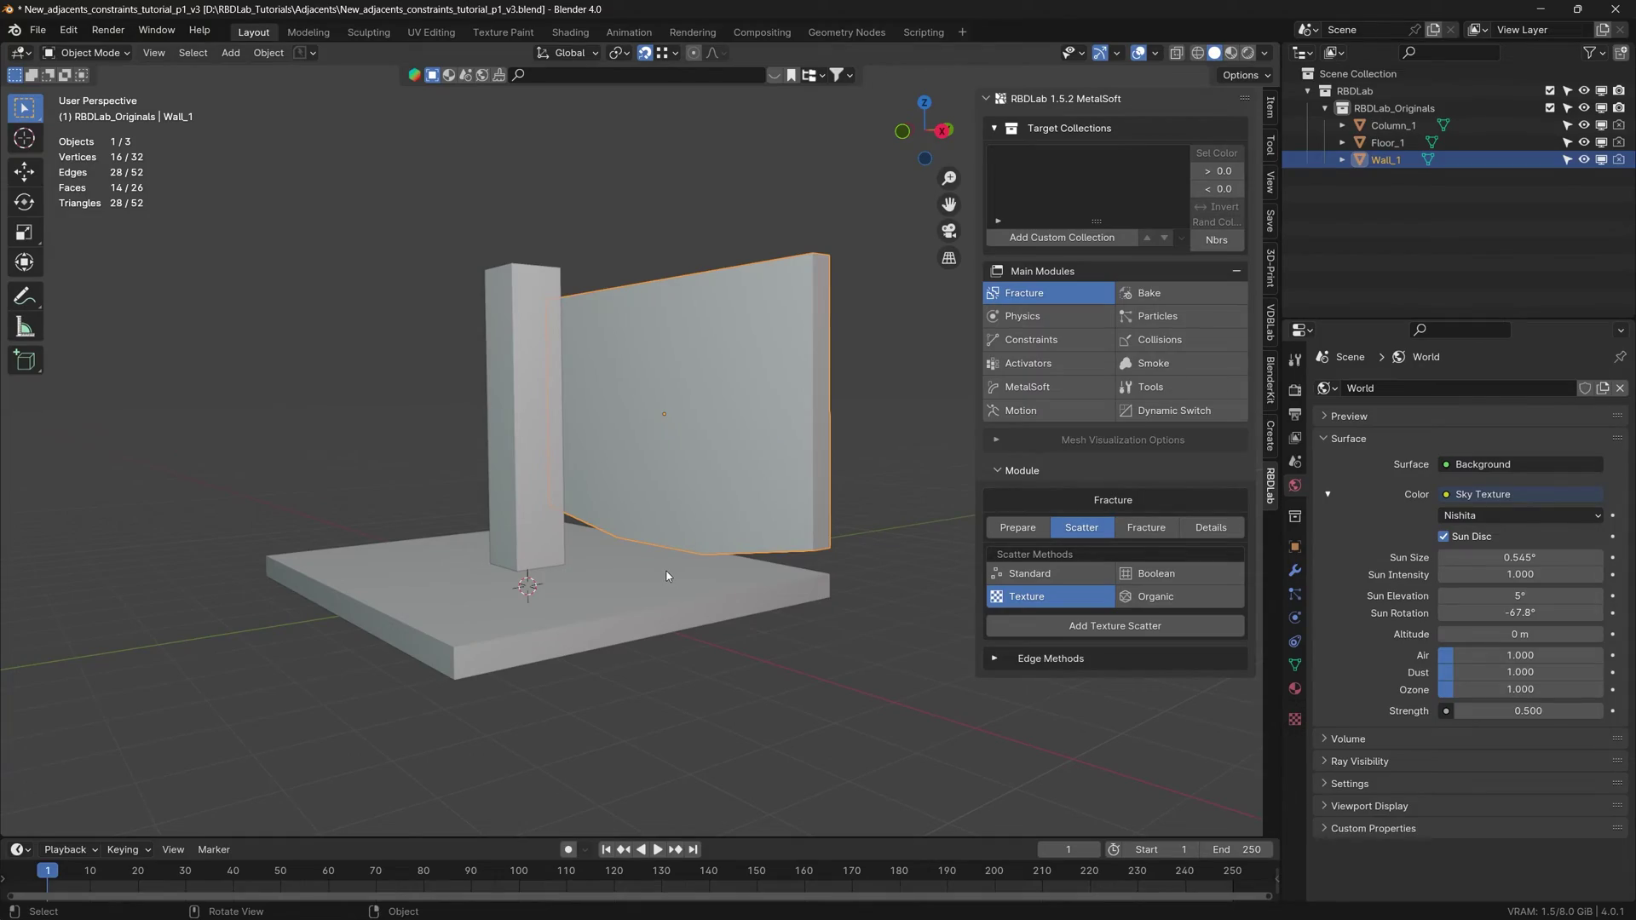
# Select the column, floor and wall and apply a Standard scatter with density 500 to all three.
pyautogui.click(574, 535)
pyautogui.click(564, 561)
pyautogui.click(728, 680)
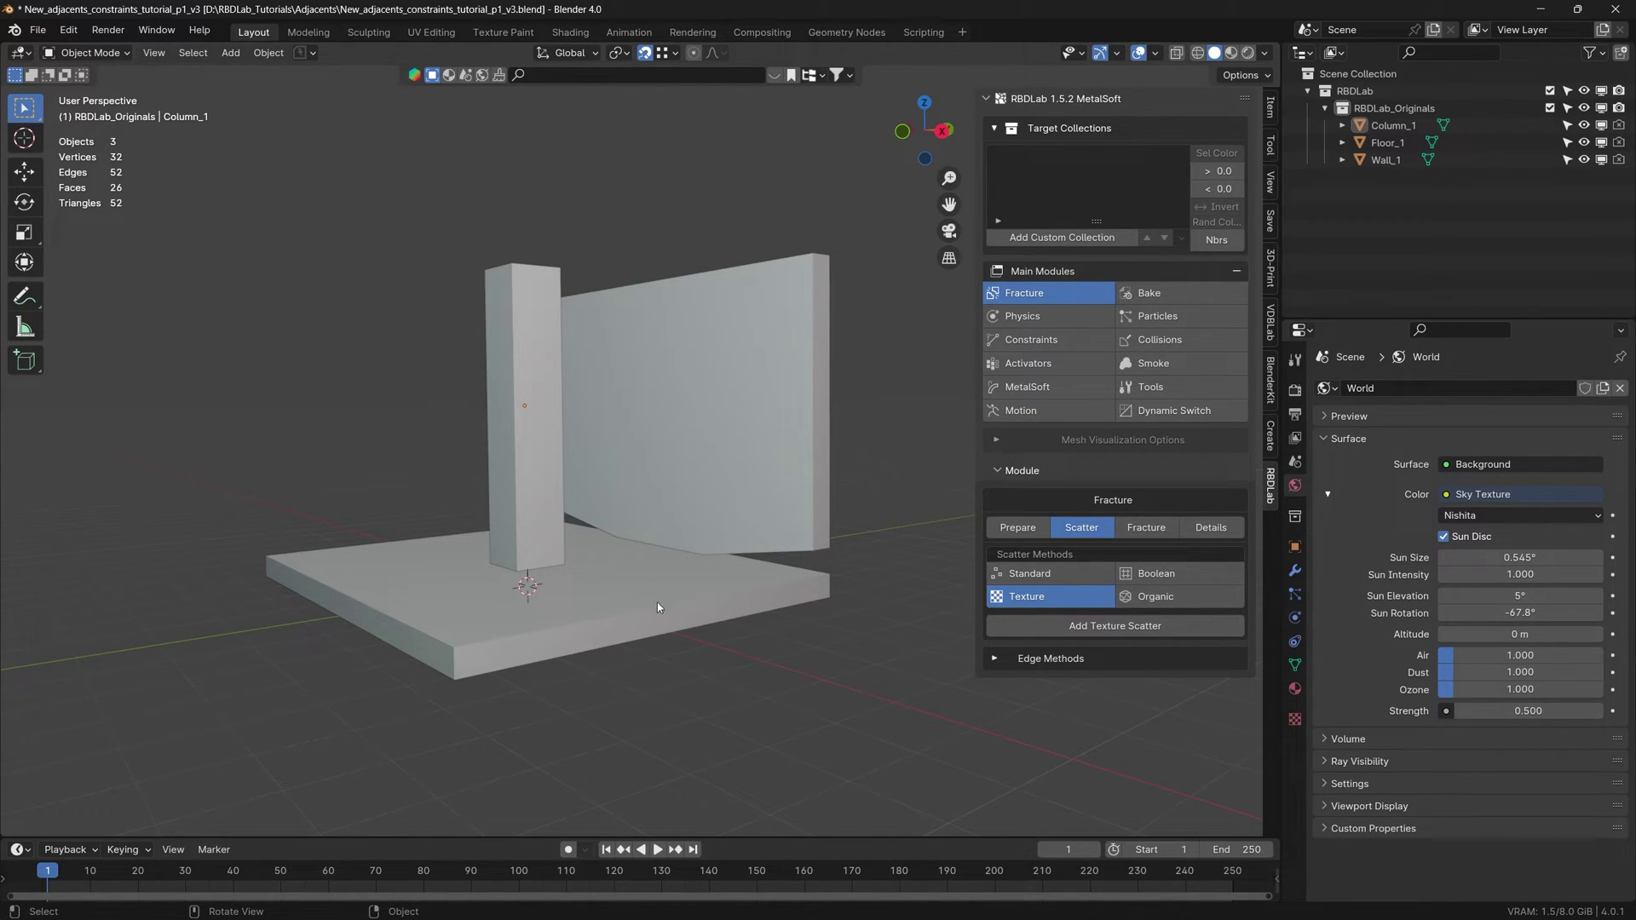
pyautogui.moveTo(738, 645); pyautogui.dragTo(473, 392)
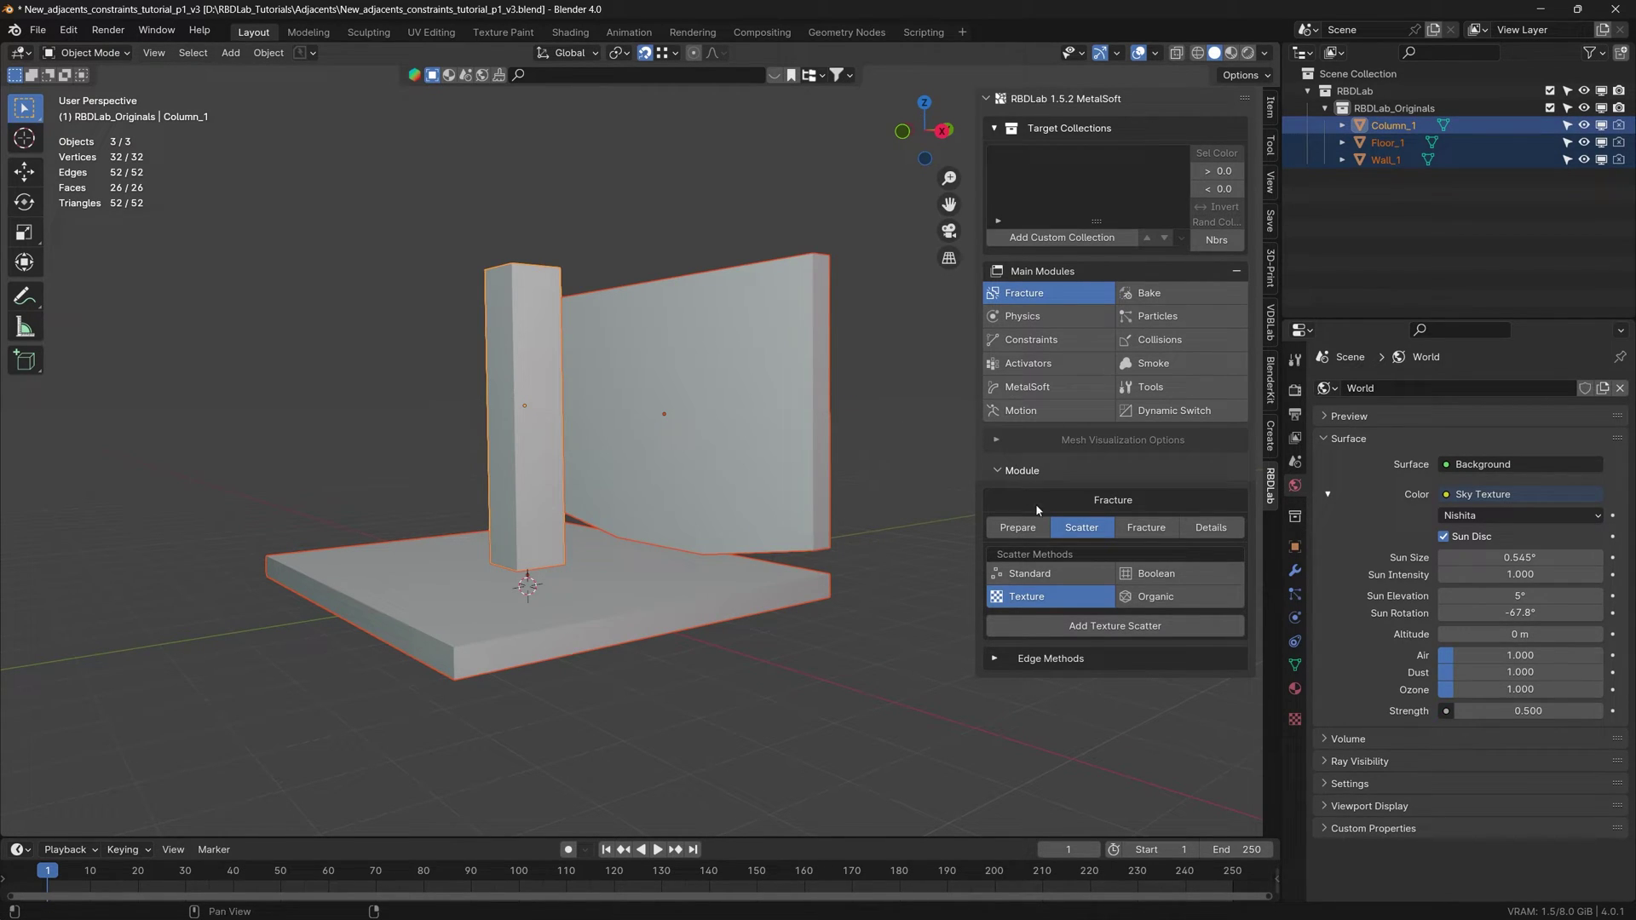
pyautogui.click(1028, 574)
pyautogui.click(1061, 625)
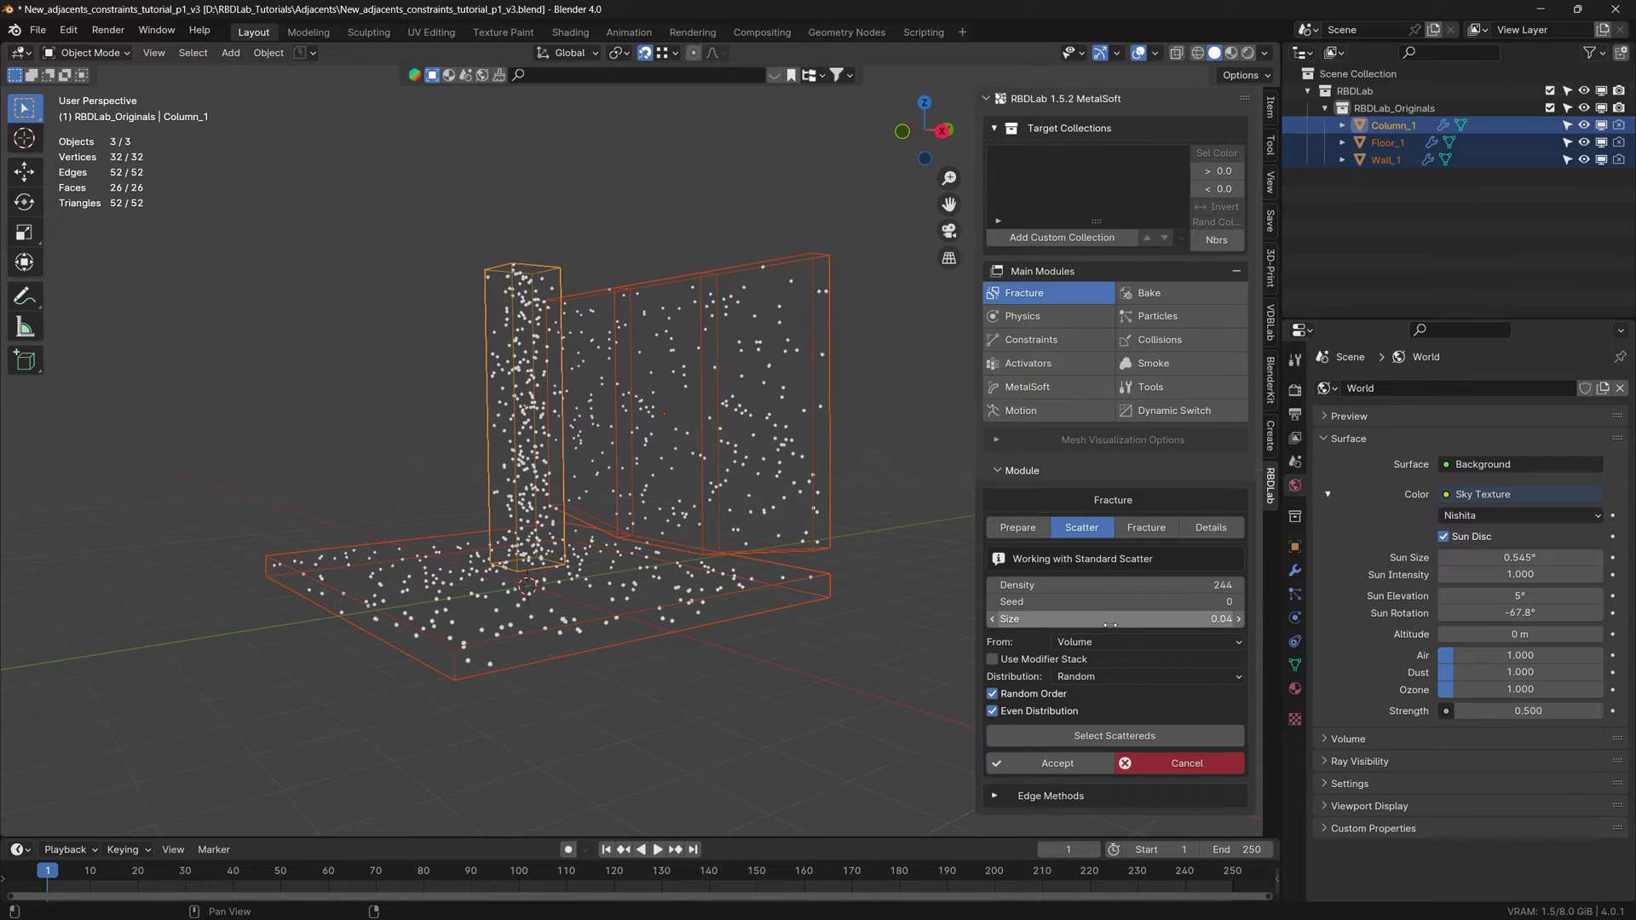
pyautogui.click(1204, 588)
pyautogui.write('500')
pyautogui.press('Return')
pyautogui.click(1055, 762)
# Fracture the three scattered objects and apply the fracture immediately without extra details.
pyautogui.click(1112, 808)
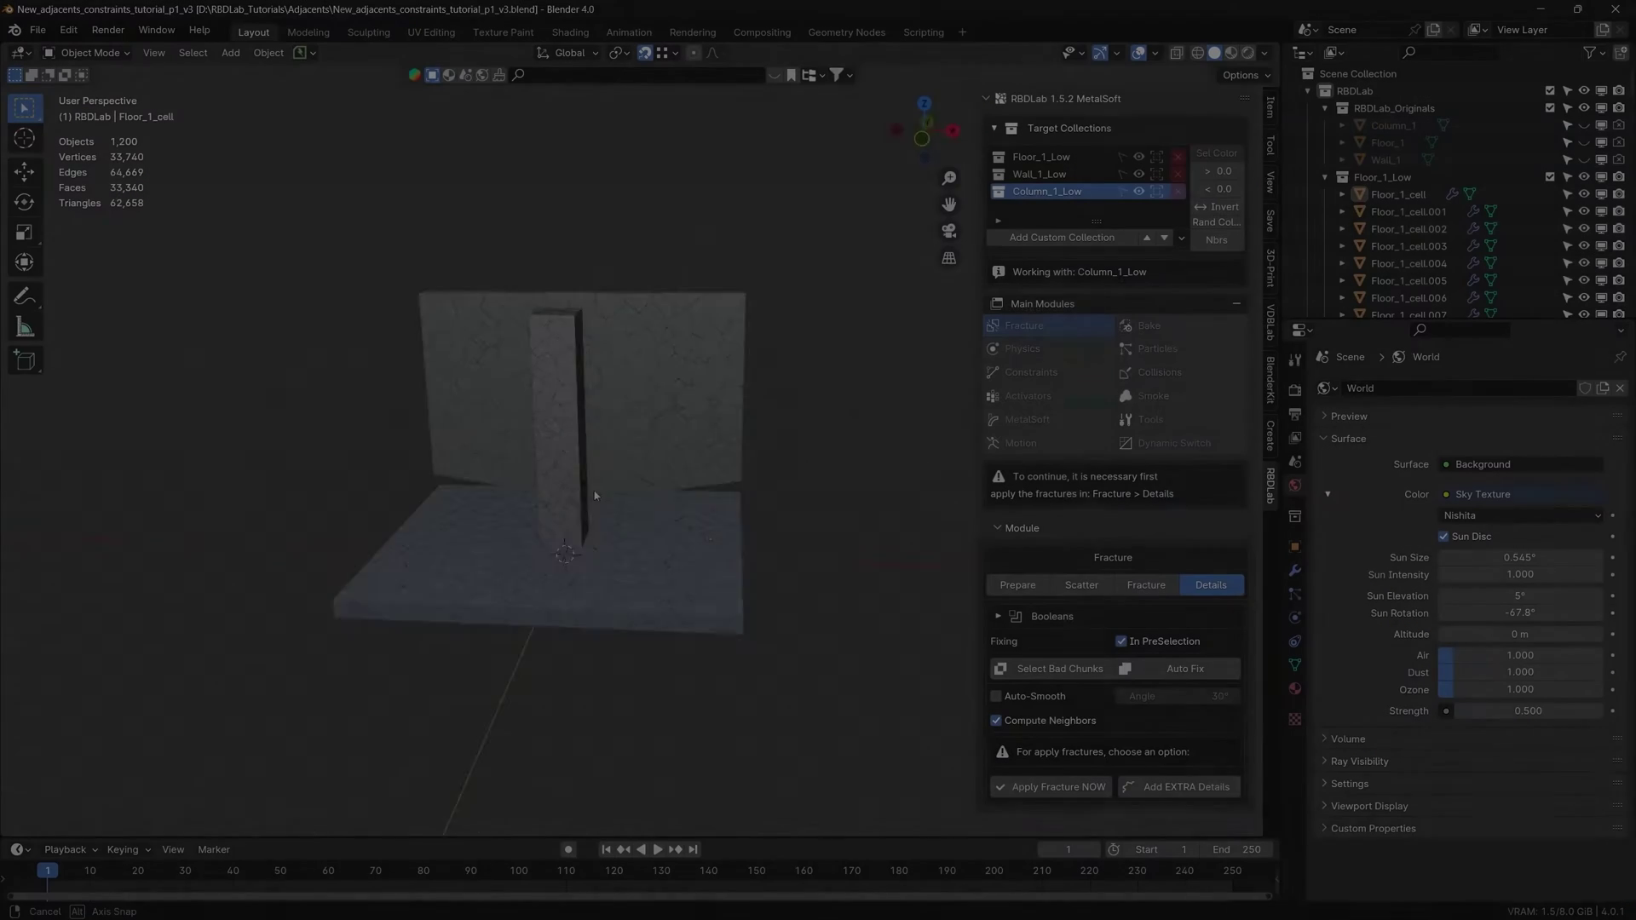
pyautogui.moveTo(595, 495); pyautogui.dragTo(540, 478, button='middle')
pyautogui.click(1051, 784)
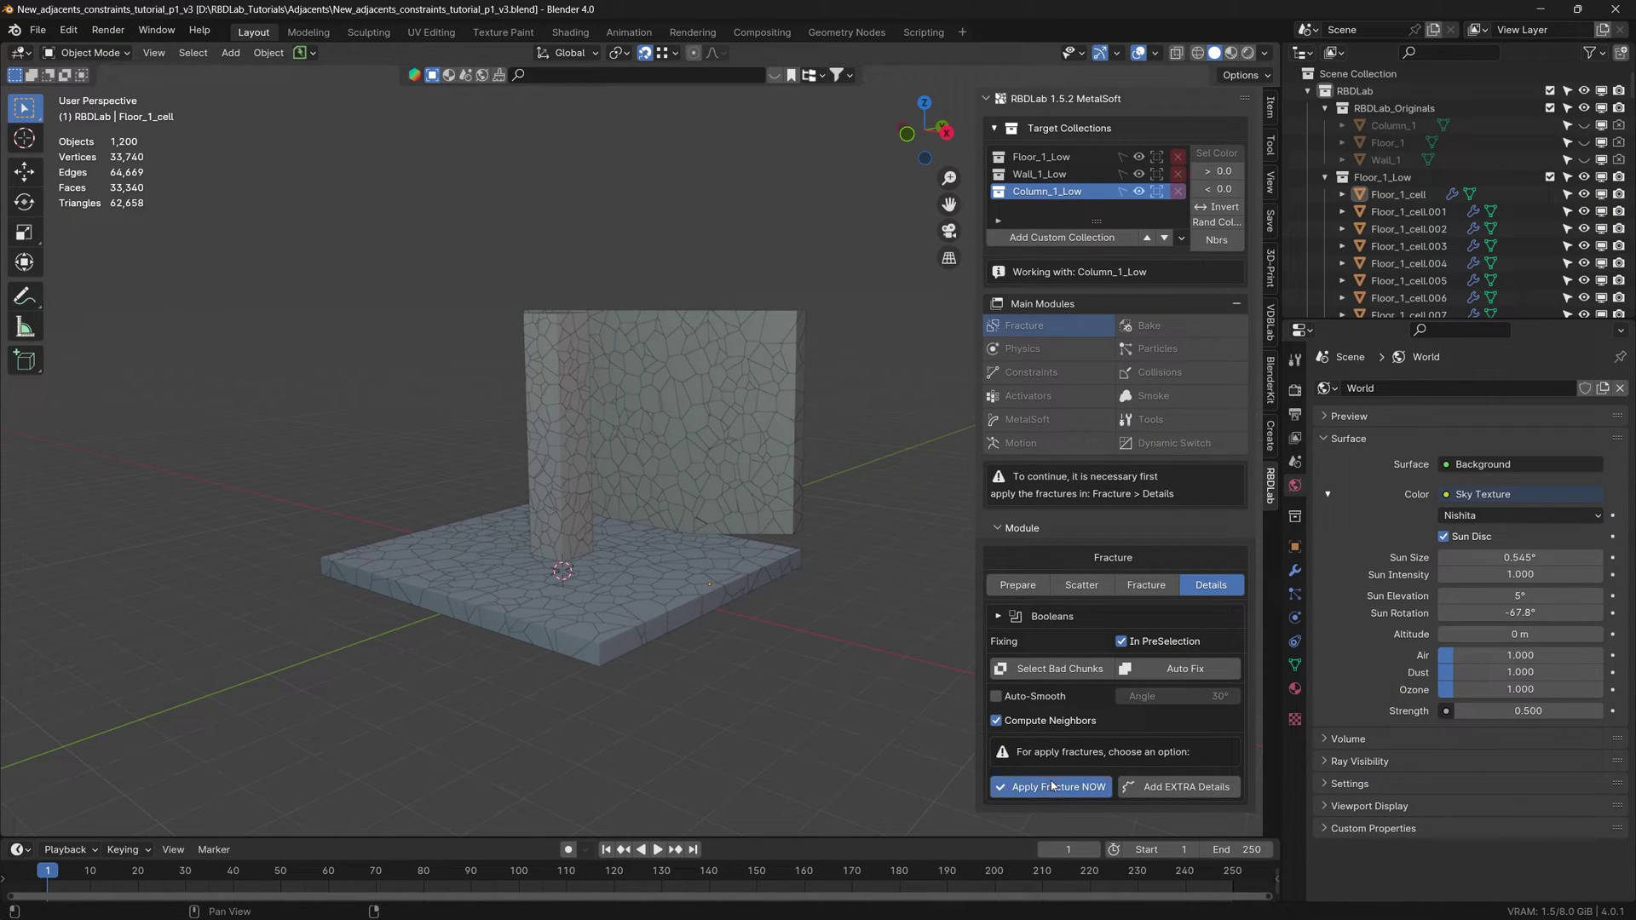
# Add a physics ground to the scene through the RBDLab Physics module.
pyautogui.click(1061, 351)
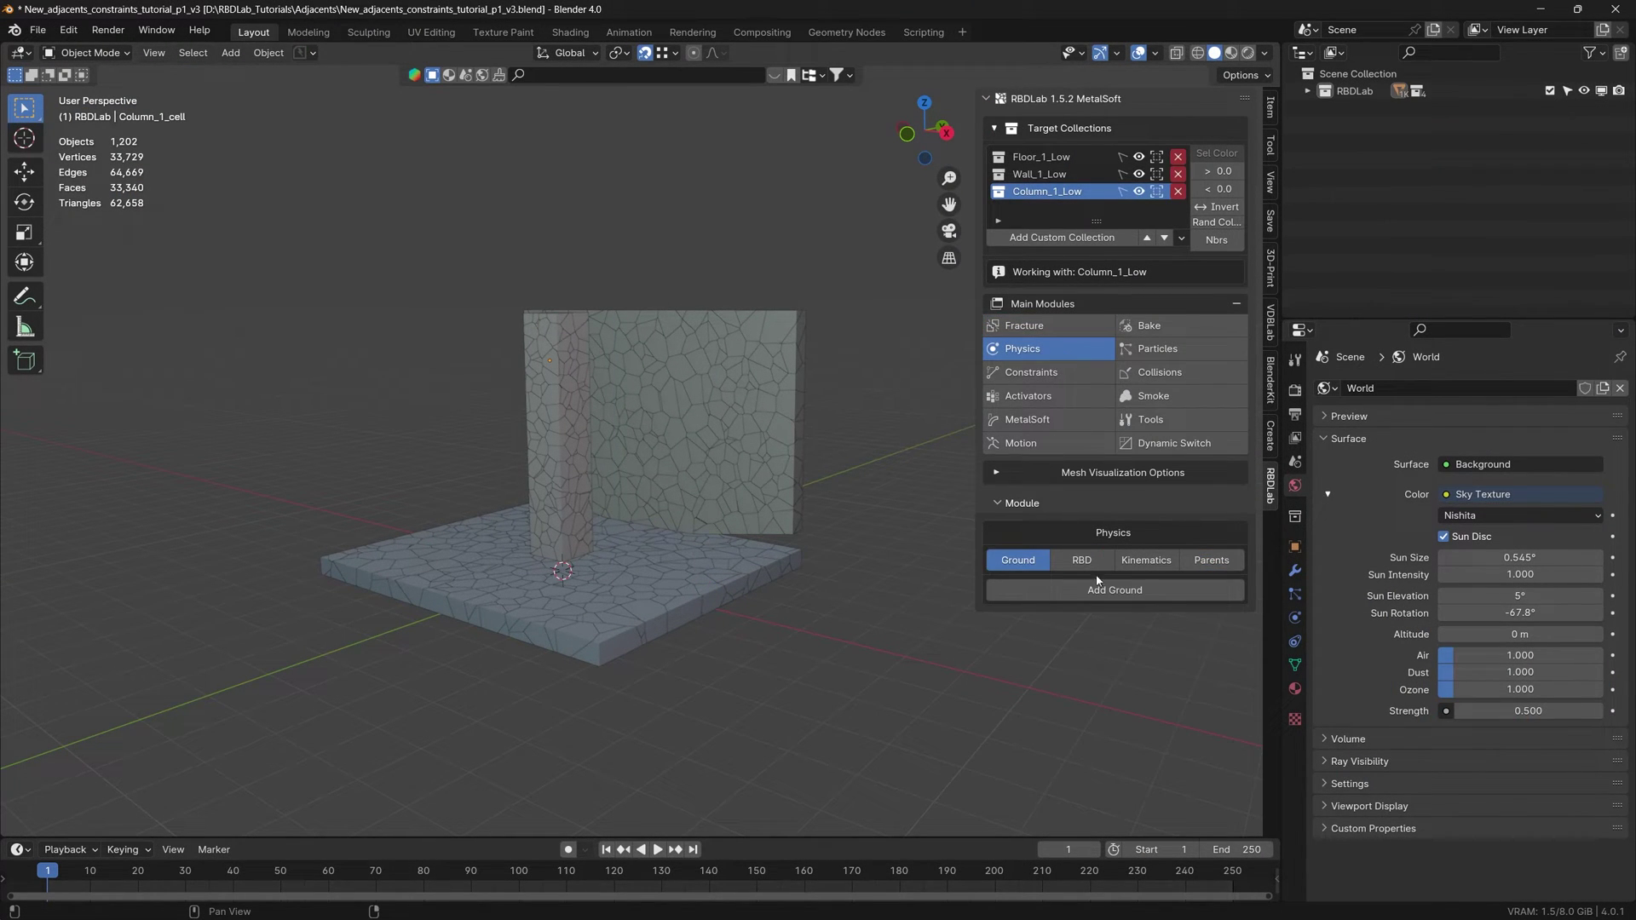
pyautogui.click(1129, 593)
pyautogui.click(865, 660)
# Move the ground down along Z by a little over 5 m, below the fractured floor, and hide it.
pyautogui.keyDown('shift'); pyautogui.moveTo(784, 724); pyautogui.dragTo(731, 486, button='middle'); pyautogui.keyUp('shift')
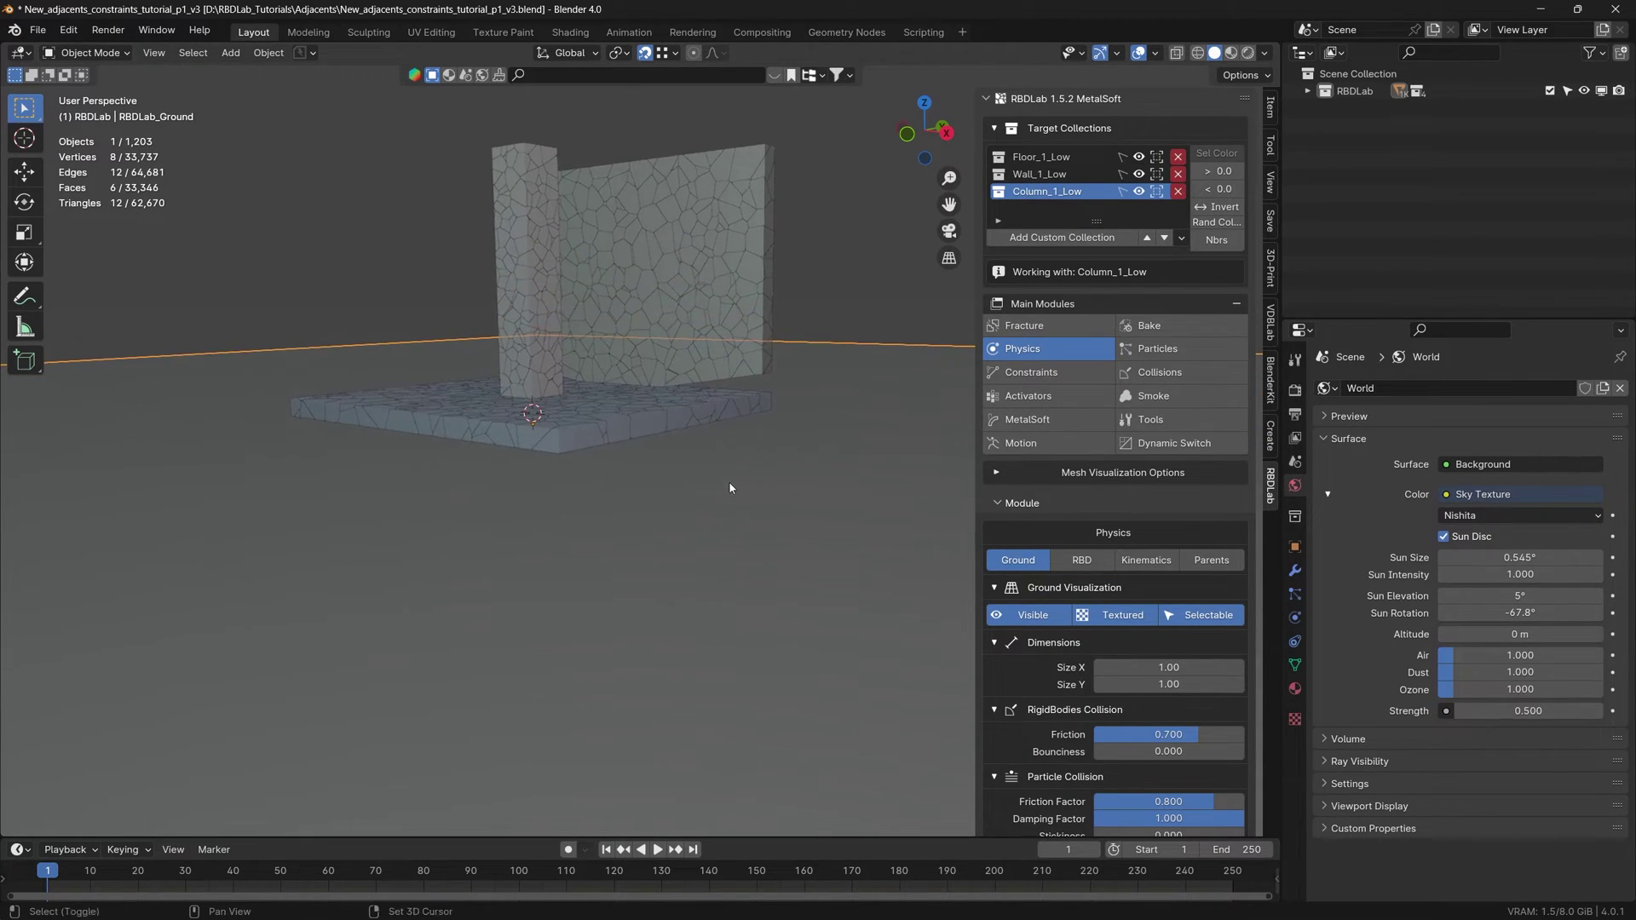
pyautogui.press('g')
pyautogui.press('z')
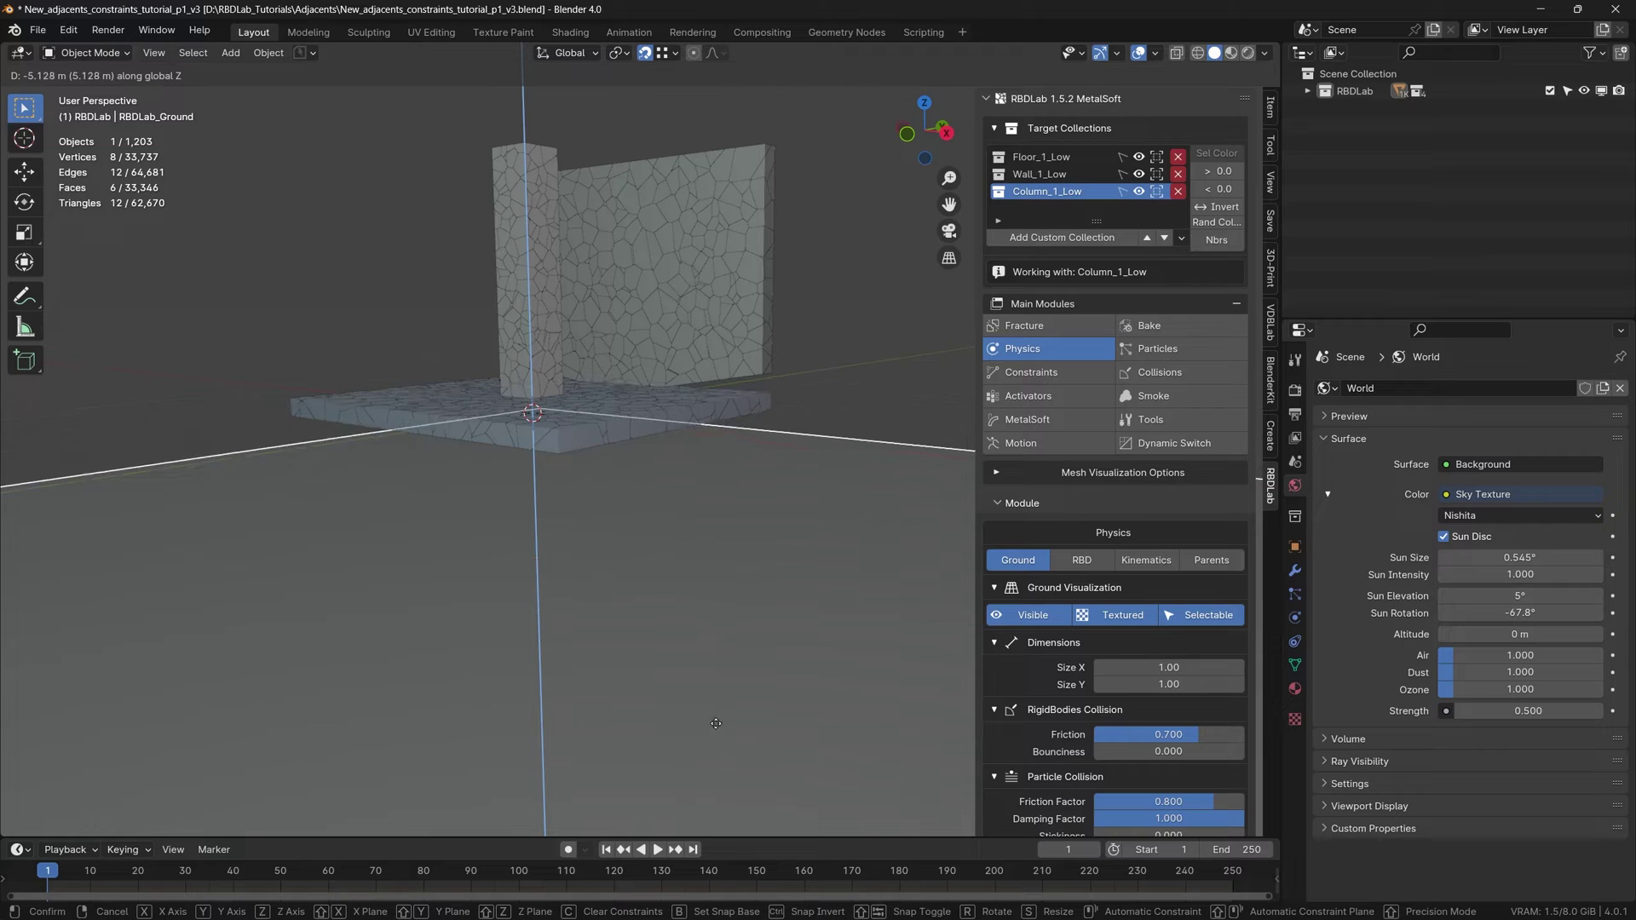
pyautogui.click(724, 742)
pyautogui.keyDown('shift'); pyautogui.moveTo(725, 741); pyautogui.dragTo(724, 707, button='middle'); pyautogui.keyUp('shift')
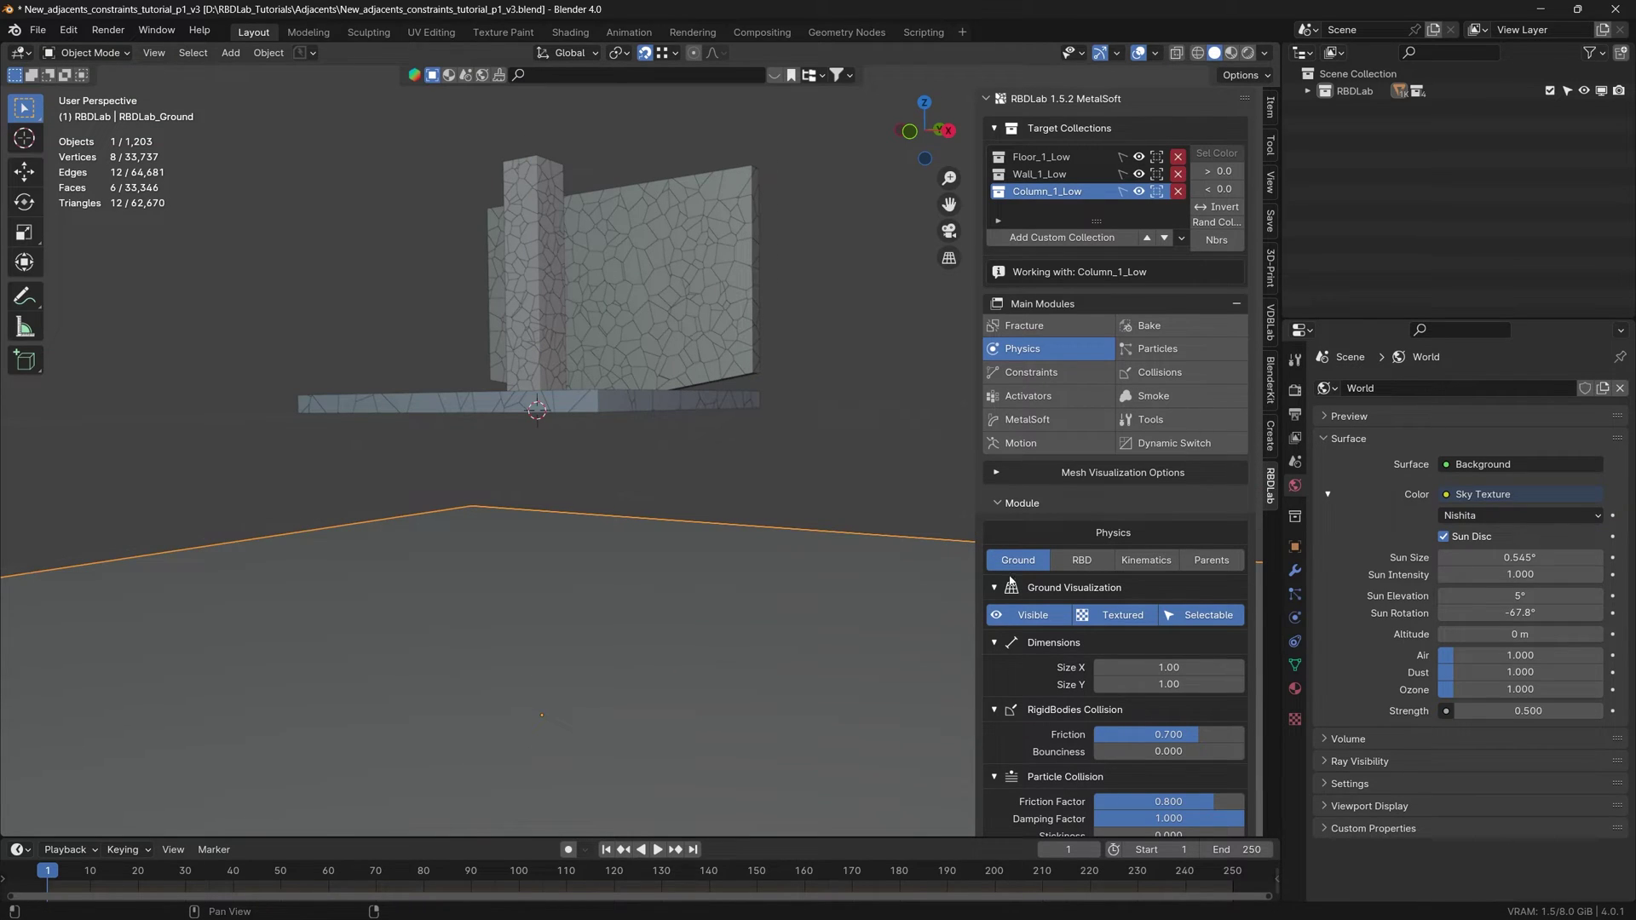
pyautogui.click(1028, 615)
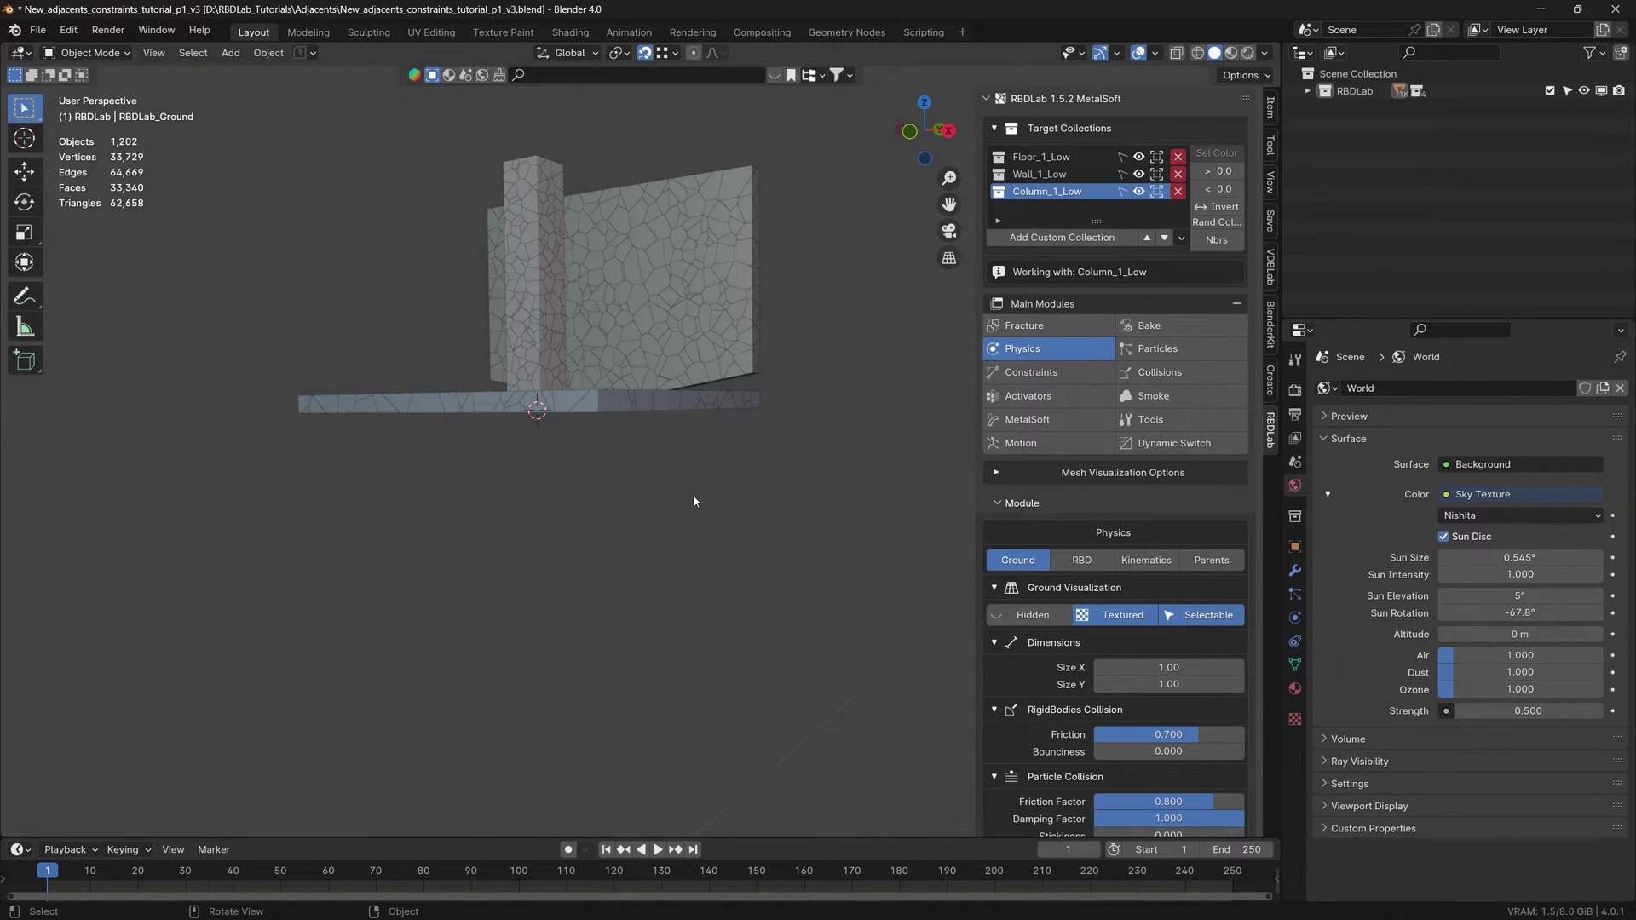
# Add rigid bodies to Floor_1_Low, Wall_1_Low and Column_1_Low, and briefly preview the simulation before rewinding to the start.
pyautogui.moveTo(695, 501); pyautogui.dragTo(648, 443, button='middle')
pyautogui.click(1081, 560)
pyautogui.click(1072, 154)
pyautogui.scroll(-4, 1110, 767)
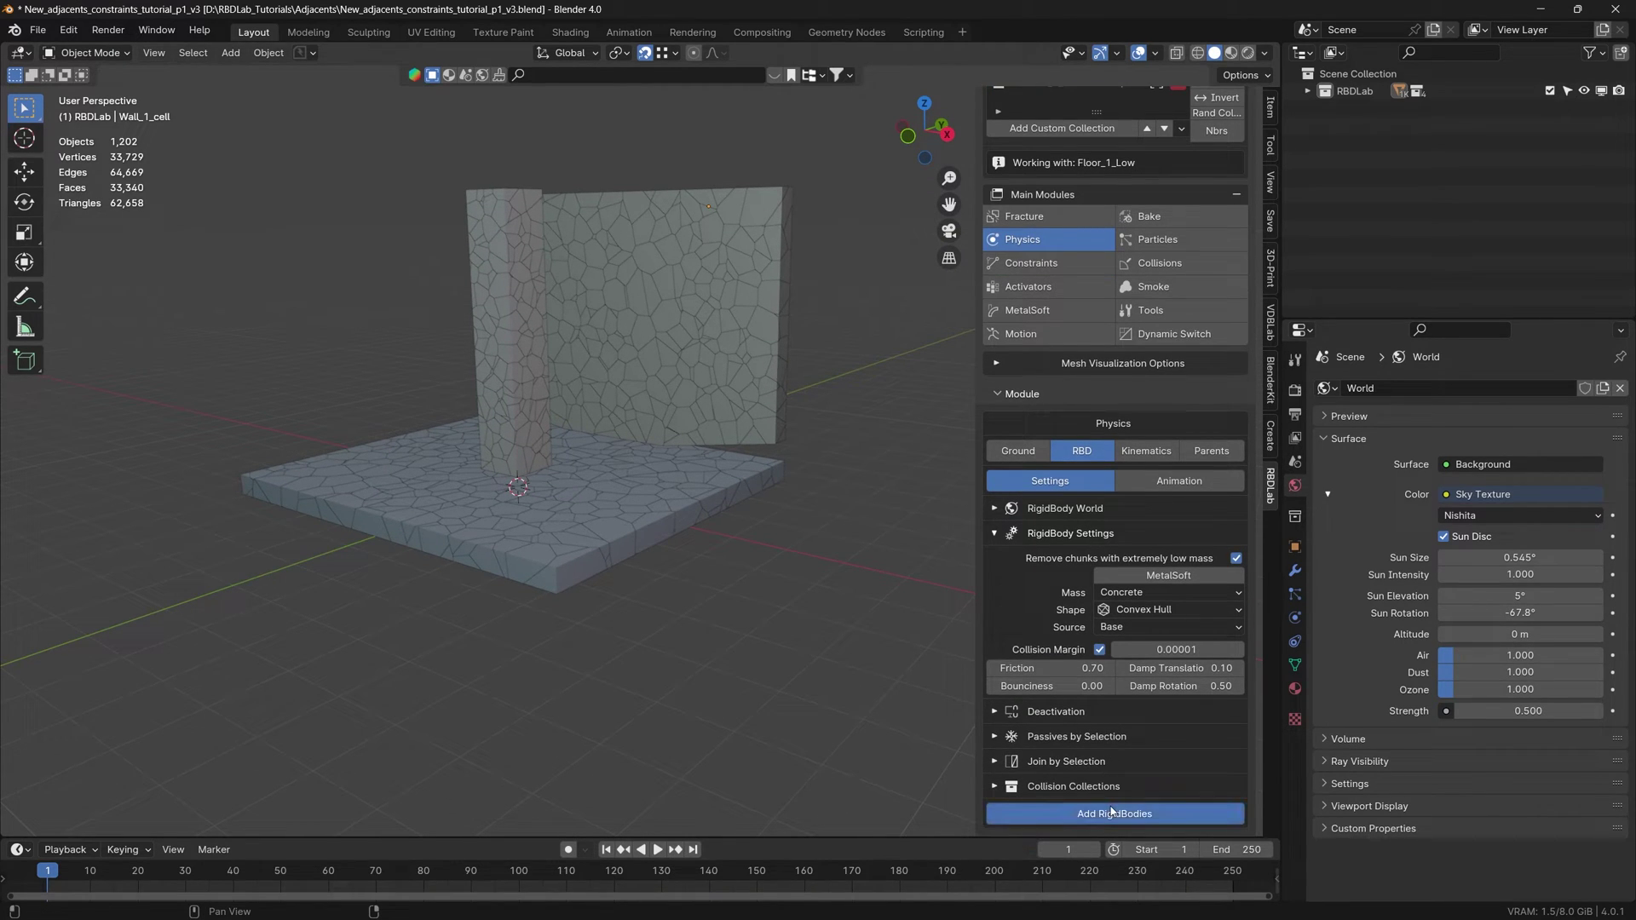
pyautogui.click(1112, 813)
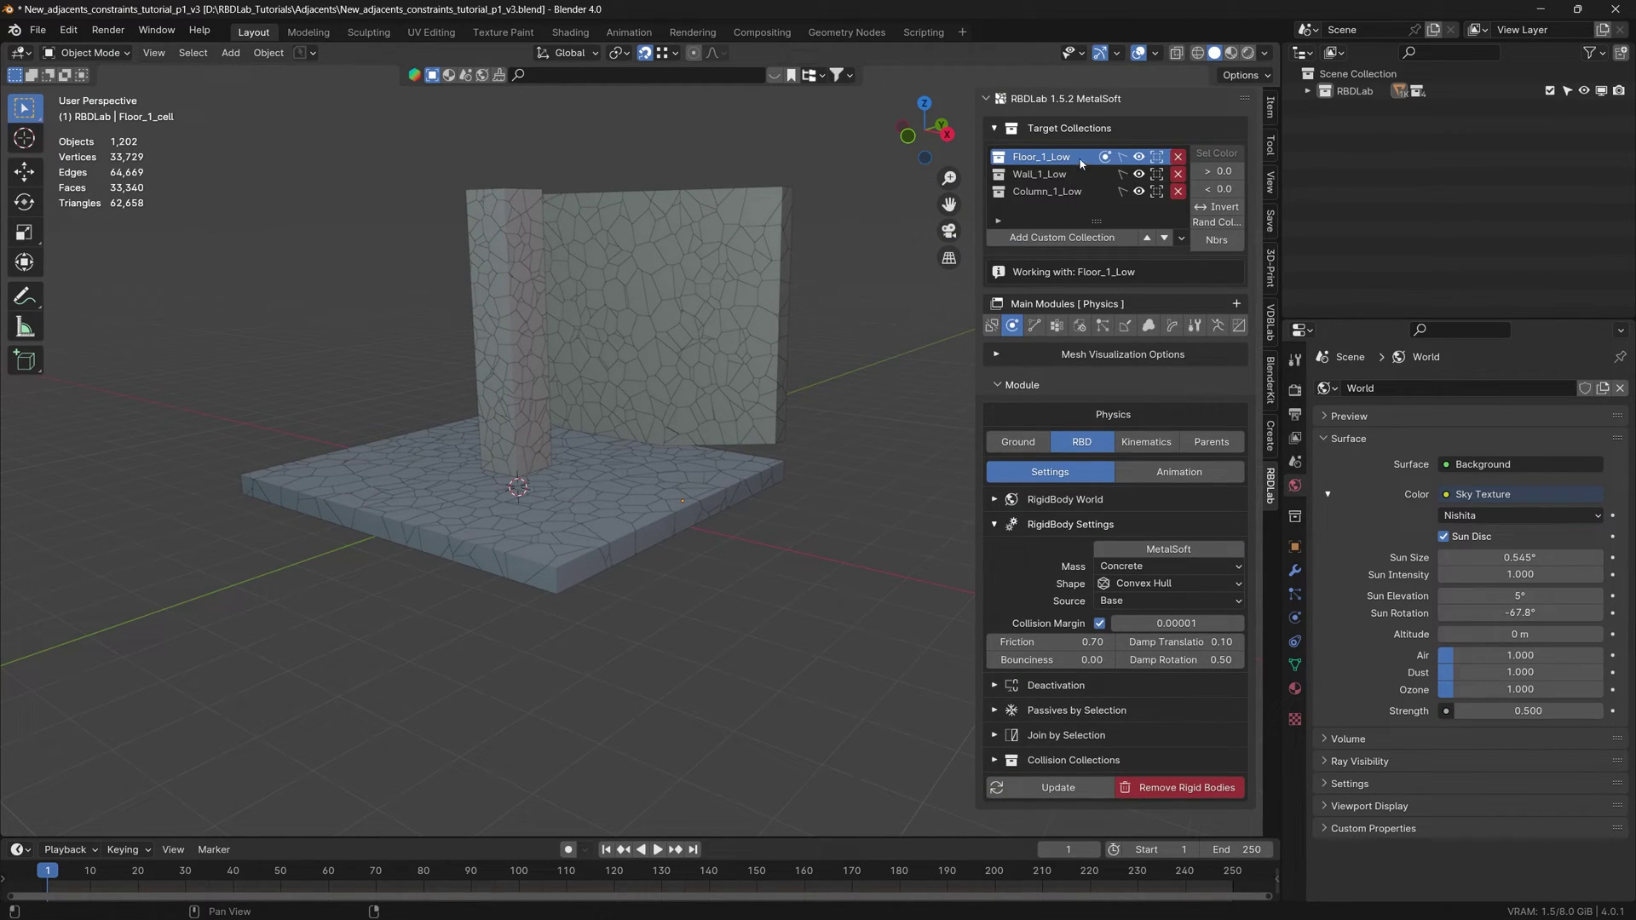
pyautogui.click(1075, 174)
pyautogui.click(1111, 801)
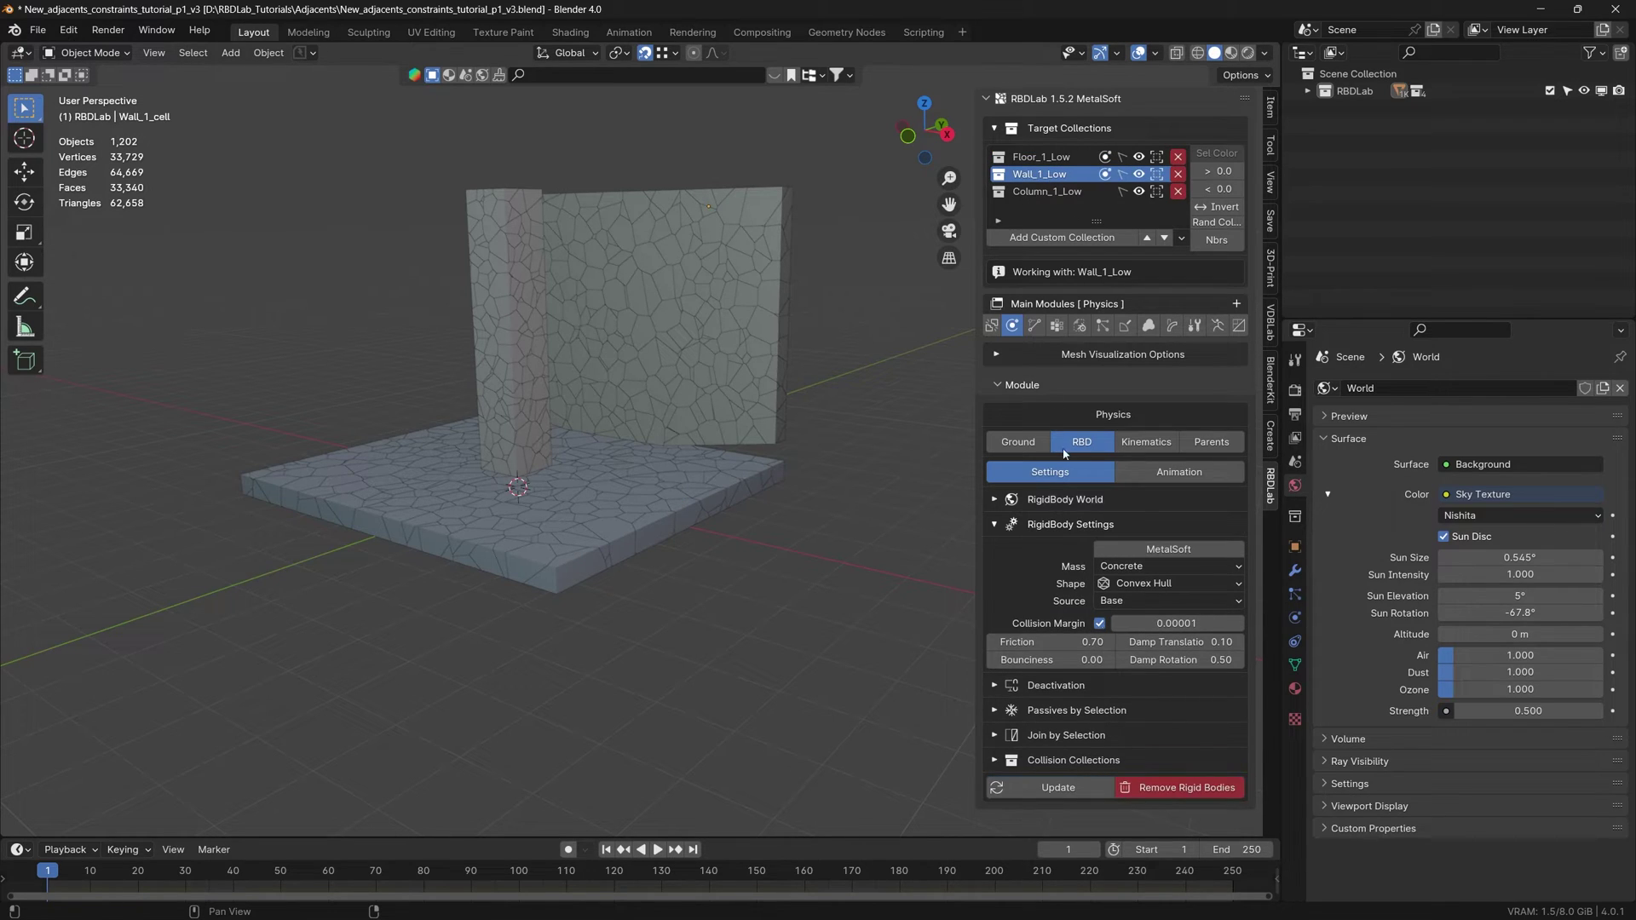
pyautogui.click(1061, 193)
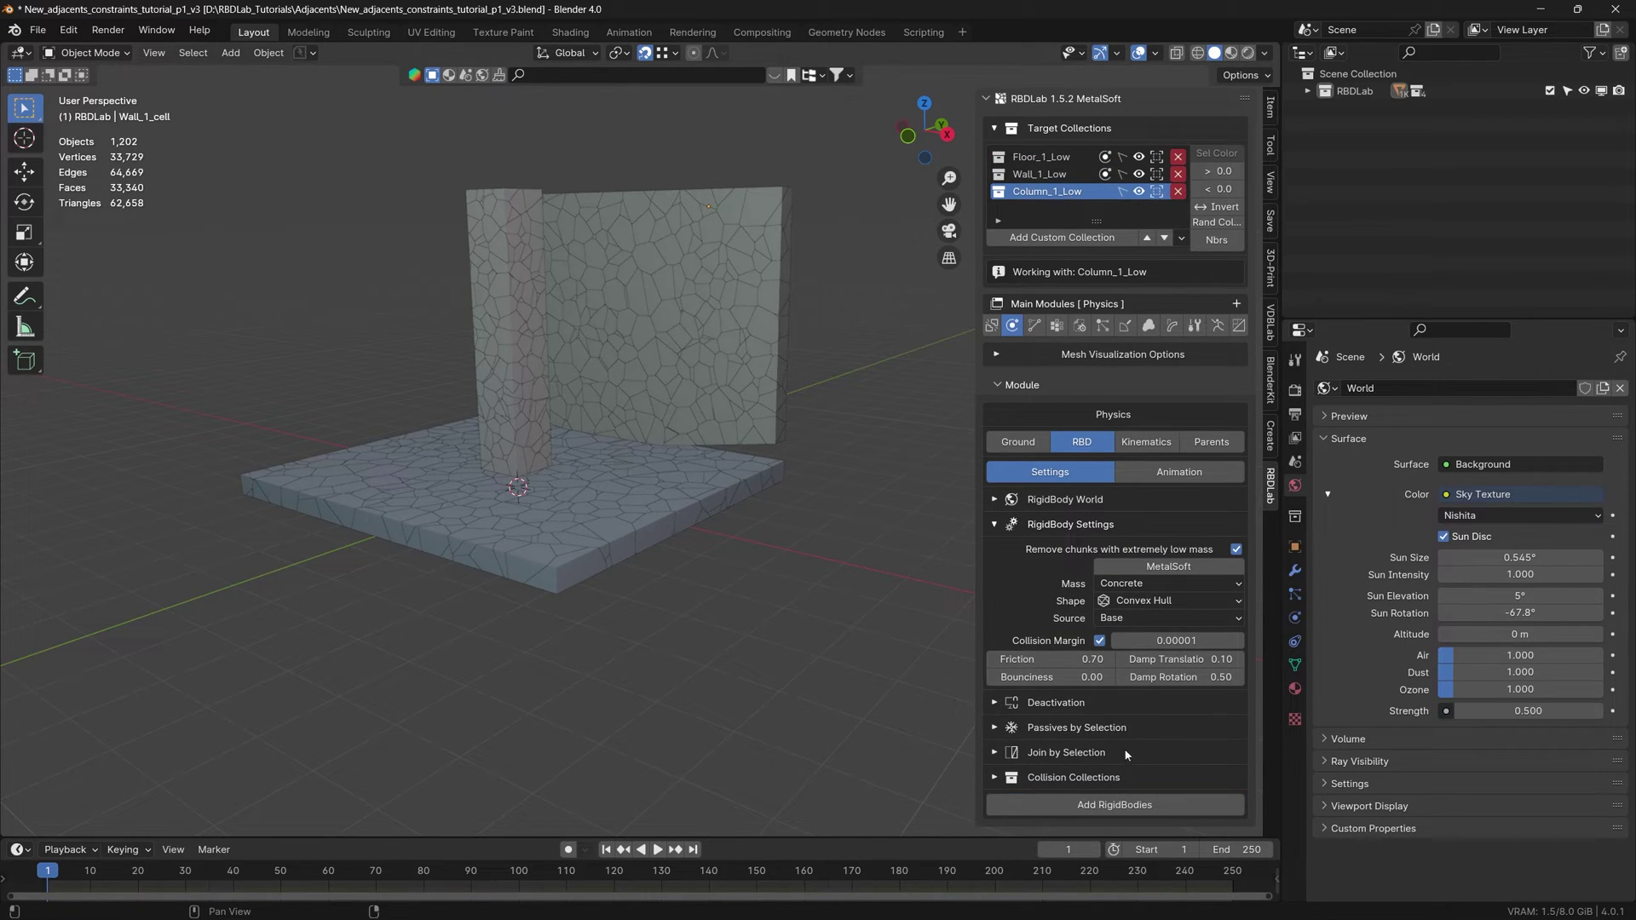
pyautogui.click(1112, 801)
pyautogui.press('space')
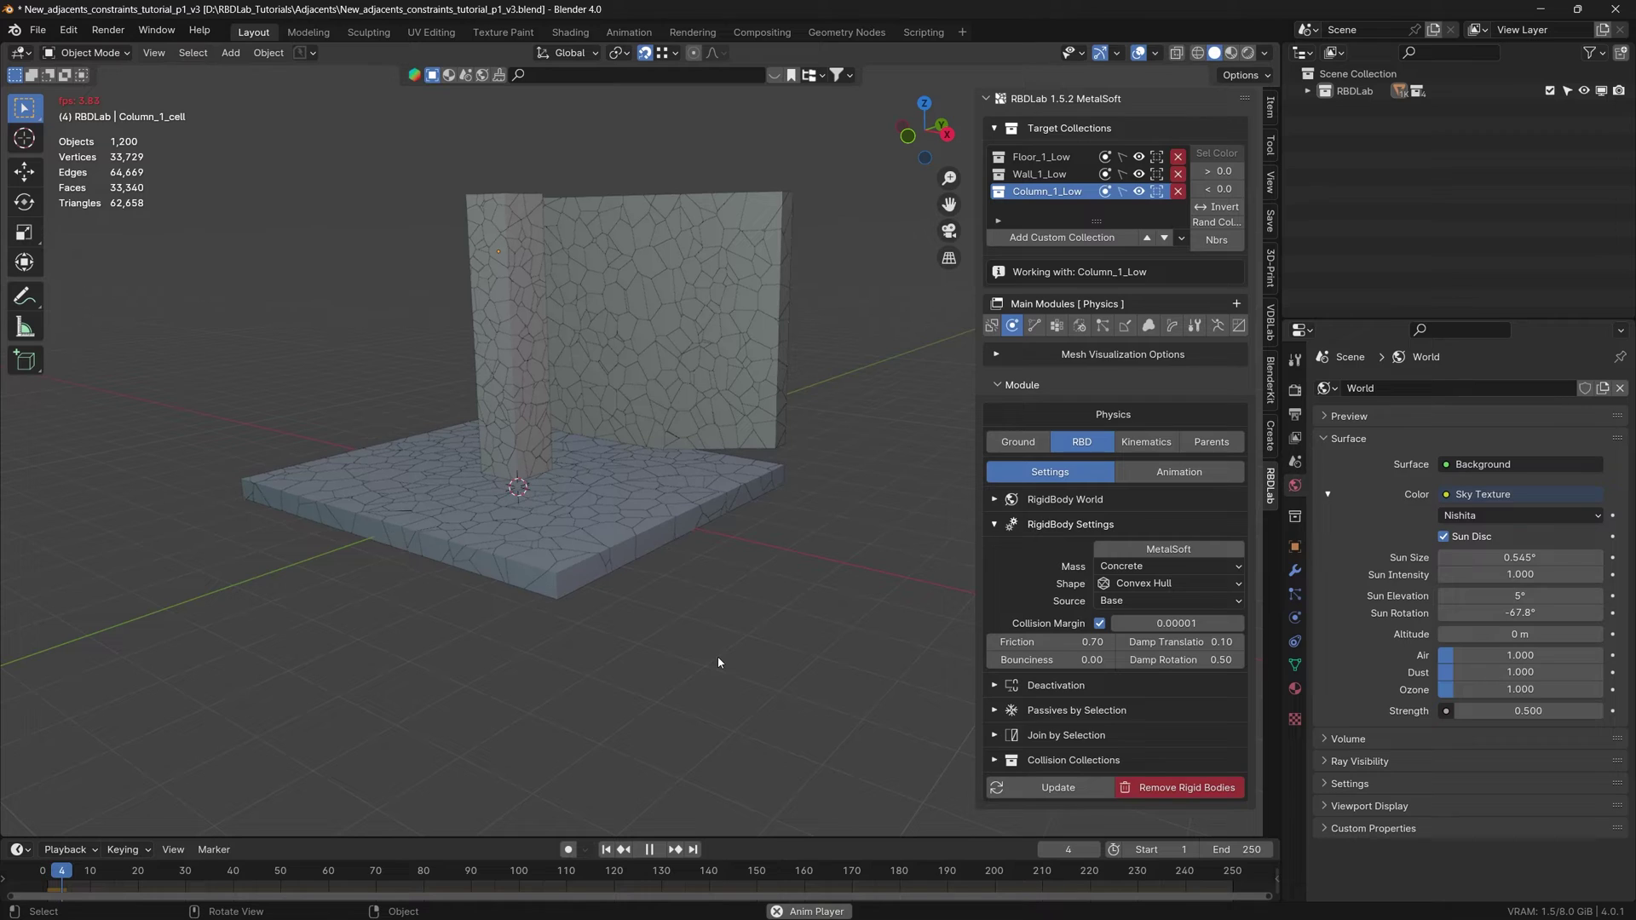
pyautogui.hotkey('shift', 'Left')
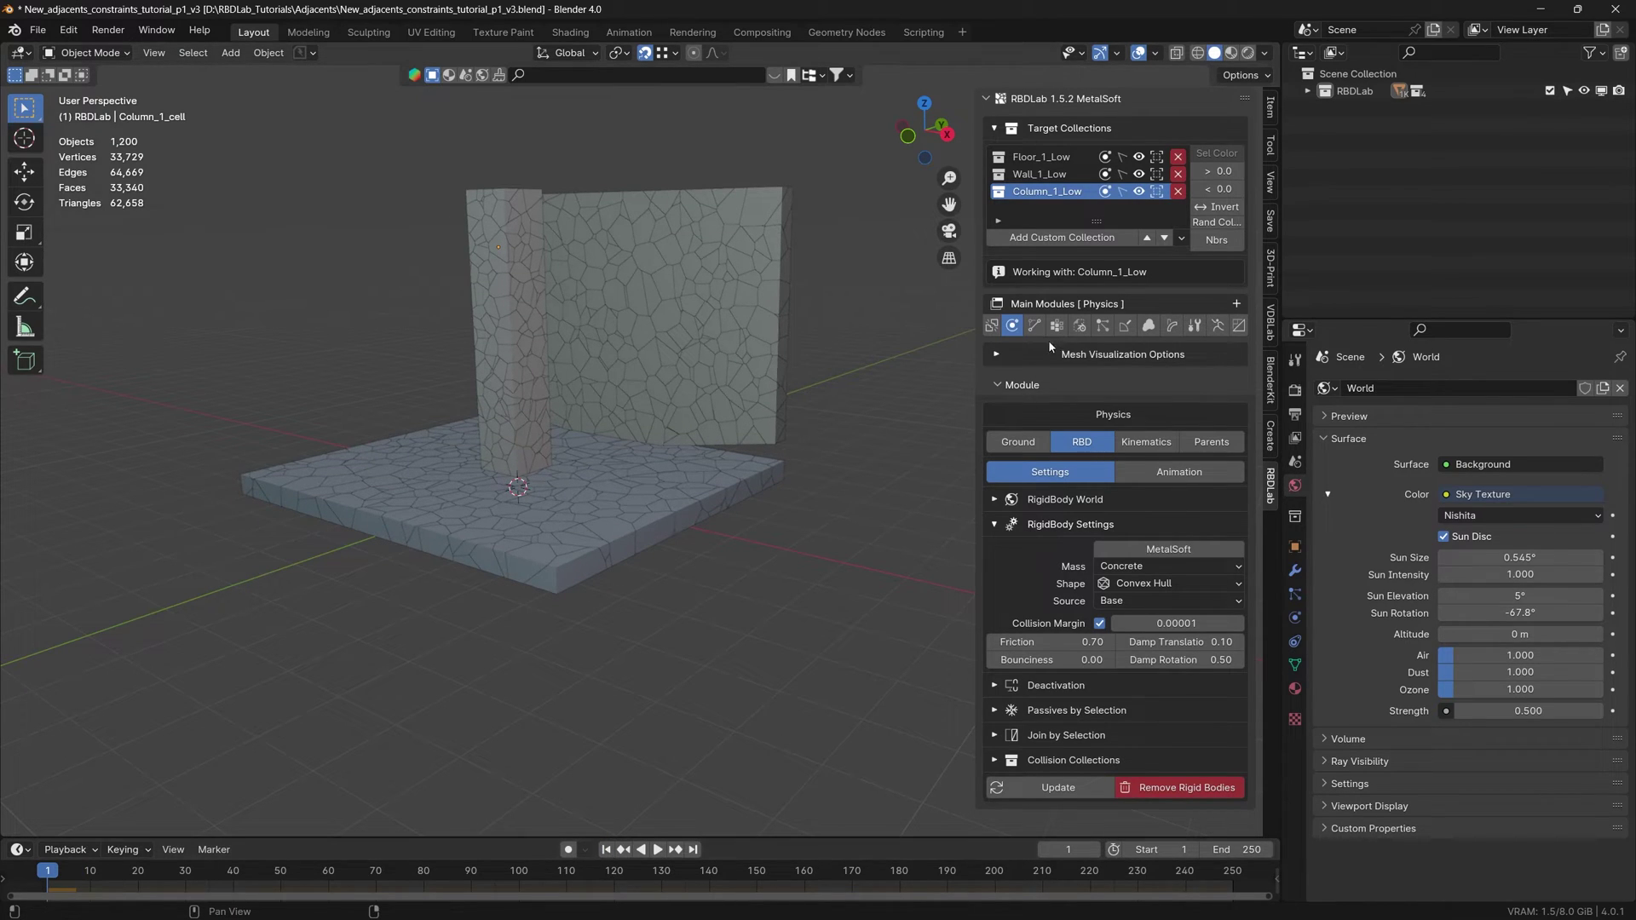
# Include Floor_1_Low and Wall_1_Low alongside the column as source collections for creating constraints.
pyautogui.click(1033, 326)
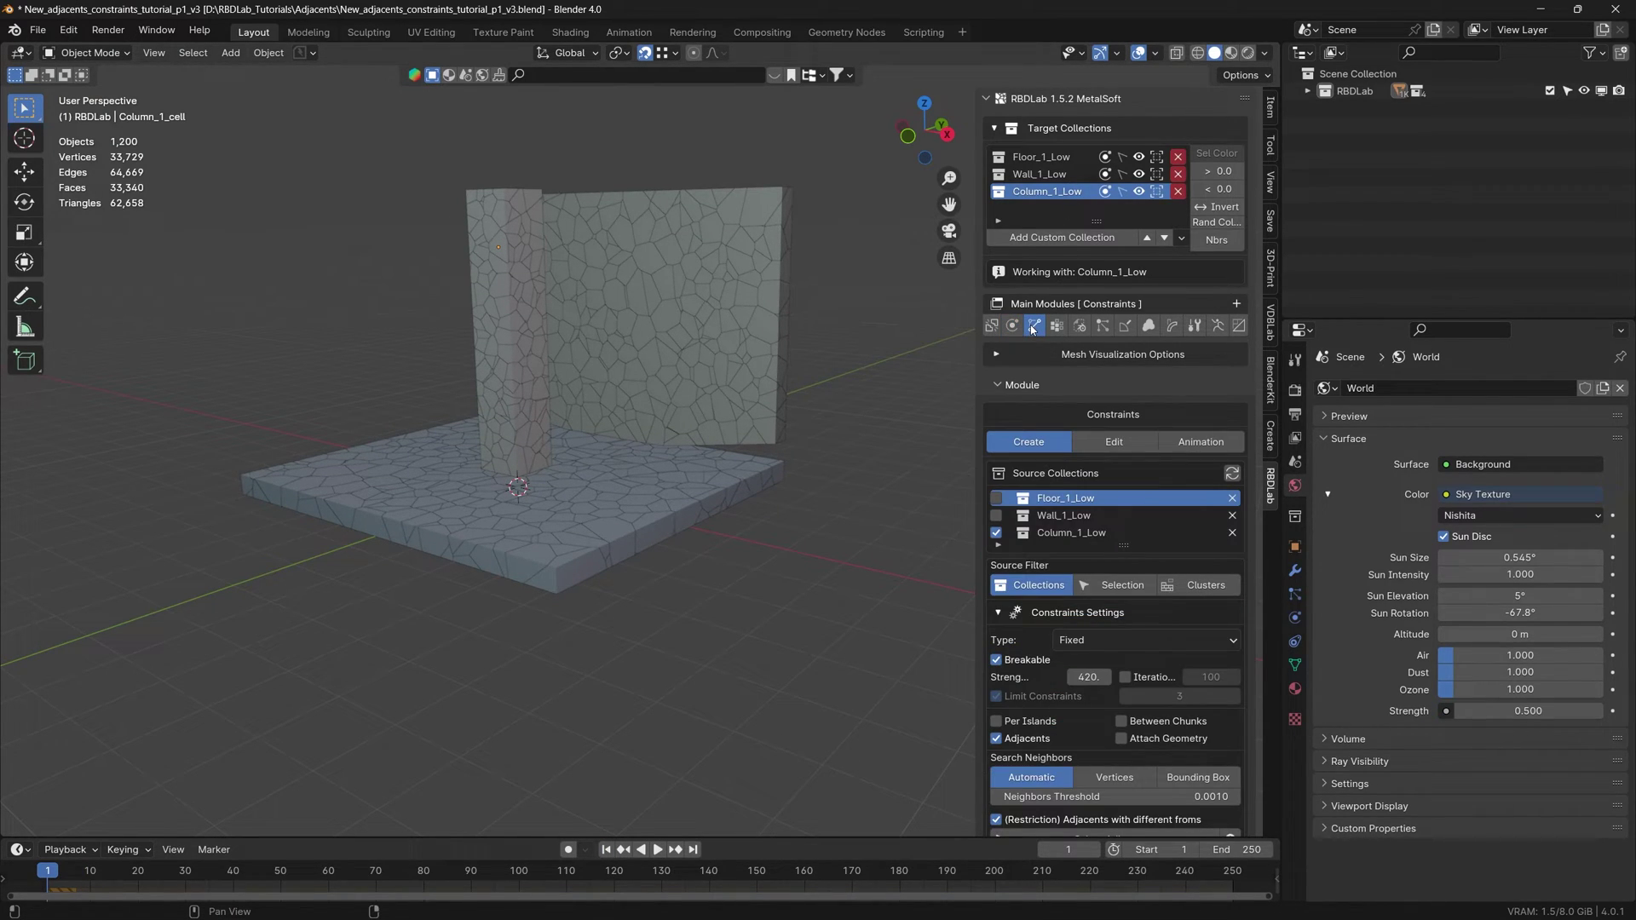
pyautogui.click(995, 498)
pyautogui.click(996, 516)
pyautogui.scroll(-2, 1044, 543)
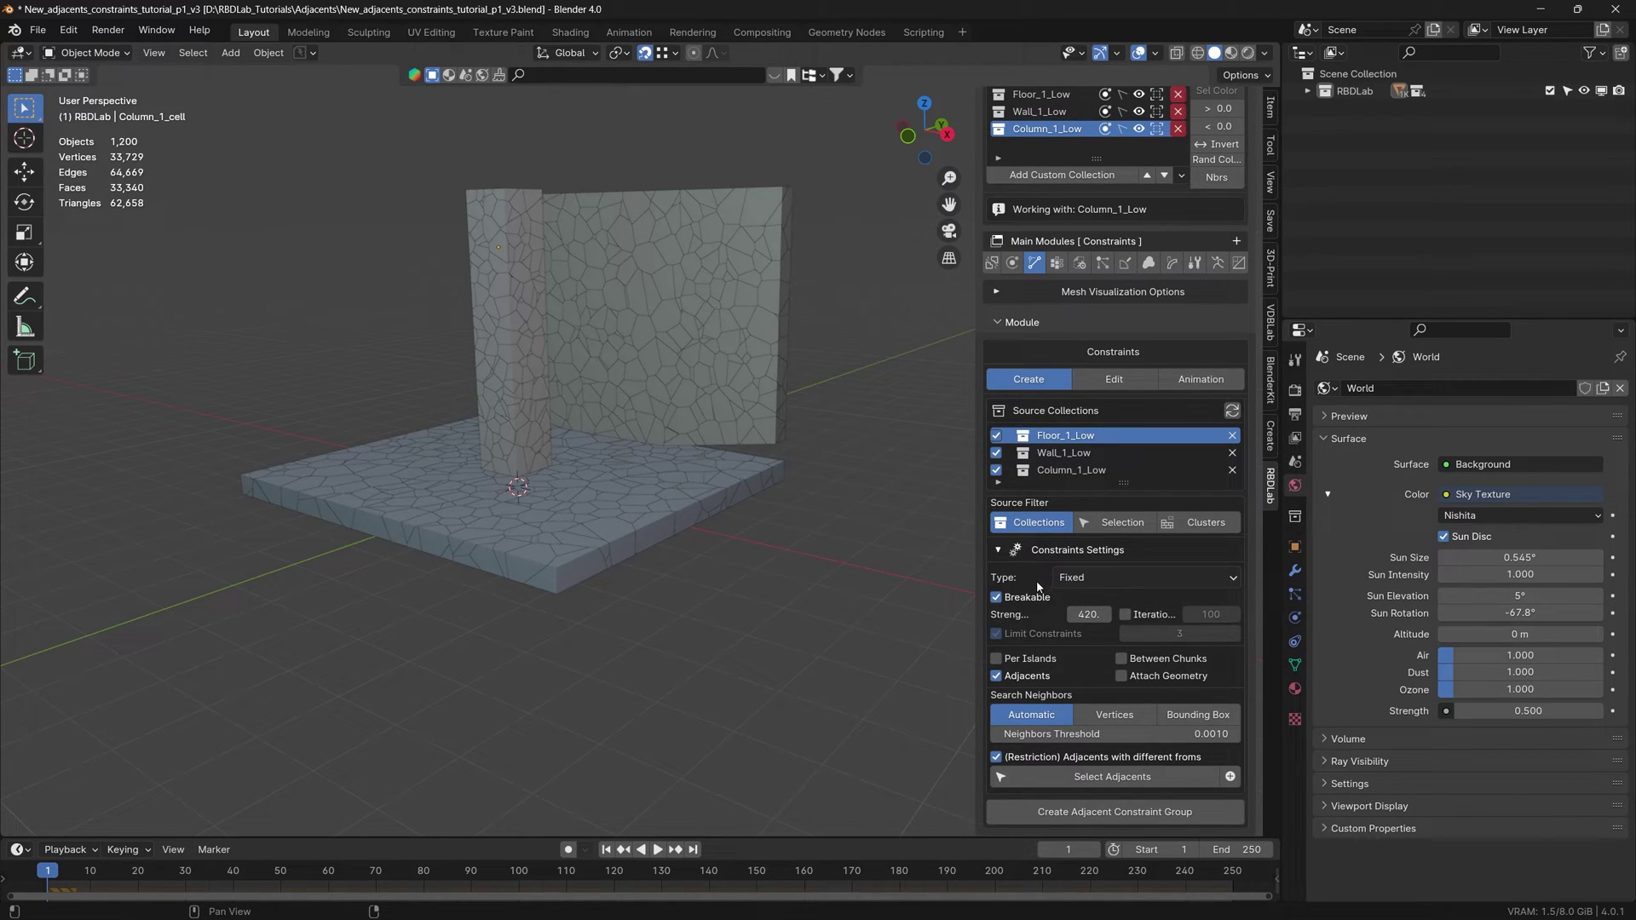
# Make the new fixed constraints non-breakable with Iterations enabled at 100, and save the file.
pyautogui.click(996, 598)
pyautogui.hotkey('ctrl', 's')
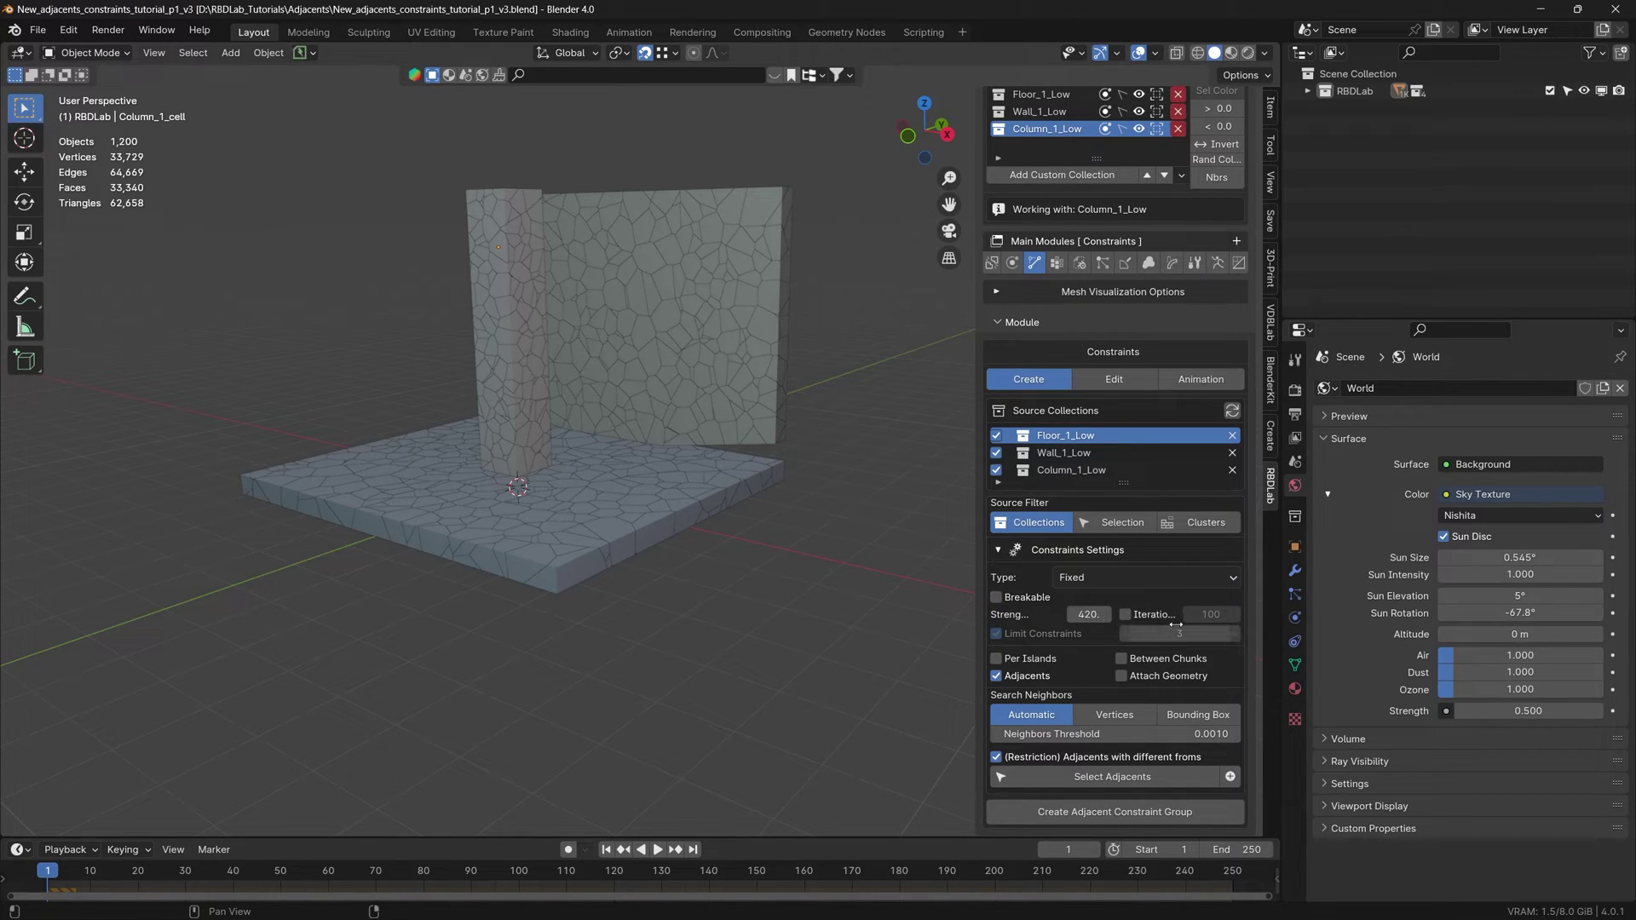
pyautogui.click(1125, 614)
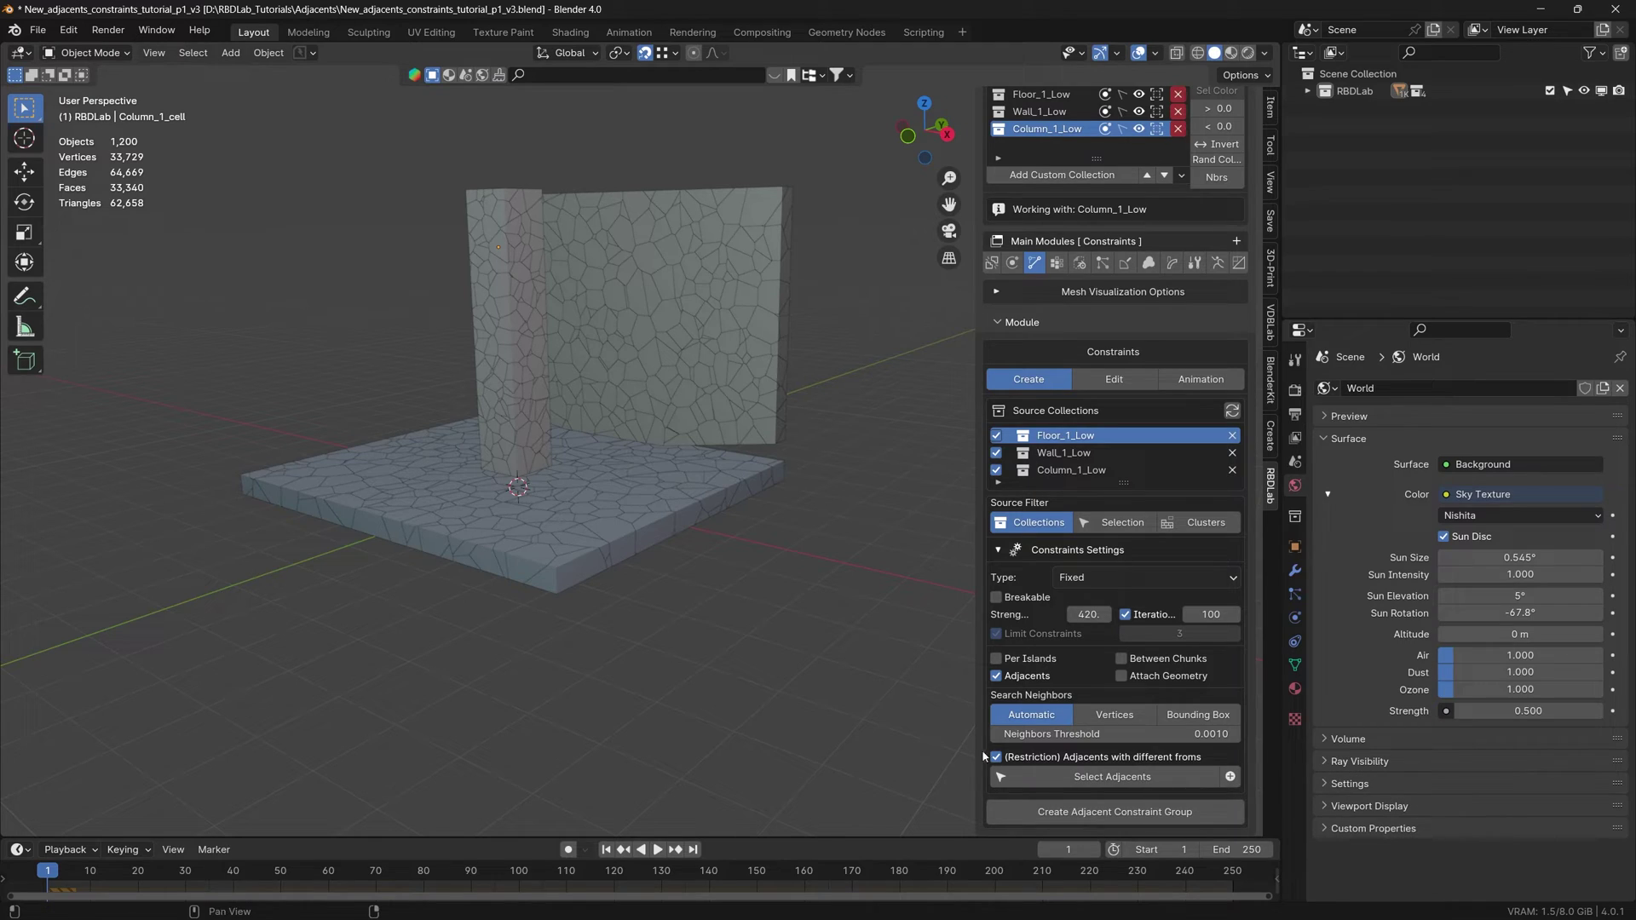
# Select the adjacent chunks with the different-froms restriction on and examine the floor's contact areas with the column and wall.
pyautogui.click(1112, 778)
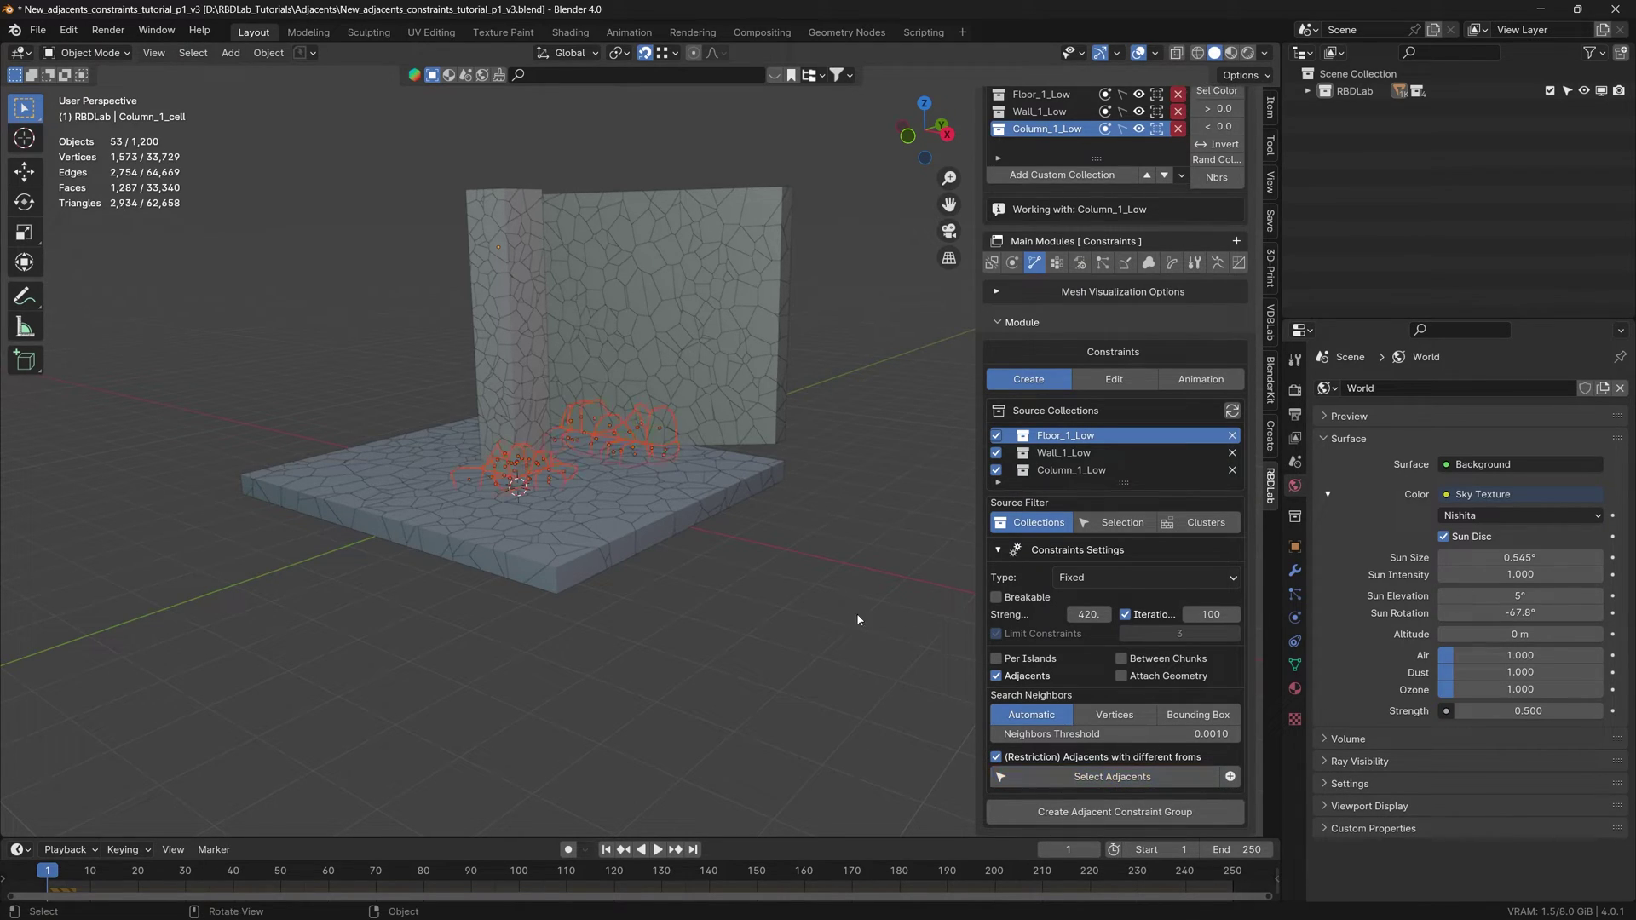
pyautogui.moveTo(746, 533); pyautogui.dragTo(656, 597, button='middle')
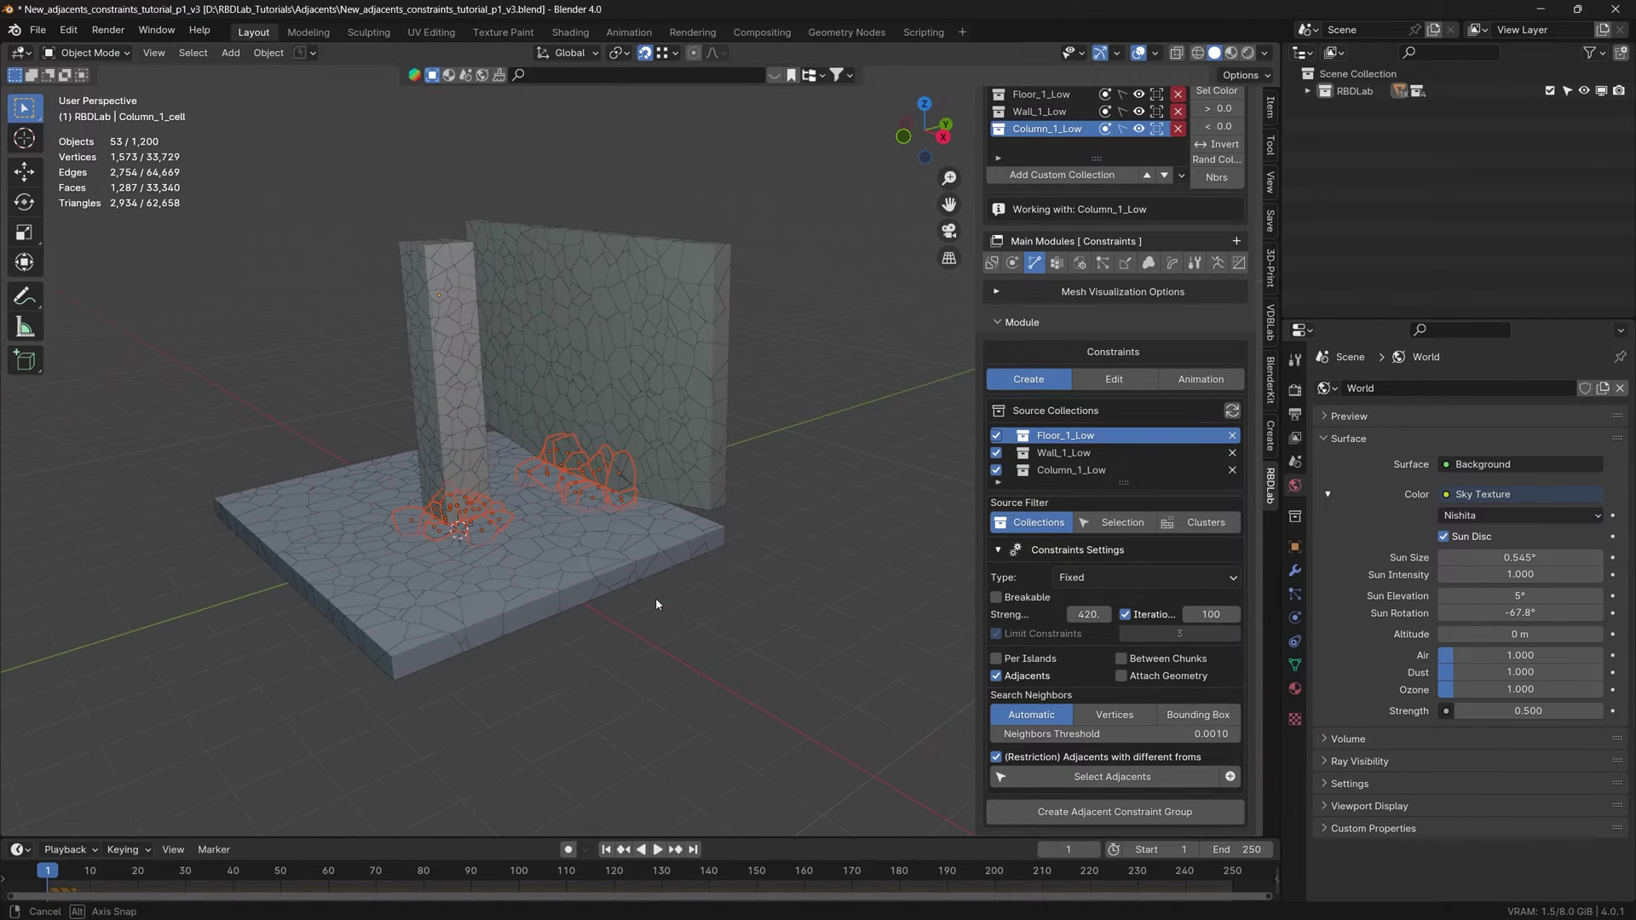
pyautogui.scroll(3, 551, 508)
pyautogui.moveTo(550, 509); pyautogui.dragTo(646, 545, button='middle')
pyautogui.moveTo(625, 476)
pyautogui.mouseDown(button='middle')
pyautogui.moveTo(628, 504)
pyautogui.moveTo(529, 501)
pyautogui.moveTo(611, 500)
pyautogui.moveTo(635, 467)
pyautogui.mouseUp(button='middle')
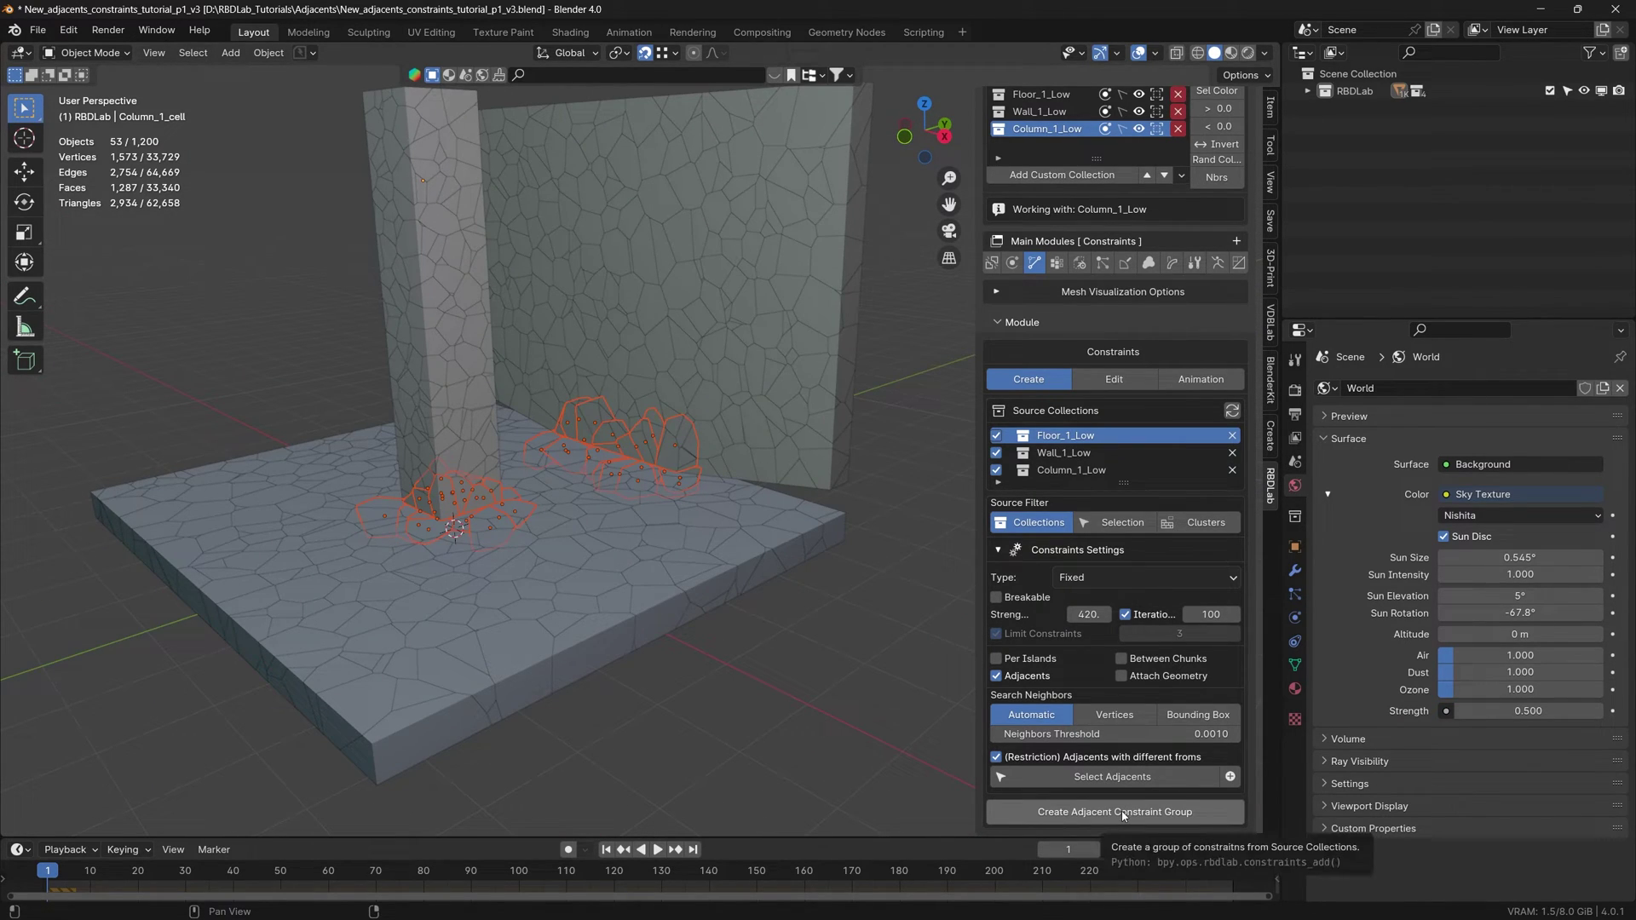
# Create an adjacent constraint group from the three source collections and briefly display its constraints in the viewport.
pyautogui.click(1073, 811)
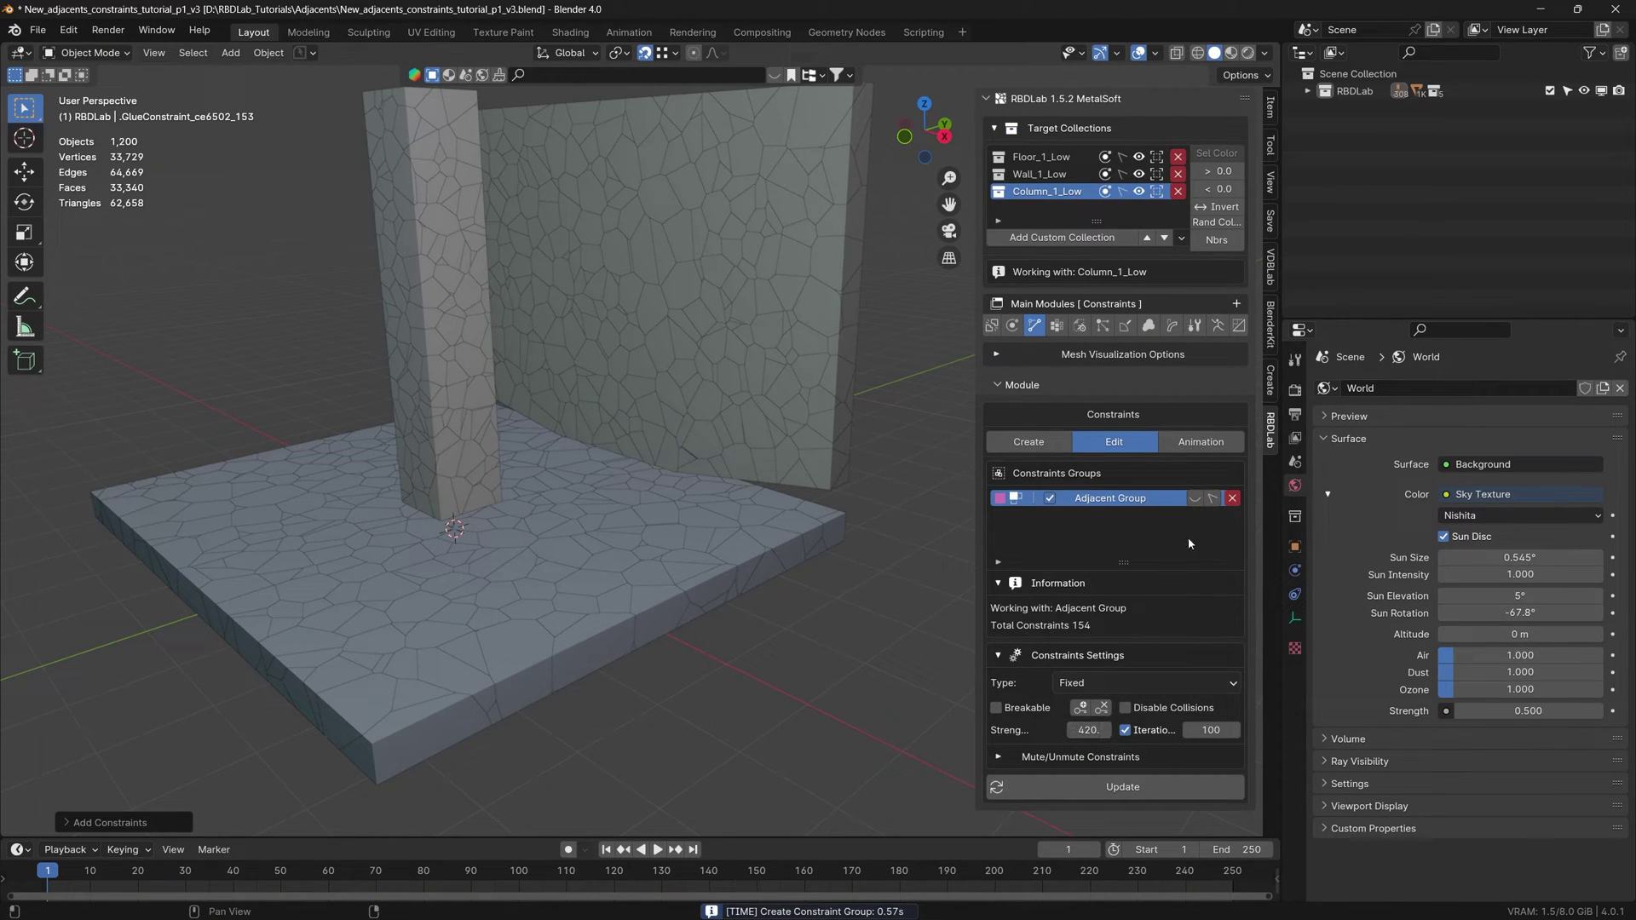
pyautogui.click(1198, 500)
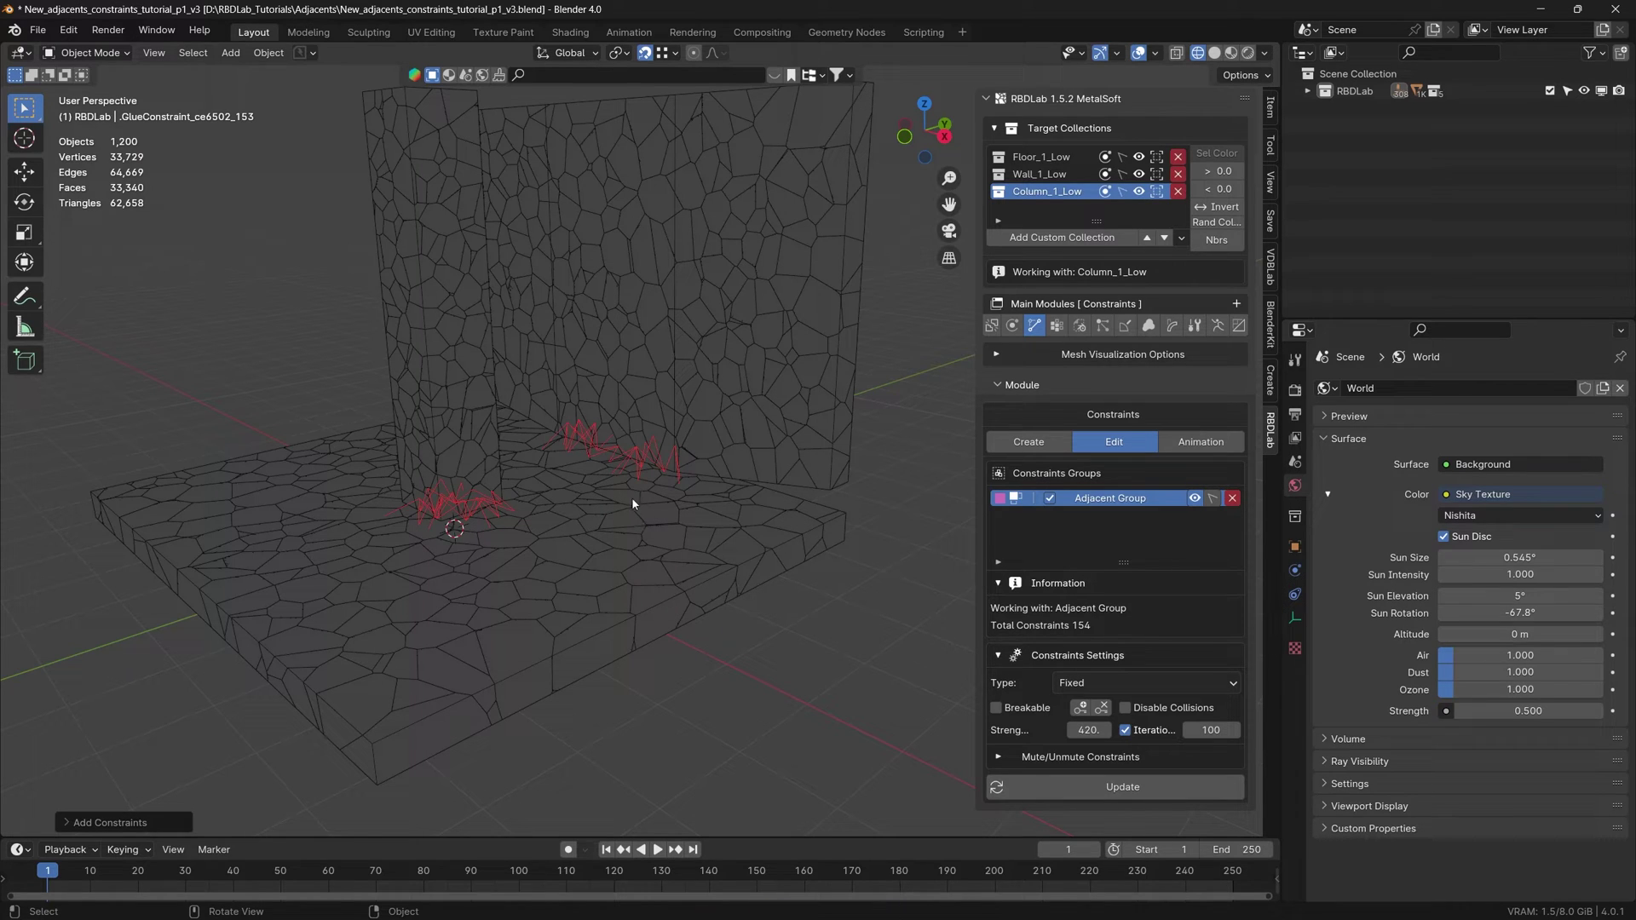
pyautogui.click(1194, 498)
# Create a second adjacent constraint group from the same collections with the restriction to adjacents with different froms turned off.
pyautogui.click(1029, 443)
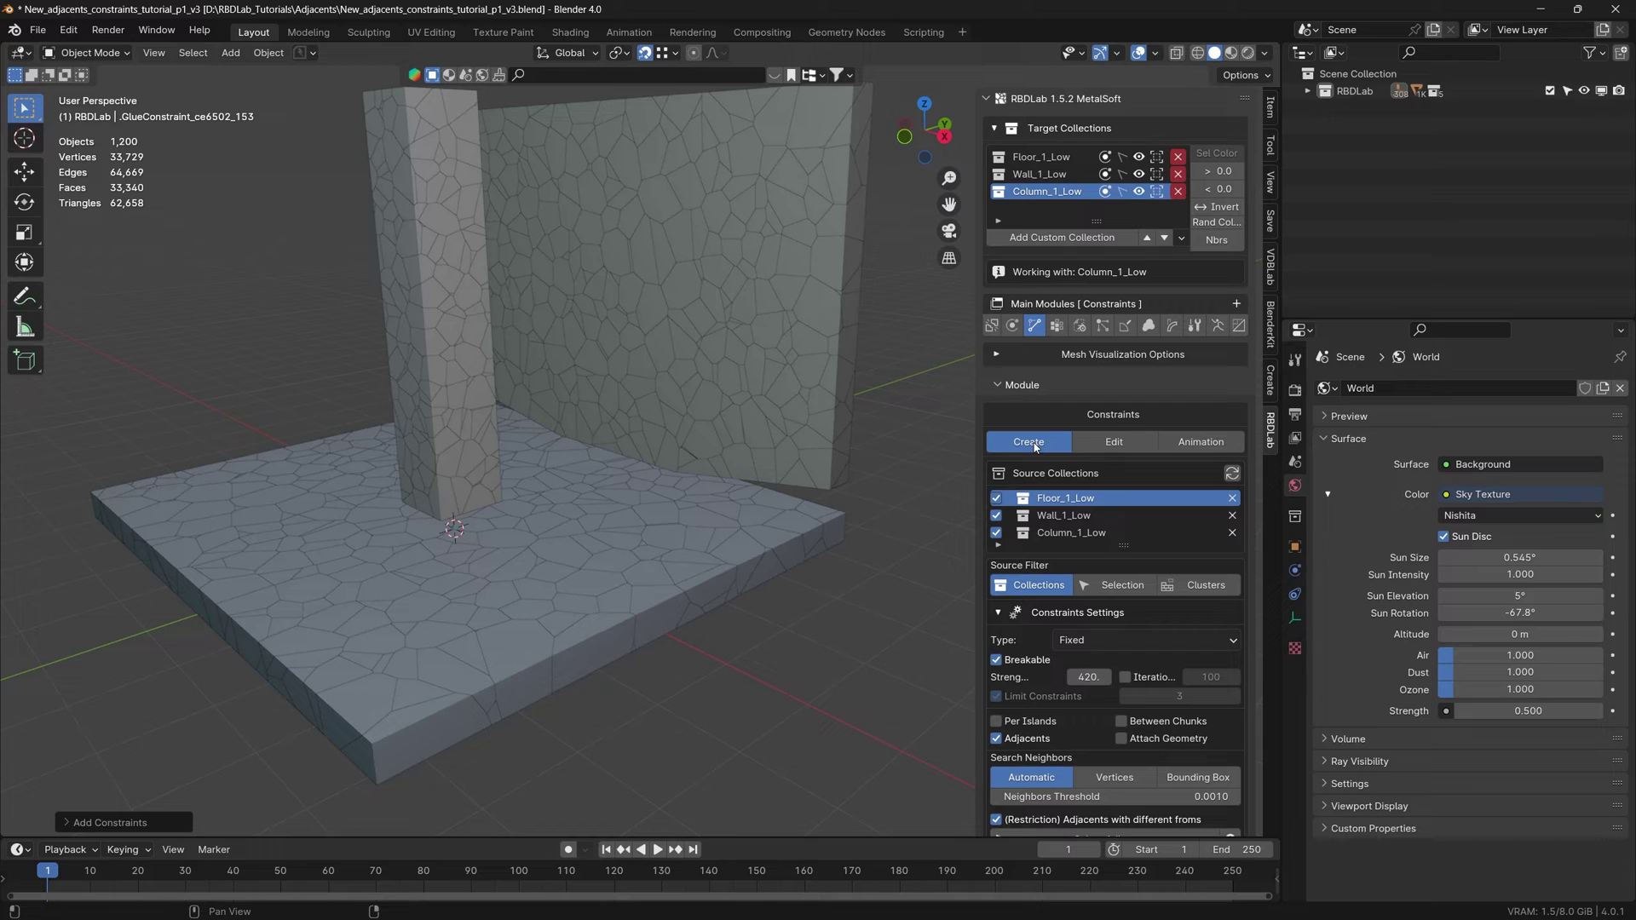
pyautogui.scroll(-2, 1046, 724)
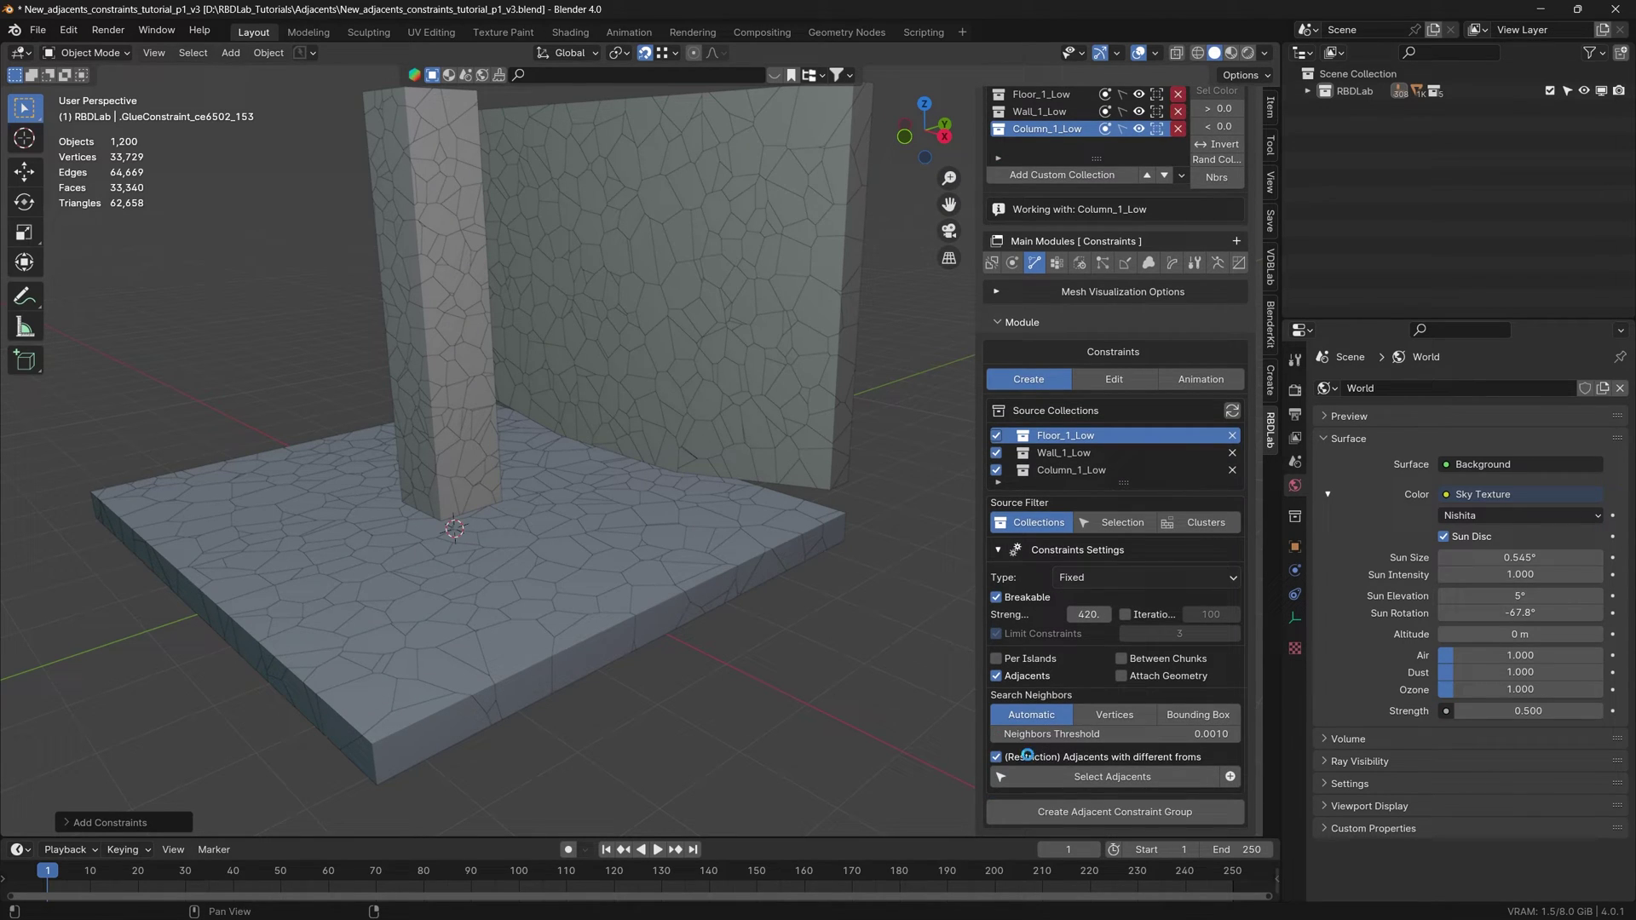
pyautogui.click(996, 756)
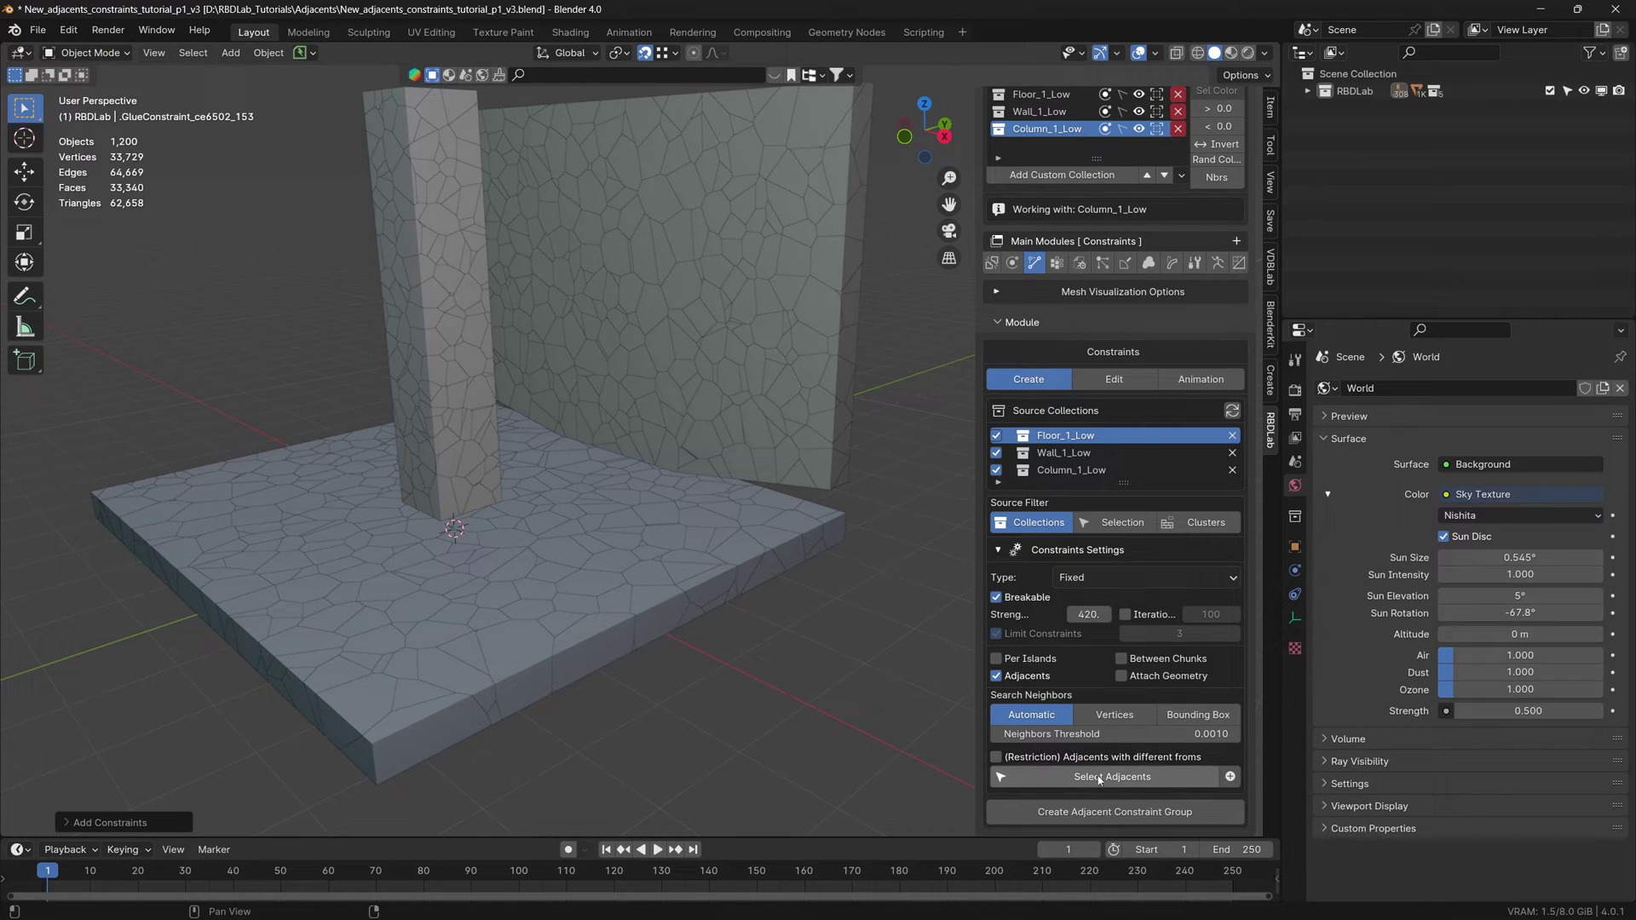
pyautogui.click(1130, 780)
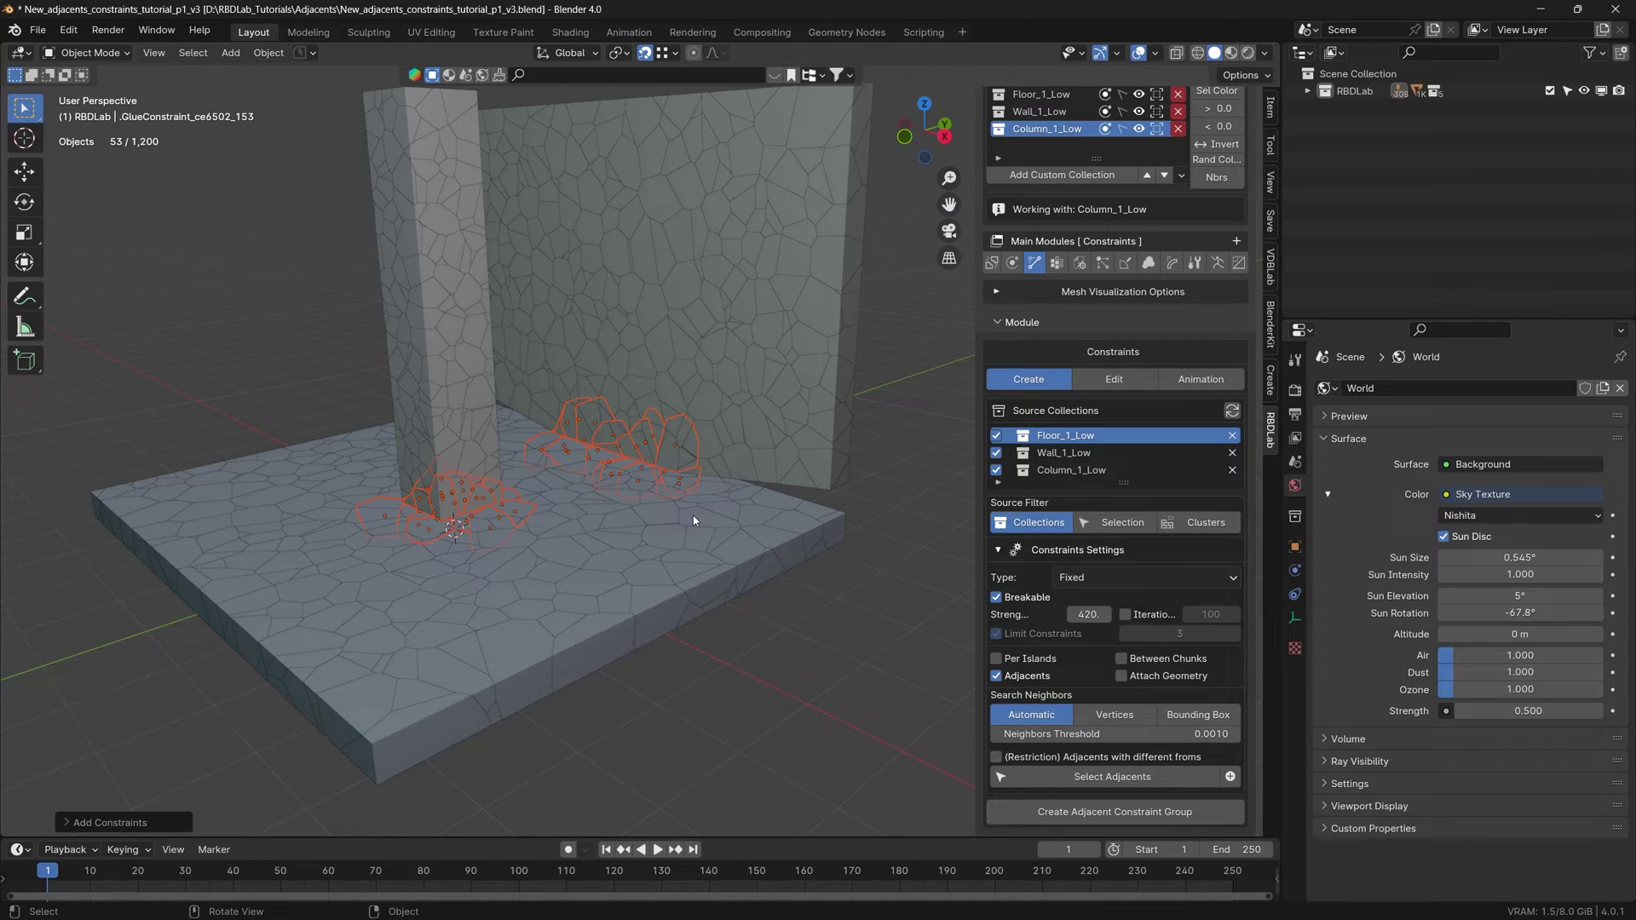
pyautogui.click(1117, 818)
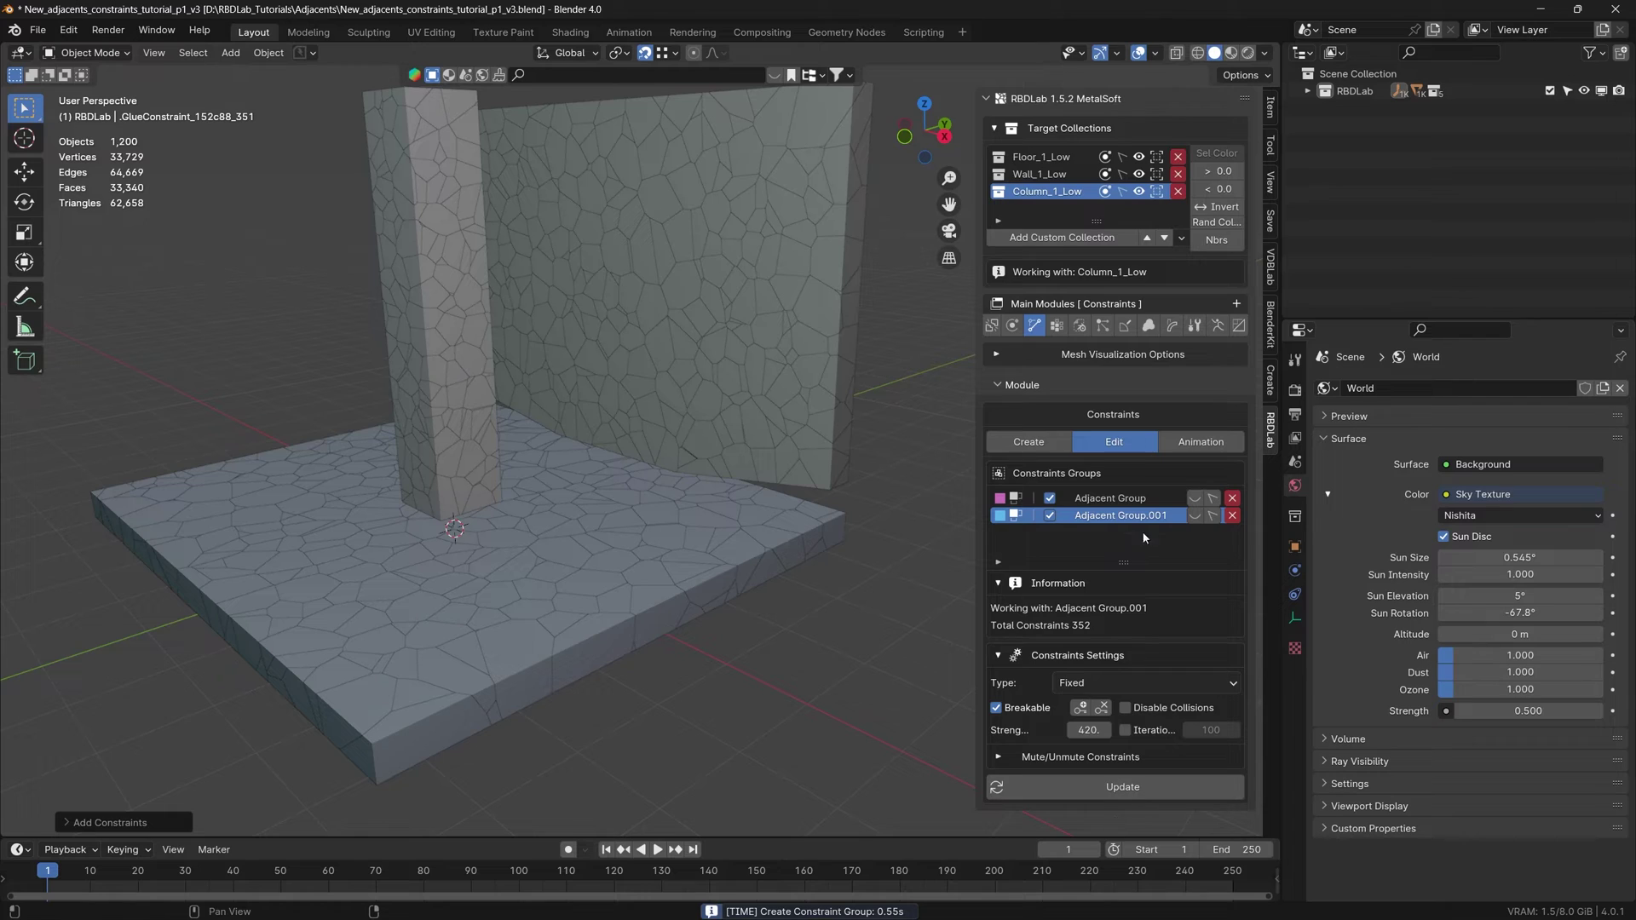
# Compare the constraint connections of the two adjacent groups up close by displaying one group at a time.
pyautogui.click(1194, 516)
pyautogui.scroll(5, 661, 488)
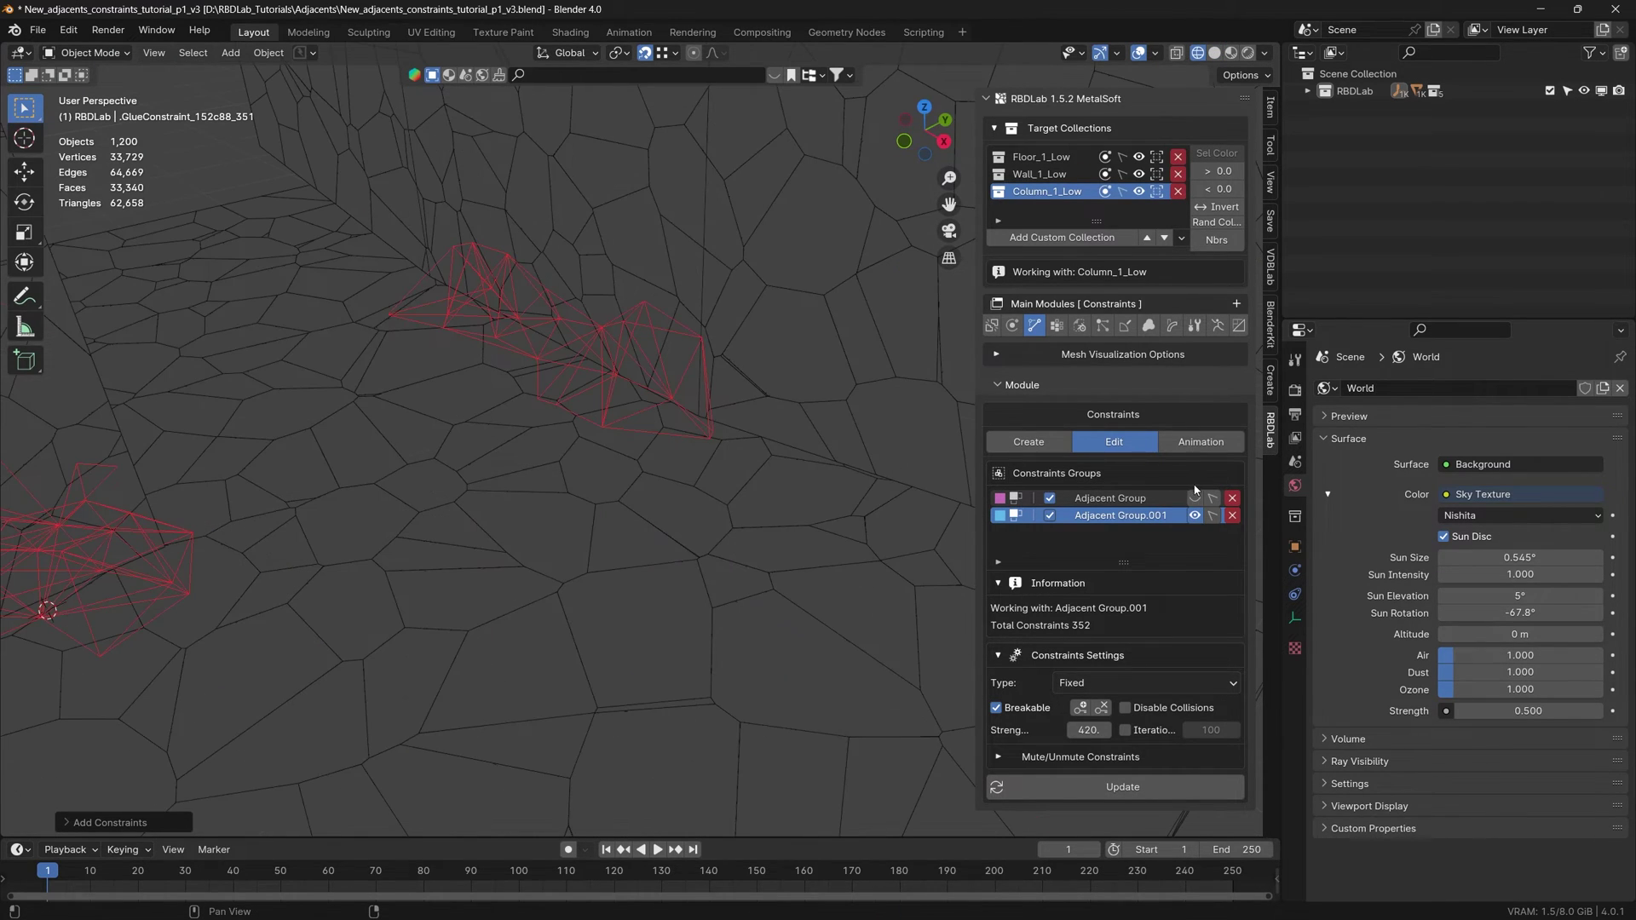
pyautogui.click(1193, 499)
pyautogui.click(1194, 500)
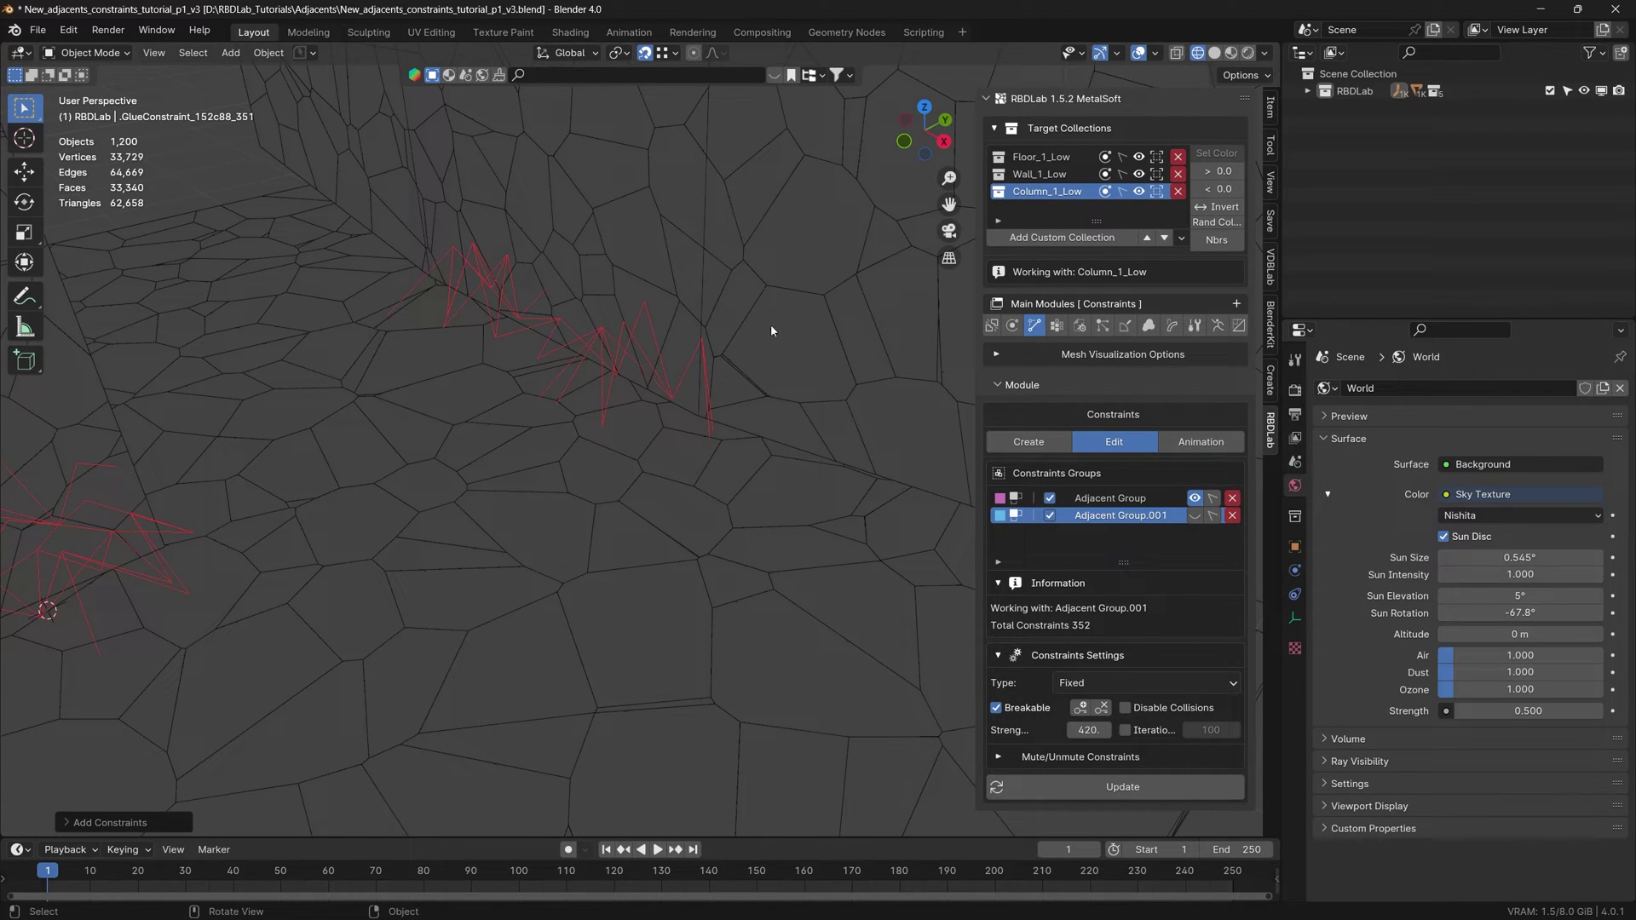
pyautogui.click(1193, 499)
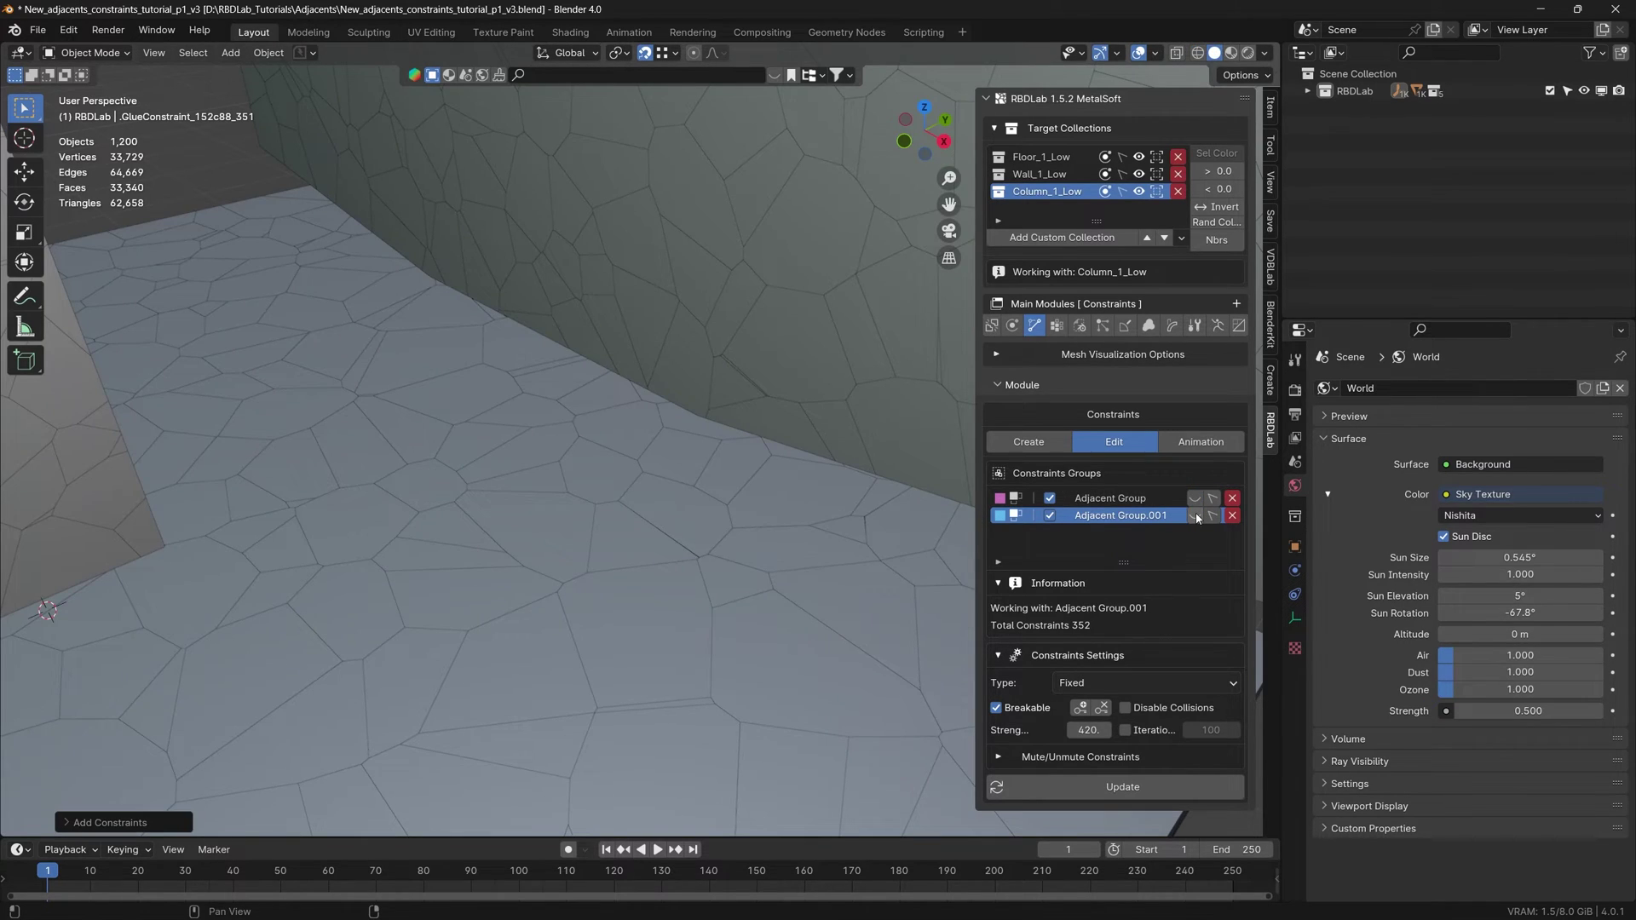
pyautogui.click(1194, 514)
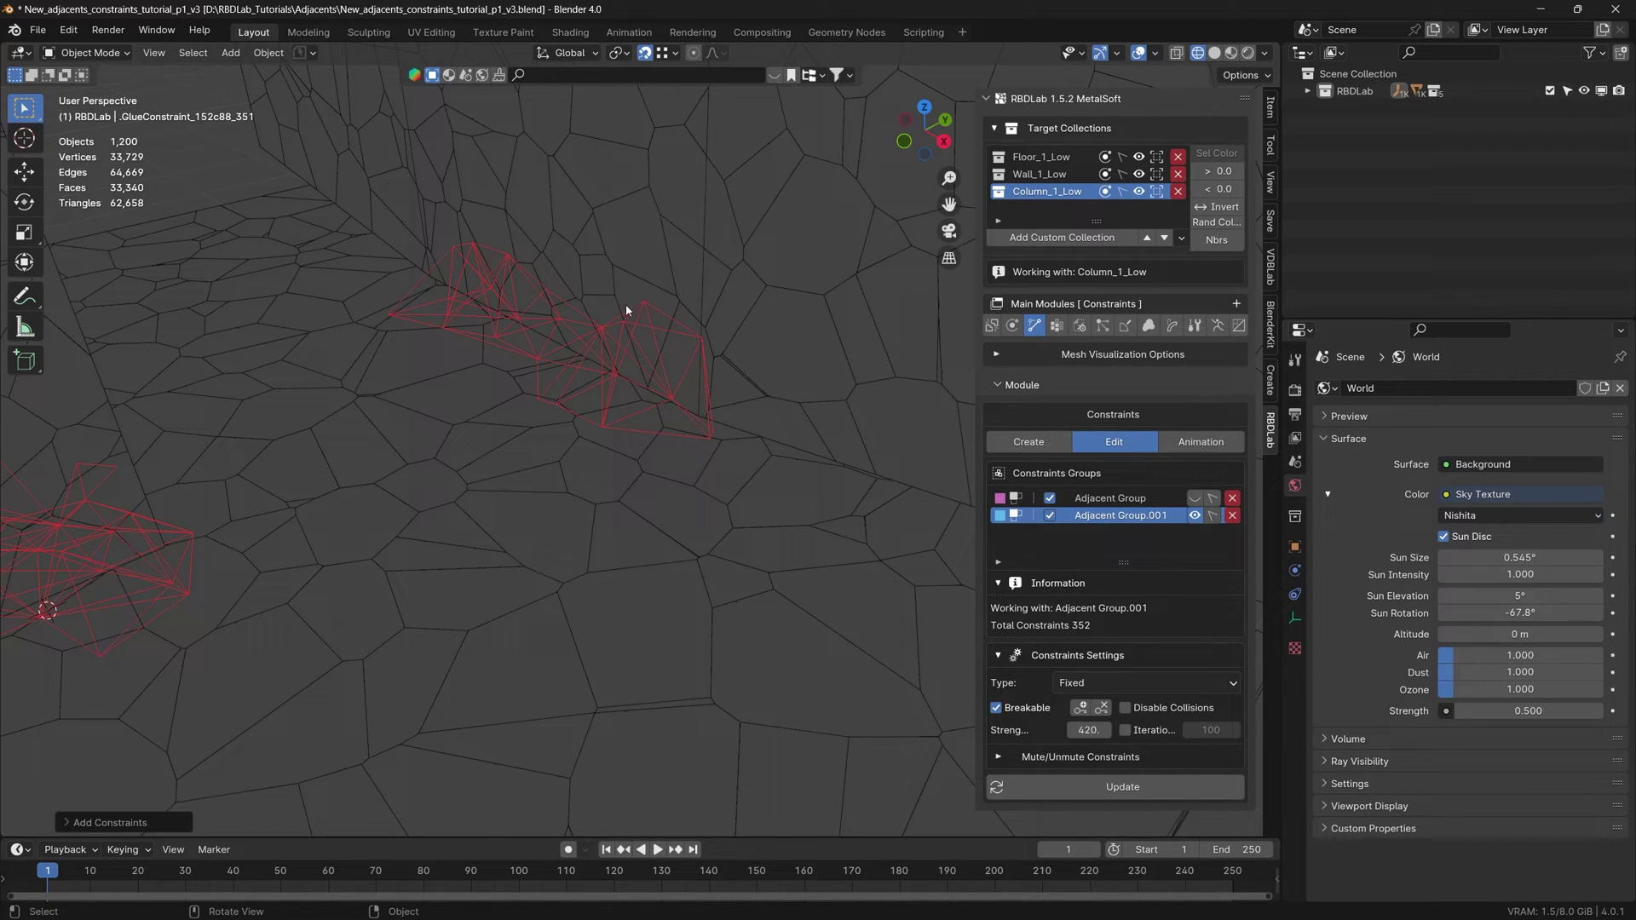
# Switch the viewport display between the first and second adjacent groups to compare their connections, and hide both groups.
pyautogui.click(1195, 500)
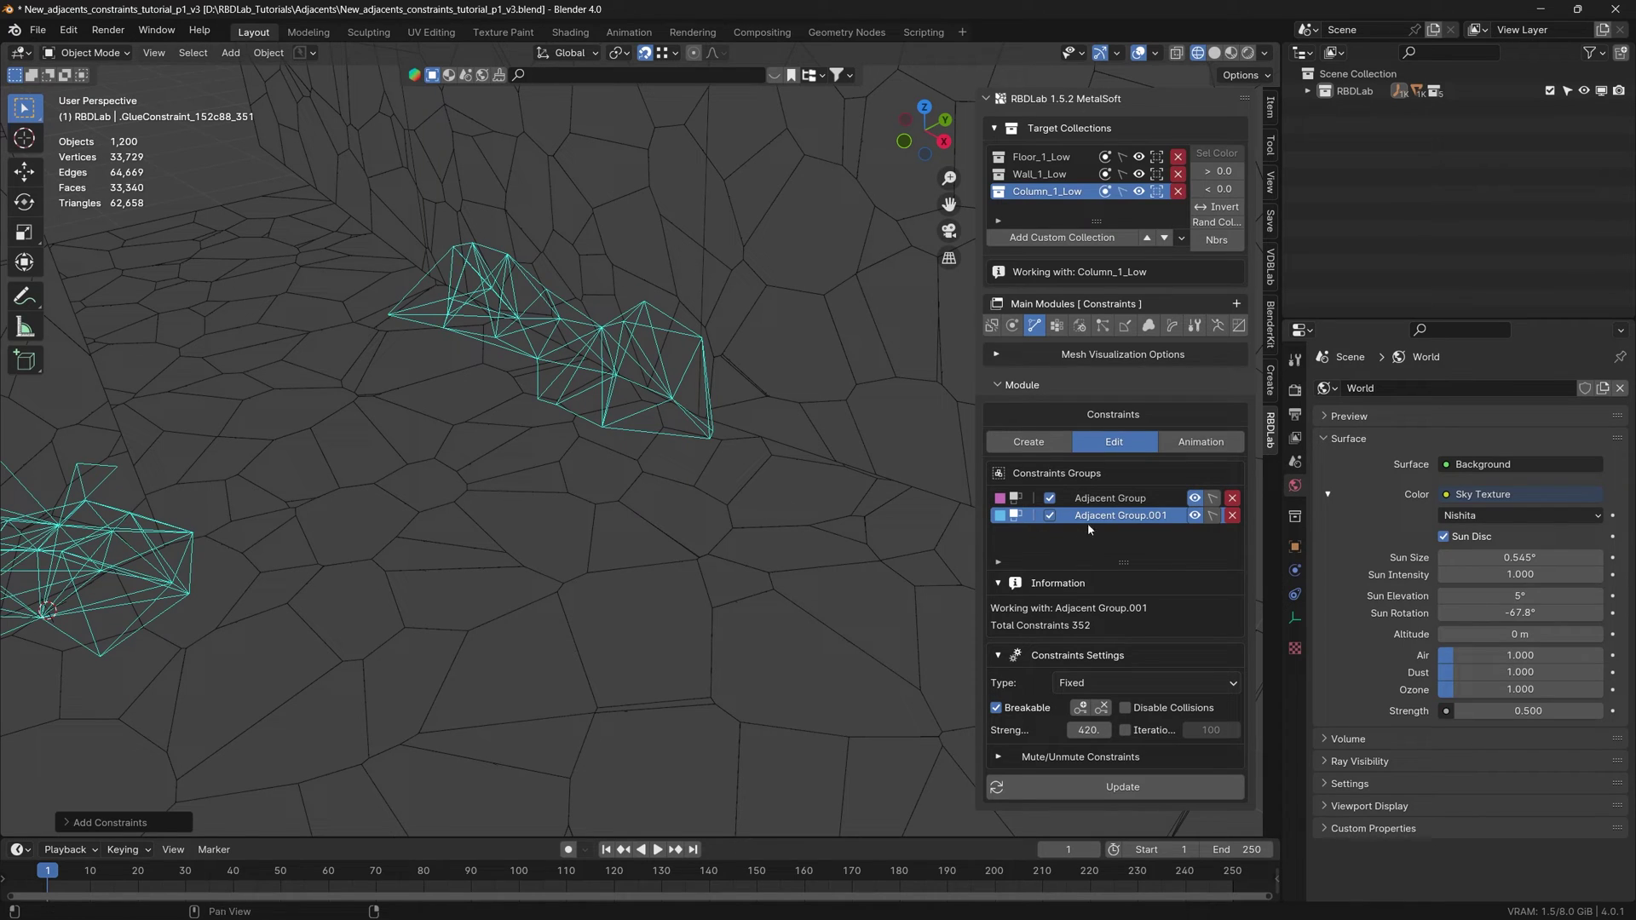
pyautogui.click(1196, 516)
pyautogui.moveTo(719, 540); pyautogui.dragTo(774, 504, button='middle')
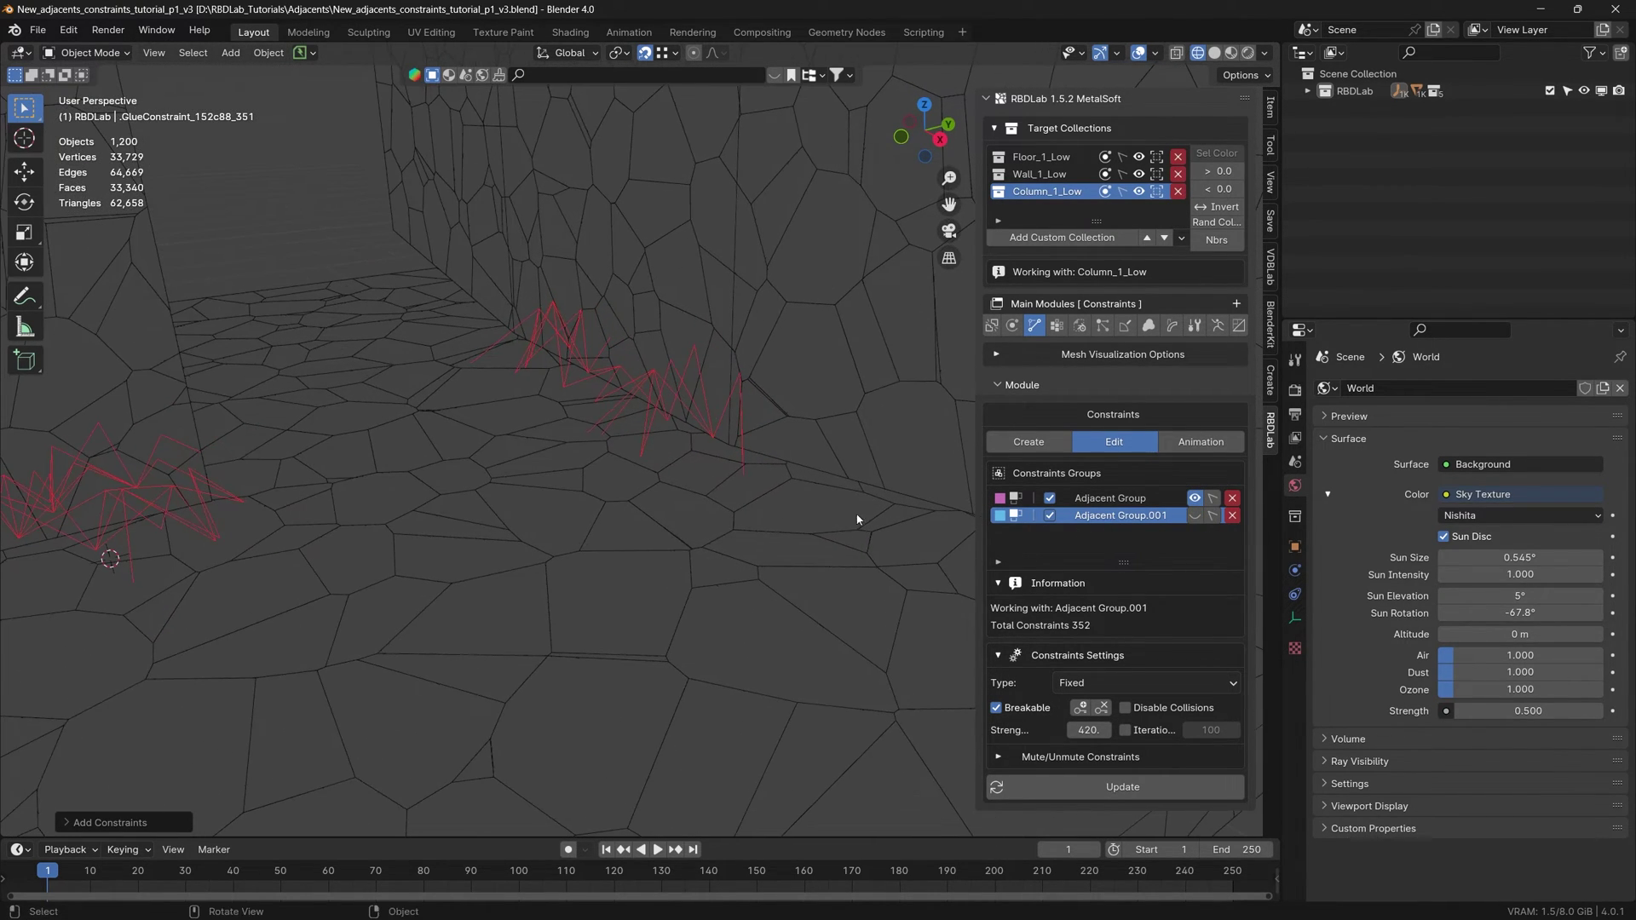
pyautogui.click(1196, 517)
pyautogui.click(1196, 517)
pyautogui.click(1194, 498)
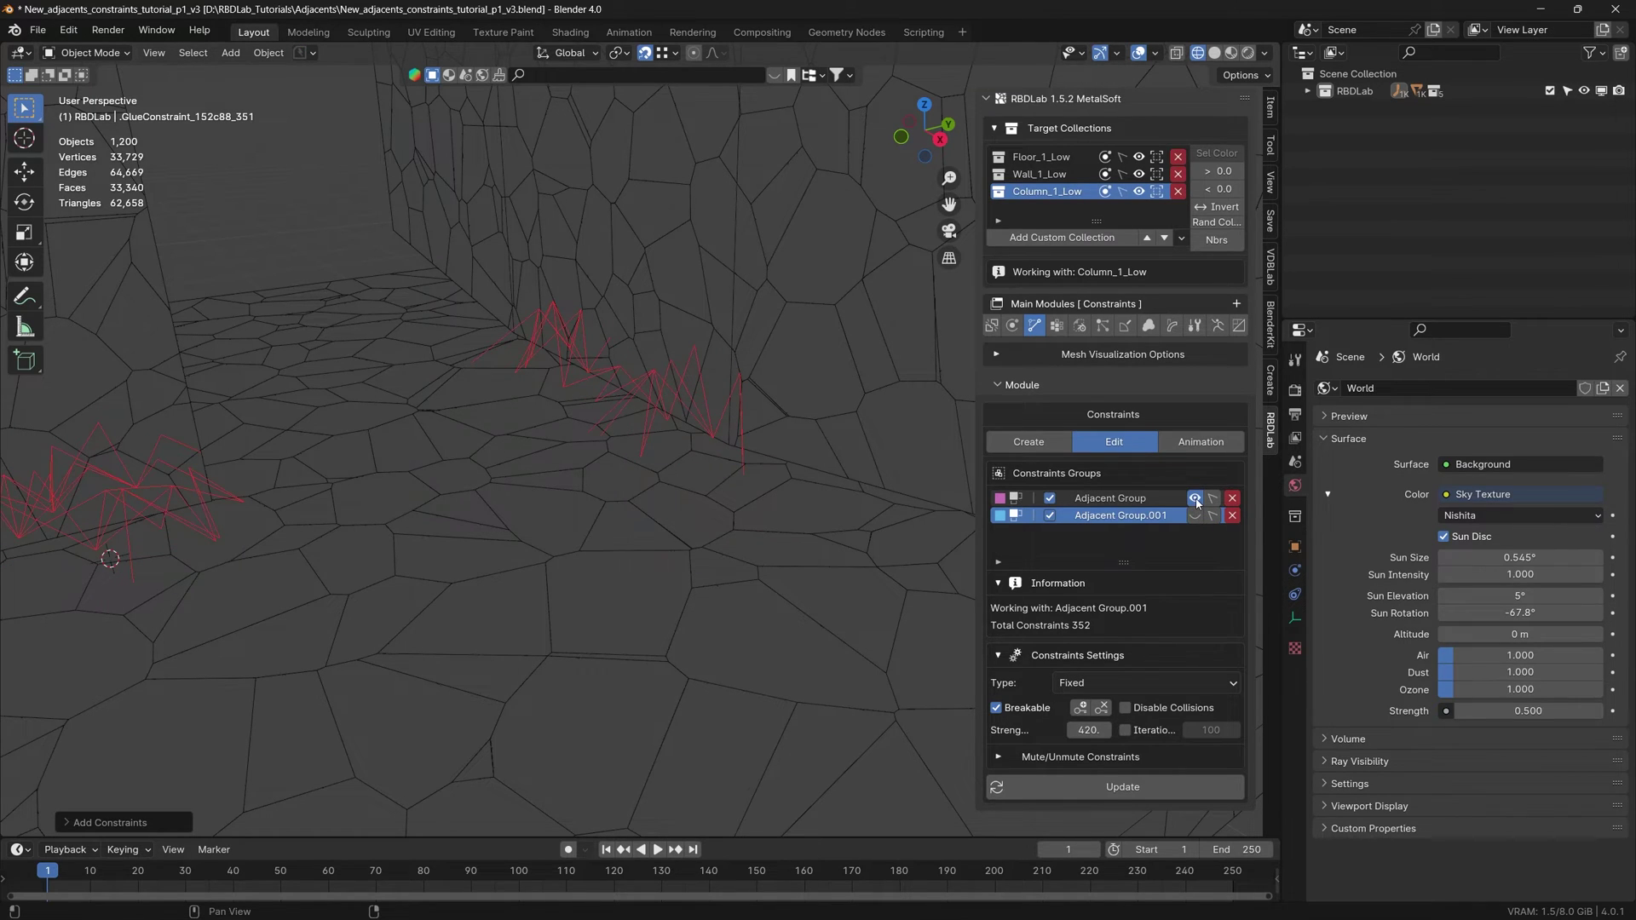
# Select the adjacent chunks of the three collections with the different-froms restriction off and expand the selection to neighbouring chunks twice.
pyautogui.click(1028, 442)
pyautogui.scroll(-3, 1070, 693)
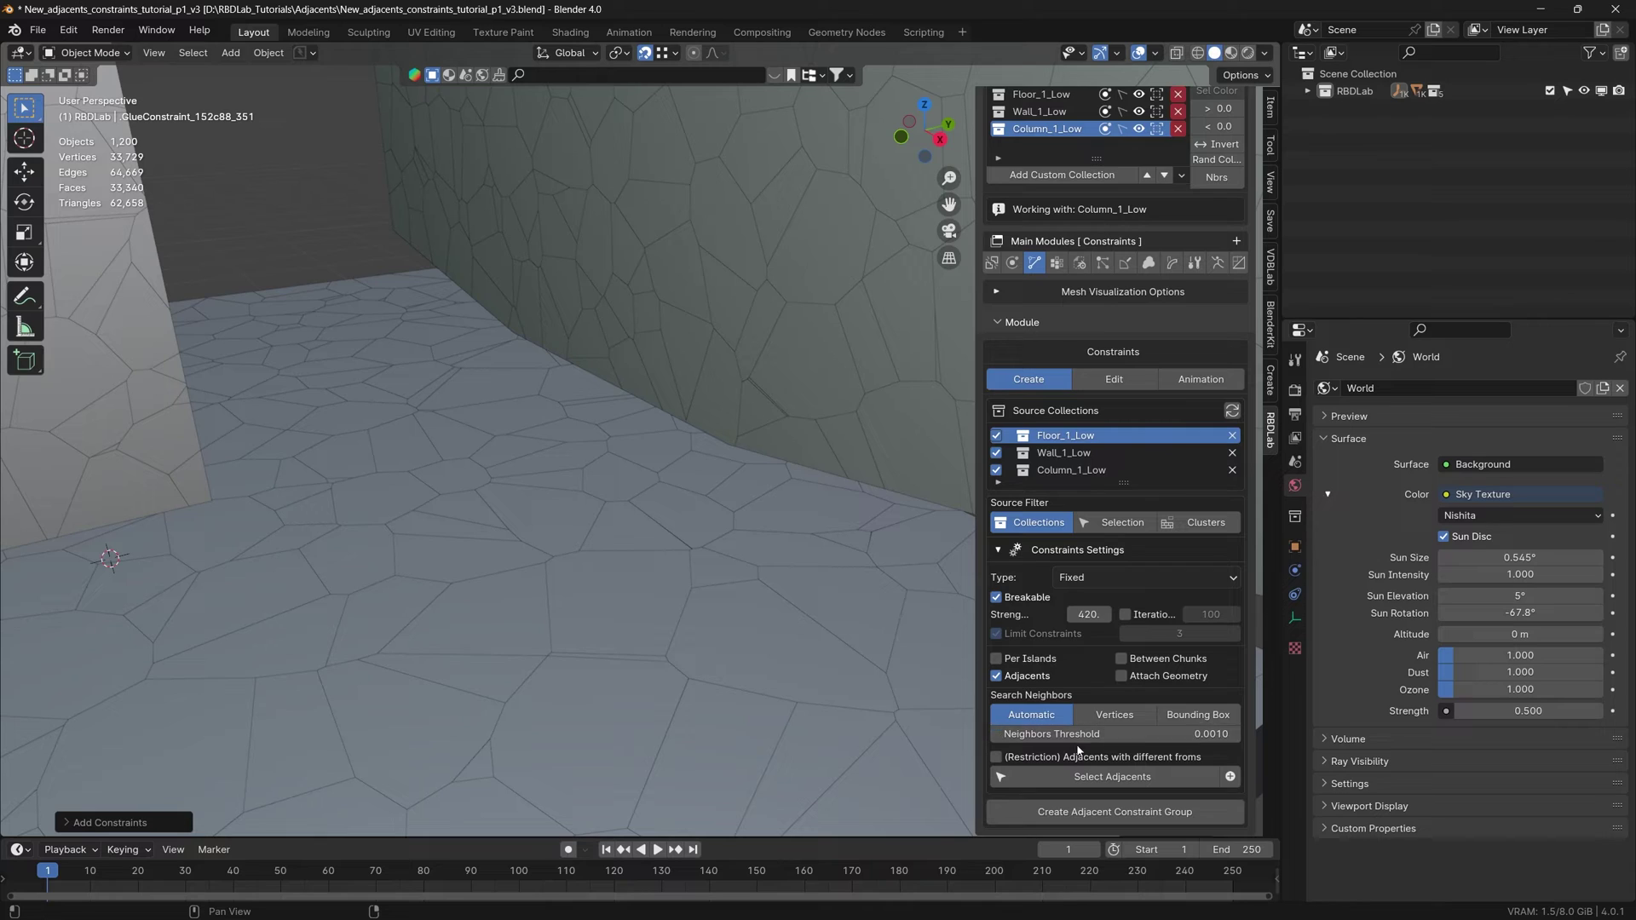
pyautogui.press('Home')
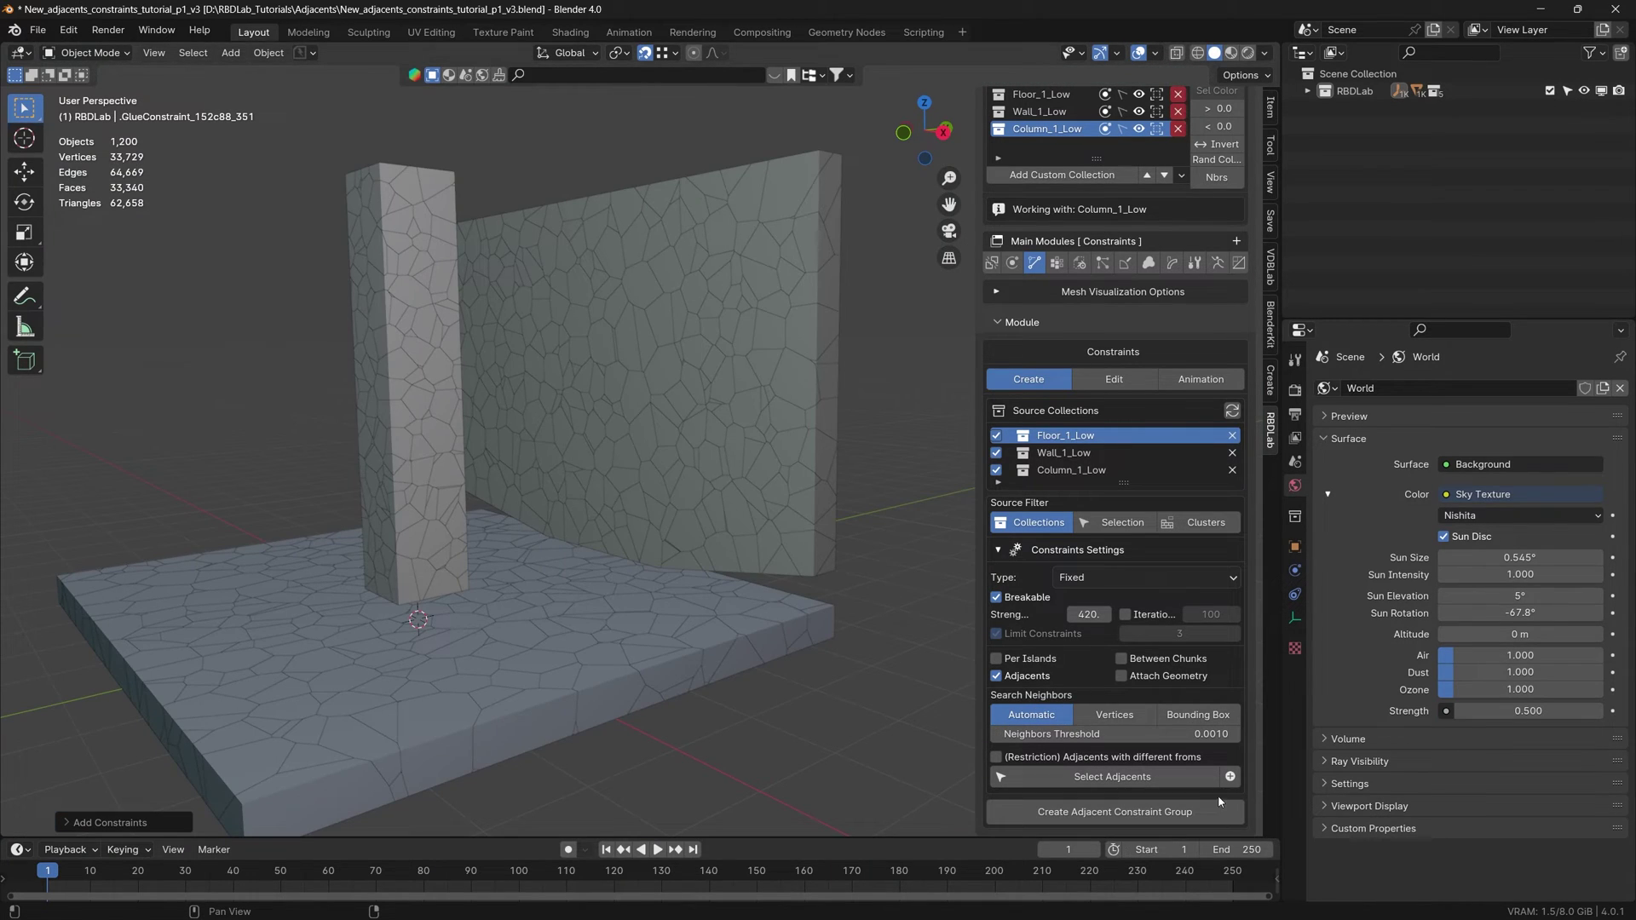
pyautogui.moveTo(641, 649)
pyautogui.mouseDown(button='middle')
pyautogui.moveTo(638, 602)
pyautogui.moveTo(657, 640)
pyautogui.mouseUp(button='middle')
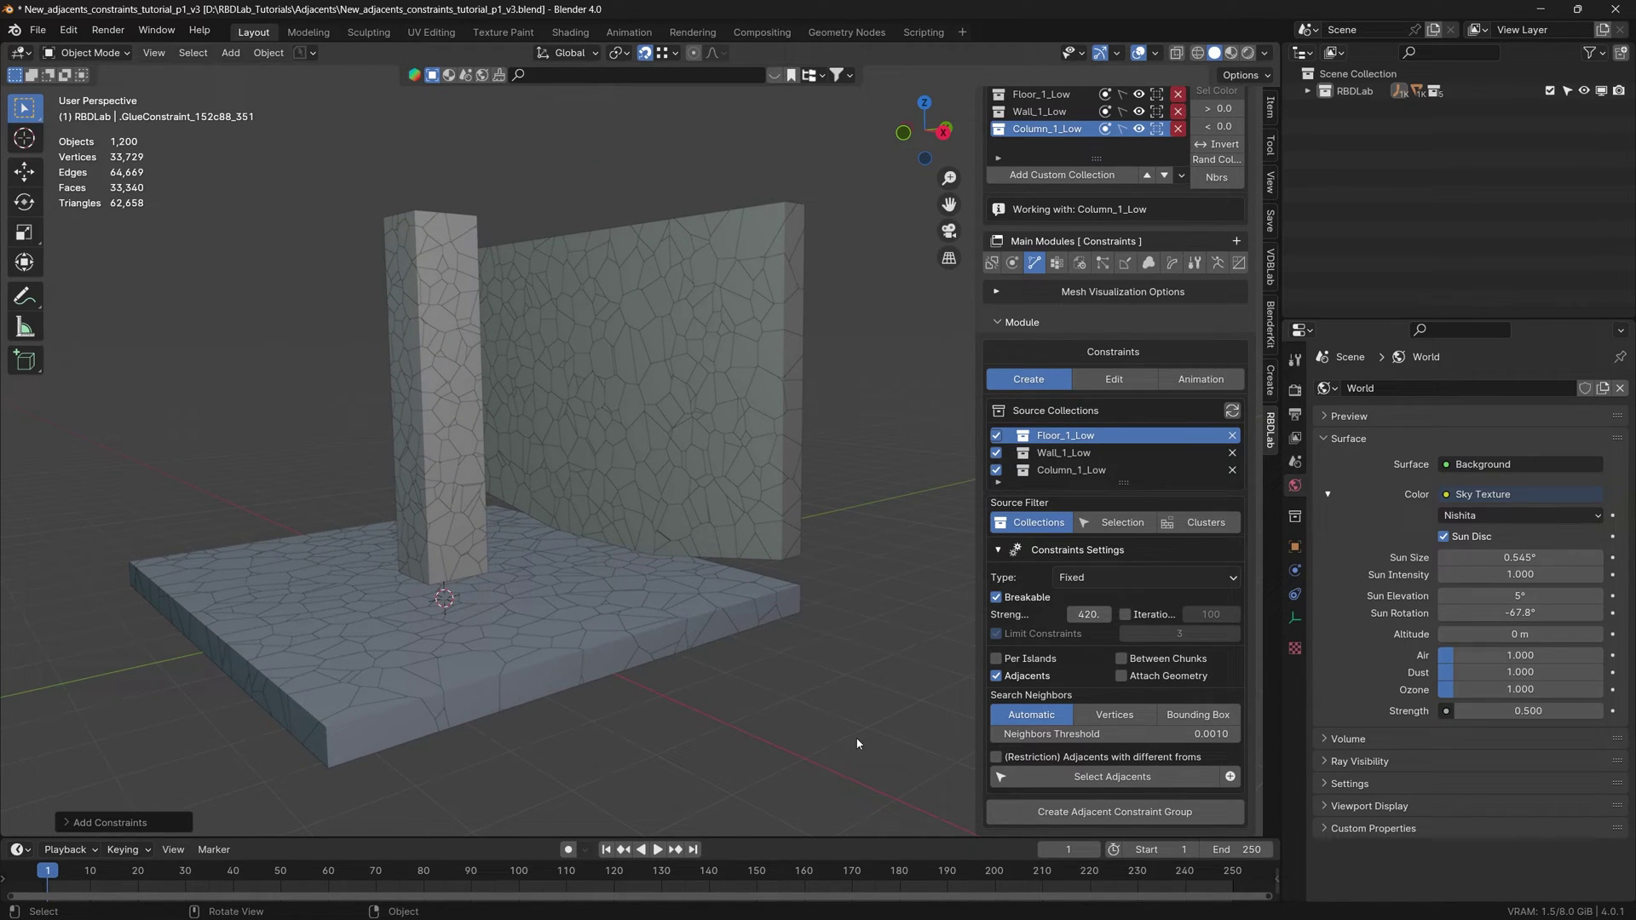
pyautogui.click(1117, 778)
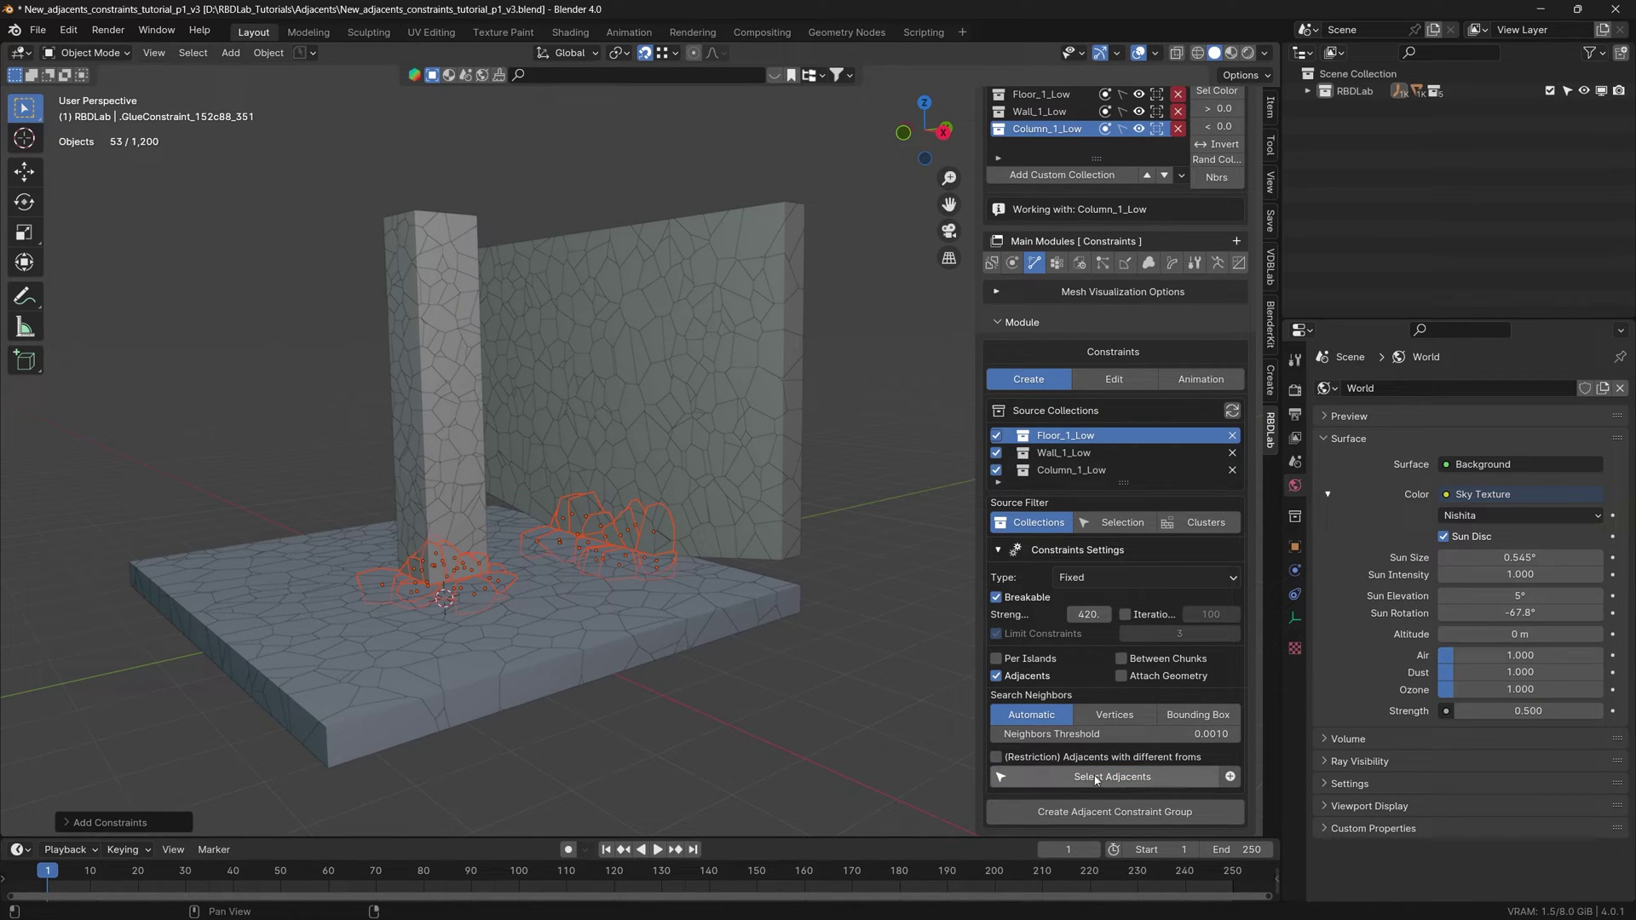
pyautogui.click(1230, 777)
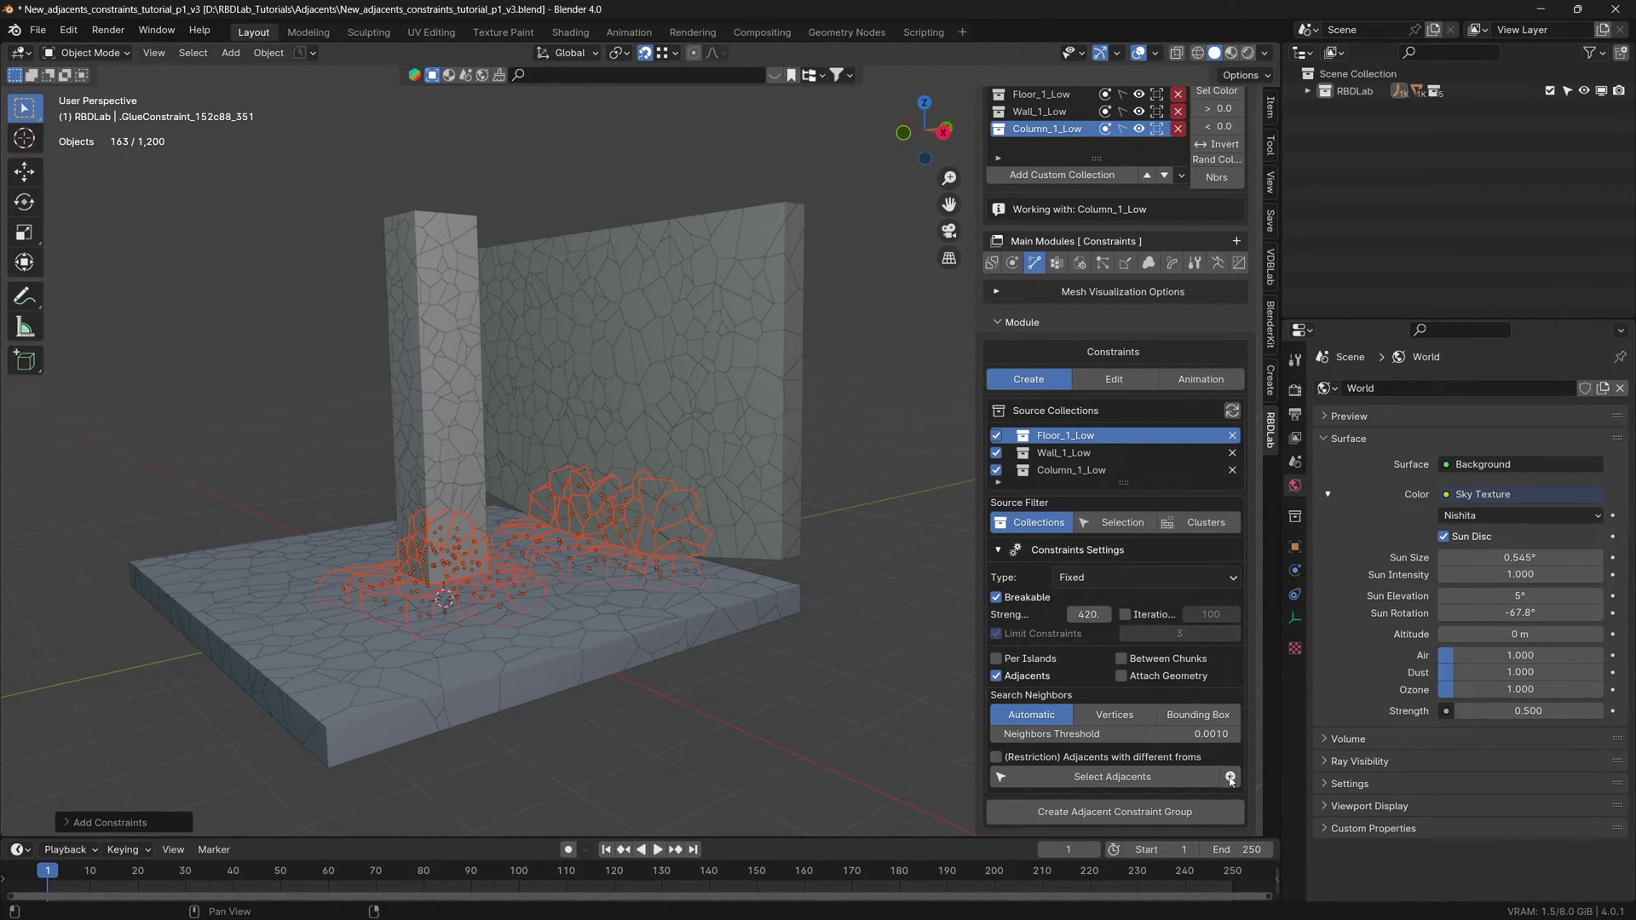
pyautogui.moveTo(626, 533); pyautogui.dragTo(615, 539, button='middle')
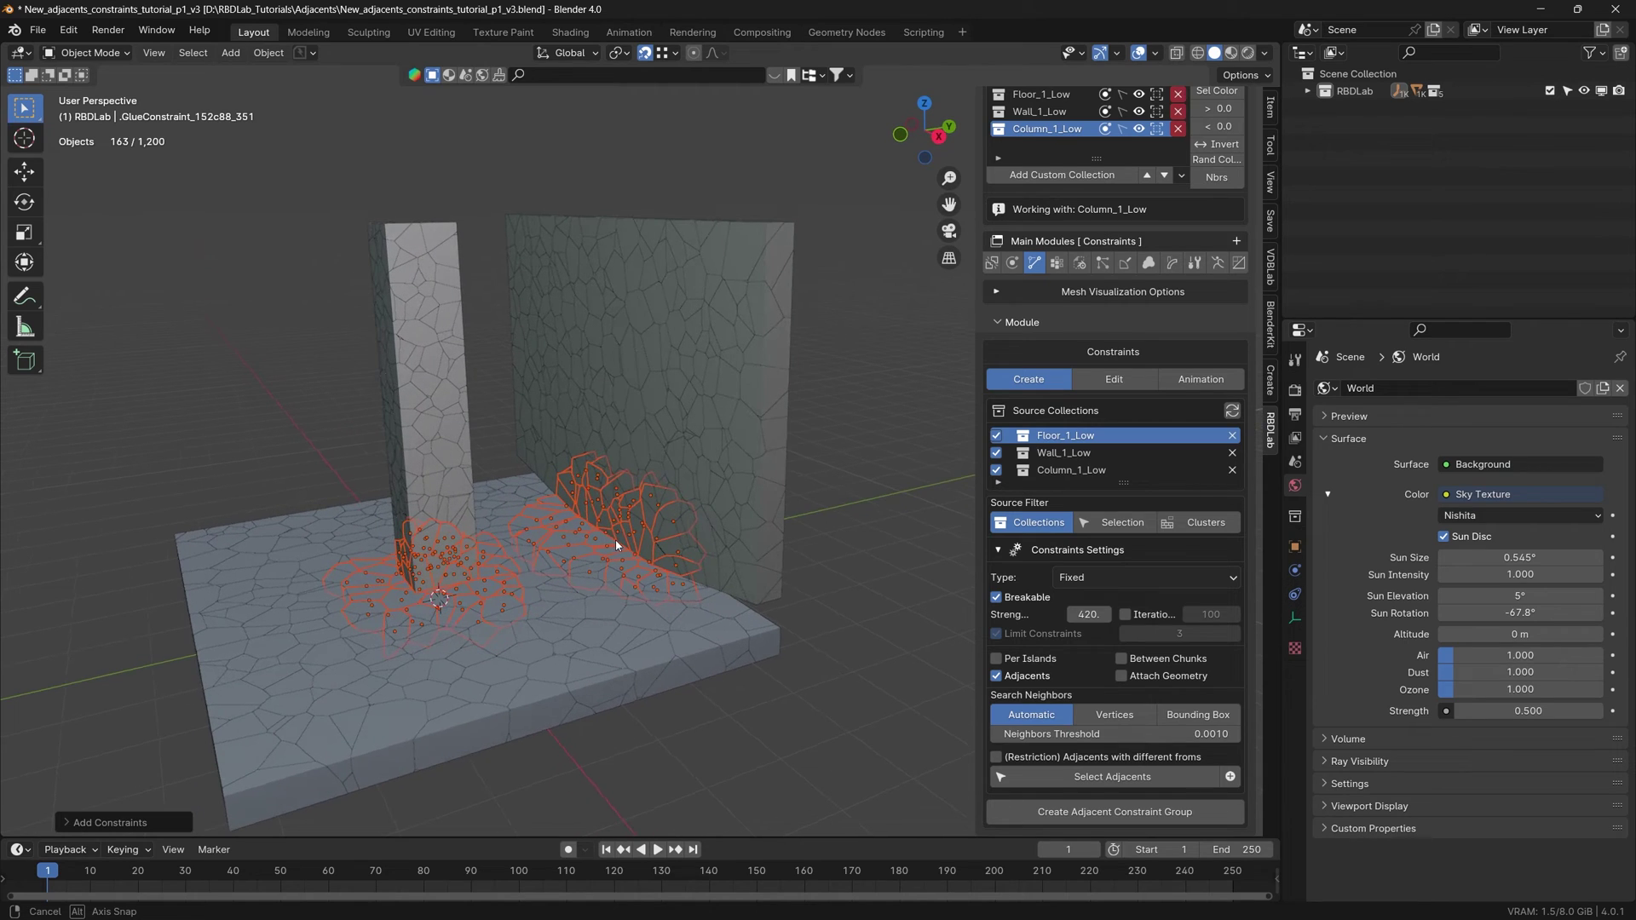
pyautogui.click(1229, 777)
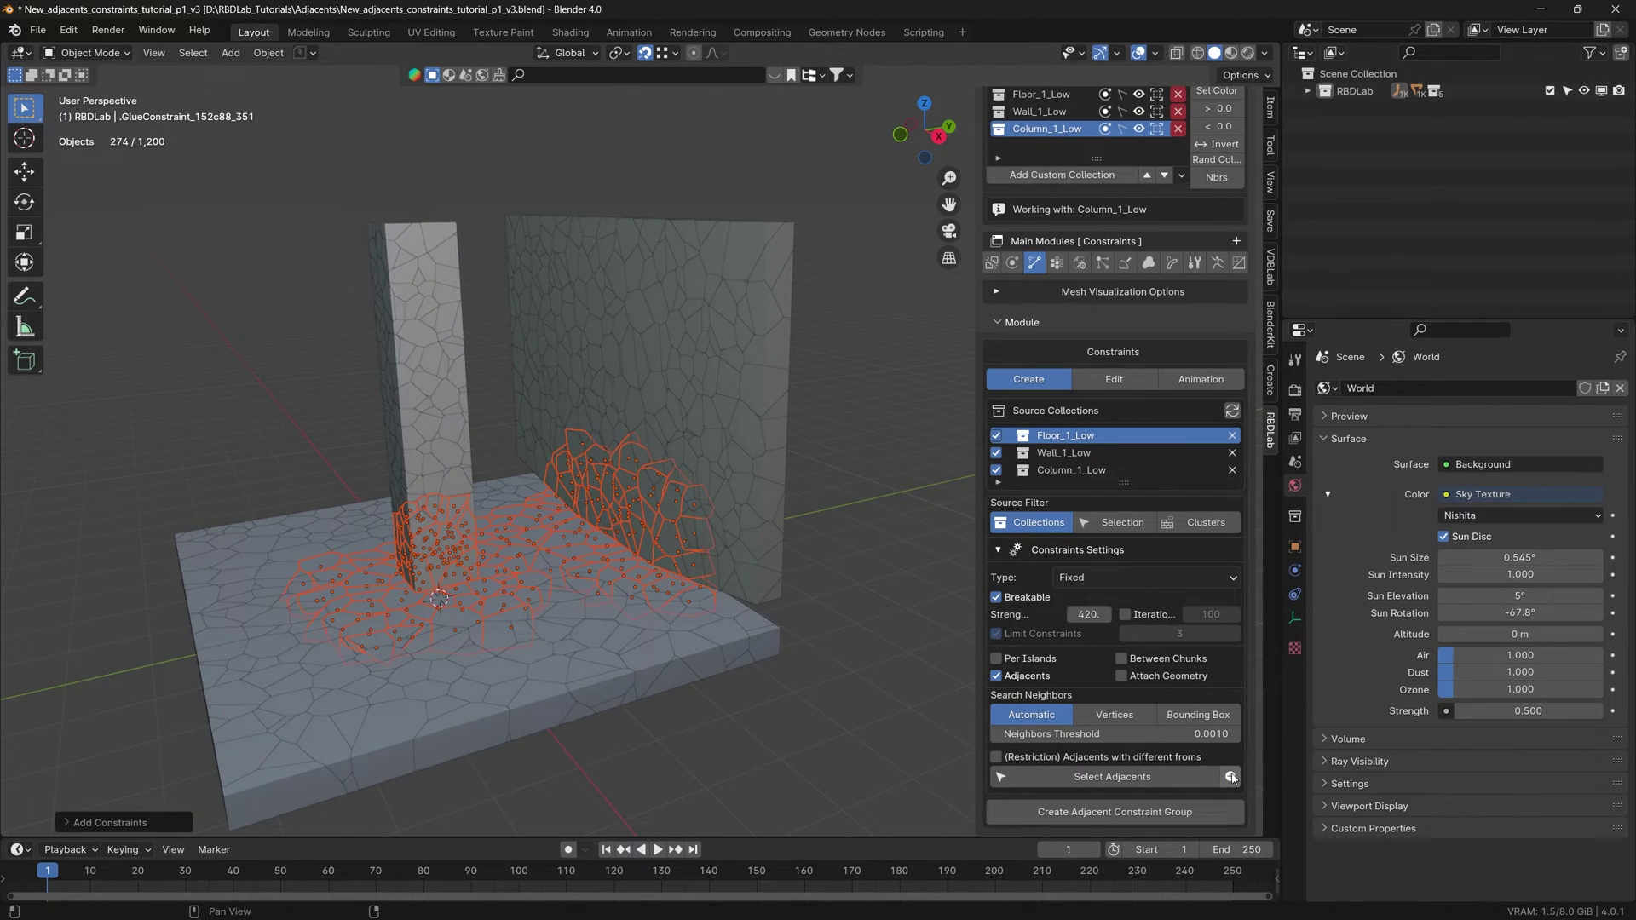
pyautogui.moveTo(647, 554); pyautogui.dragTo(636, 594, button='middle')
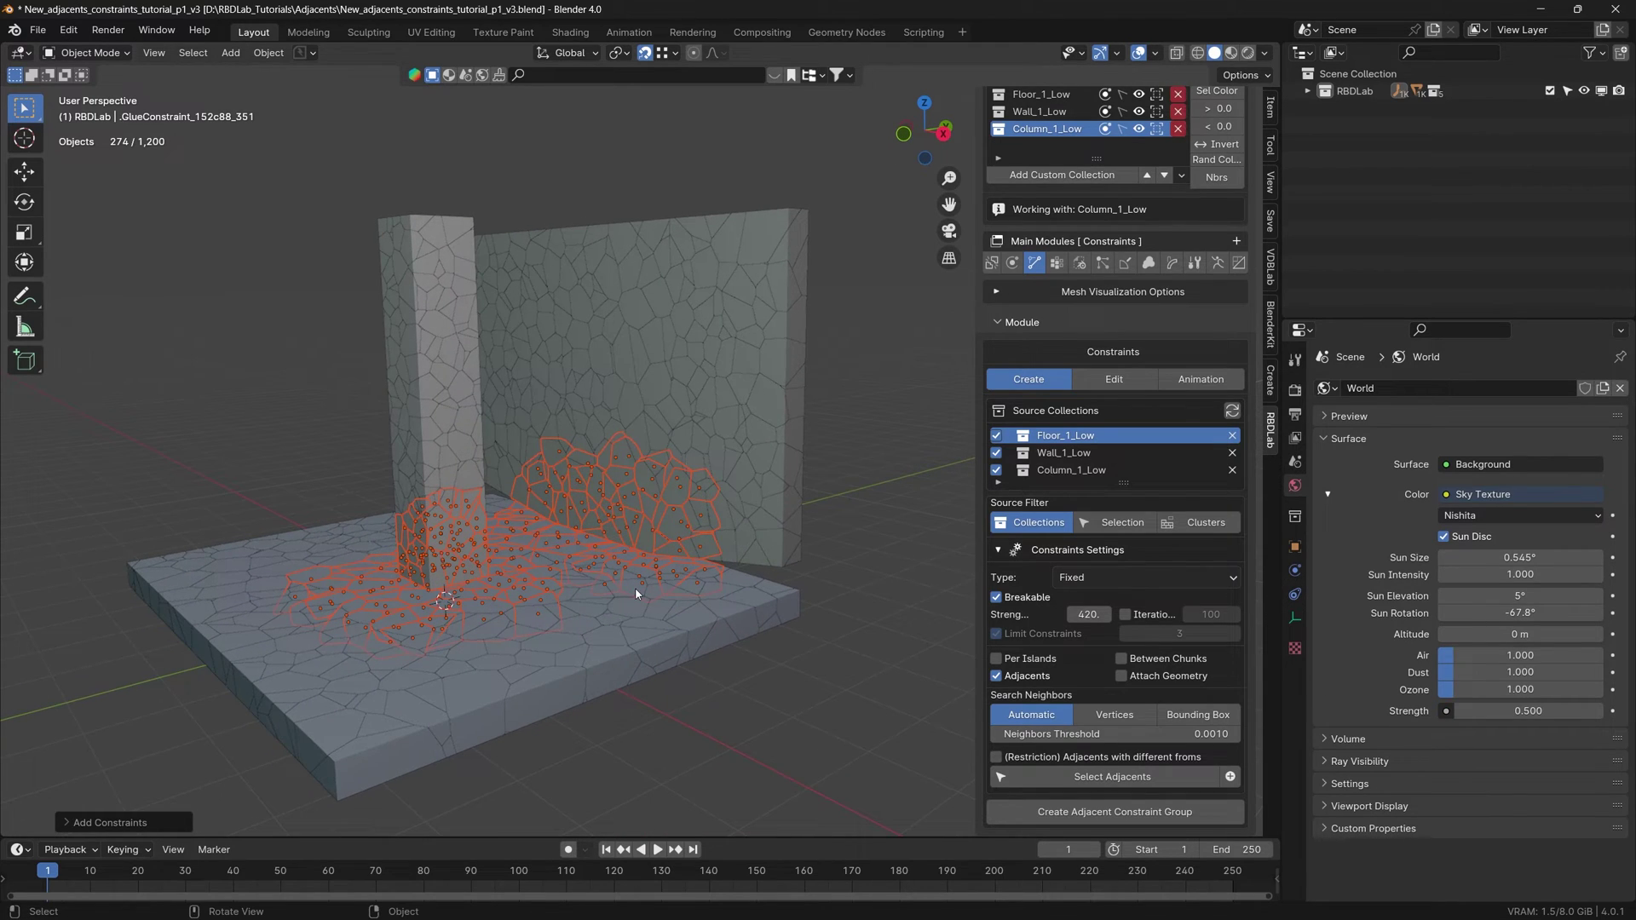
# Create a third adjacent constraint group from the expanded chunk selection, briefly display its constraints, and save the file.
pyautogui.click(1118, 816)
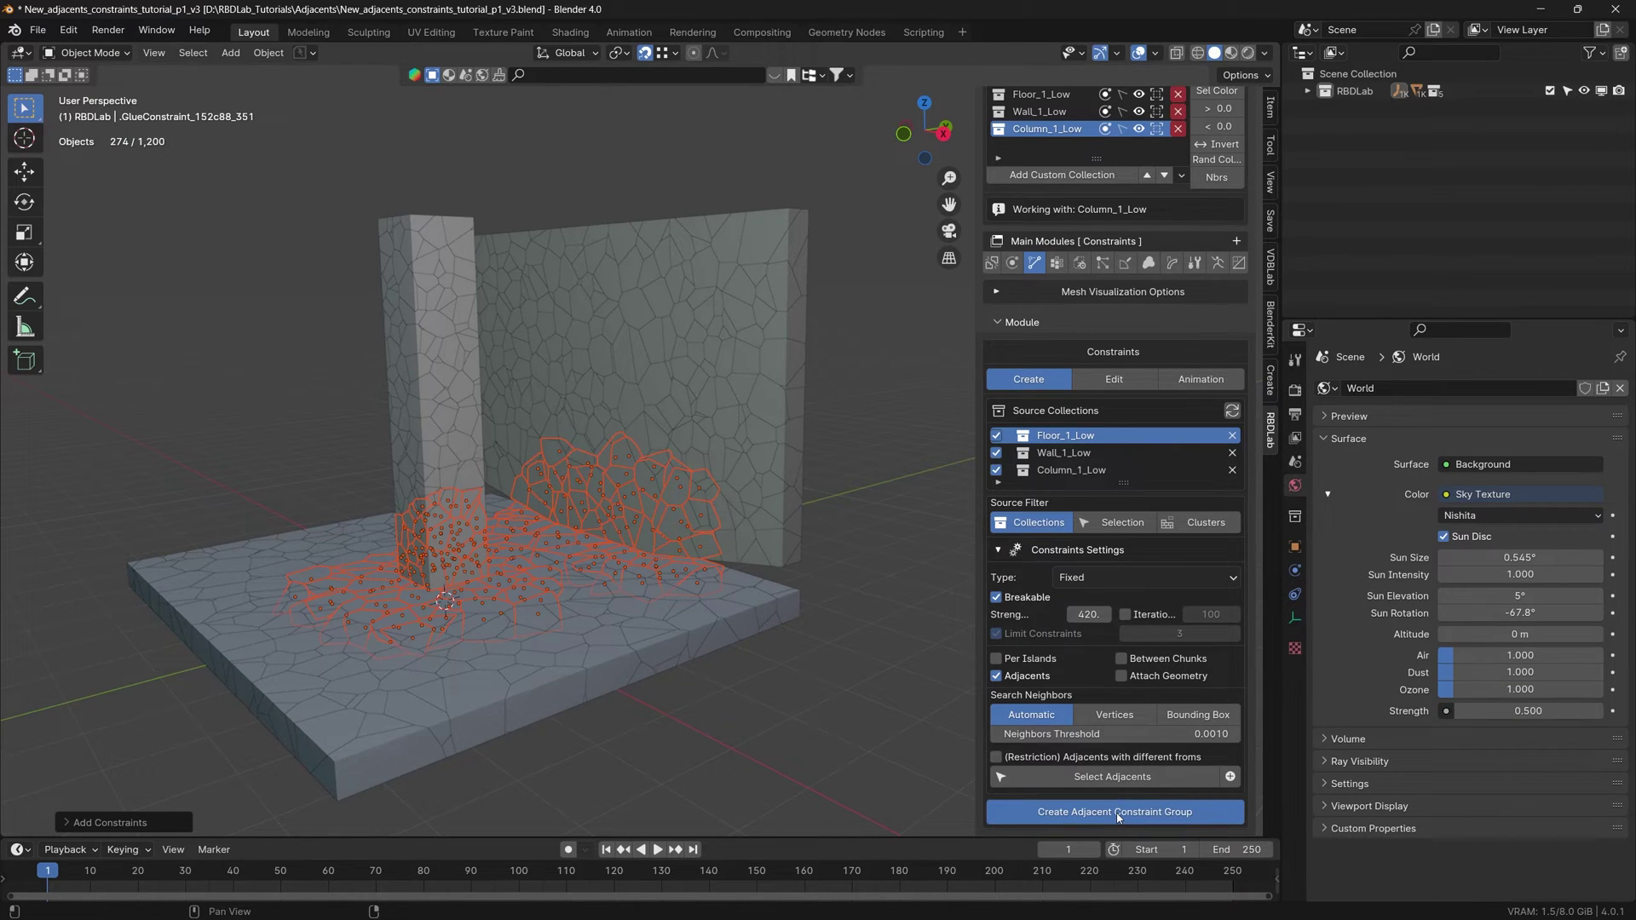
pyautogui.click(1194, 532)
pyautogui.moveTo(494, 588); pyautogui.dragTo(598, 583, button='middle')
pyautogui.hotkey('ctrl', 's')
pyautogui.moveTo(527, 586); pyautogui.dragTo(491, 580, button='middle')
pyautogui.click(1195, 533)
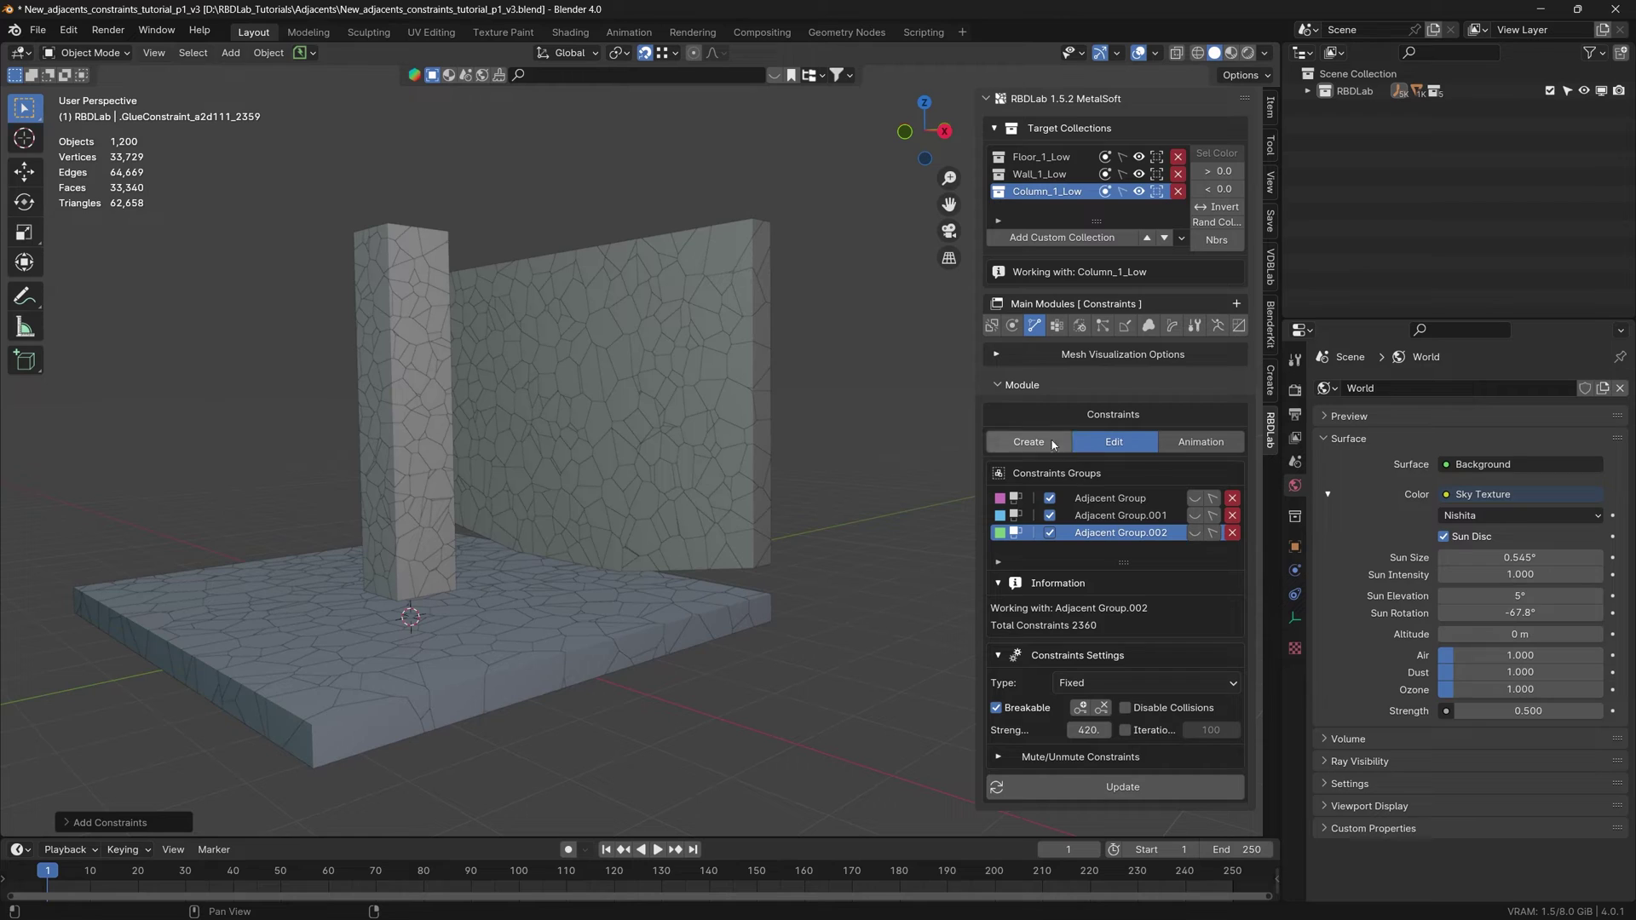
# Turn on the restriction to adjacents with different froms, select the adjacent chunks, and examine the contacts at the wall and column.
pyautogui.click(1036, 445)
pyautogui.scroll(-2, 1161, 692)
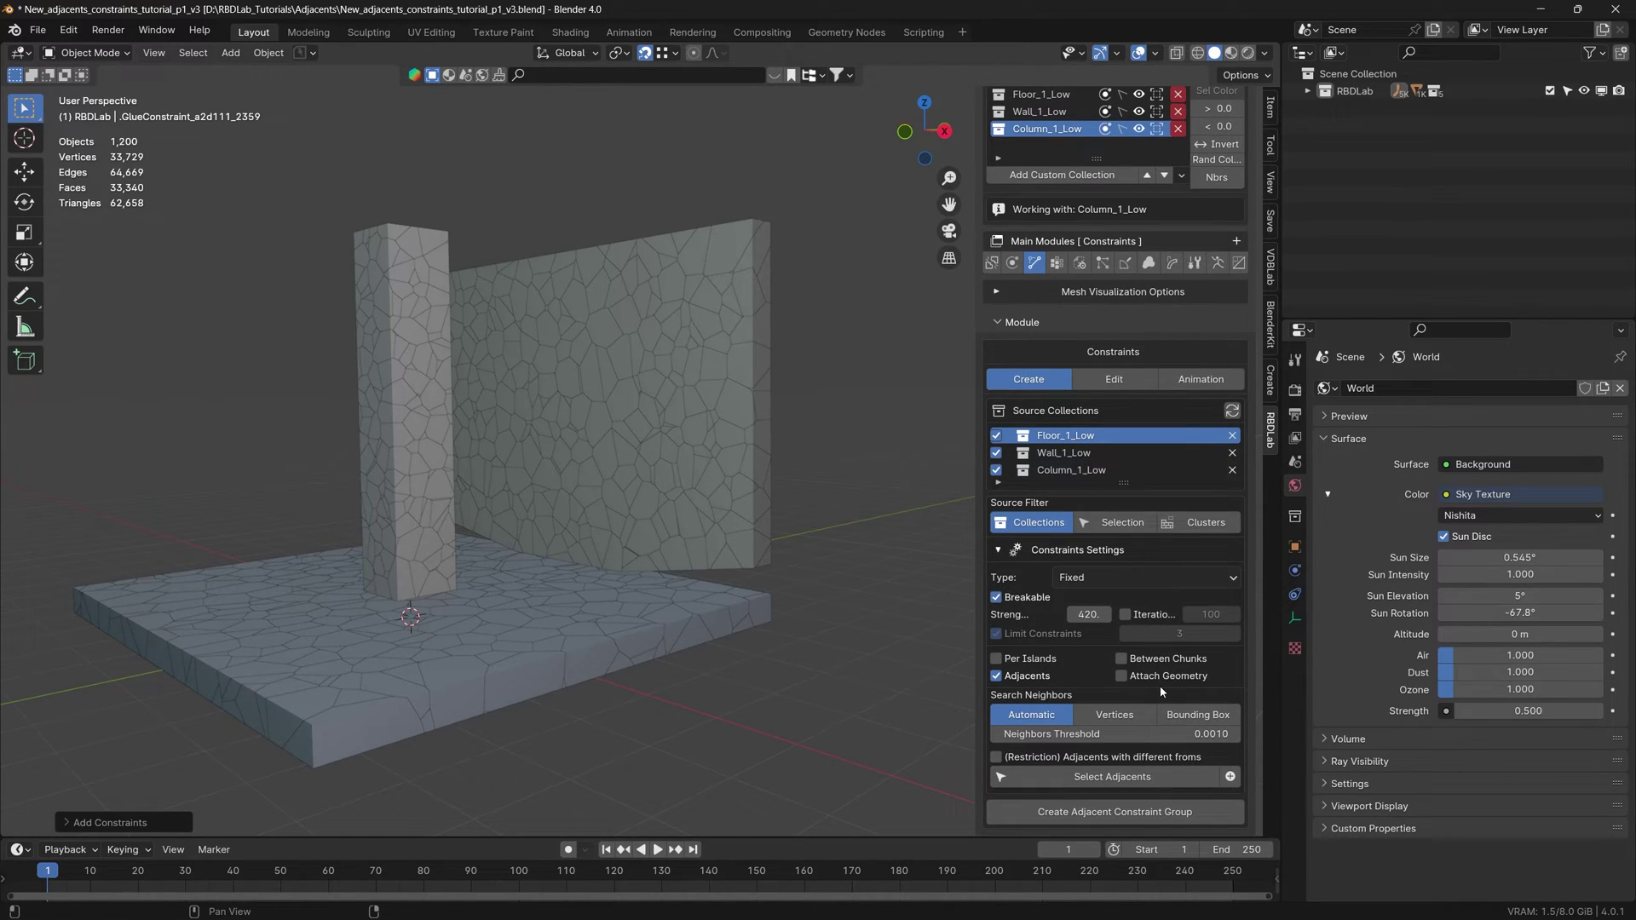
pyautogui.keyDown('shift'); pyautogui.moveTo(799, 636); pyautogui.dragTo(768, 596, button='middle'); pyautogui.keyUp('shift')
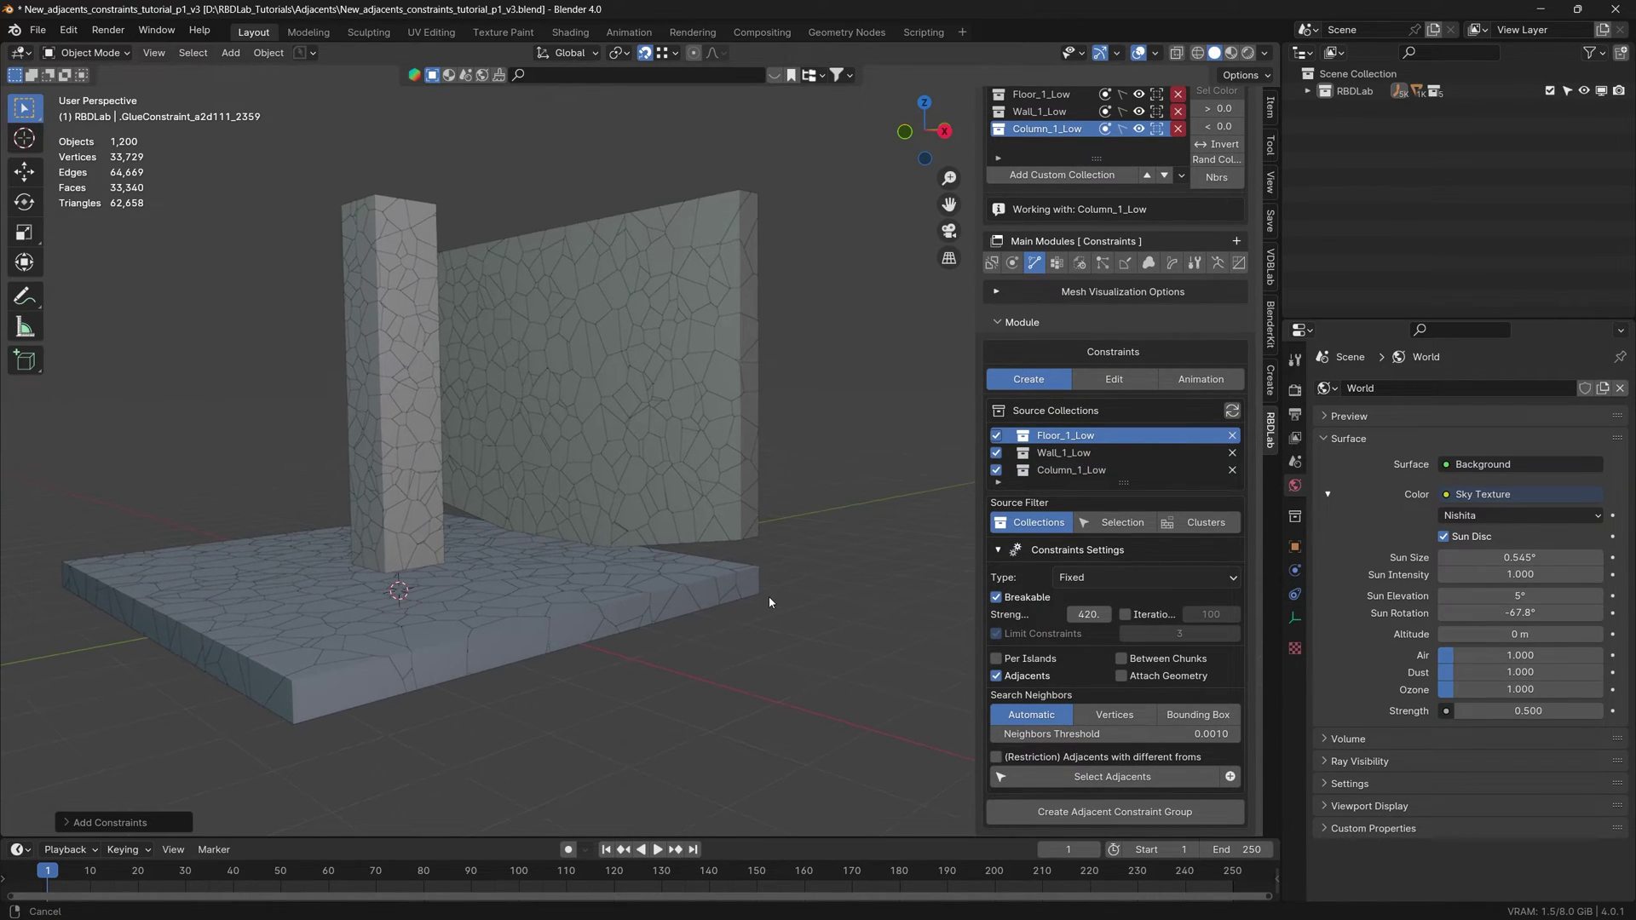
pyautogui.click(996, 758)
pyautogui.click(1114, 784)
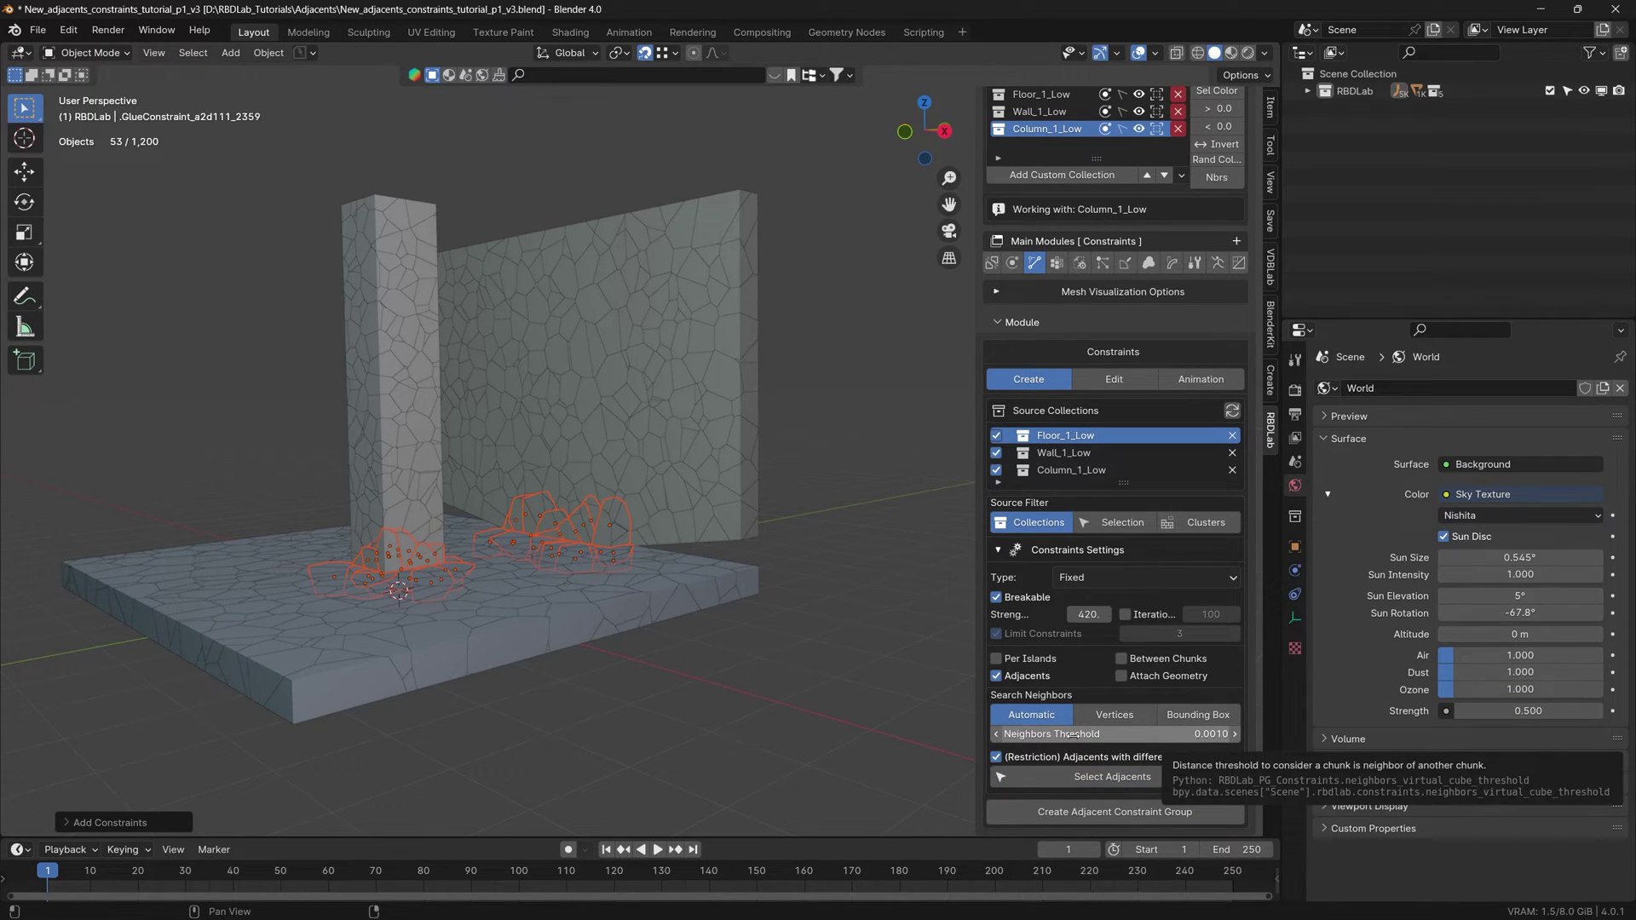
pyautogui.scroll(4, 451, 403)
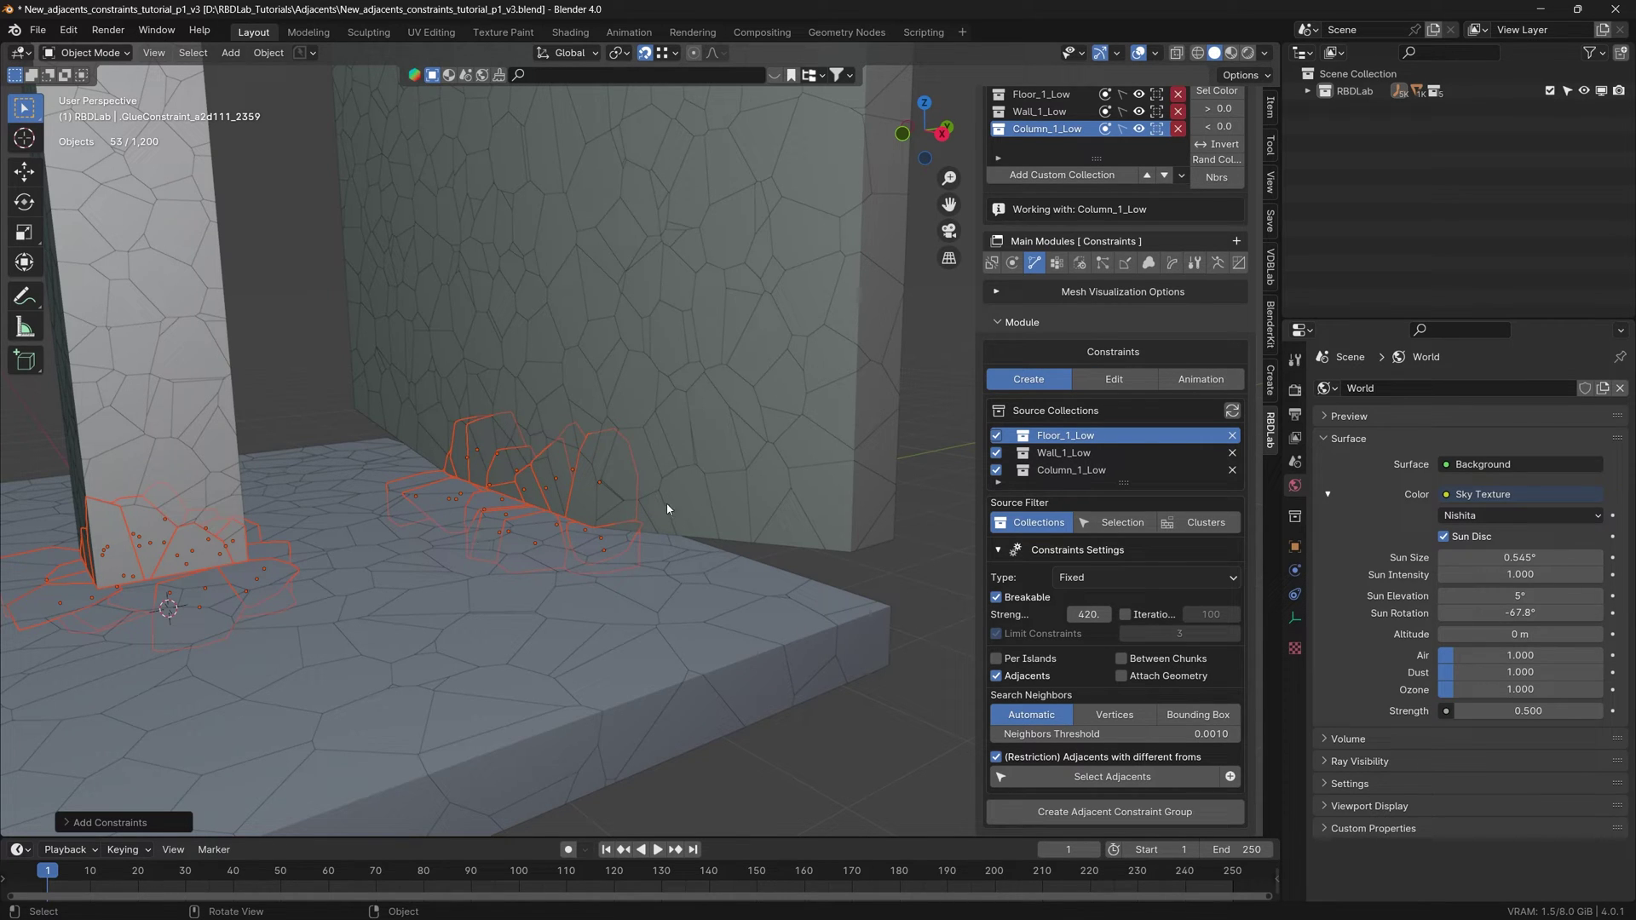
pyautogui.moveTo(548, 493); pyautogui.dragTo(640, 461, button='middle')
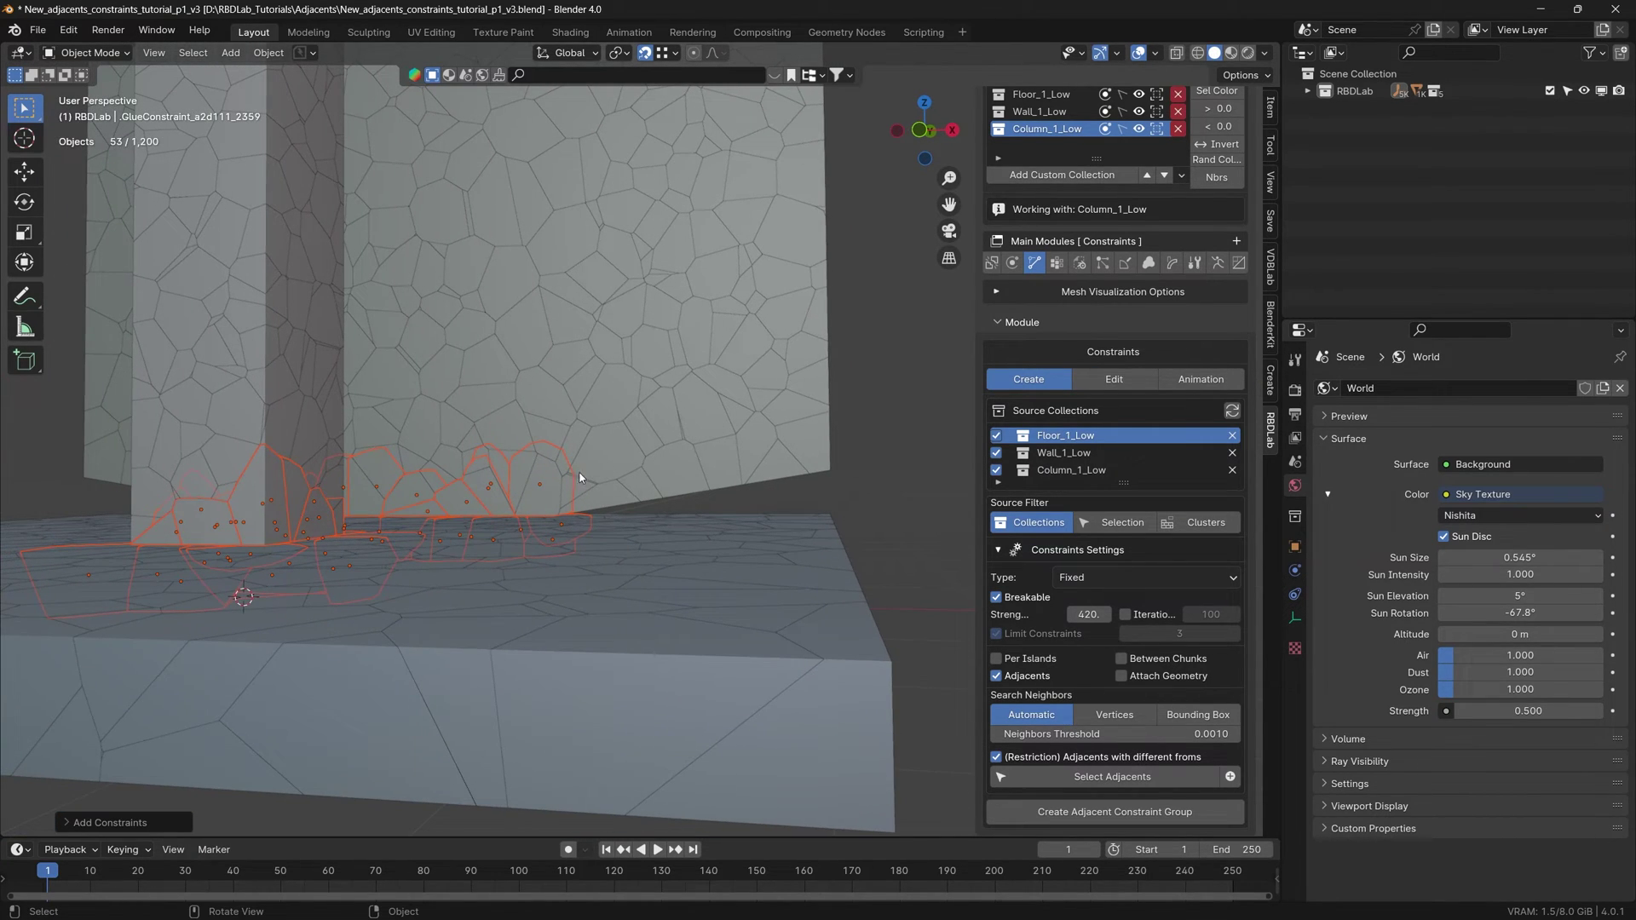
pyautogui.moveTo(533, 518); pyautogui.dragTo(538, 610, button='middle')
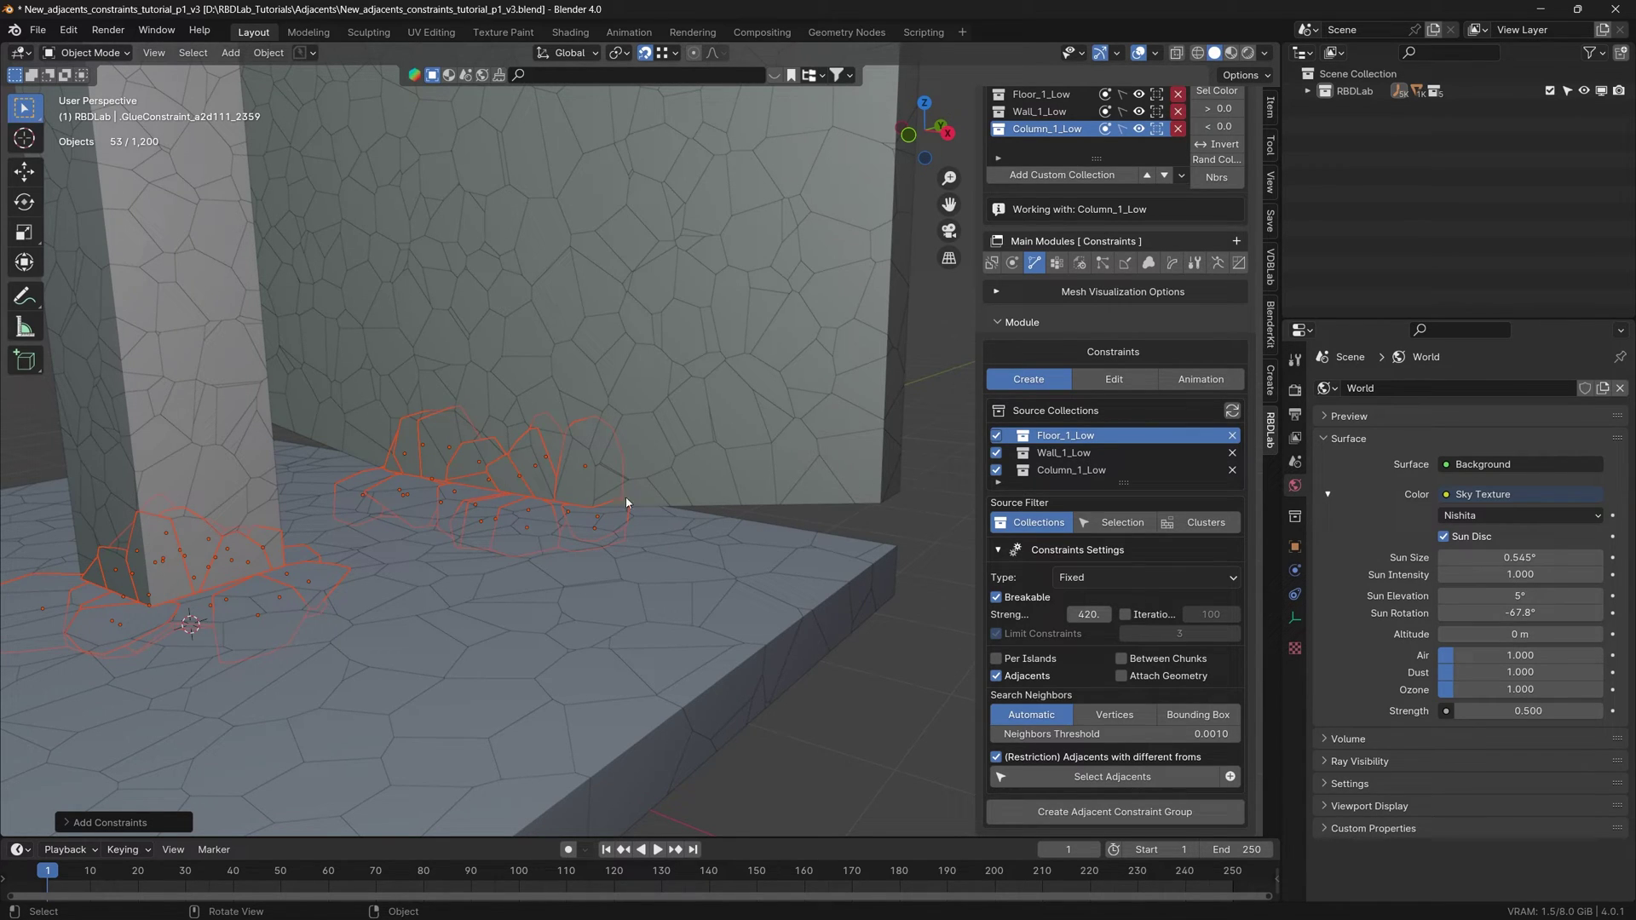
pyautogui.scroll(-10, 767, 550)
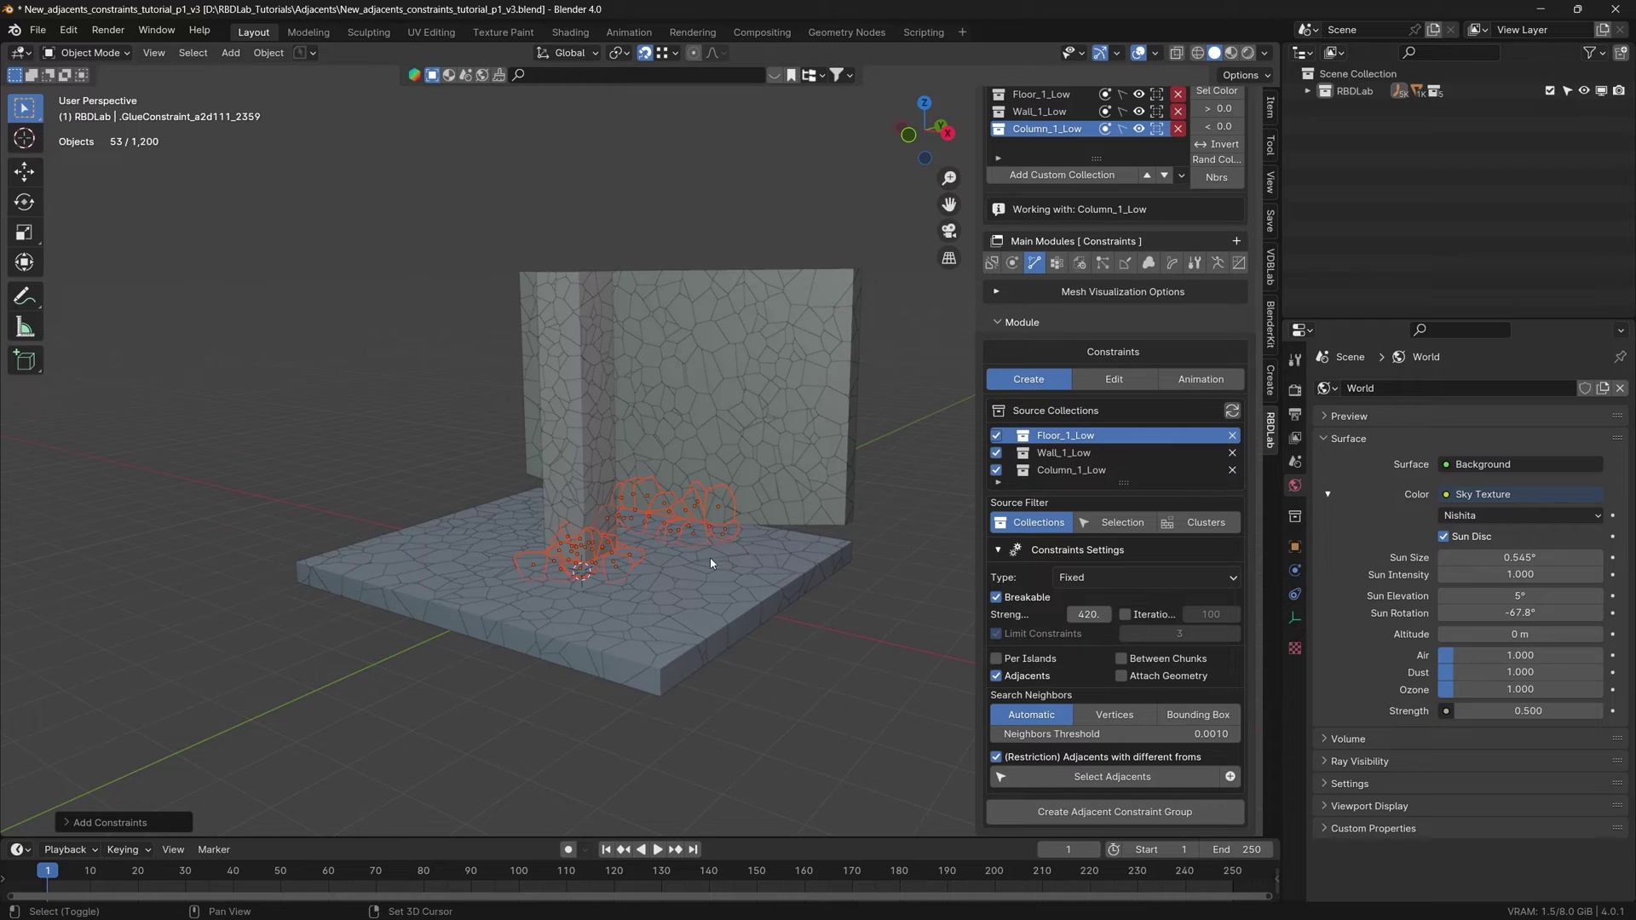
# Set the neighbour search to Bounding Box, reselect the adjacent chunks, save the file, and inspect the contacts with the floor.
pyautogui.click(1198, 716)
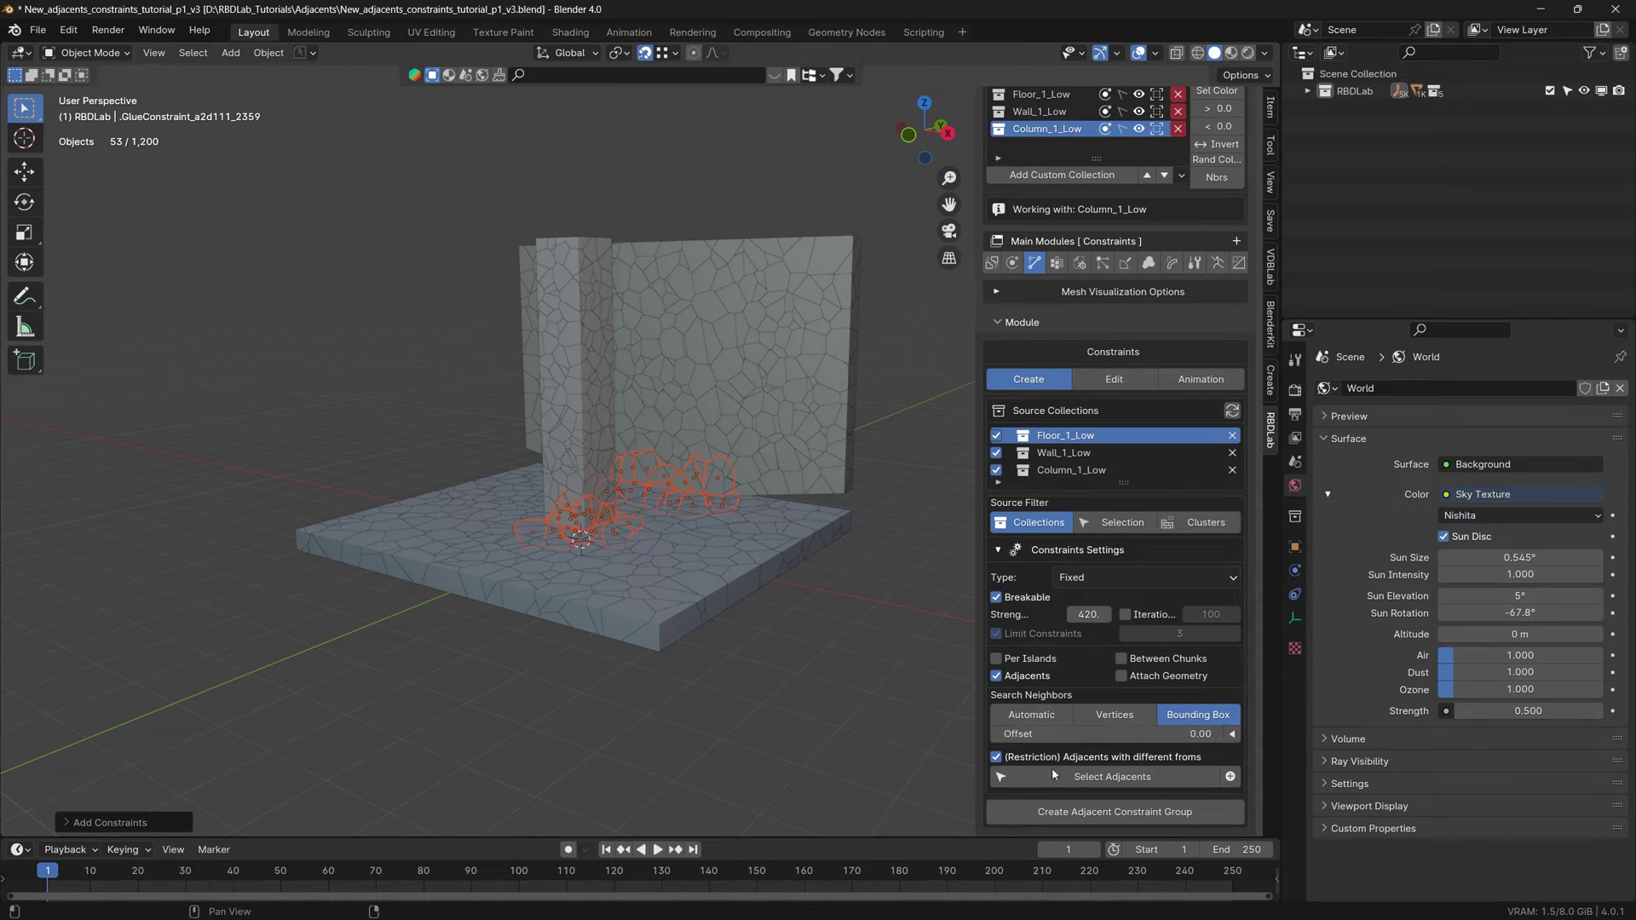
pyautogui.click(1096, 778)
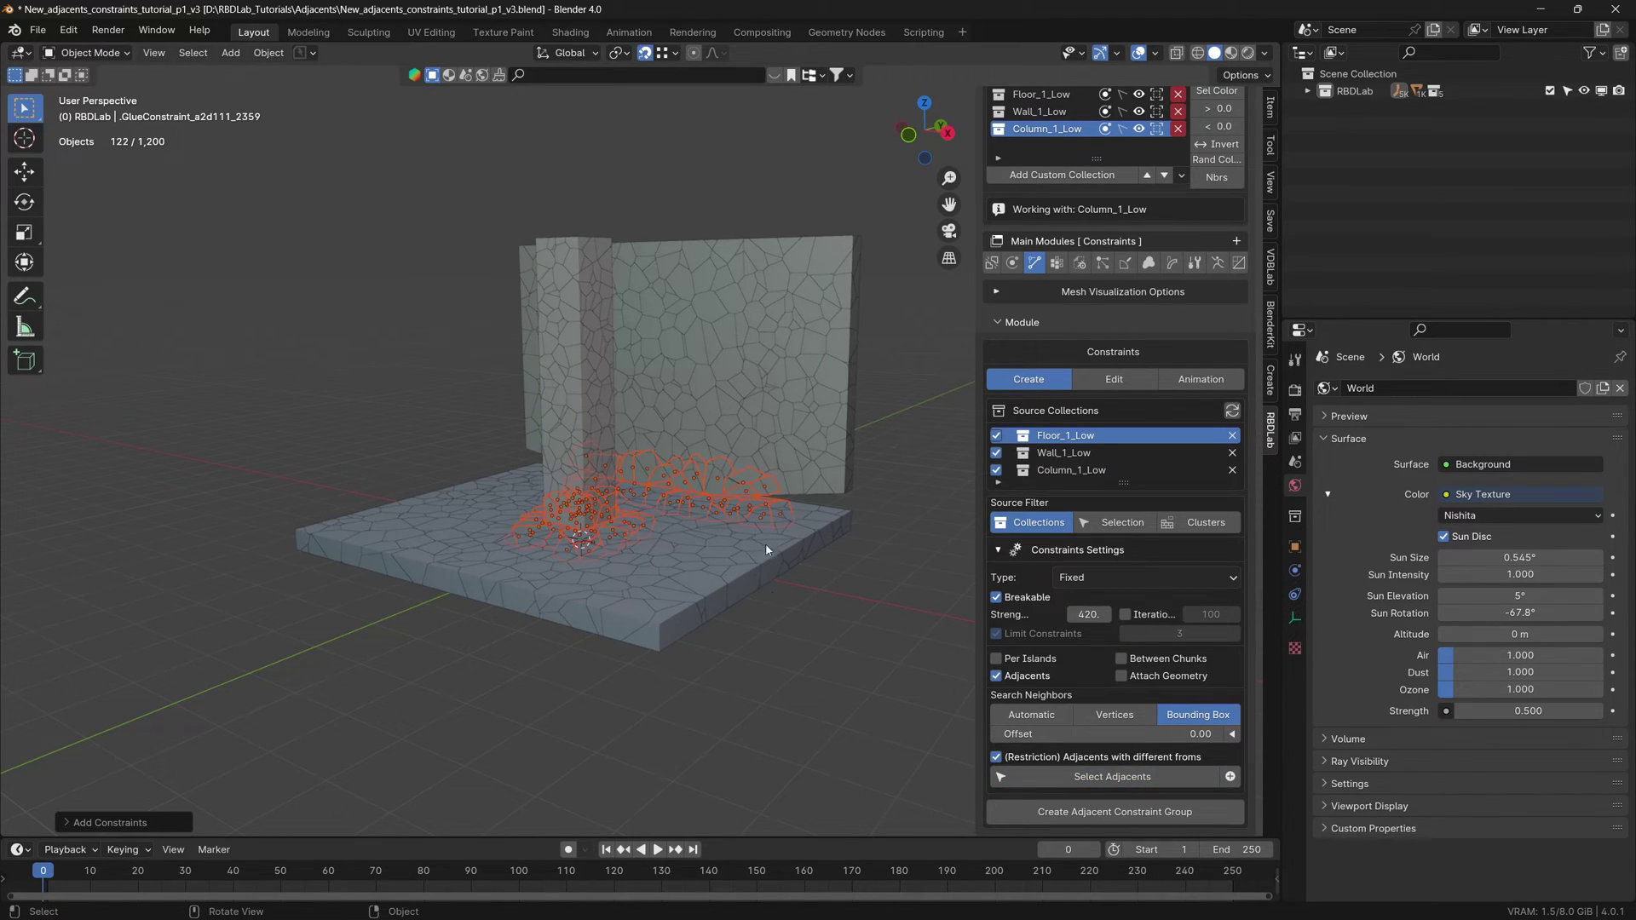
pyautogui.moveTo(753, 533); pyautogui.dragTo(680, 542, button='middle')
pyautogui.scroll(5, 595, 548)
pyautogui.hotkey('ctrl', 's')
pyautogui.moveTo(730, 452); pyautogui.dragTo(650, 463, button='middle')
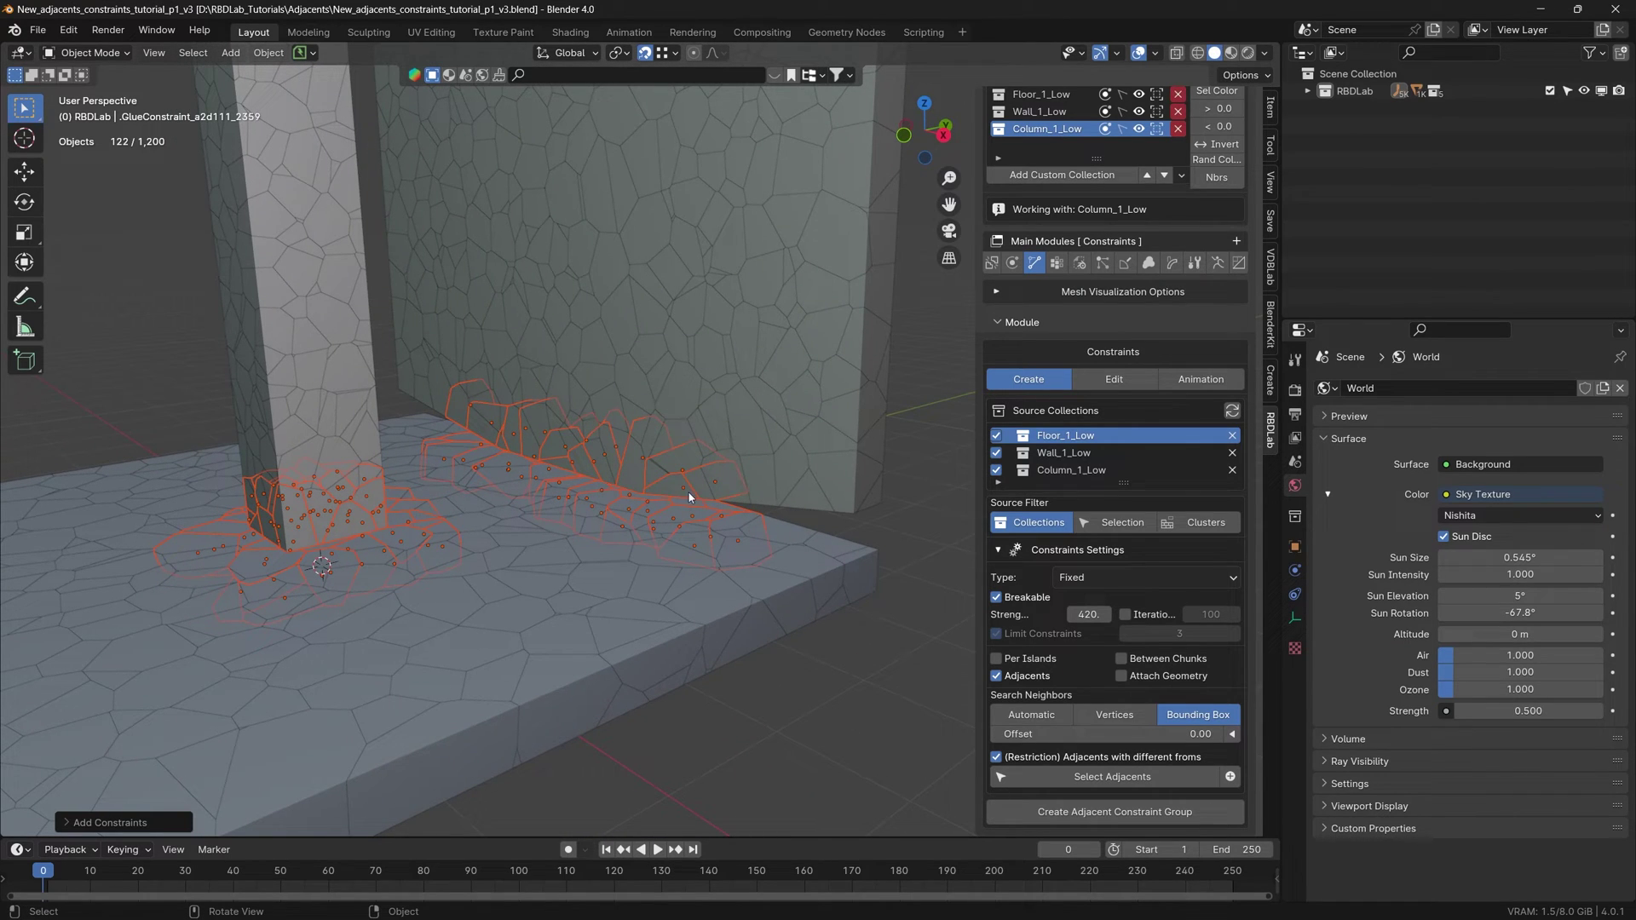
pyautogui.moveTo(754, 487); pyautogui.dragTo(749, 468, button='middle')
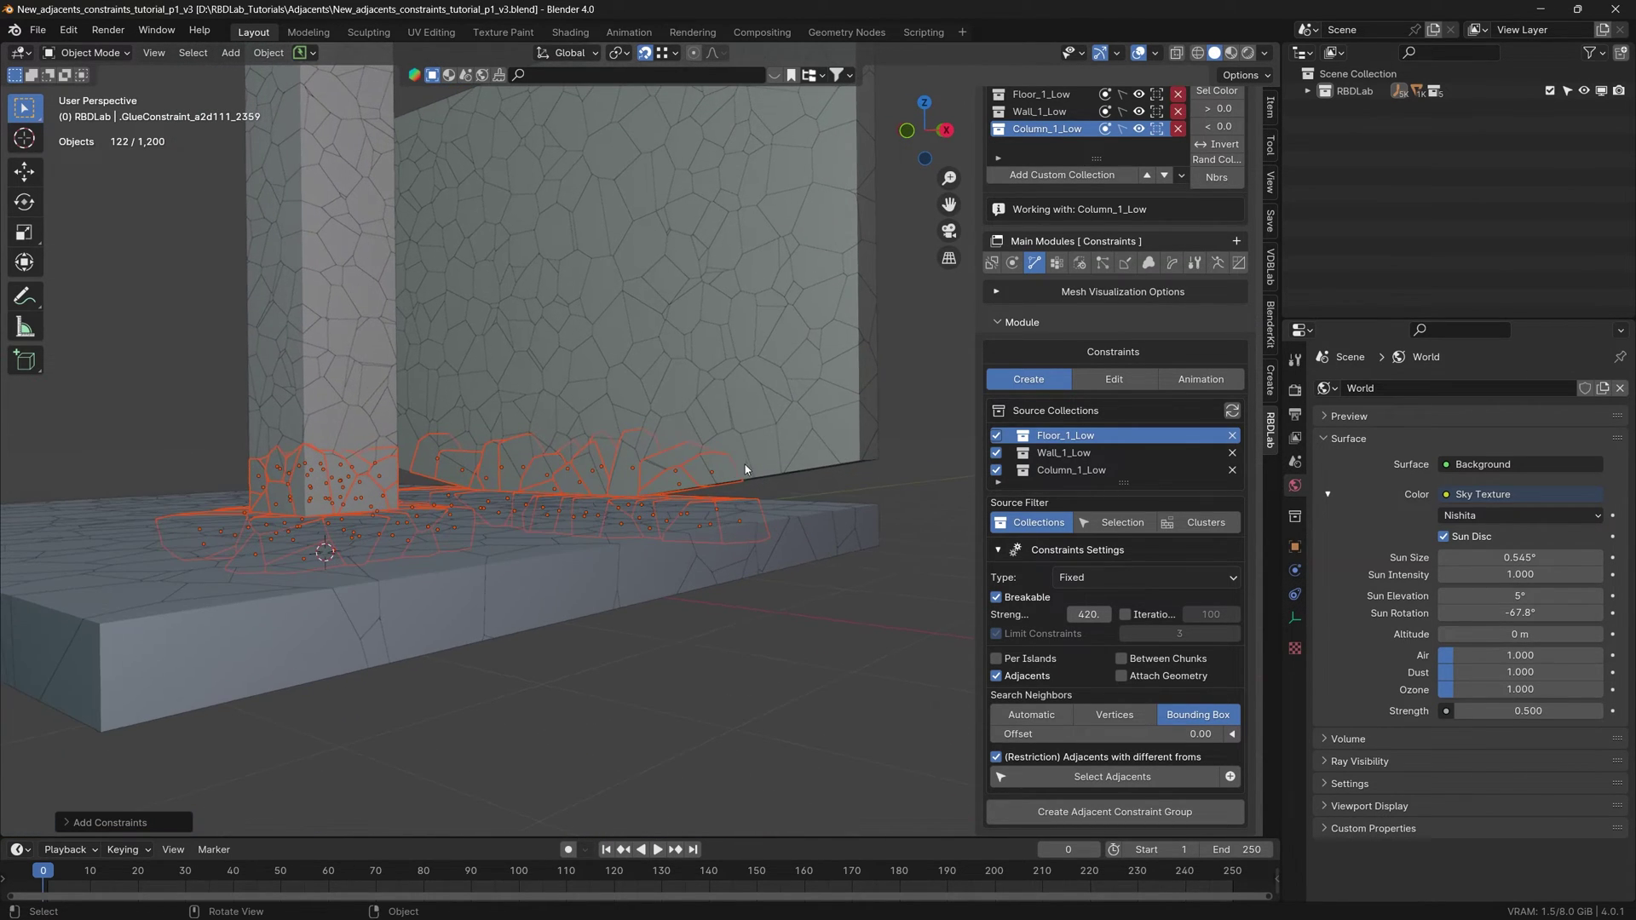
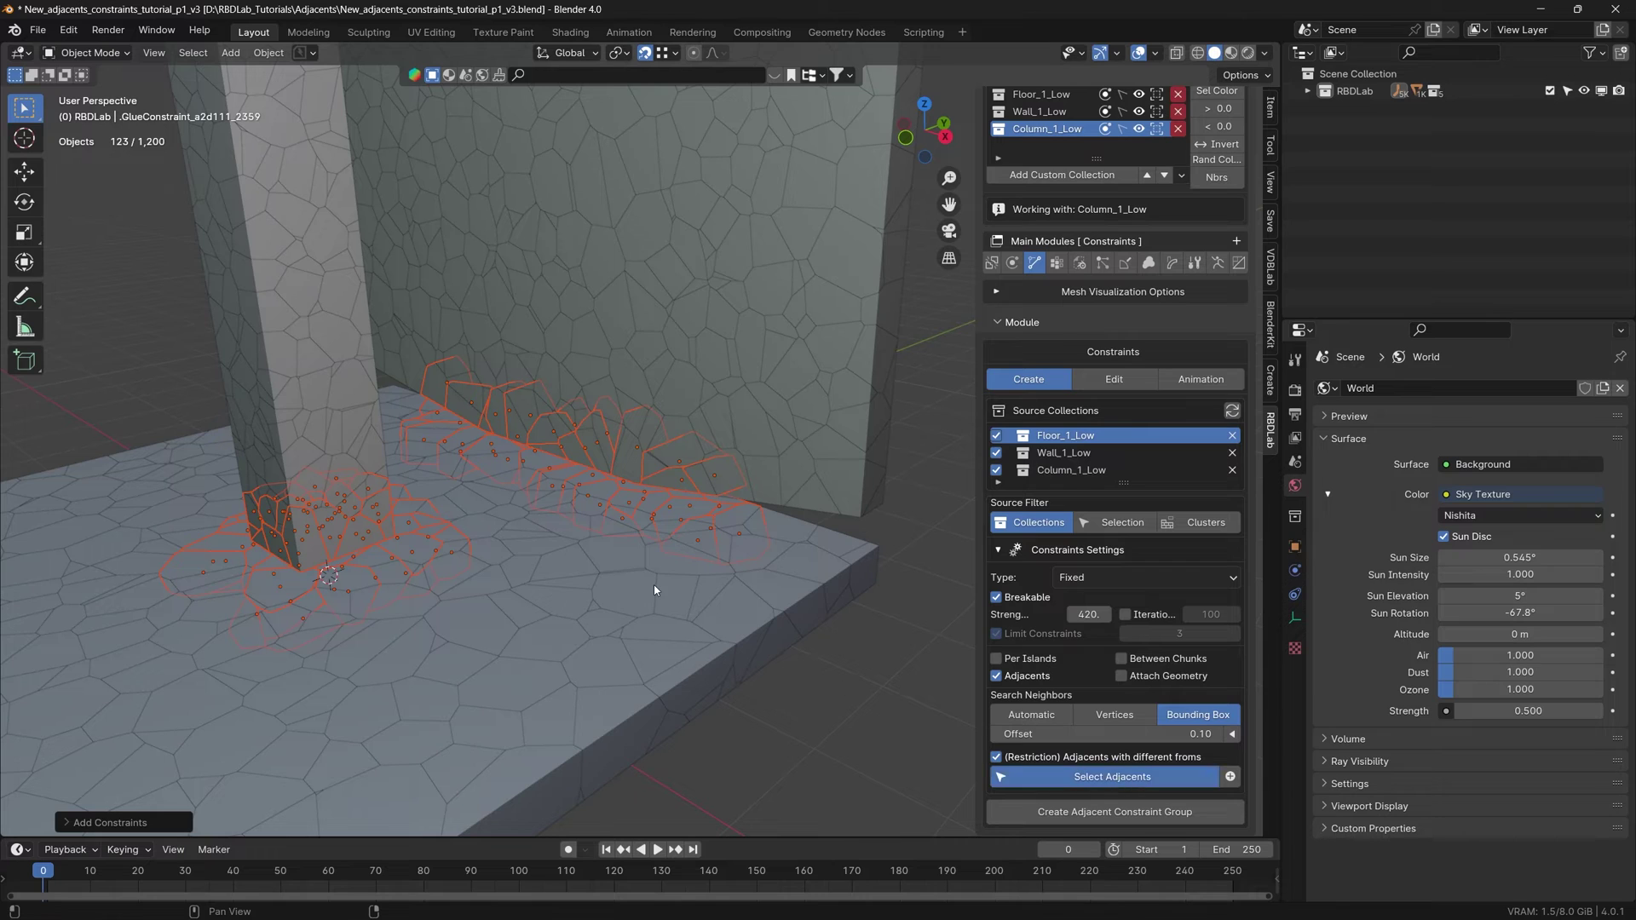
# Set the bounding box offset to 0.50, reselect the adjacent chunks, and inspect the selection along the wall and floor edge.
pyautogui.moveTo(665, 595); pyautogui.dragTo(924, 651, button='middle')
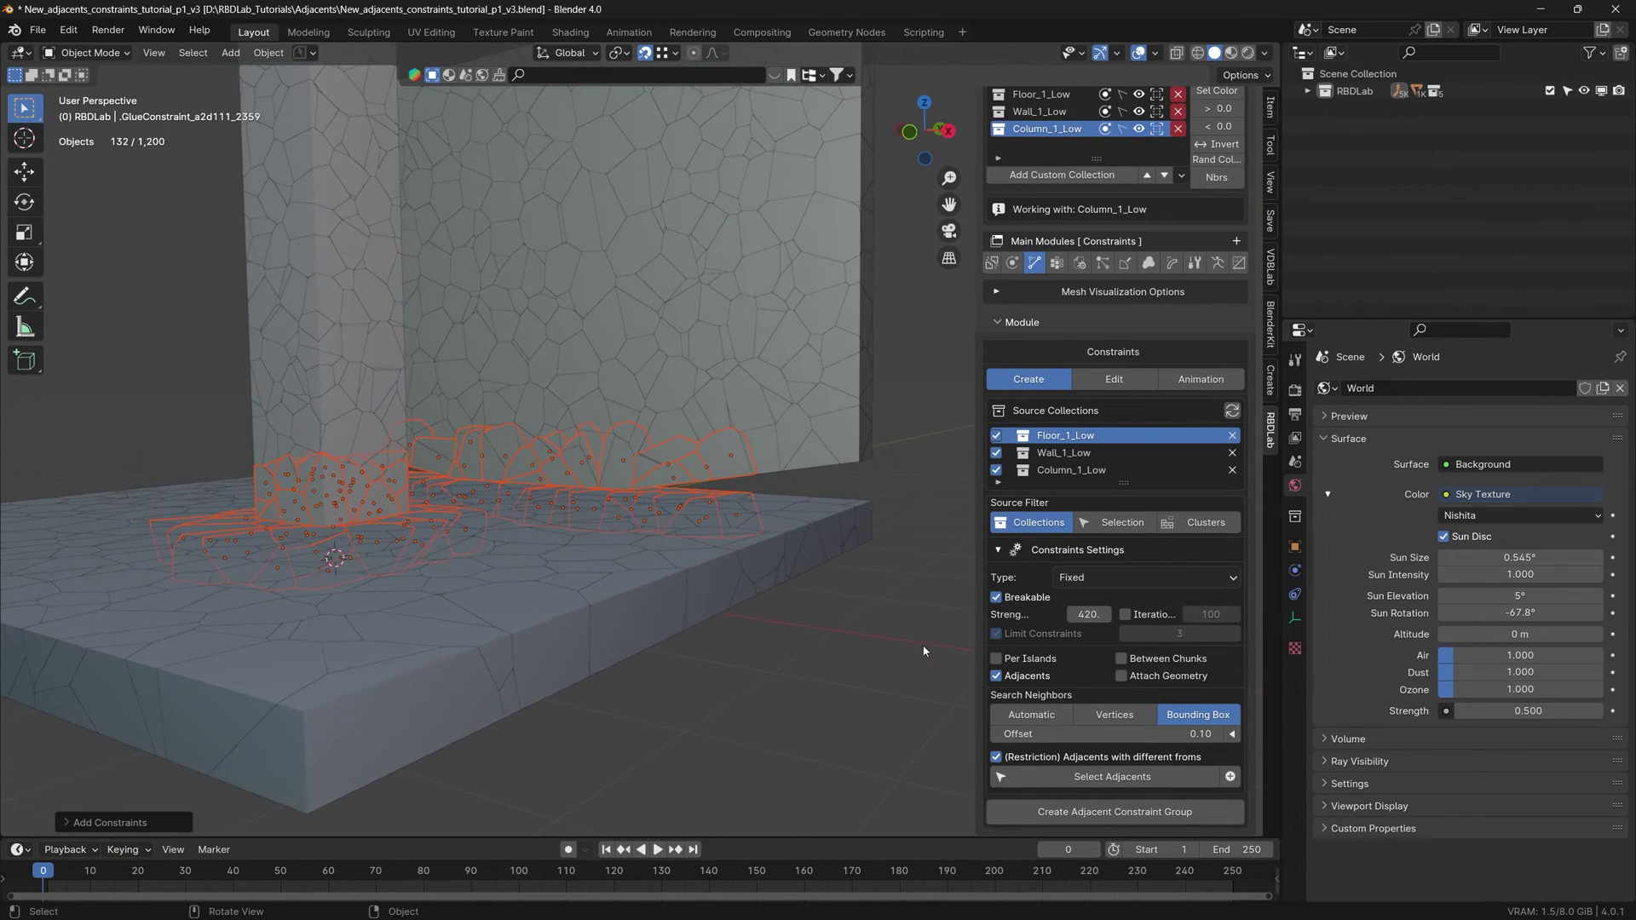
pyautogui.click(1190, 734)
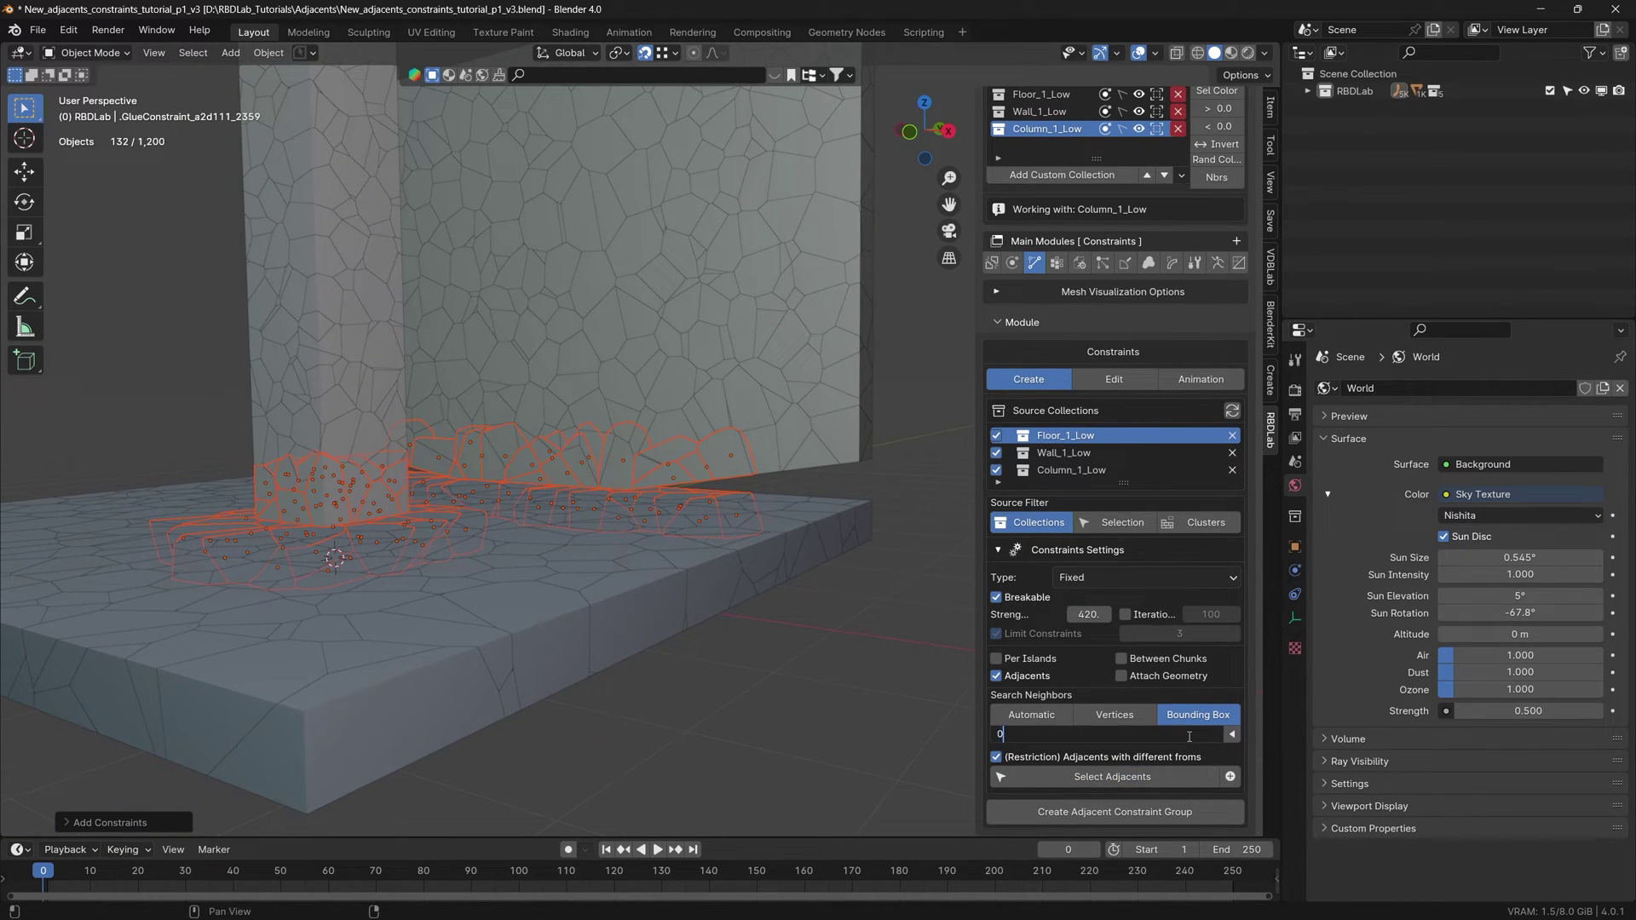
pyautogui.press('Return')
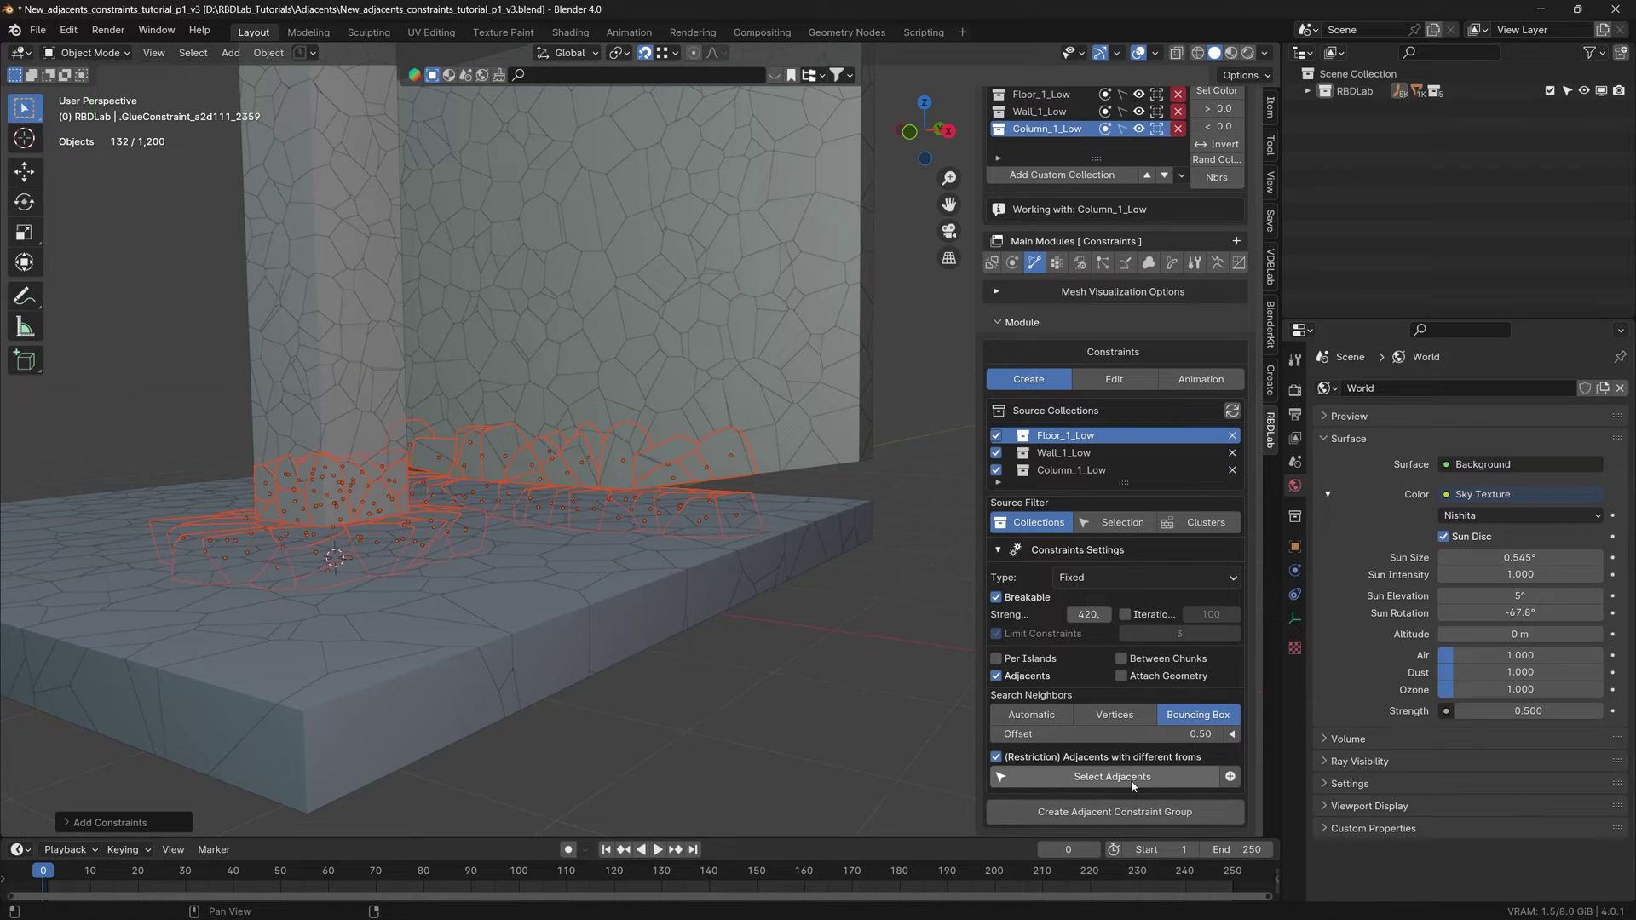
pyautogui.click(1106, 772)
pyautogui.moveTo(765, 610); pyautogui.dragTo(269, 482, button='middle')
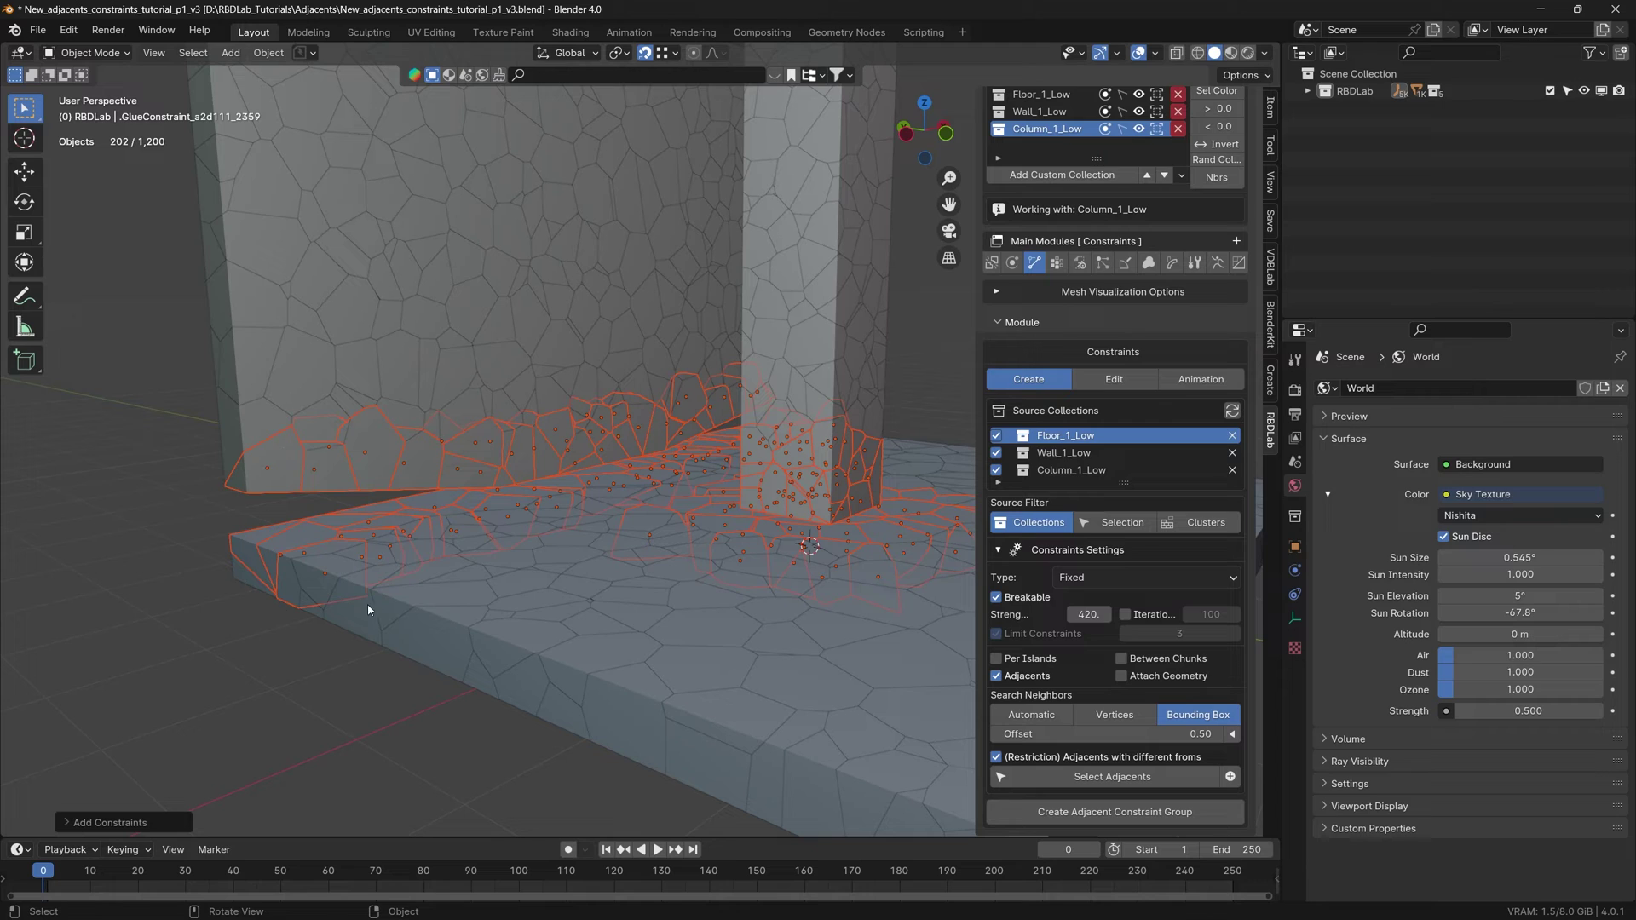
pyautogui.moveTo(368, 610); pyautogui.dragTo(434, 571, button='middle')
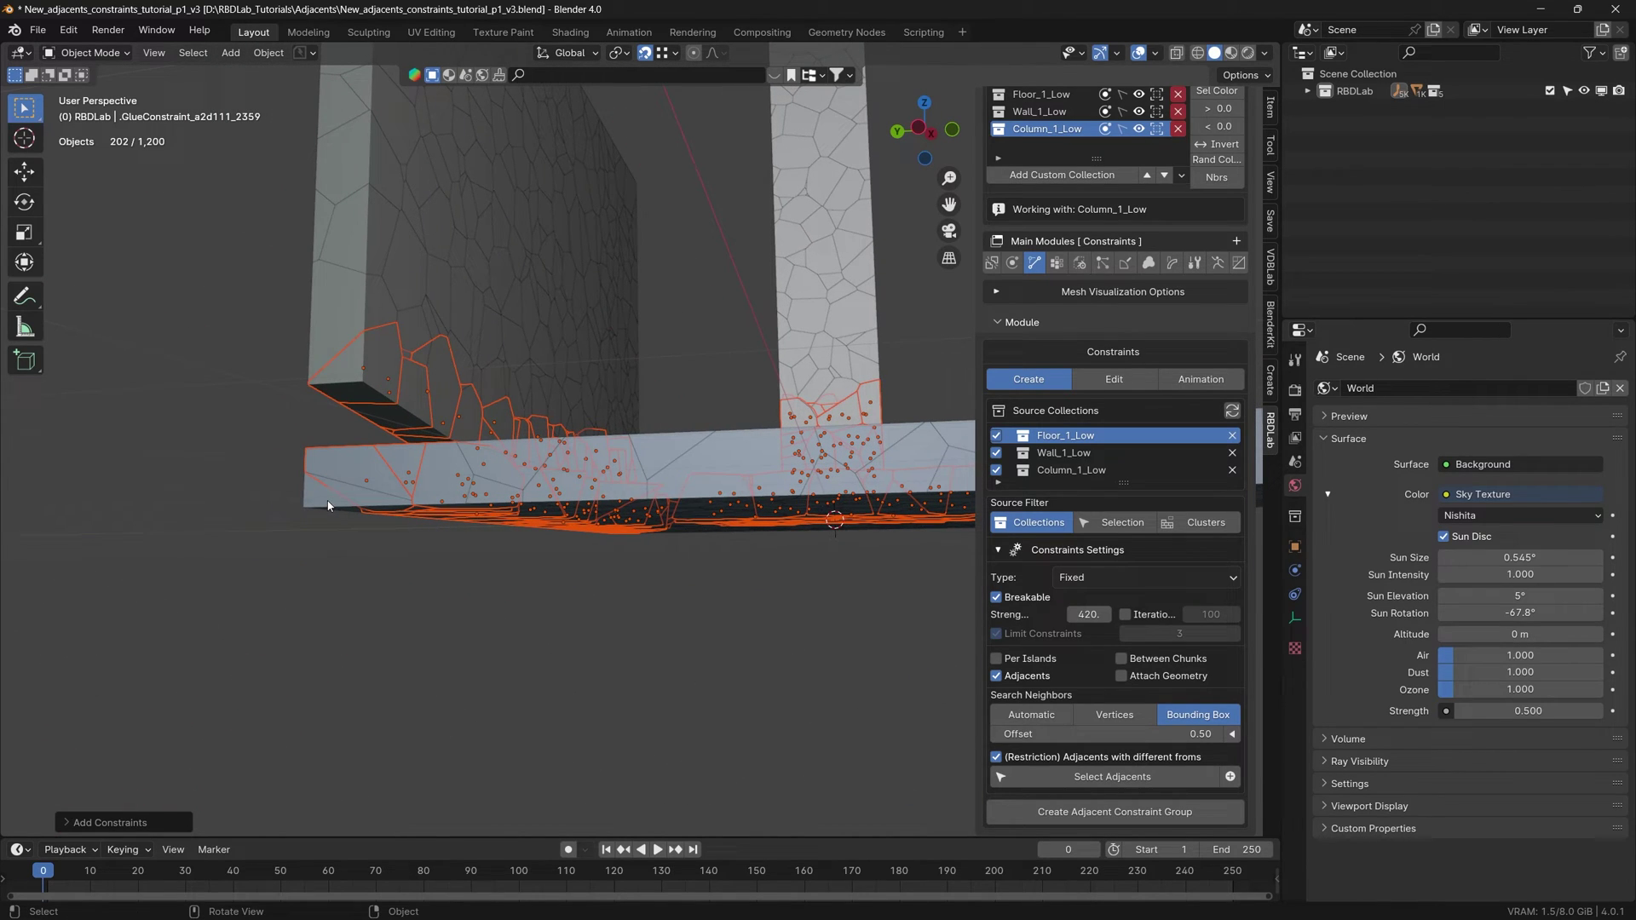
pyautogui.moveTo(370, 503); pyautogui.dragTo(430, 722, button='middle')
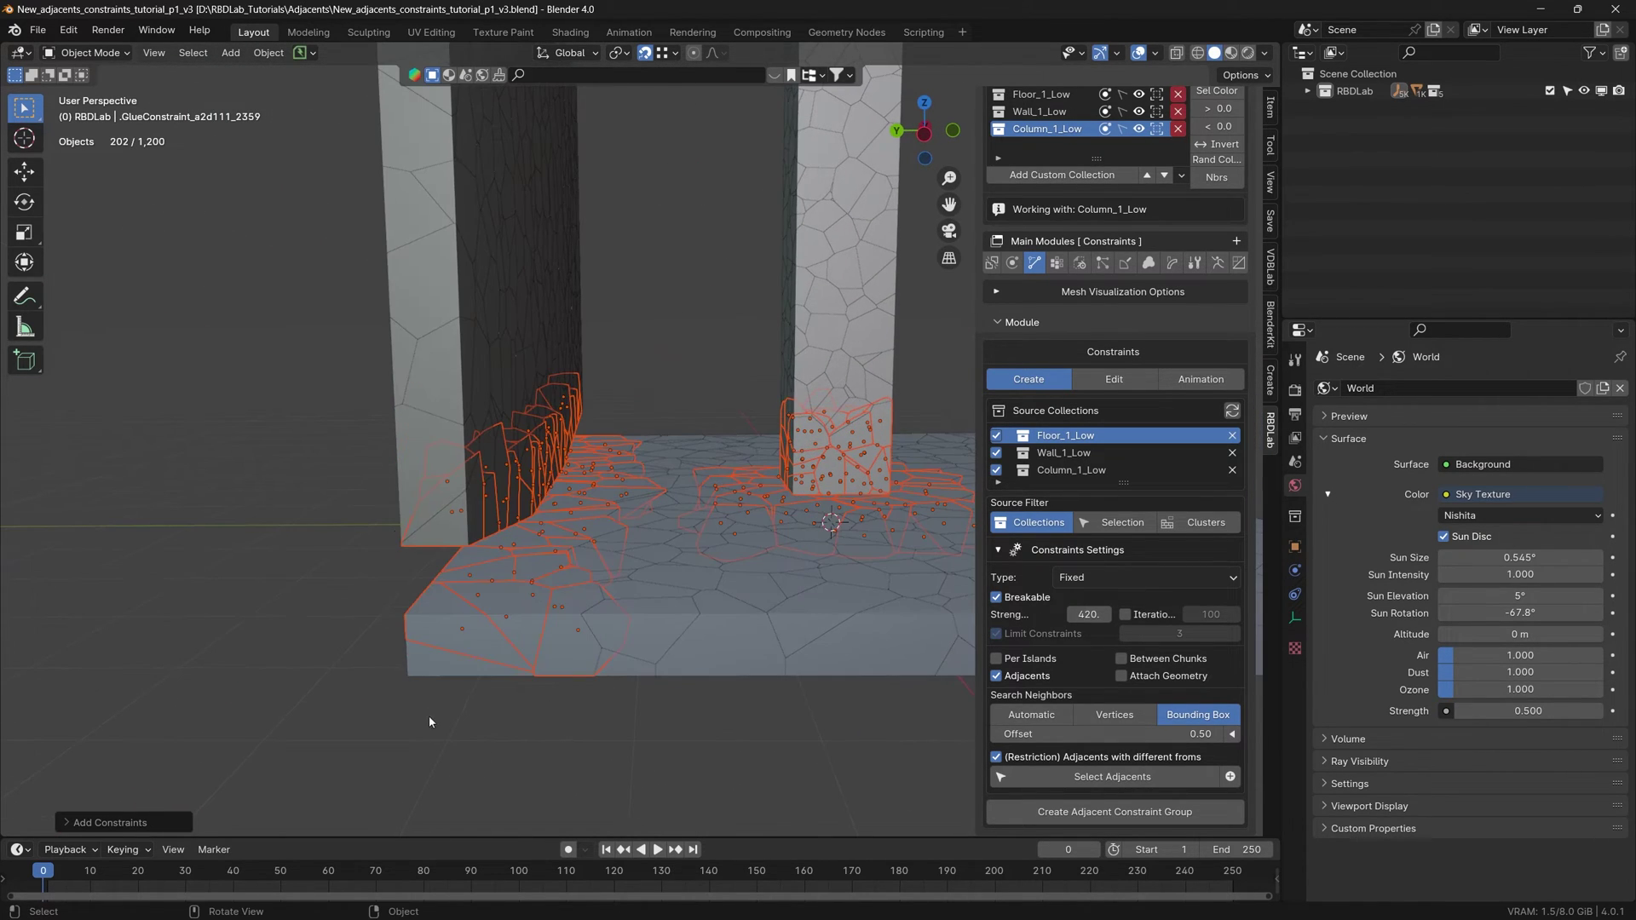
pyautogui.moveTo(729, 651); pyautogui.dragTo(613, 657, button='middle')
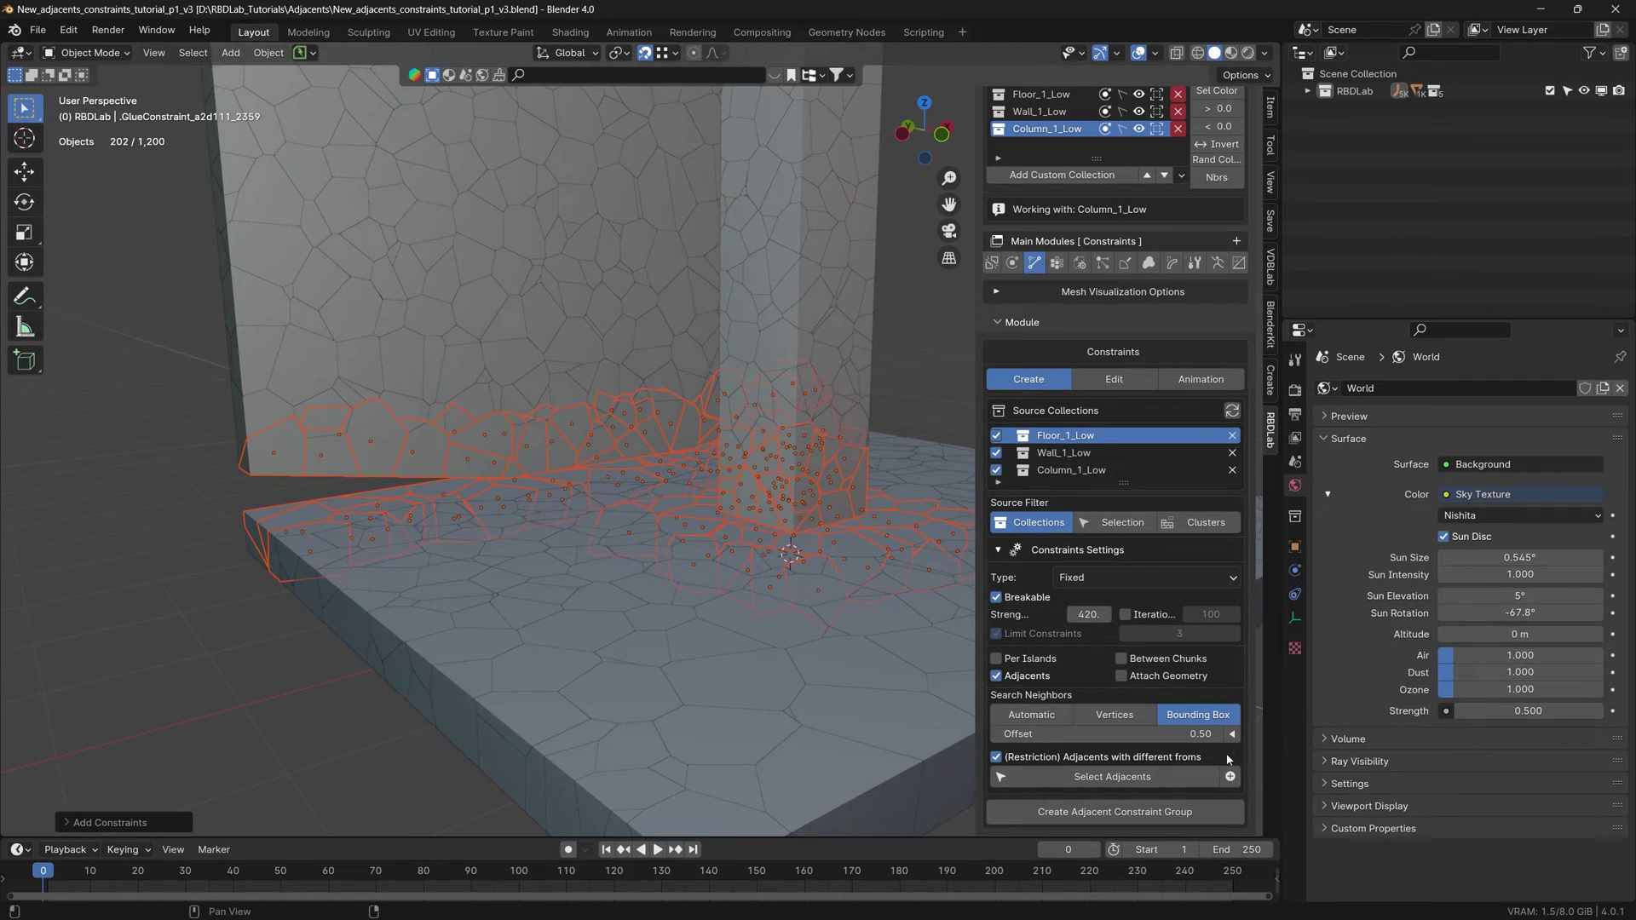
# Set the bounding box offset to 0.60, reselect the adjacent chunks, and check the selection with cancelled trial moves.
pyautogui.click(1185, 734)
pyautogui.write('0')
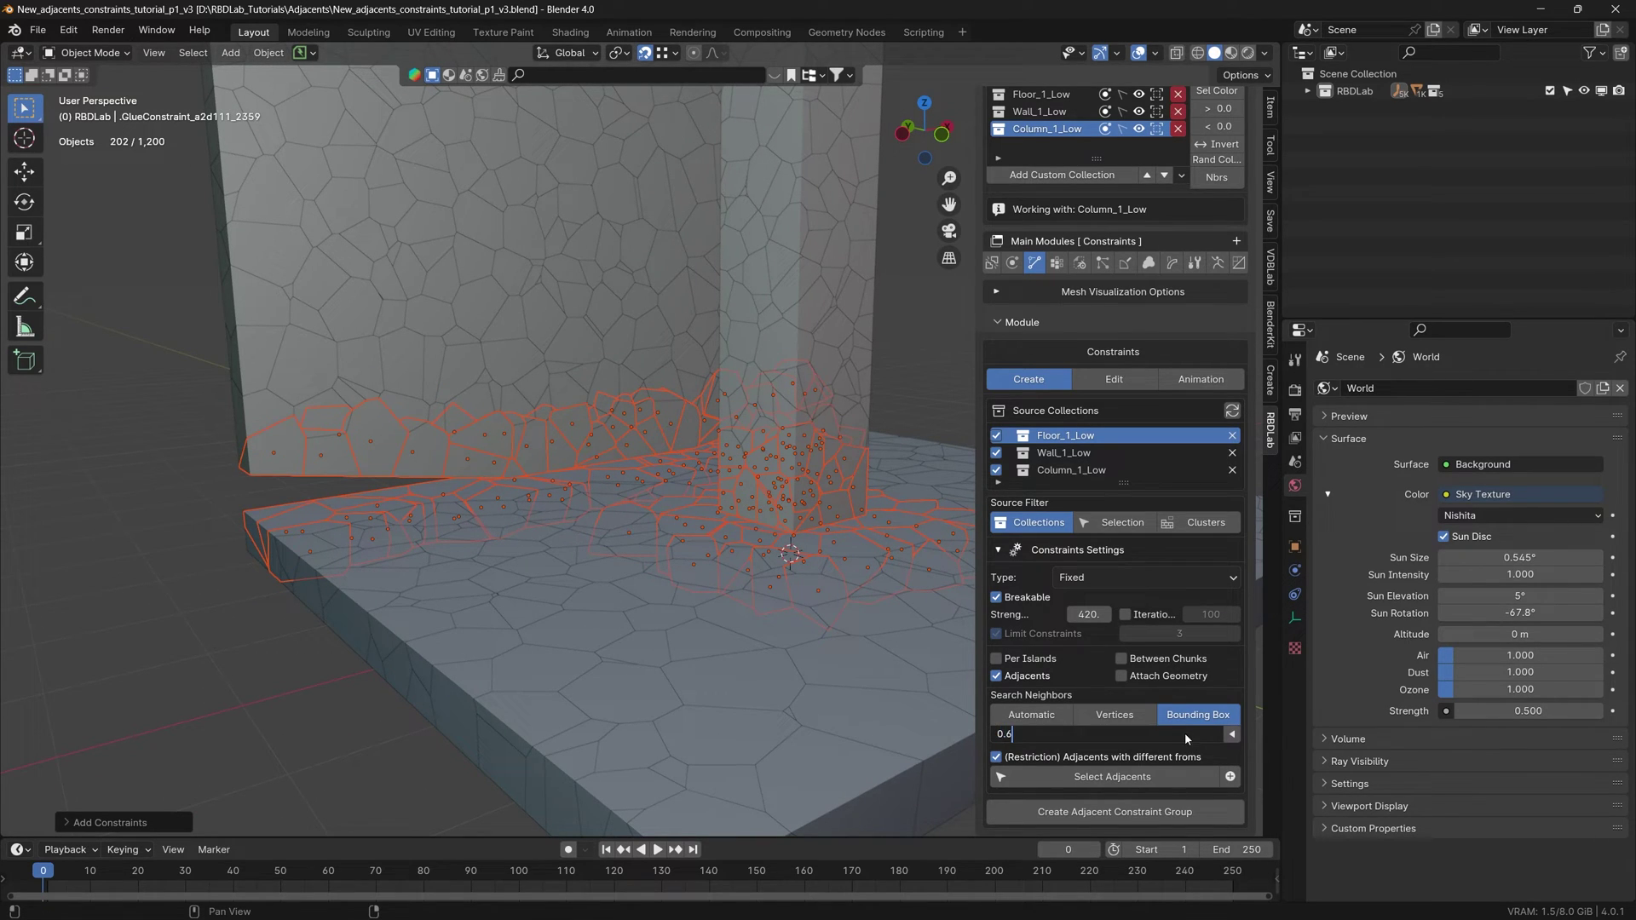
pyautogui.write('.6')
pyautogui.press('Return')
pyautogui.scroll(-2, 760, 658)
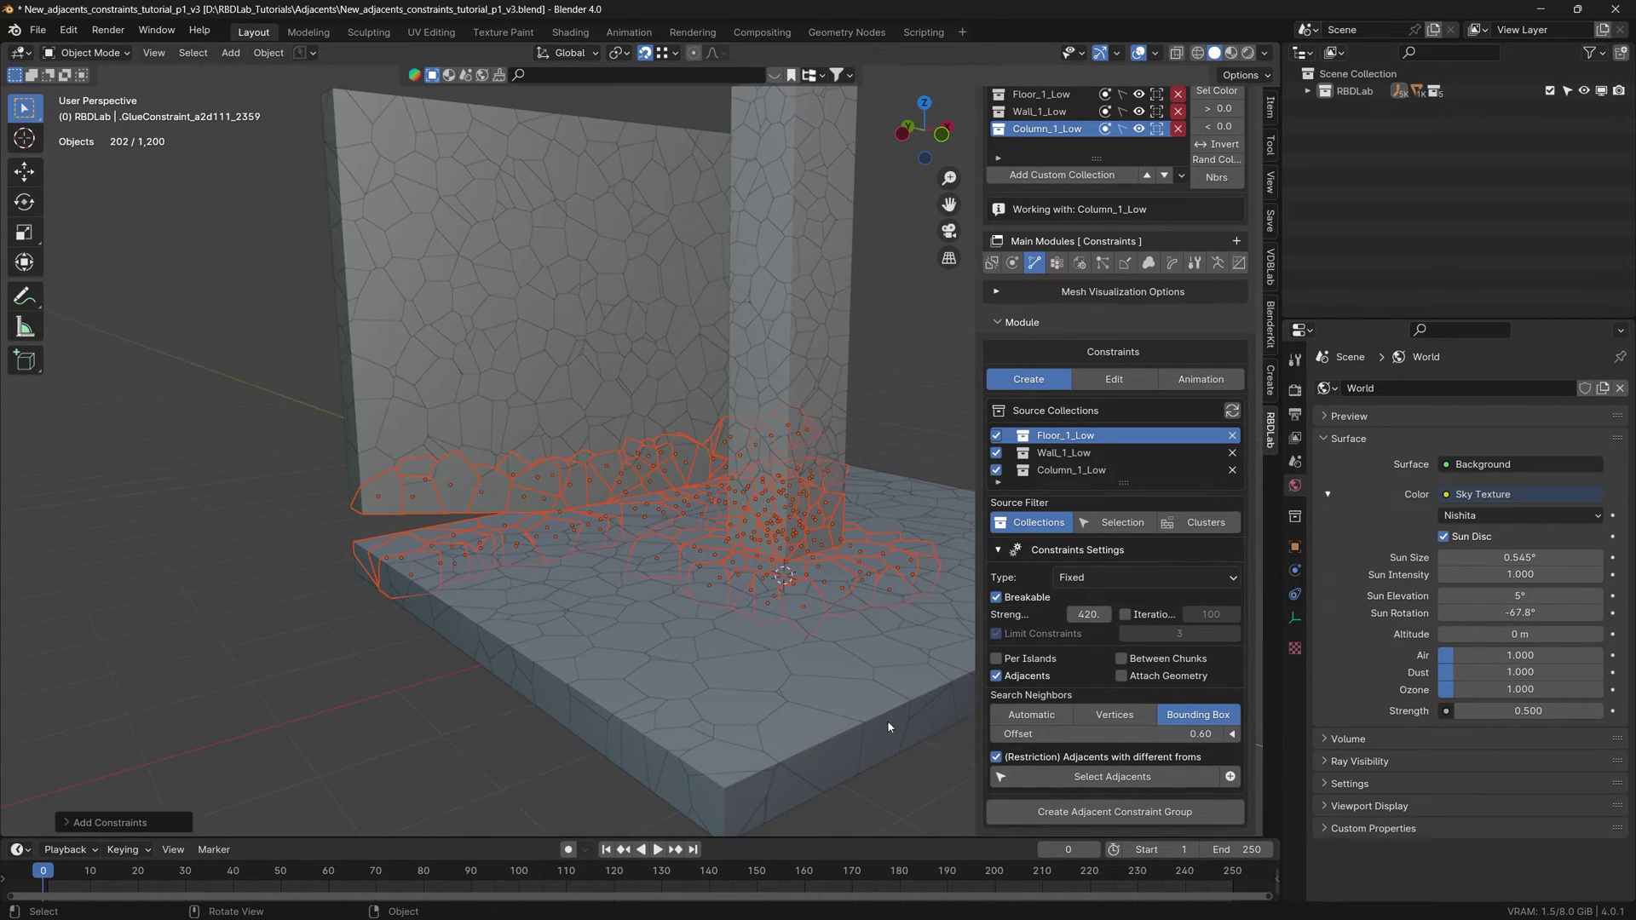
pyautogui.click(1096, 776)
pyautogui.moveTo(726, 642); pyautogui.dragTo(760, 622, button='middle')
pyautogui.press('g')
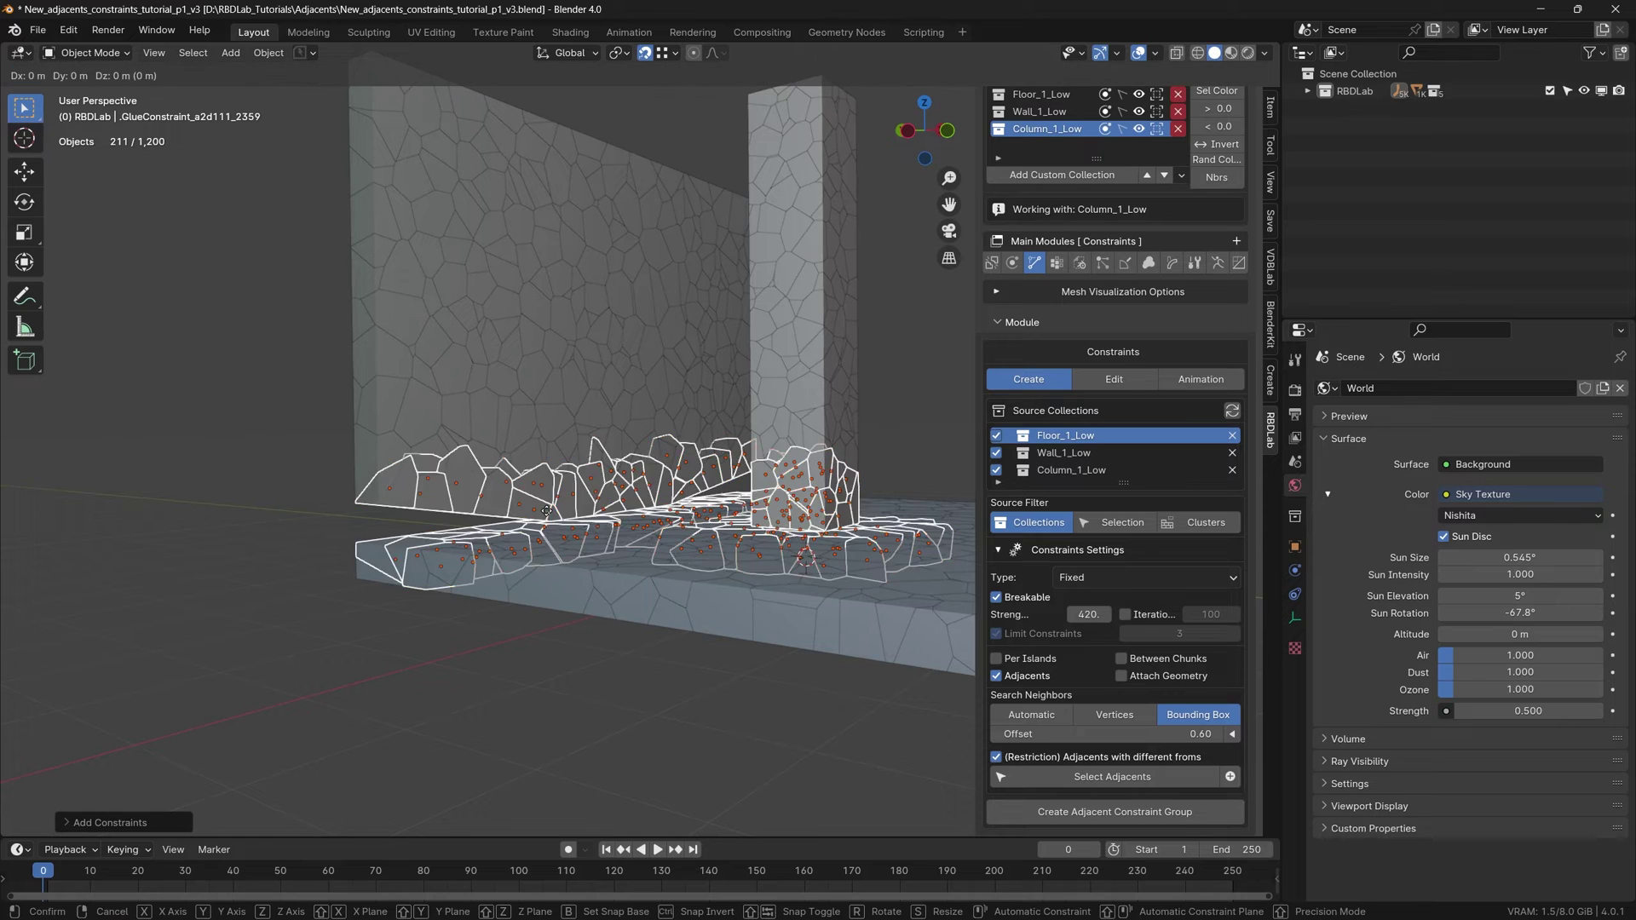
pyautogui.press('Escape')
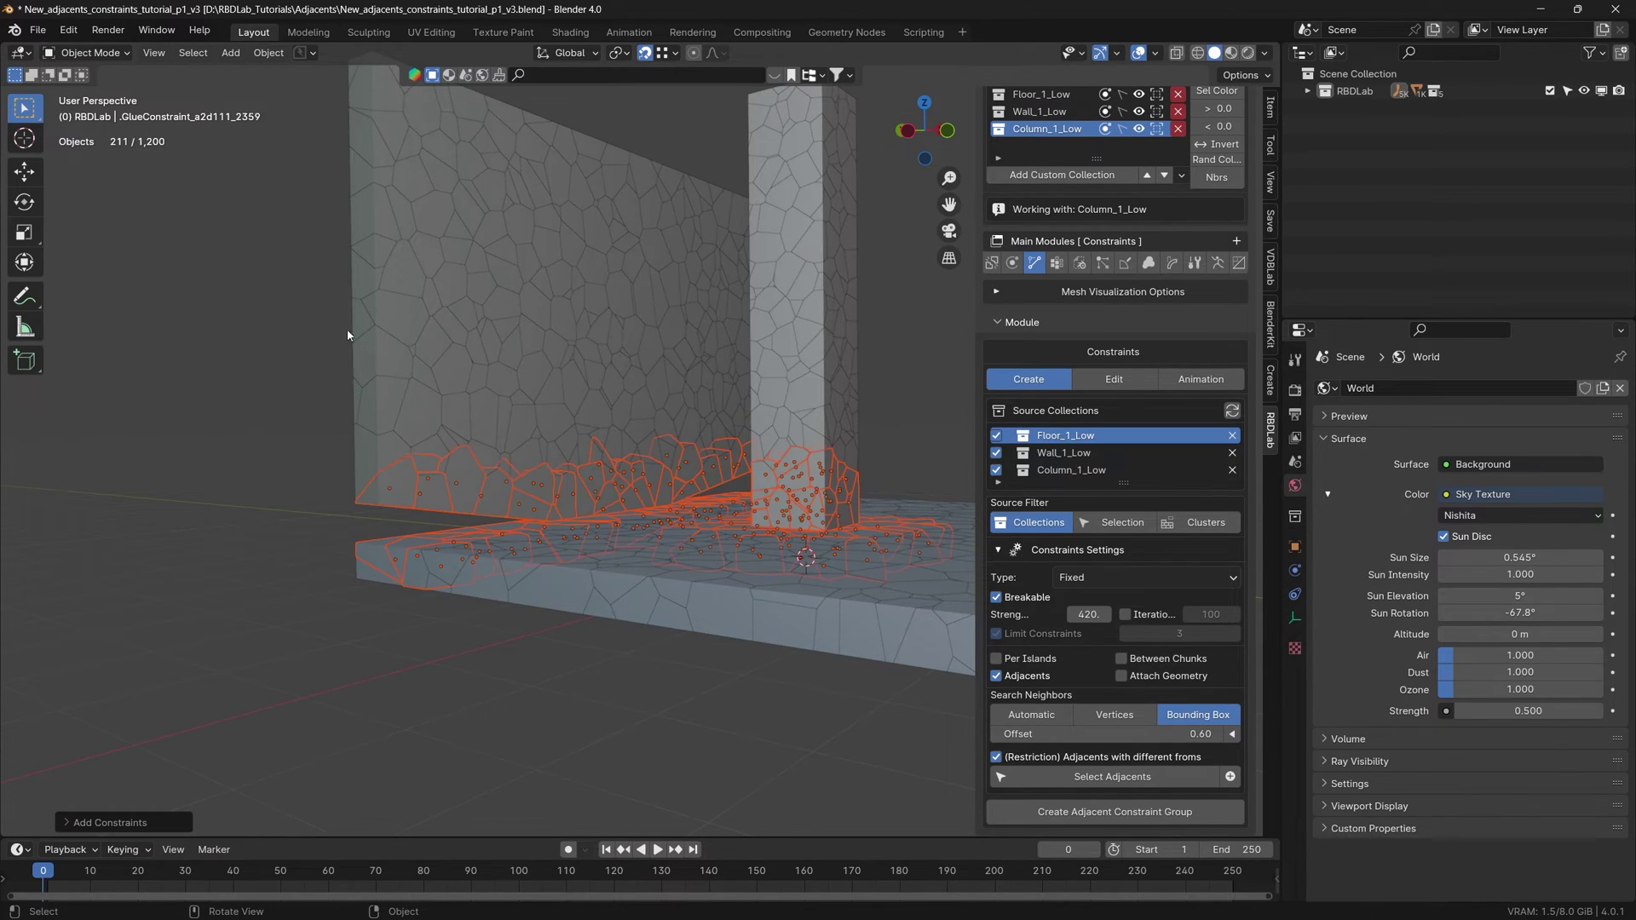
pyautogui.press('g')
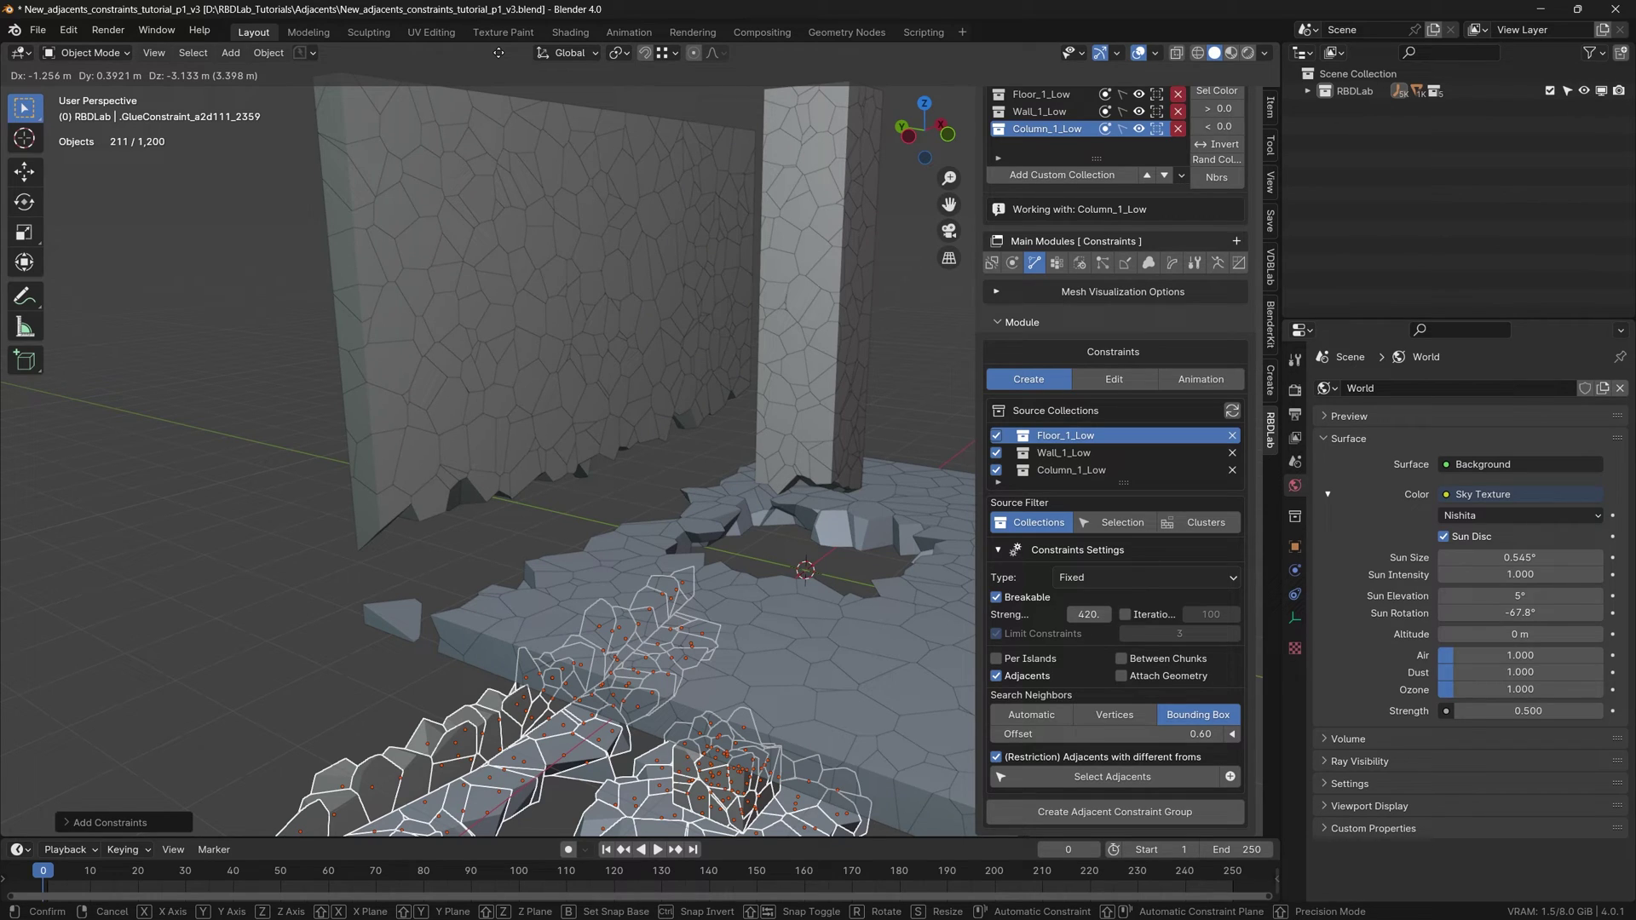
pyautogui.press('Escape')
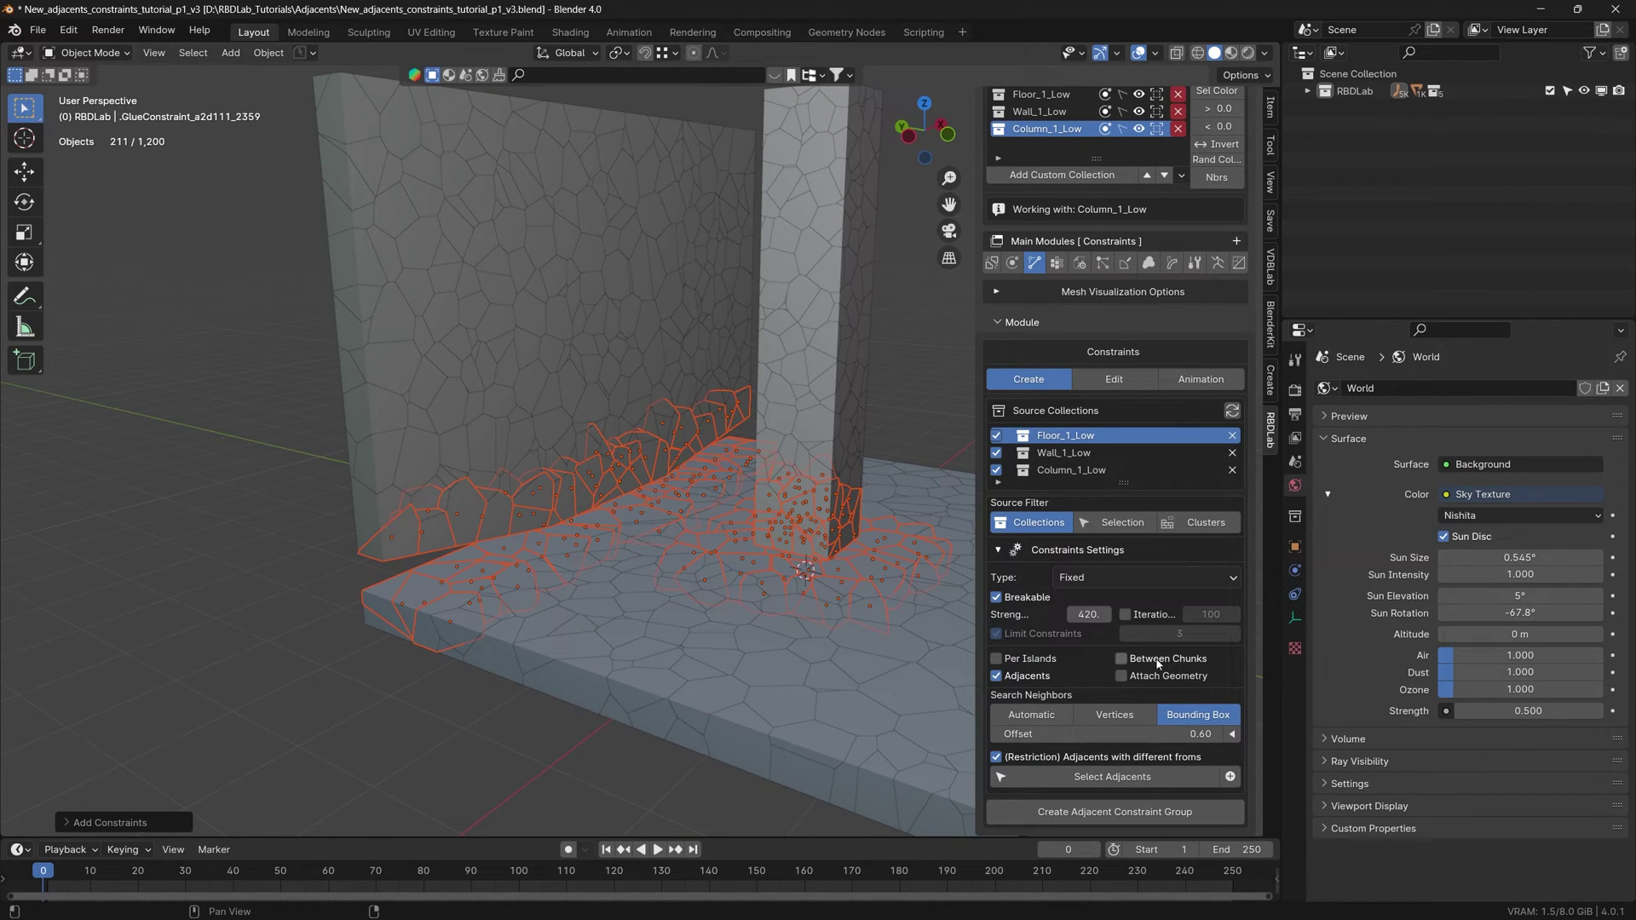
# Set the bounding box offset to 0.70, reselect the adjacent chunks, and check them with cancelled trial moves from both sides.
pyautogui.click(1202, 733)
pyautogui.write('0.7')
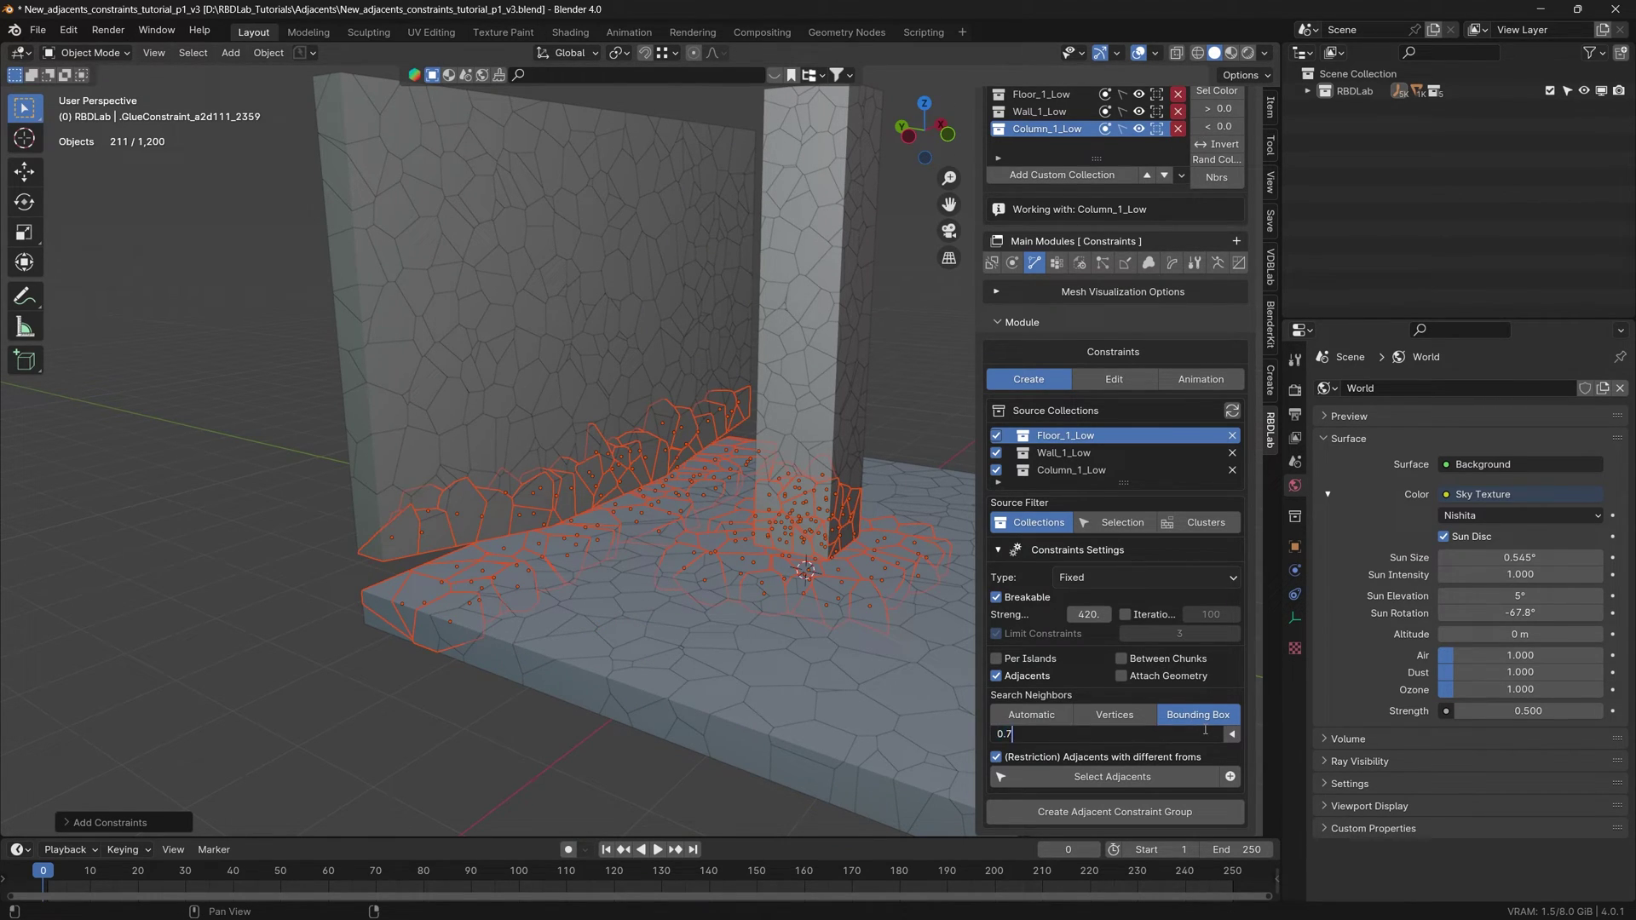
pyautogui.press('Return')
pyautogui.click(1090, 777)
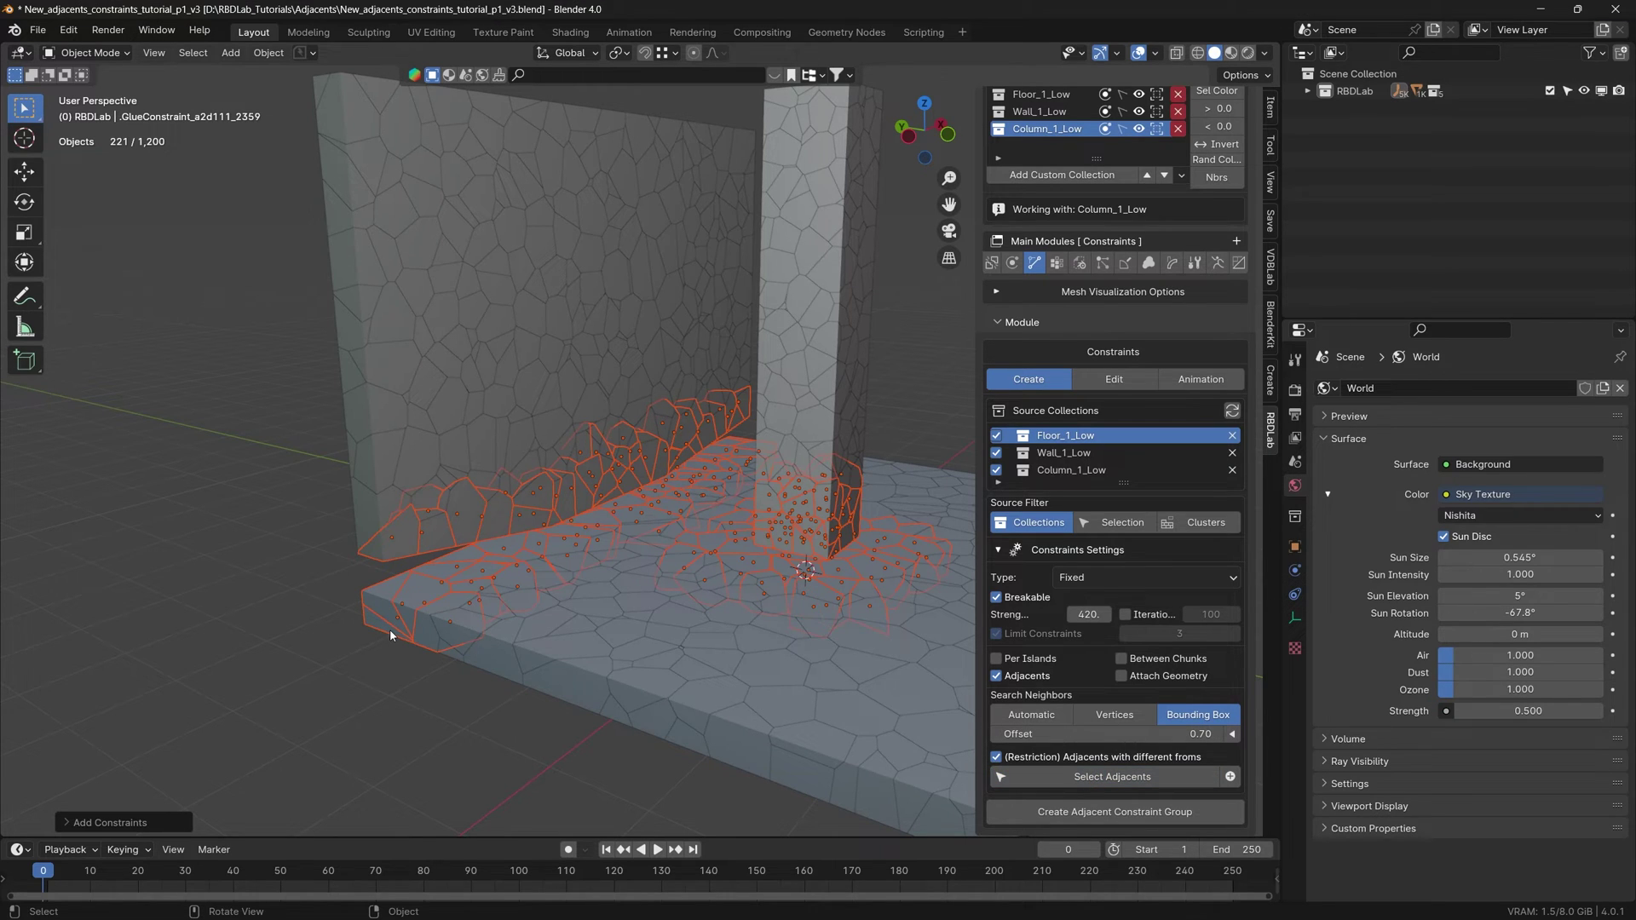
pyautogui.press('g')
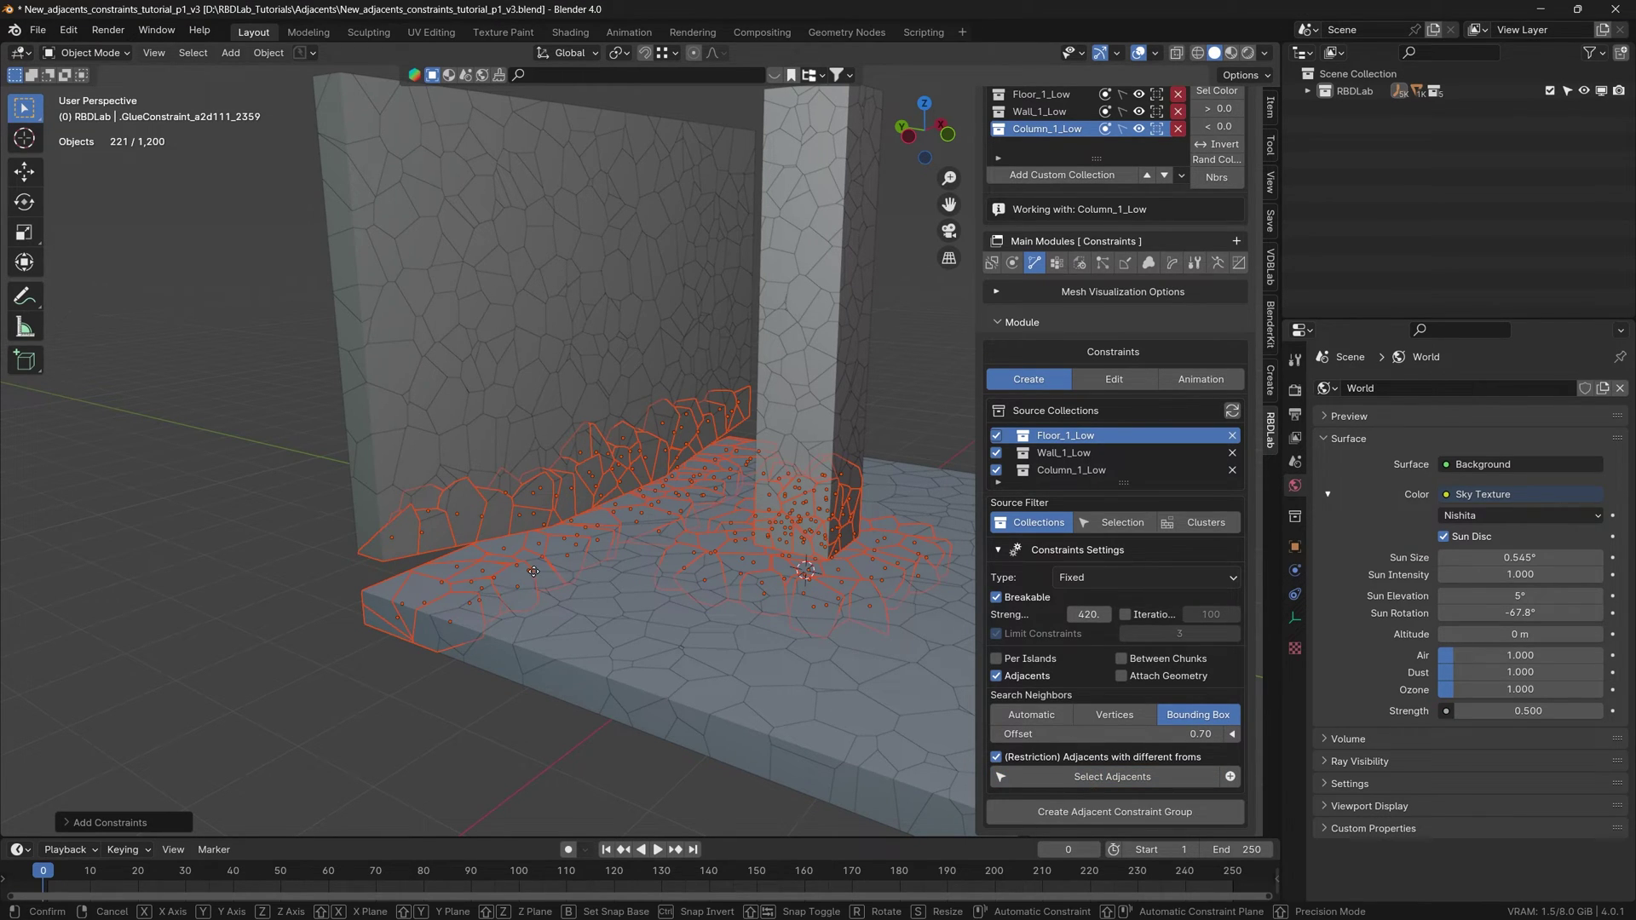
pyautogui.moveTo(197, 823); pyautogui.dragTo(602, 700, button='middle')
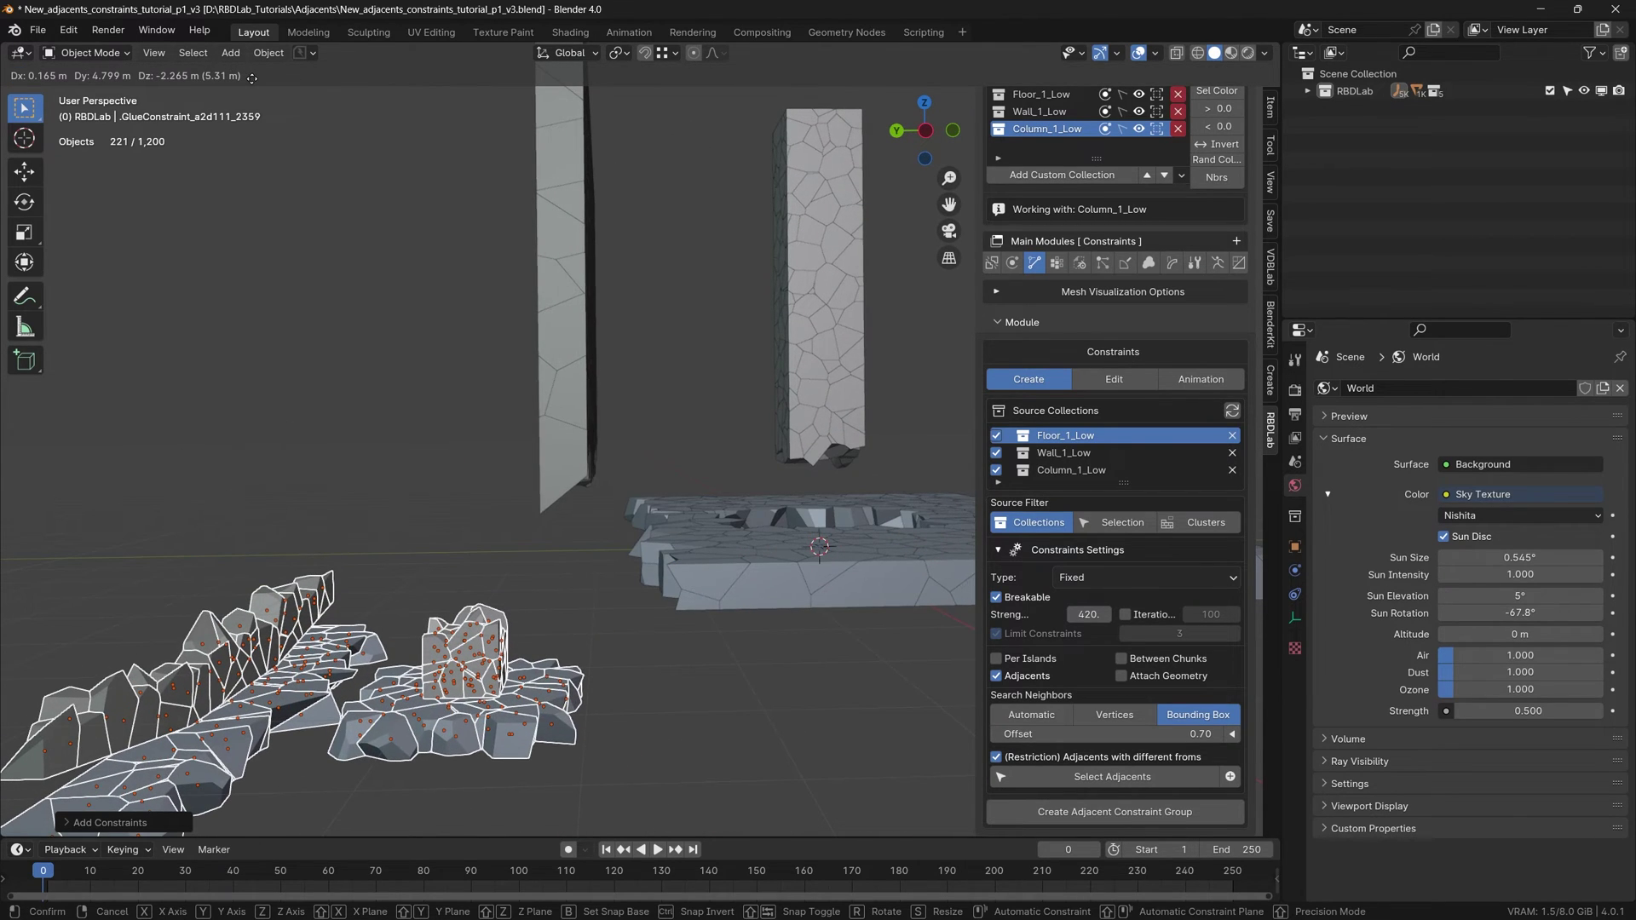
pyautogui.press('Escape')
pyautogui.moveTo(701, 285); pyautogui.dragTo(665, 549, button='middle')
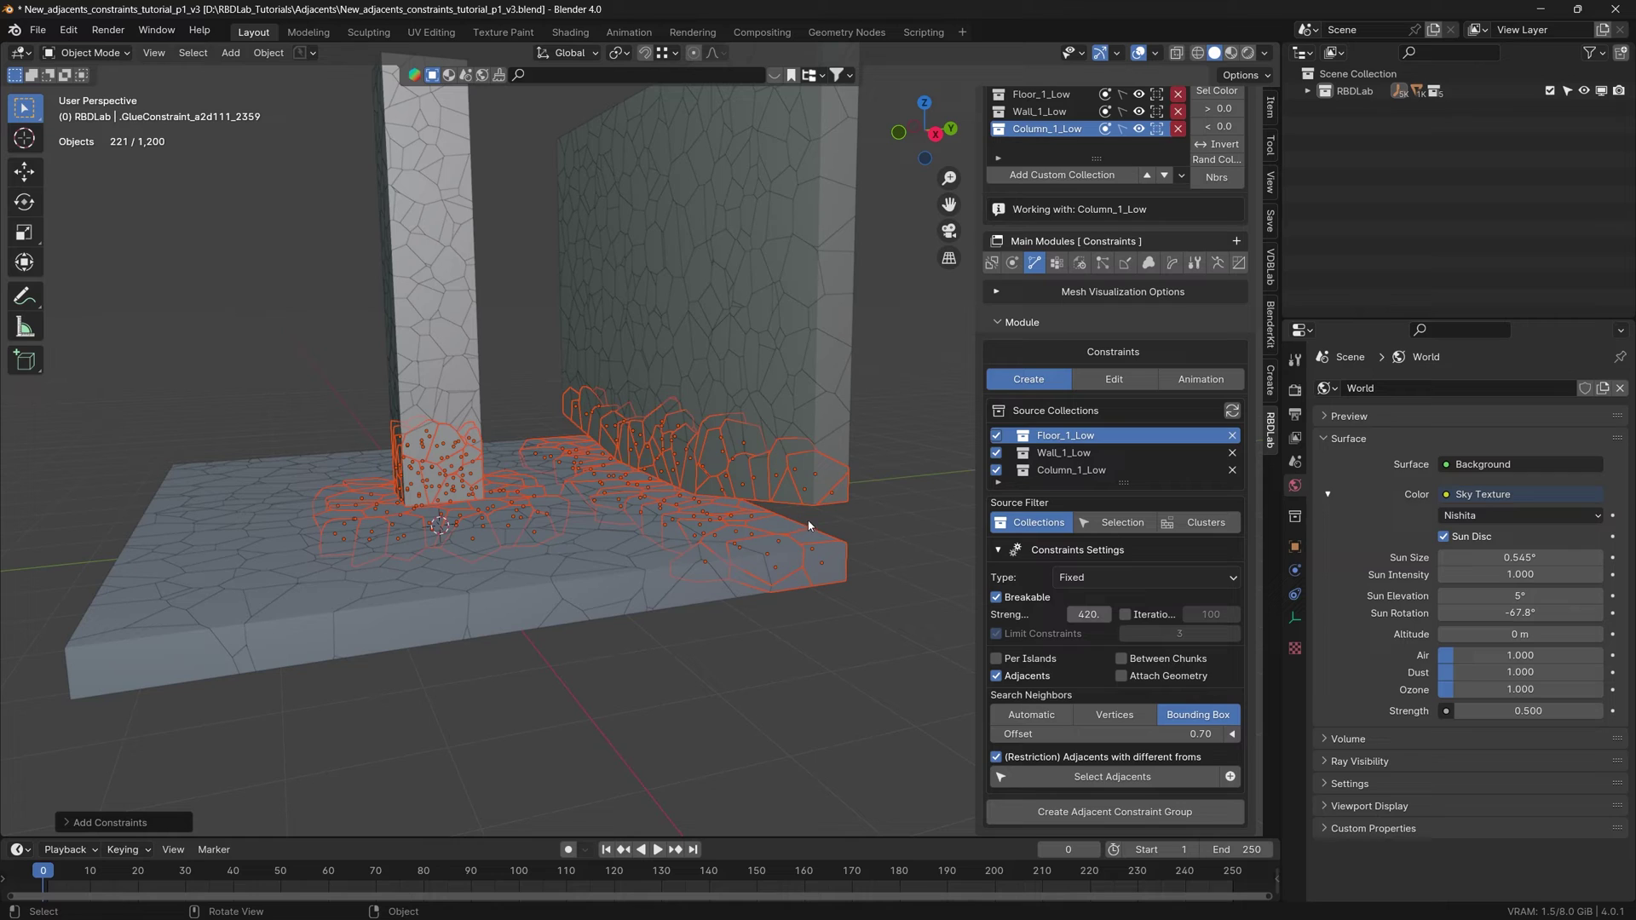
pyautogui.moveTo(809, 525); pyautogui.dragTo(791, 518, button='middle')
pyautogui.press('g')
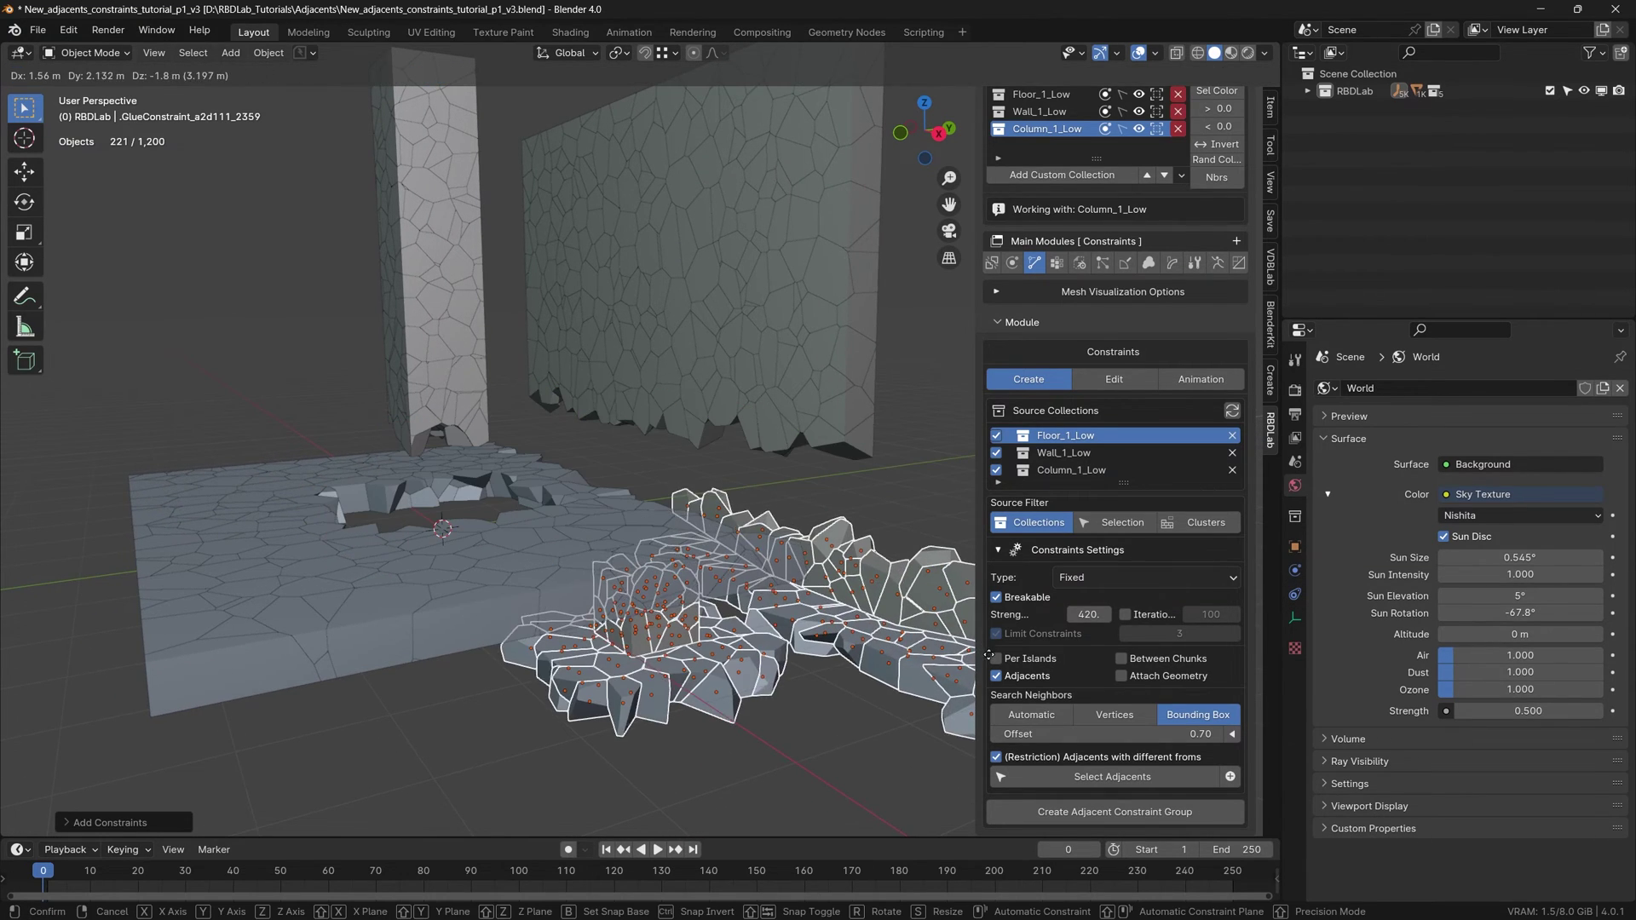
pyautogui.press('Escape')
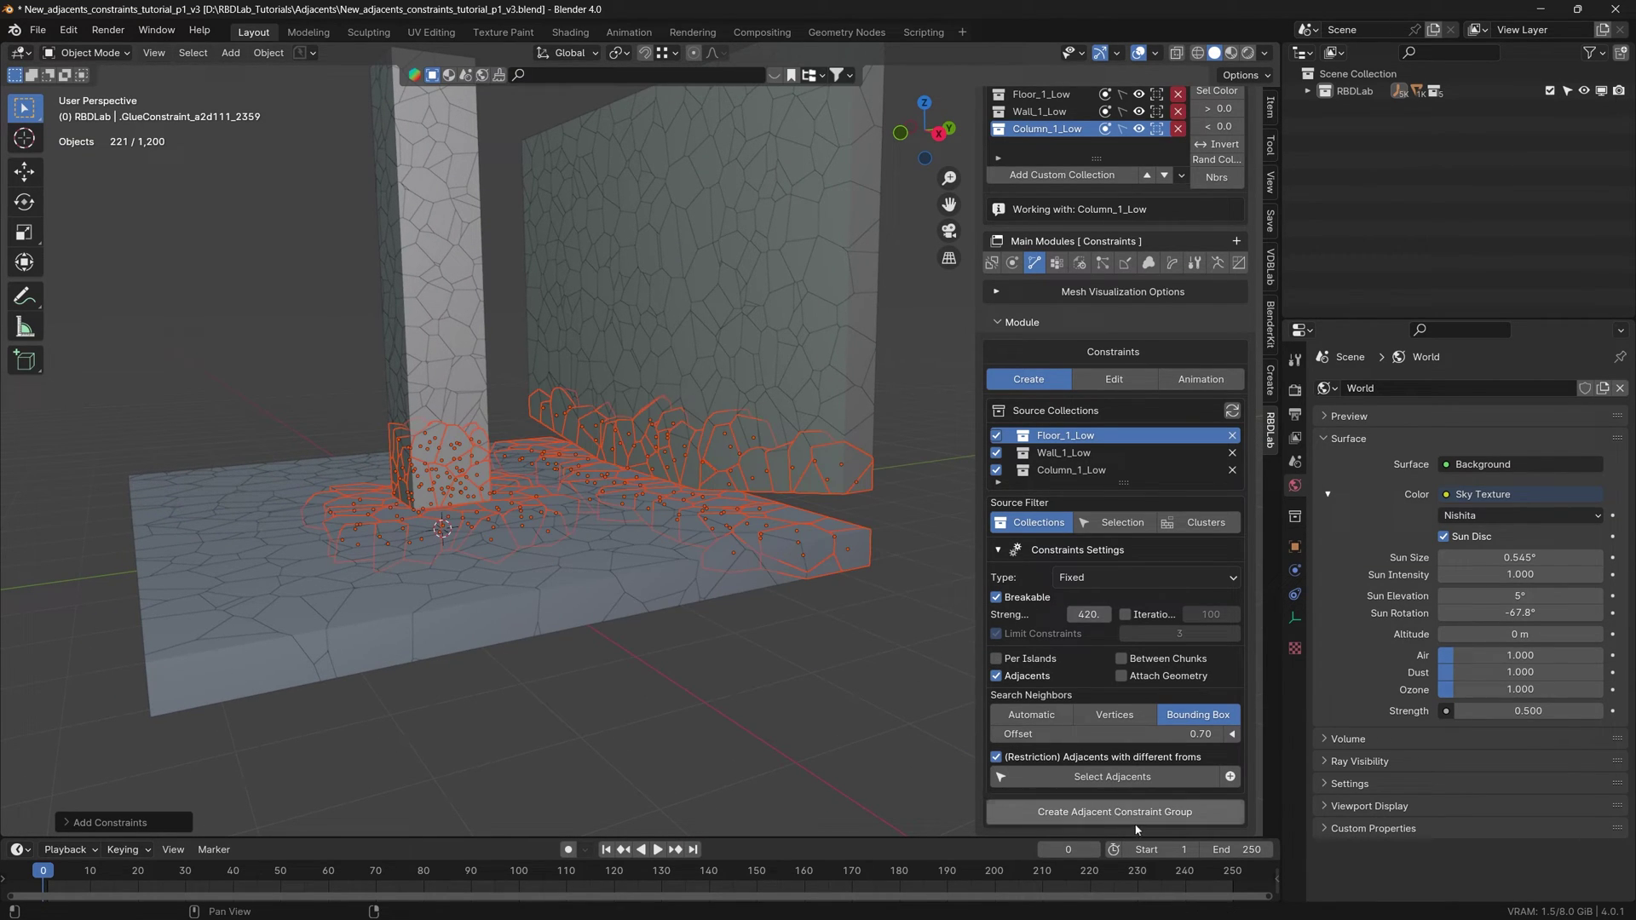
# Save the file, create a fourth adjacent constraint group from the source collections, and display its constraints.
pyautogui.hotkey('ctrl', 's')
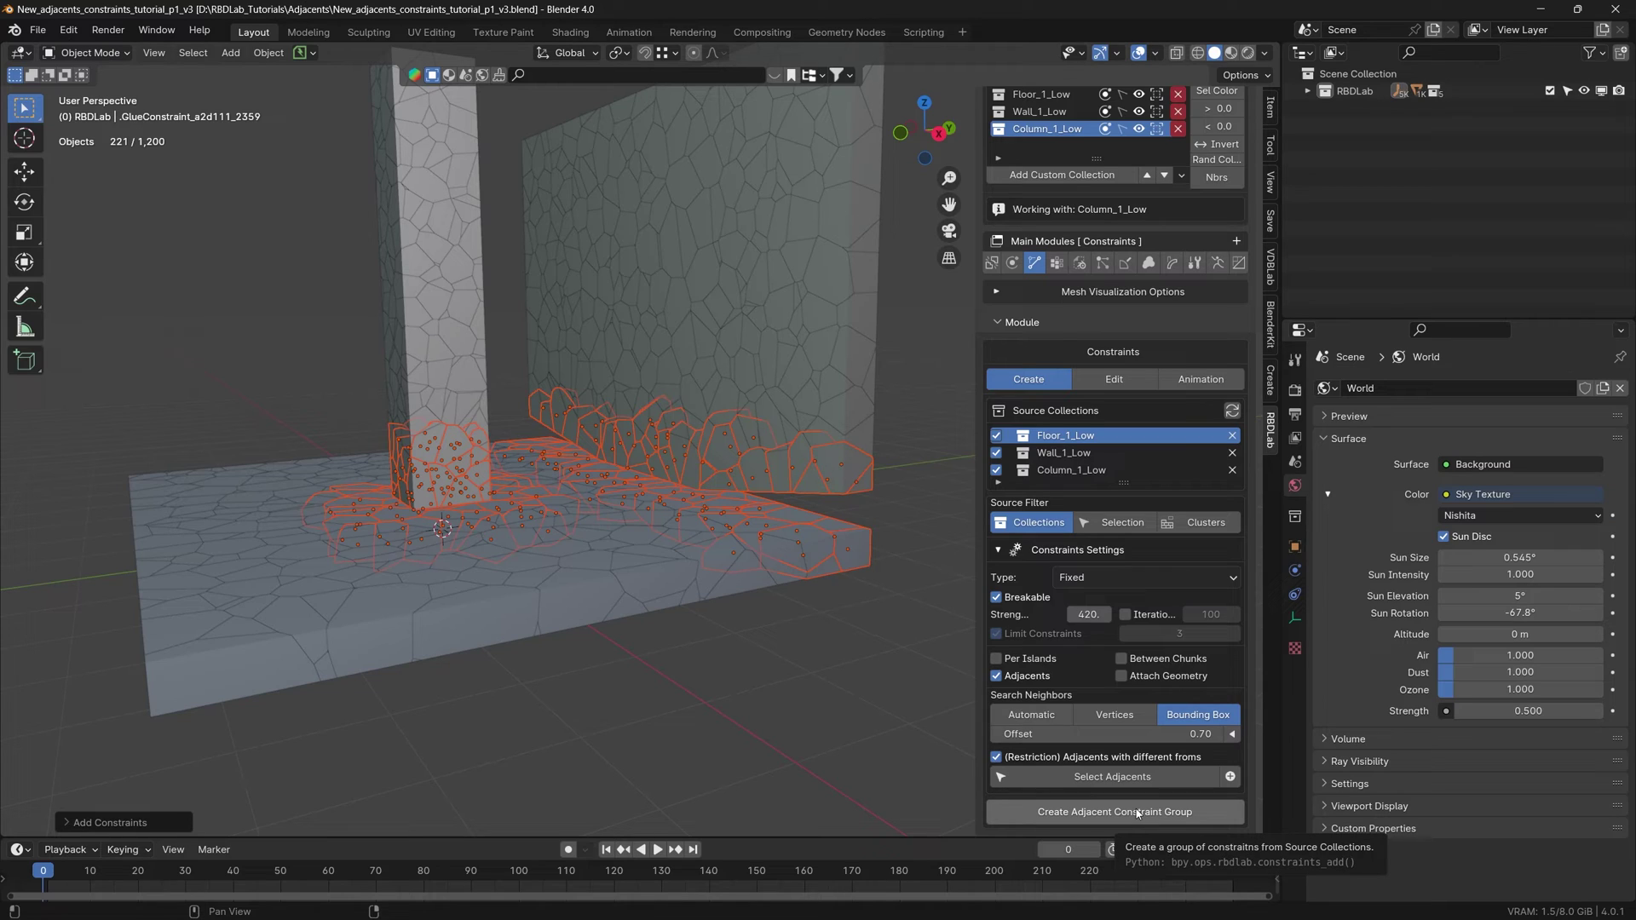
pyautogui.click(1137, 810)
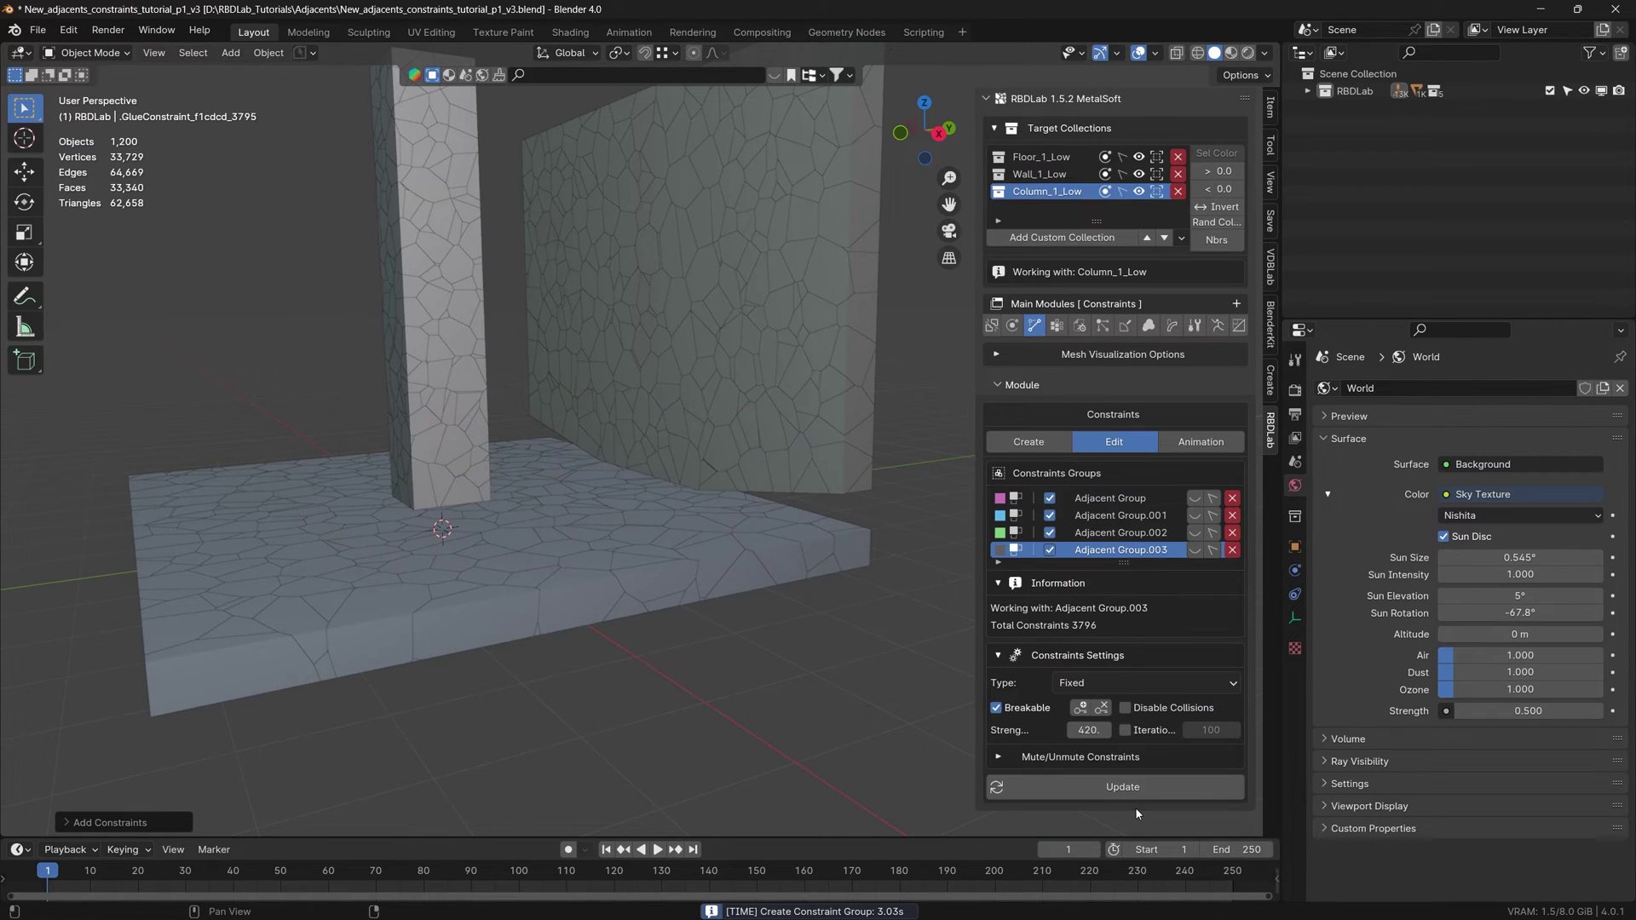
pyautogui.click(1194, 550)
pyautogui.moveTo(705, 547)
pyautogui.mouseDown(button='middle')
pyautogui.moveTo(586, 538)
pyautogui.moveTo(694, 563)
pyautogui.moveTo(771, 542)
pyautogui.moveTo(717, 553)
pyautogui.moveTo(716, 578)
pyautogui.mouseUp(button='middle')
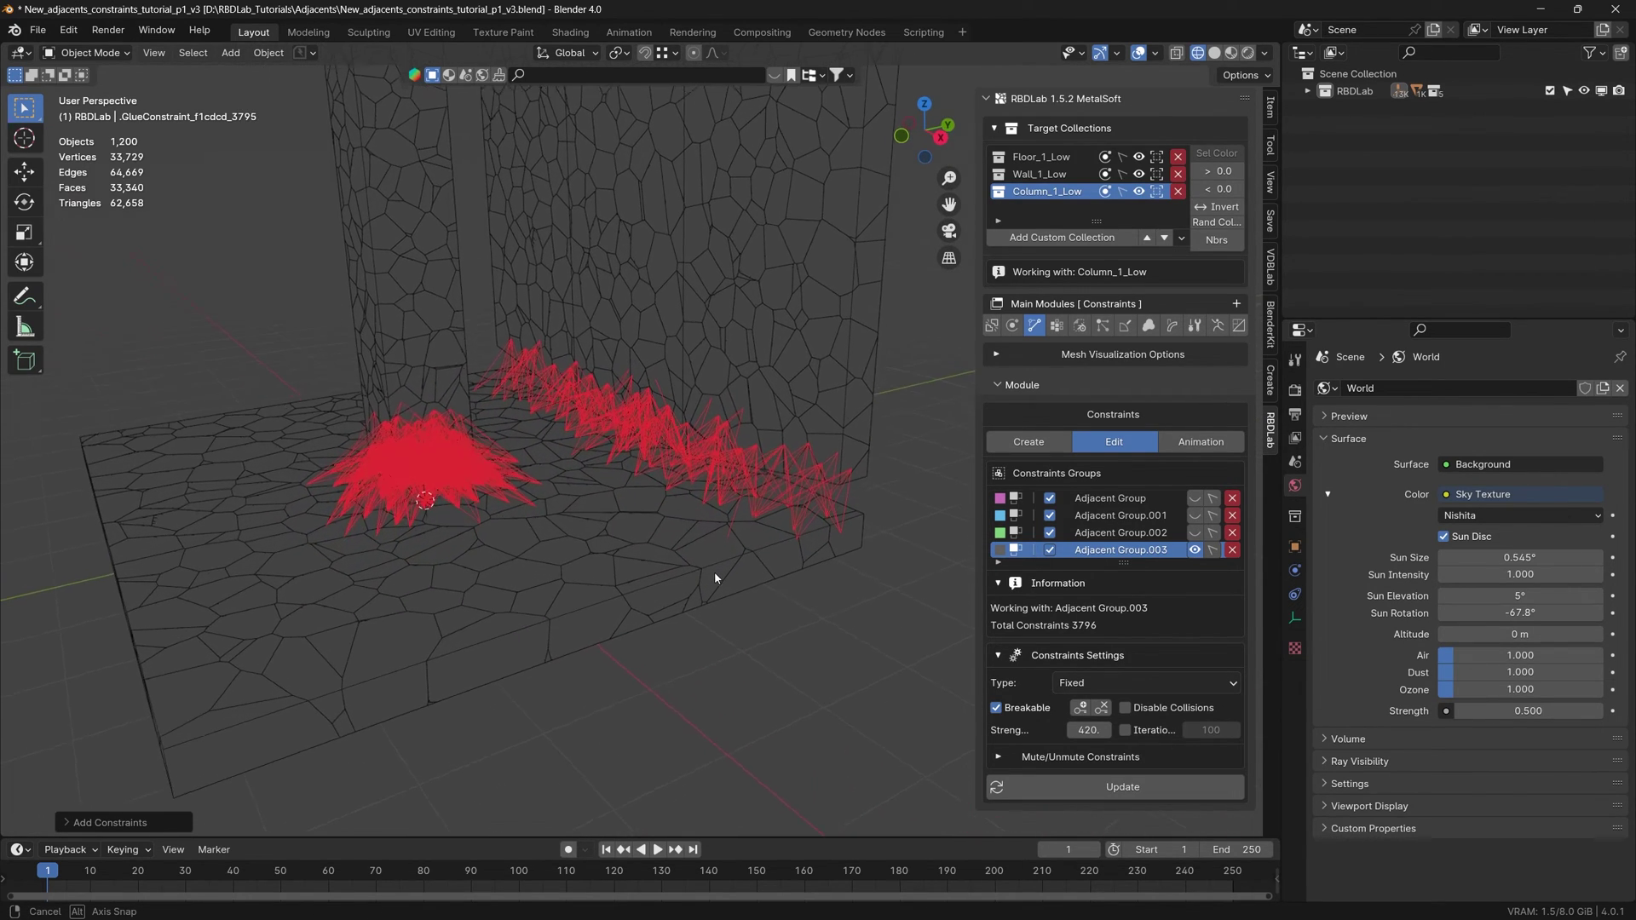
# Compare the constraints of Adjacent Group with those of Adjacent Group.003 in the viewport, and hide both displays.
pyautogui.click(1196, 499)
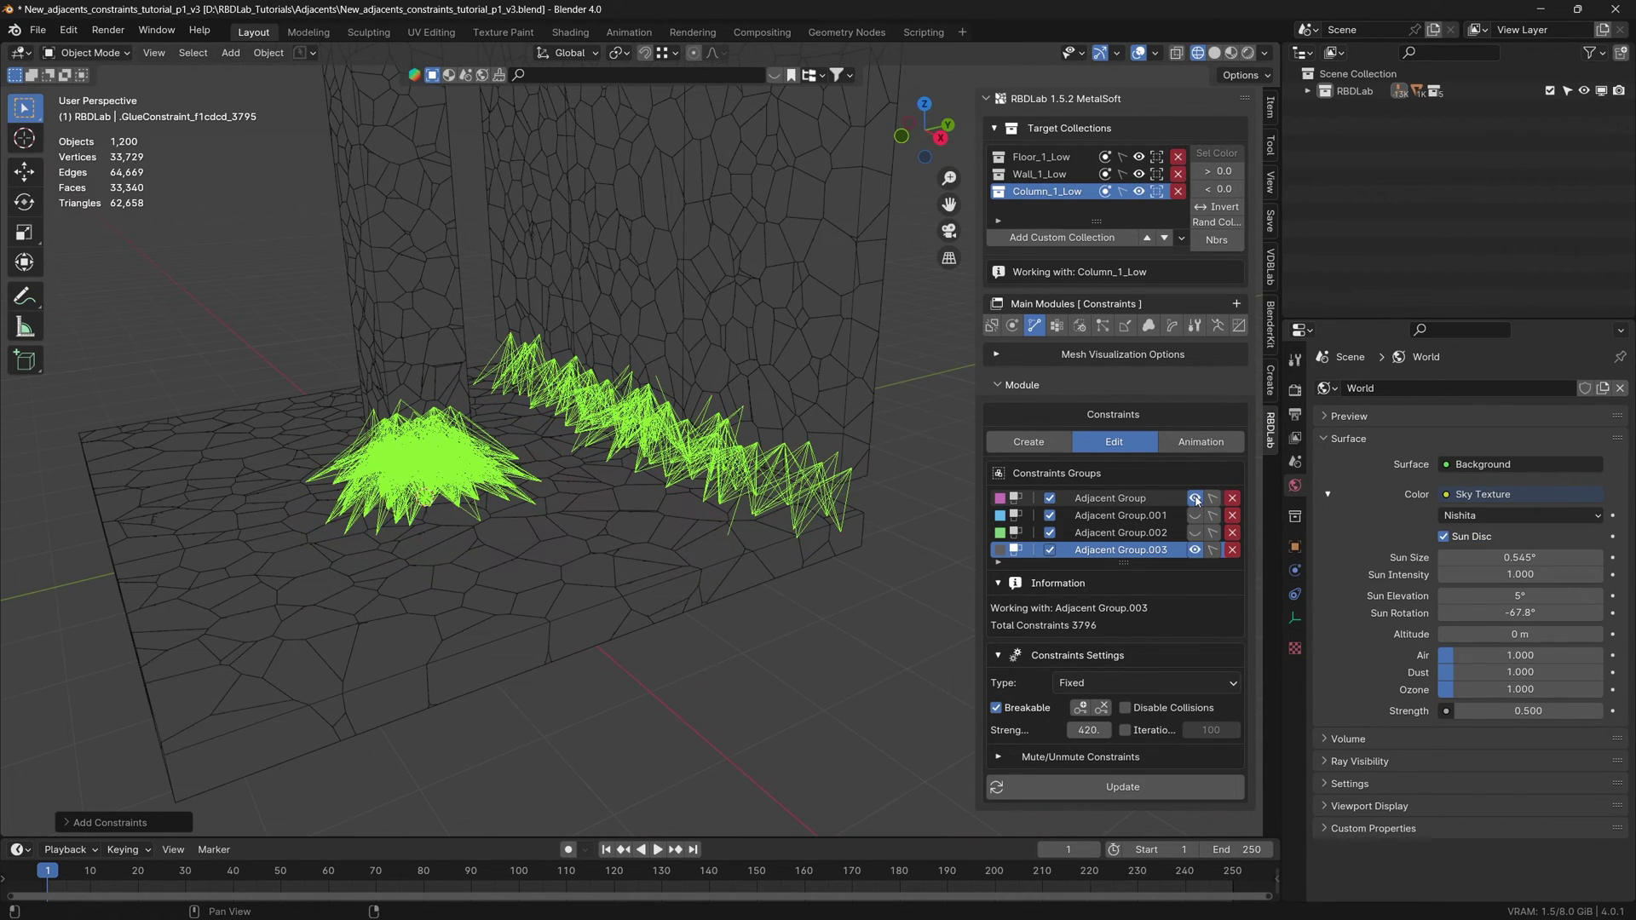
pyautogui.click(1195, 550)
pyautogui.moveTo(579, 502); pyautogui.dragTo(464, 550, button='middle')
pyautogui.click(1195, 550)
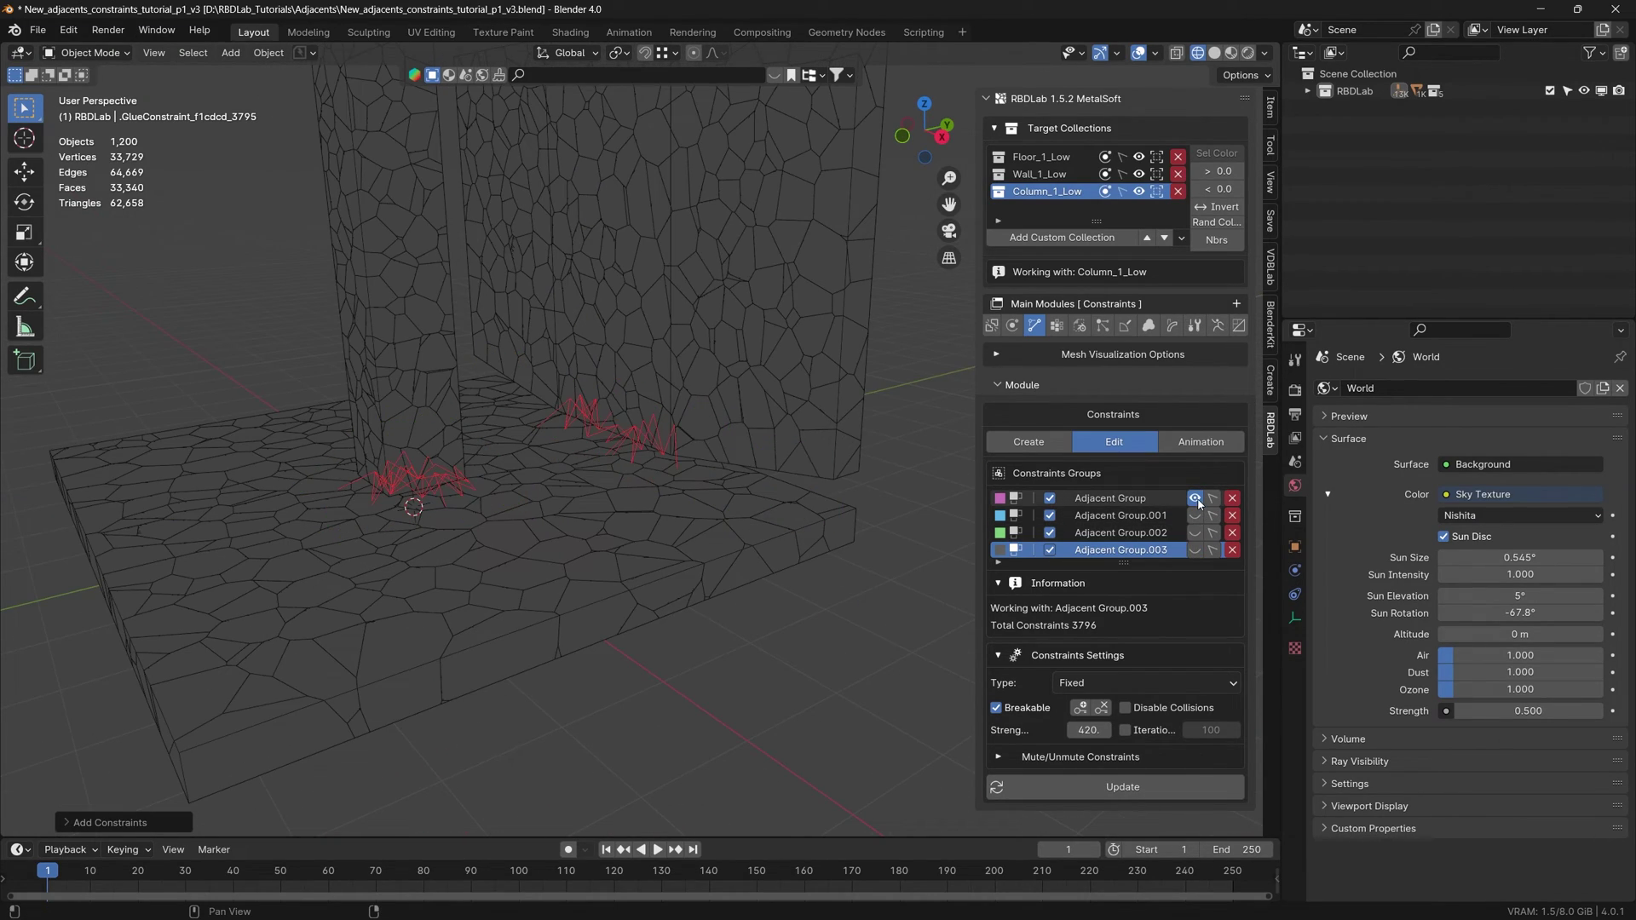
pyautogui.click(1194, 498)
pyautogui.scroll(-4, 643, 575)
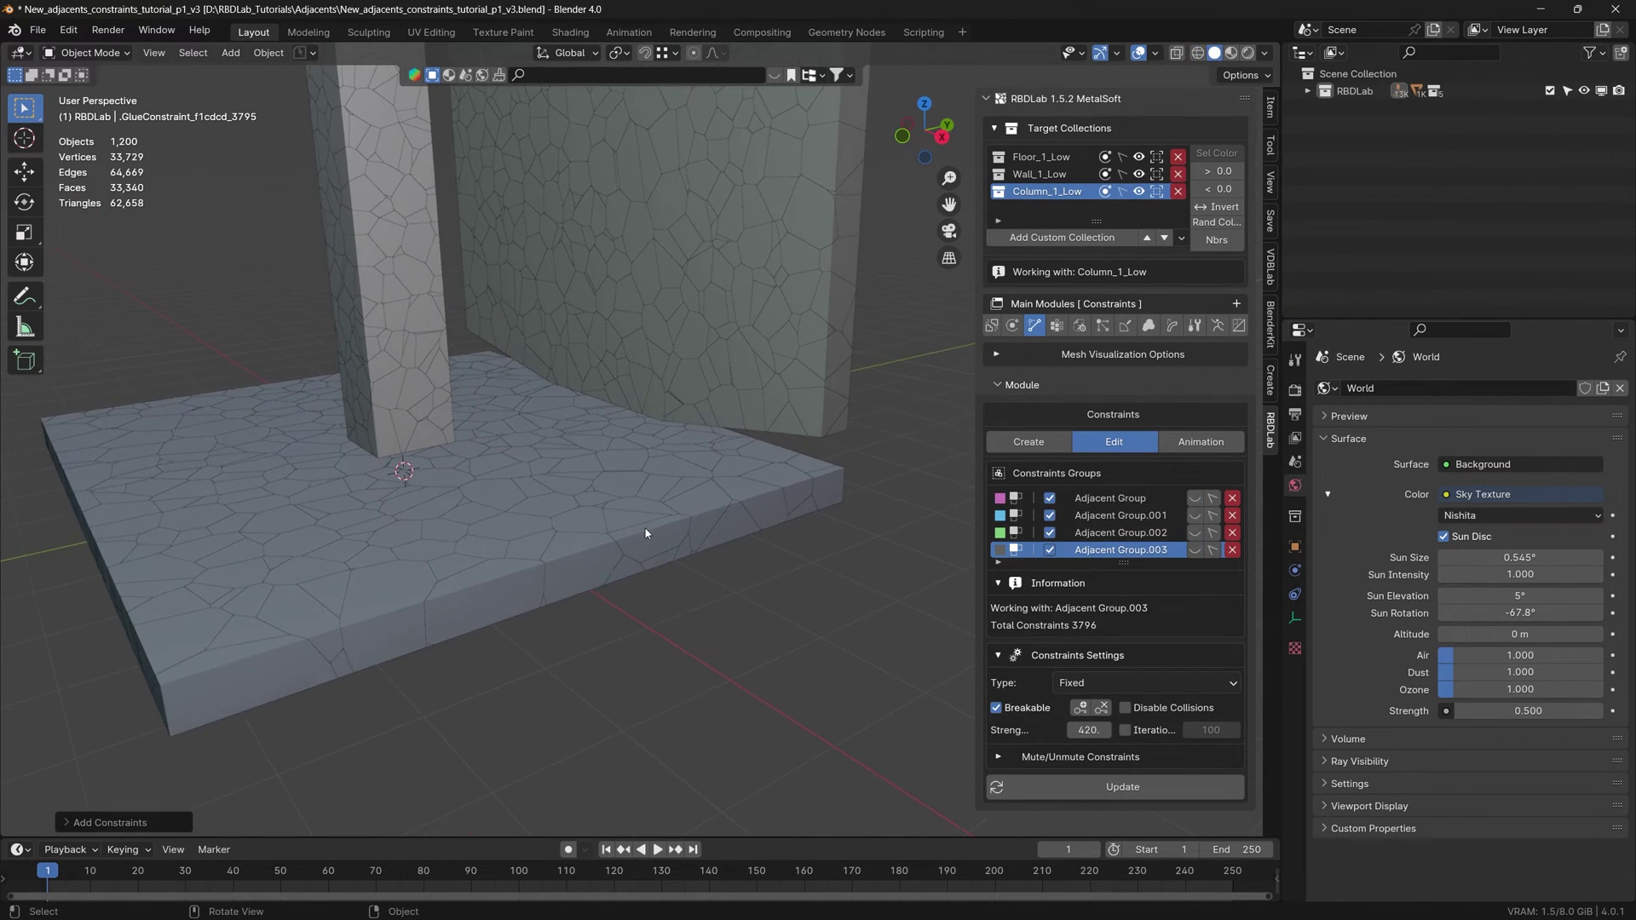
pyautogui.moveTo(625, 579); pyautogui.dragTo(653, 617, button='middle')
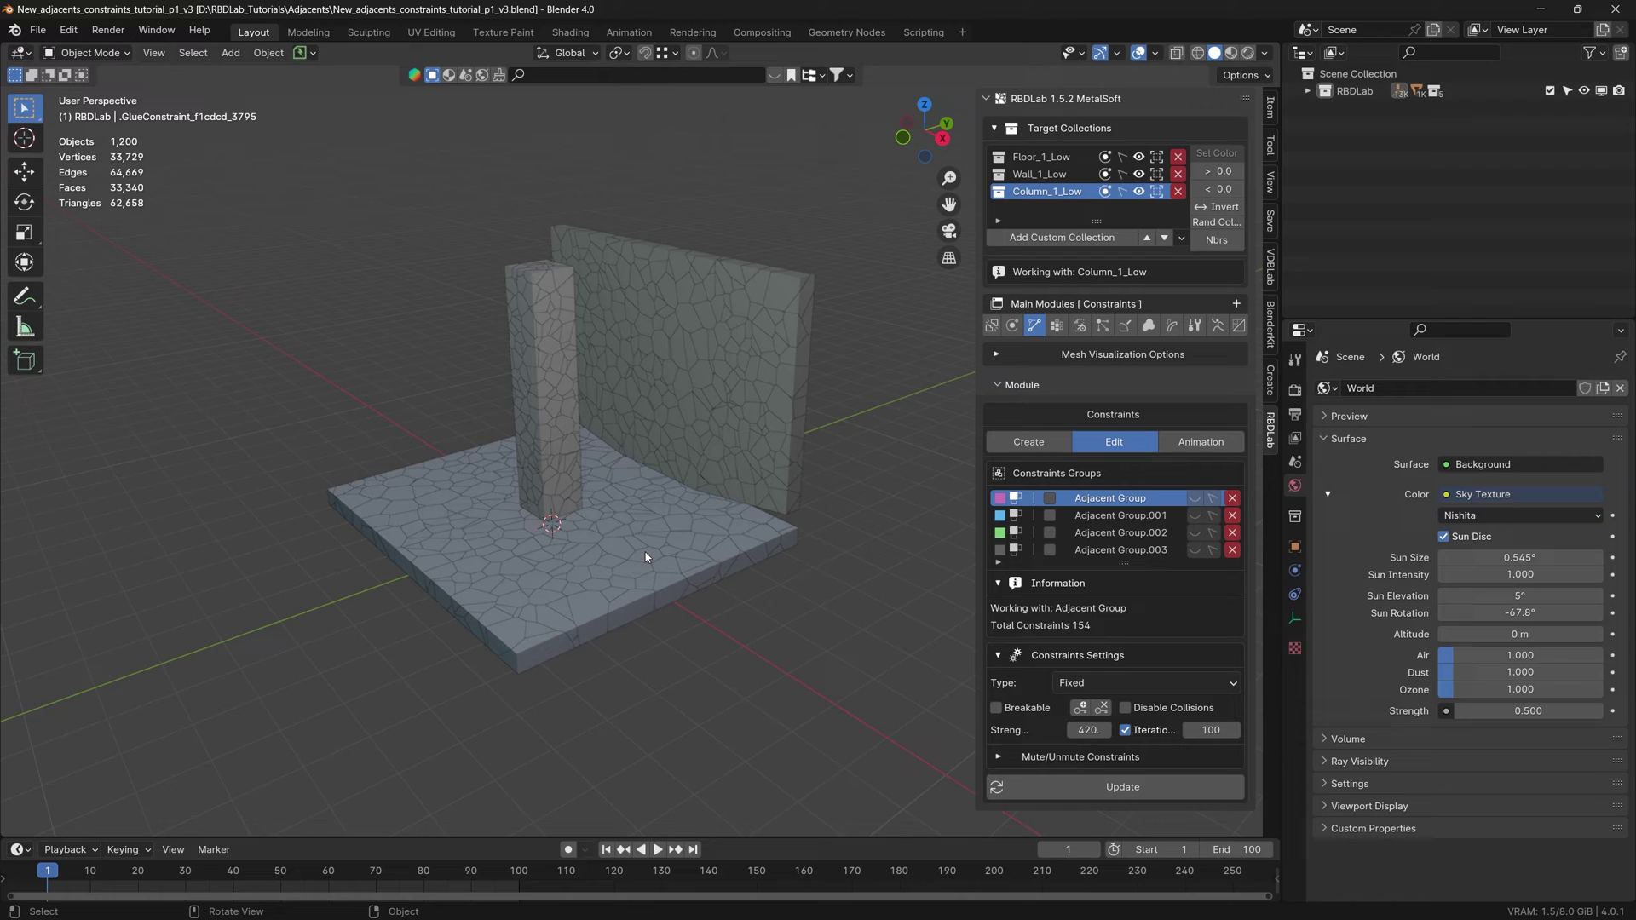
# Enable only Adjacent Group, update its constraints, and bake the rigid body simulation.
pyautogui.click(1051, 498)
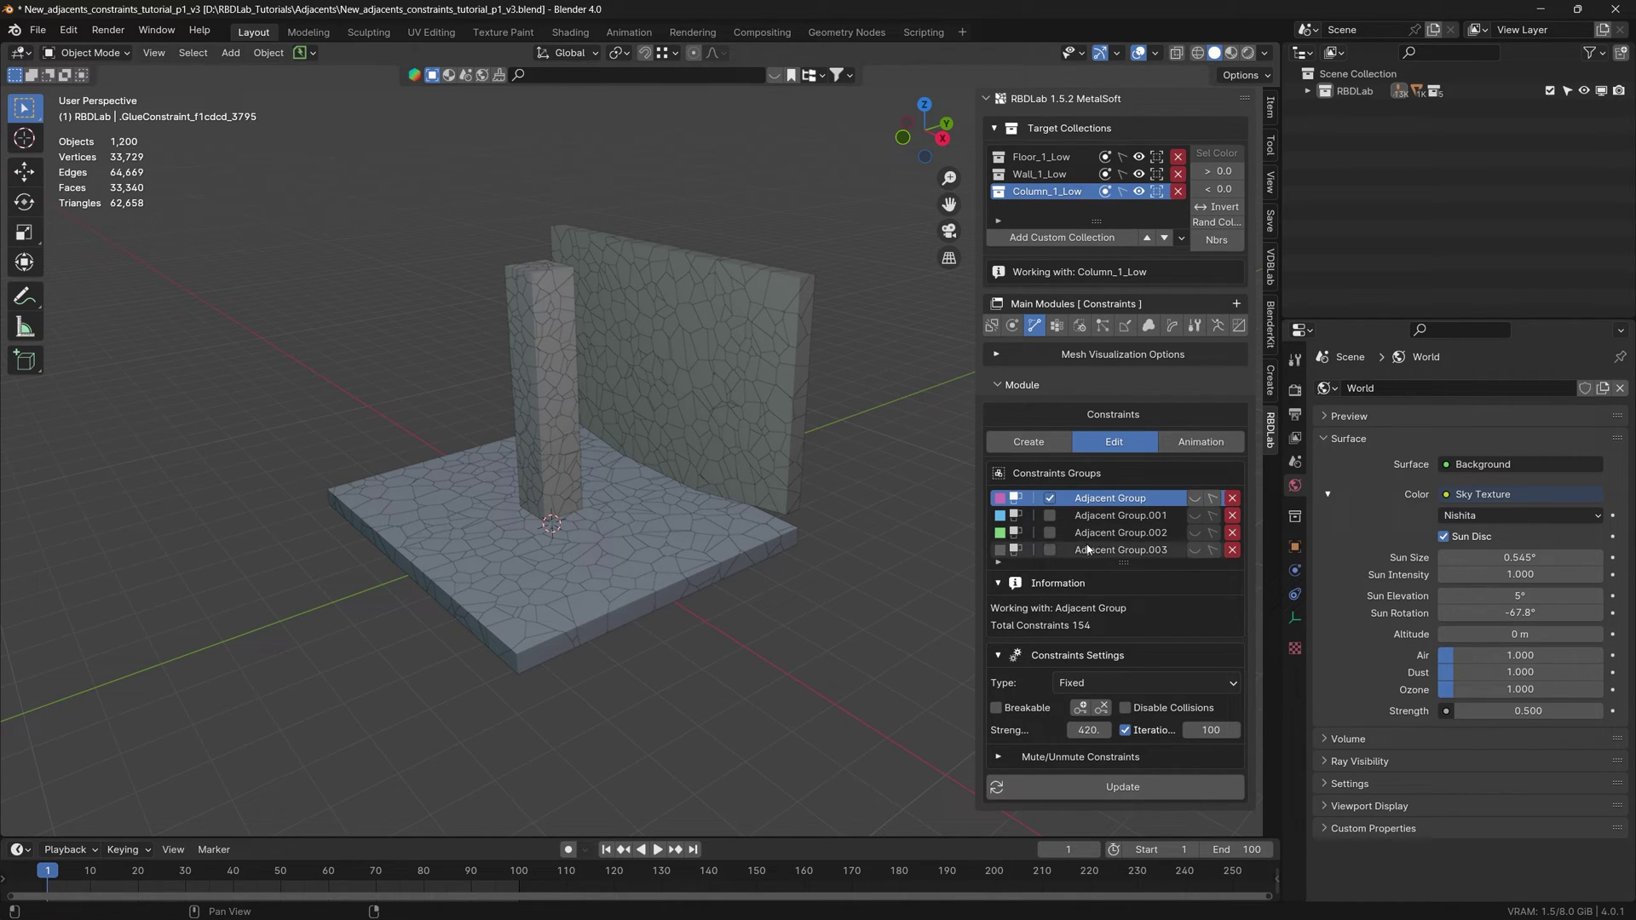
pyautogui.click(1123, 787)
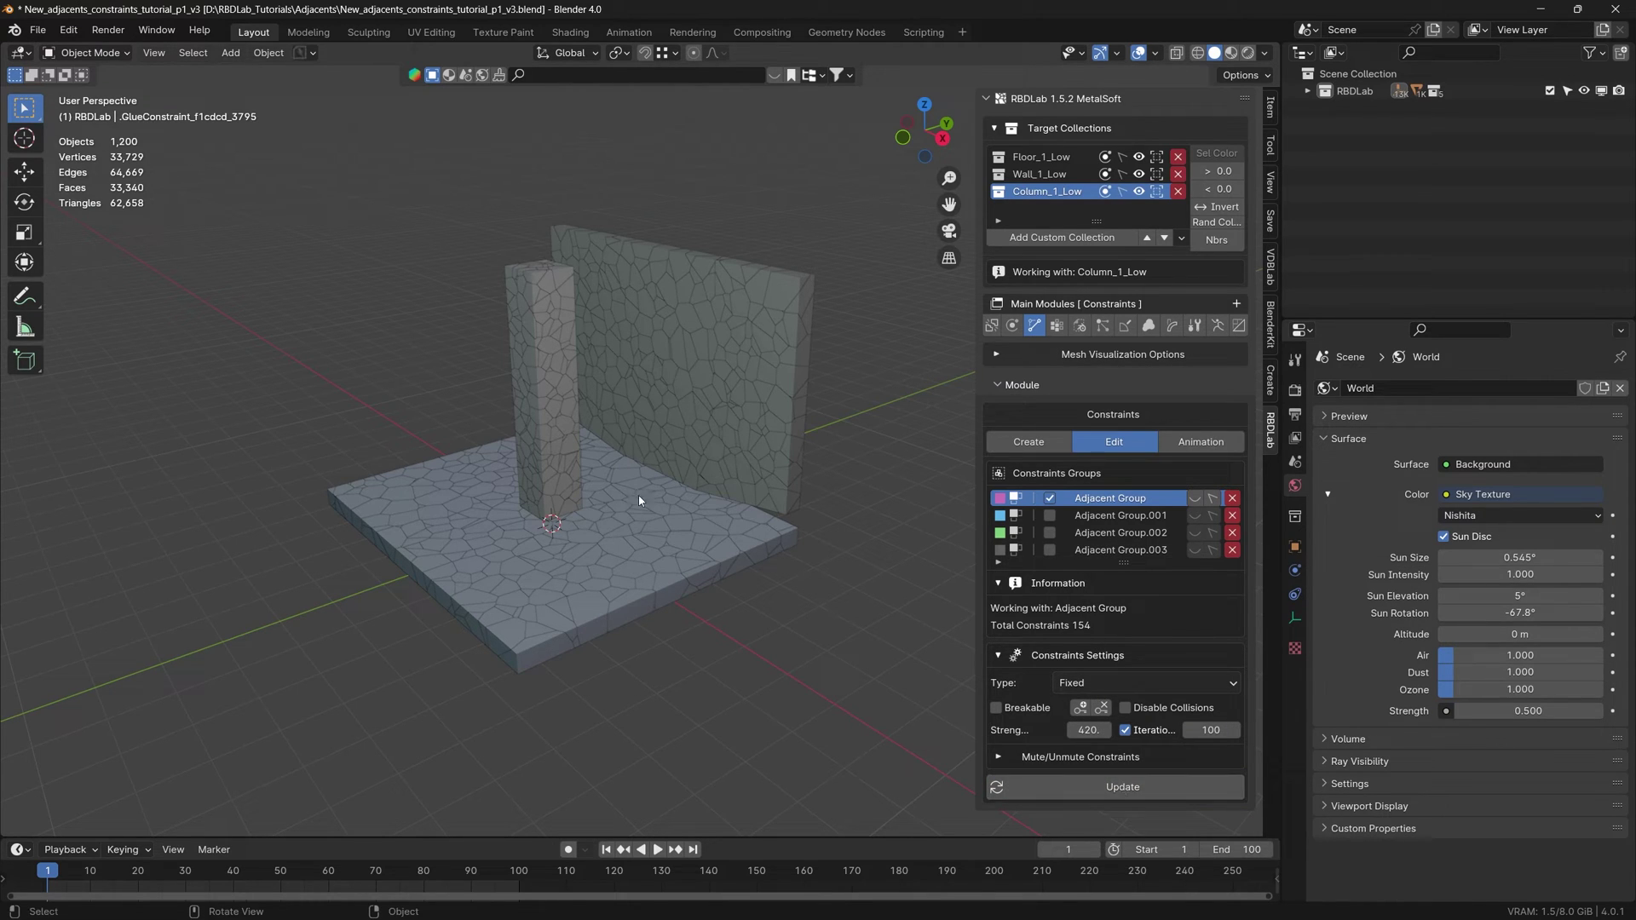
pyautogui.moveTo(695, 617); pyautogui.dragTo(716, 452, button='middle')
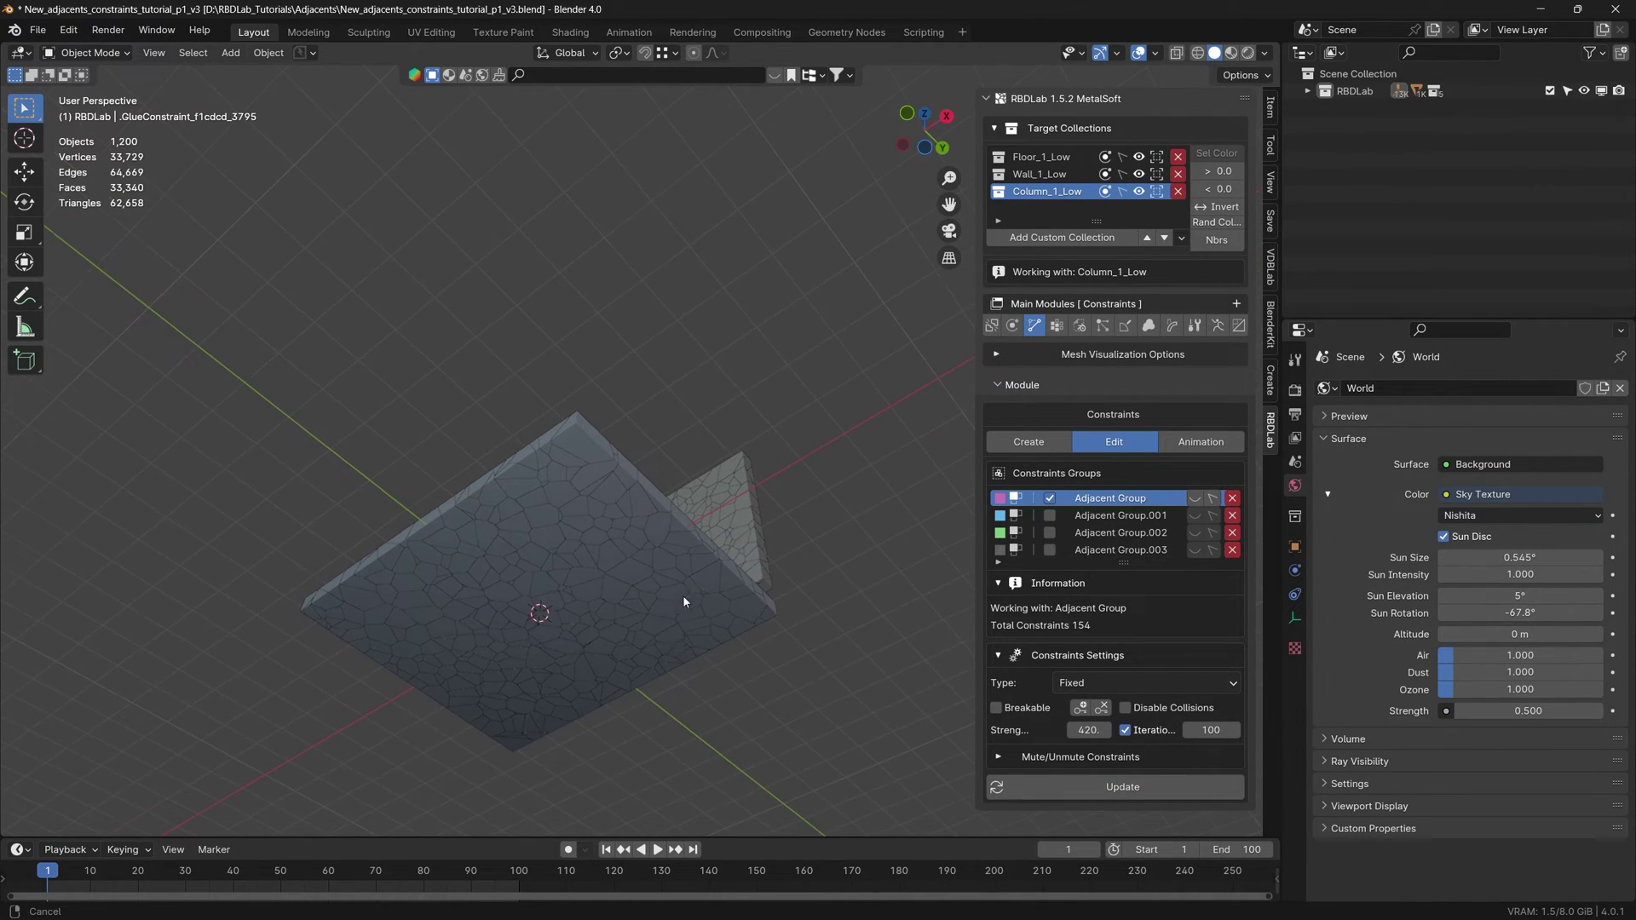
pyautogui.moveTo(686, 602); pyautogui.dragTo(724, 453, button='middle')
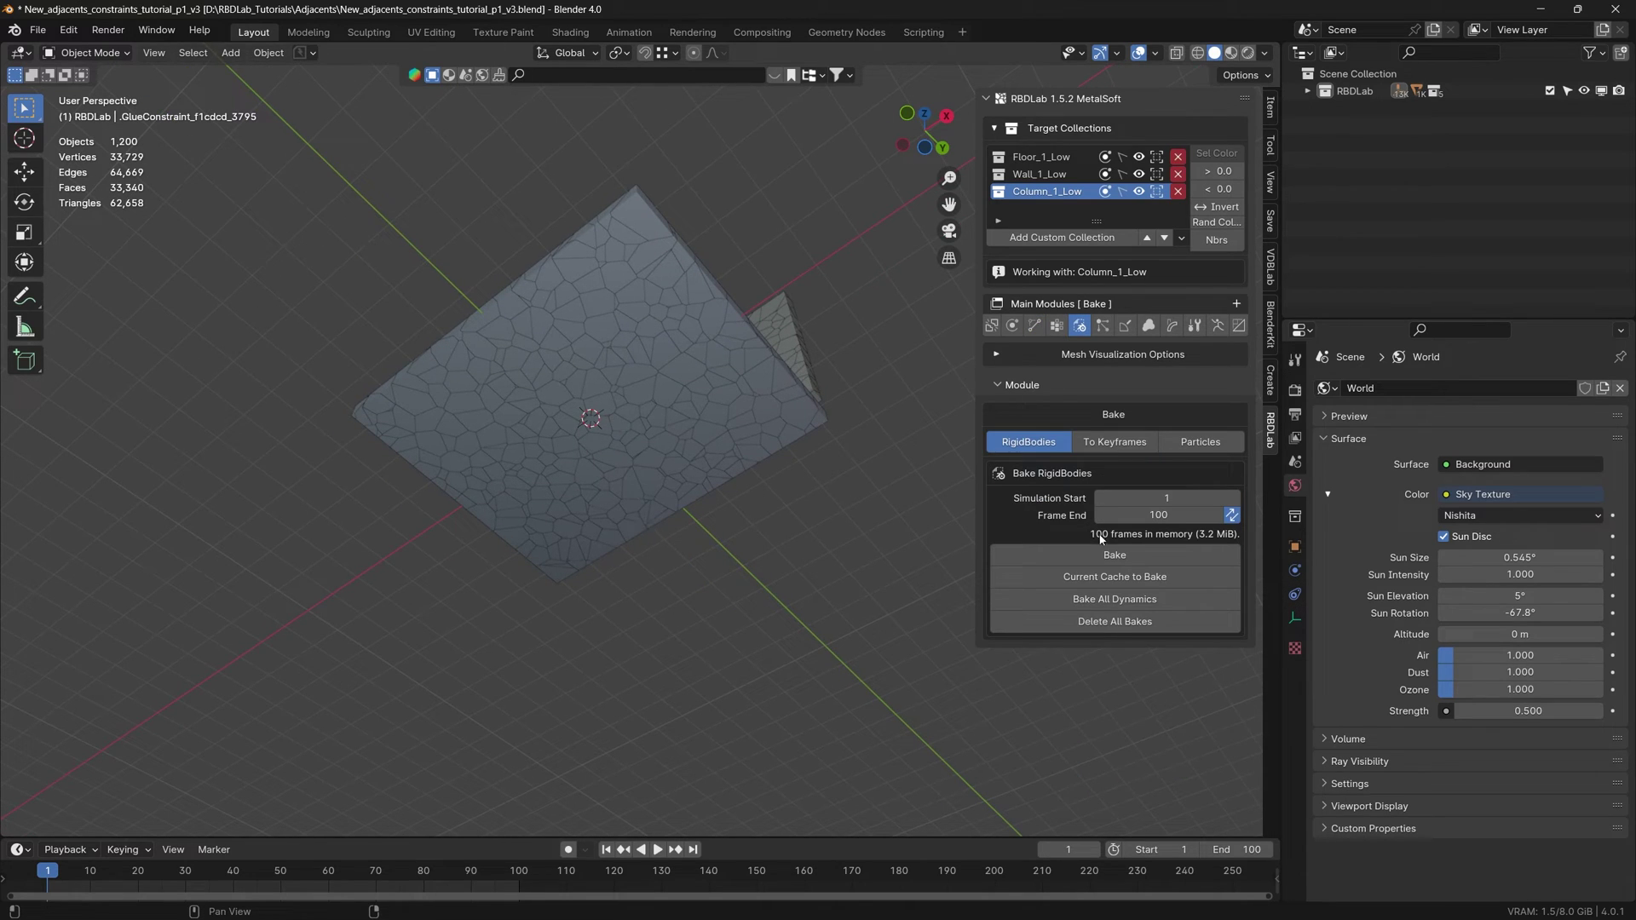
pyautogui.click(1126, 554)
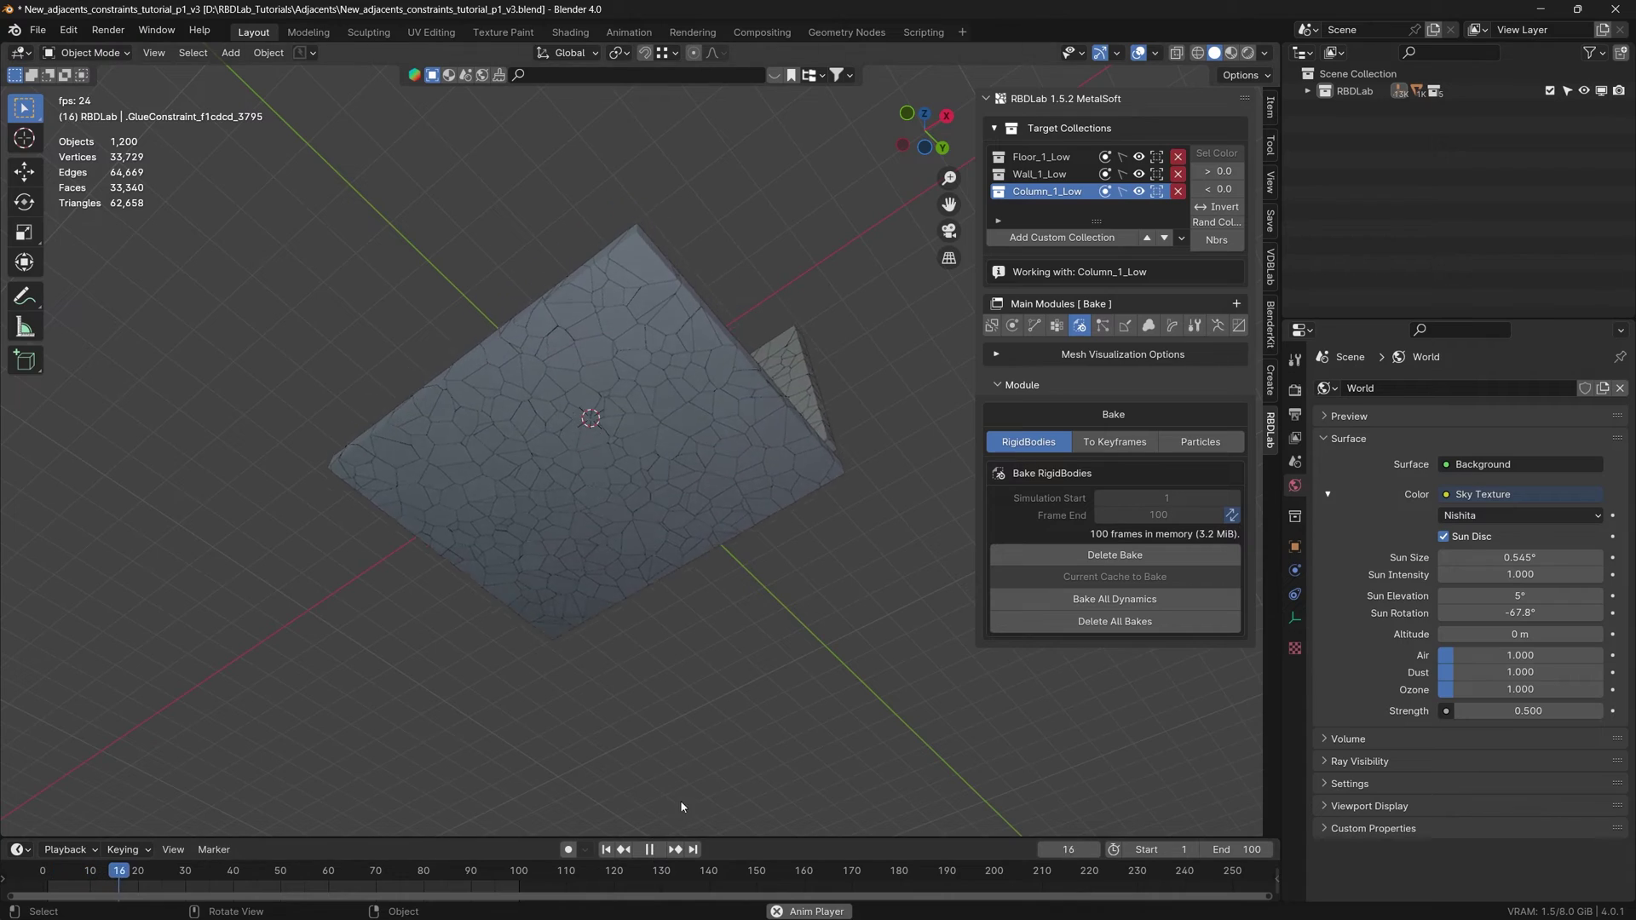
# Examine the baked collapse from underneath the floor during playback, and return to the first frame.
pyautogui.moveTo(687, 723); pyautogui.dragTo(719, 412, button='middle')
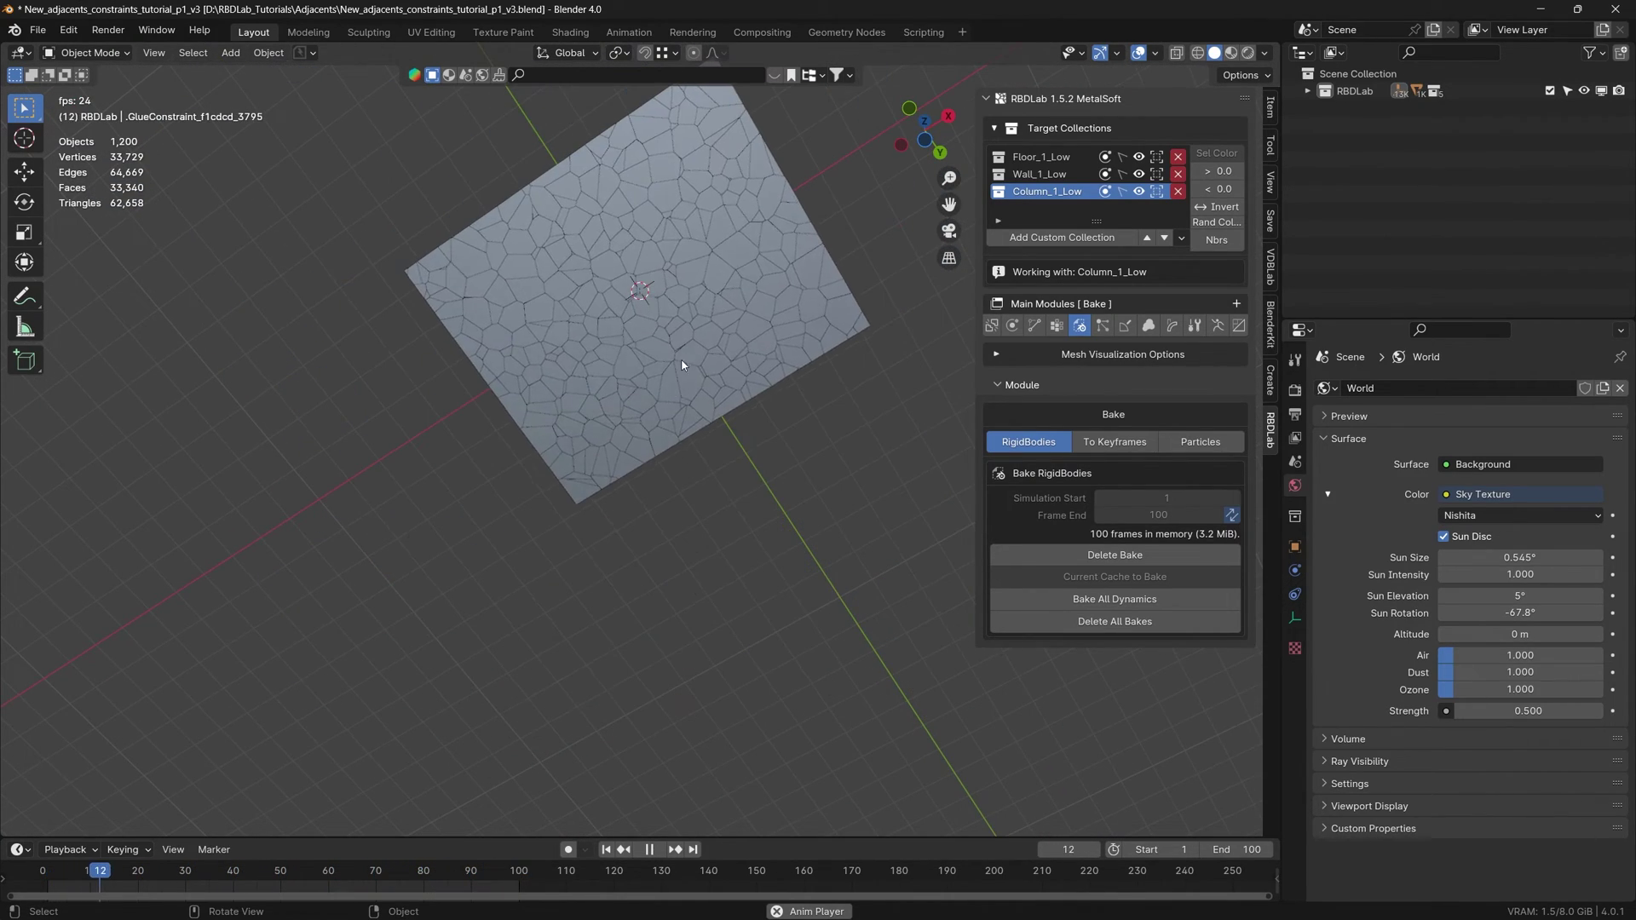
pyautogui.press('space')
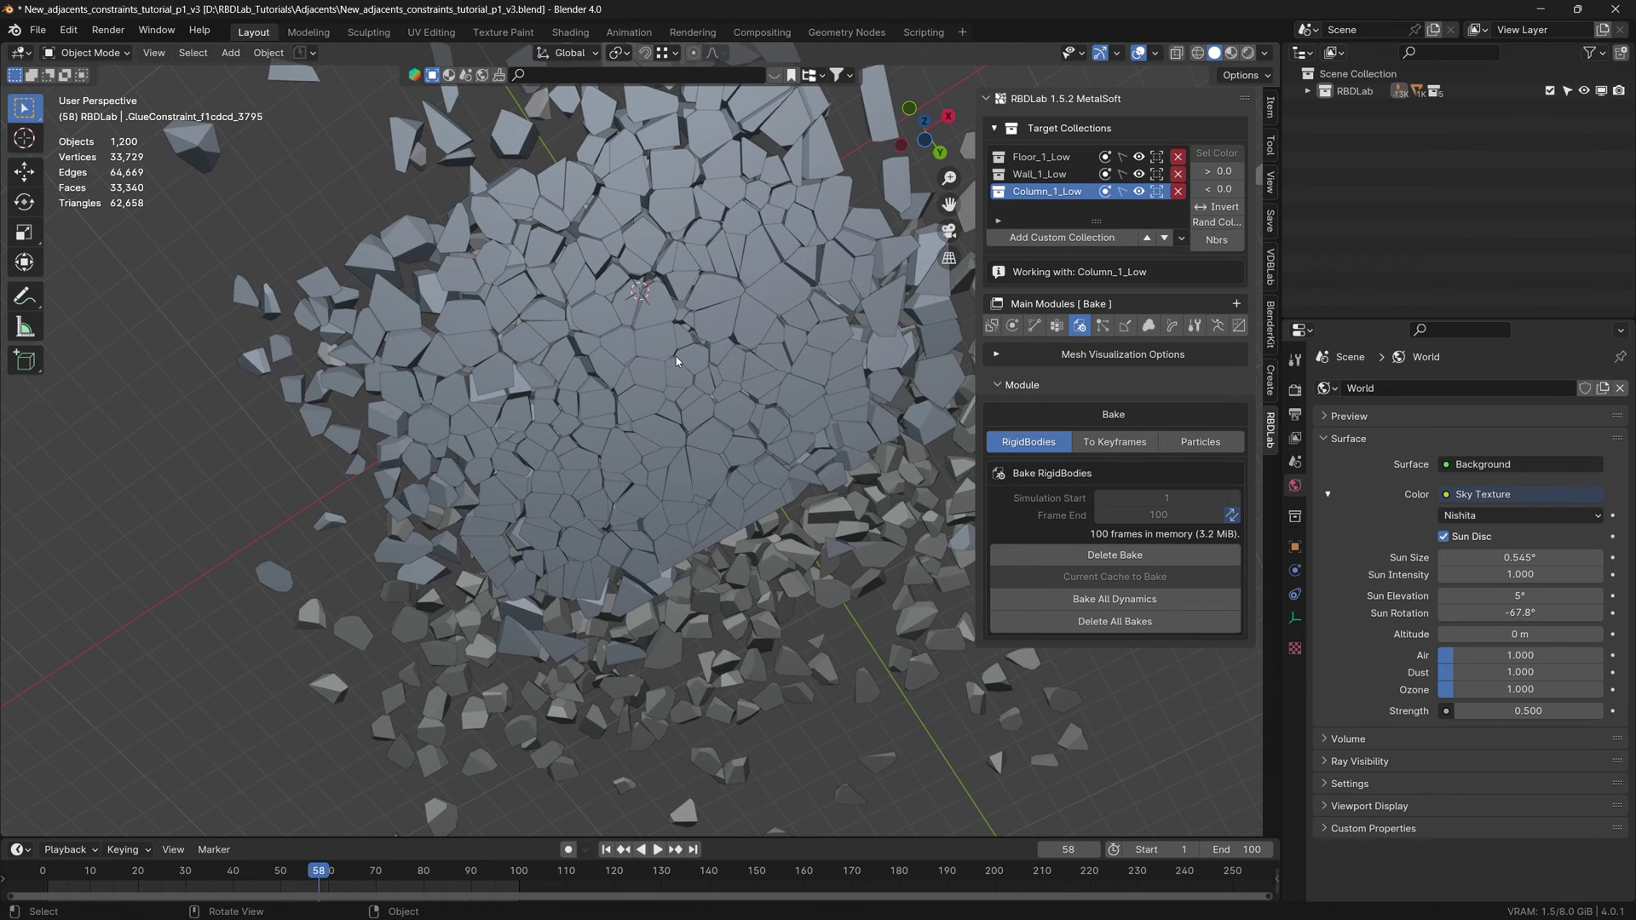
pyautogui.click(607, 849)
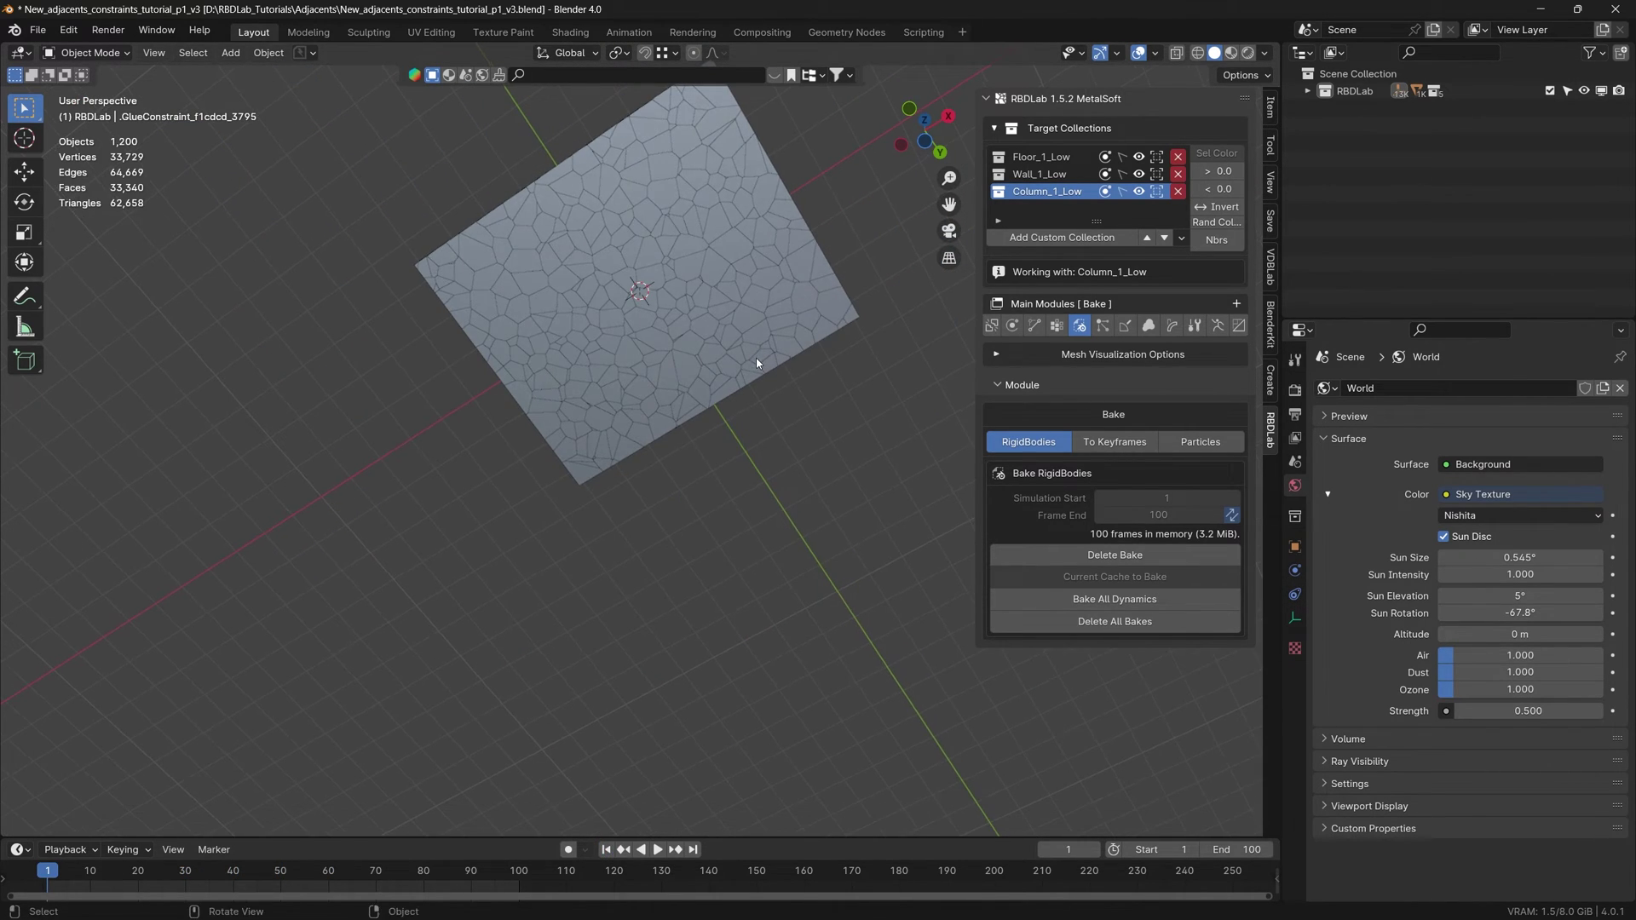
pyautogui.keyDown('shift'); pyautogui.moveTo(753, 357); pyautogui.dragTo(742, 442, button='middle'); pyautogui.keyUp('shift')
# Save the file, delete the bake, and switch the enabled constraints from Adjacent Group to Adjacent Group.003.
pyautogui.hotkey('ctrl', 's')
pyautogui.click(1114, 555)
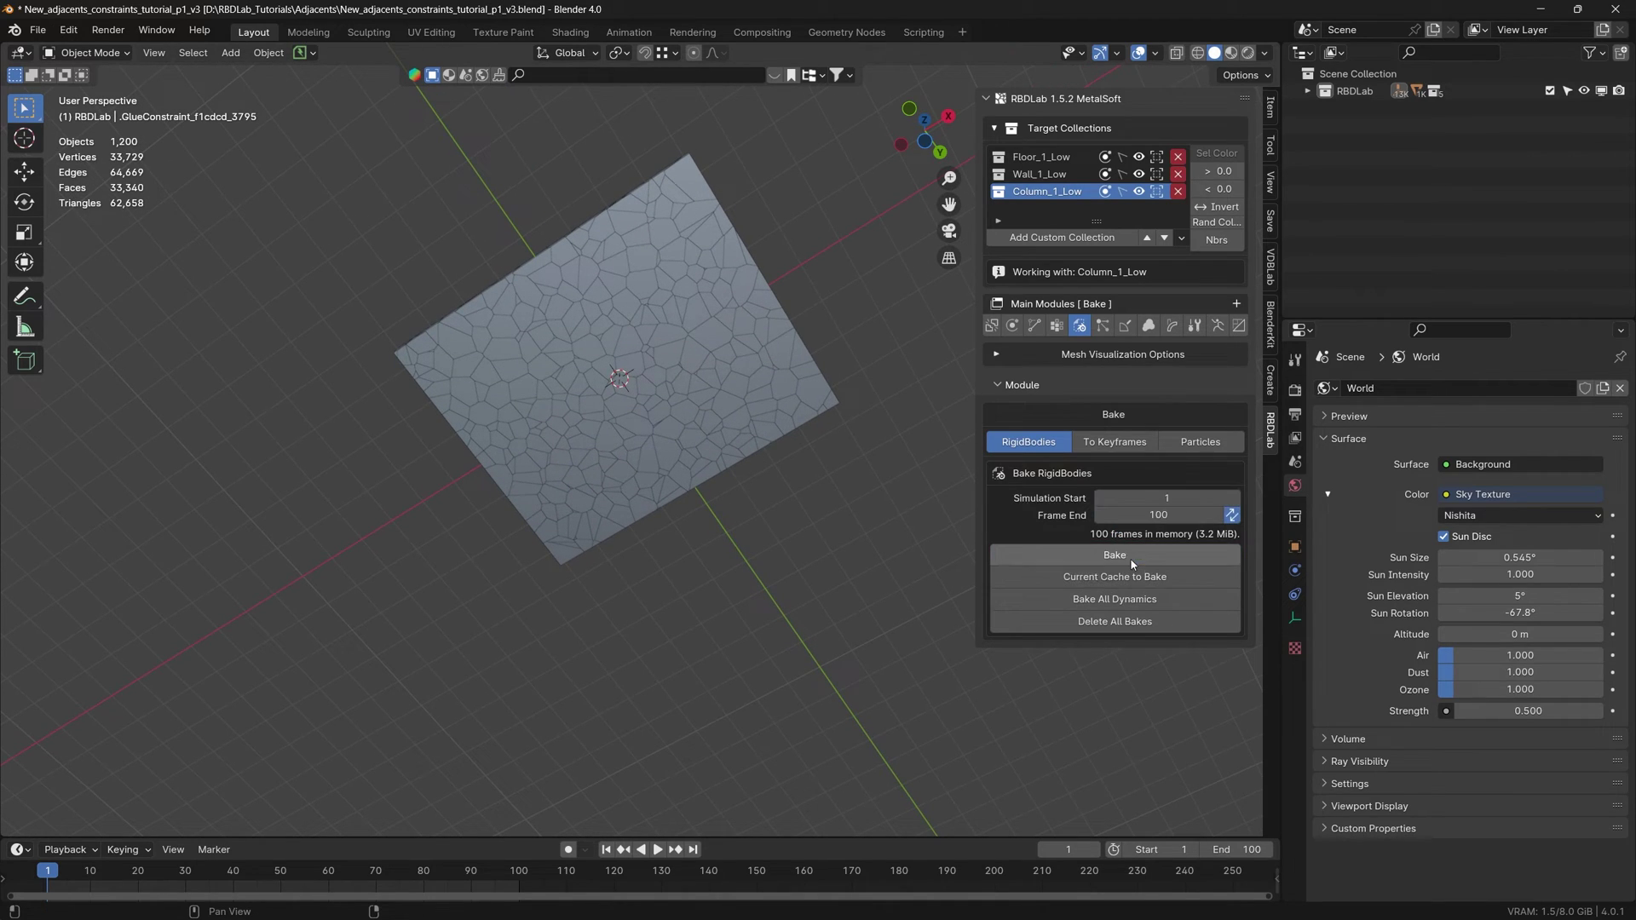
pyautogui.click(1035, 326)
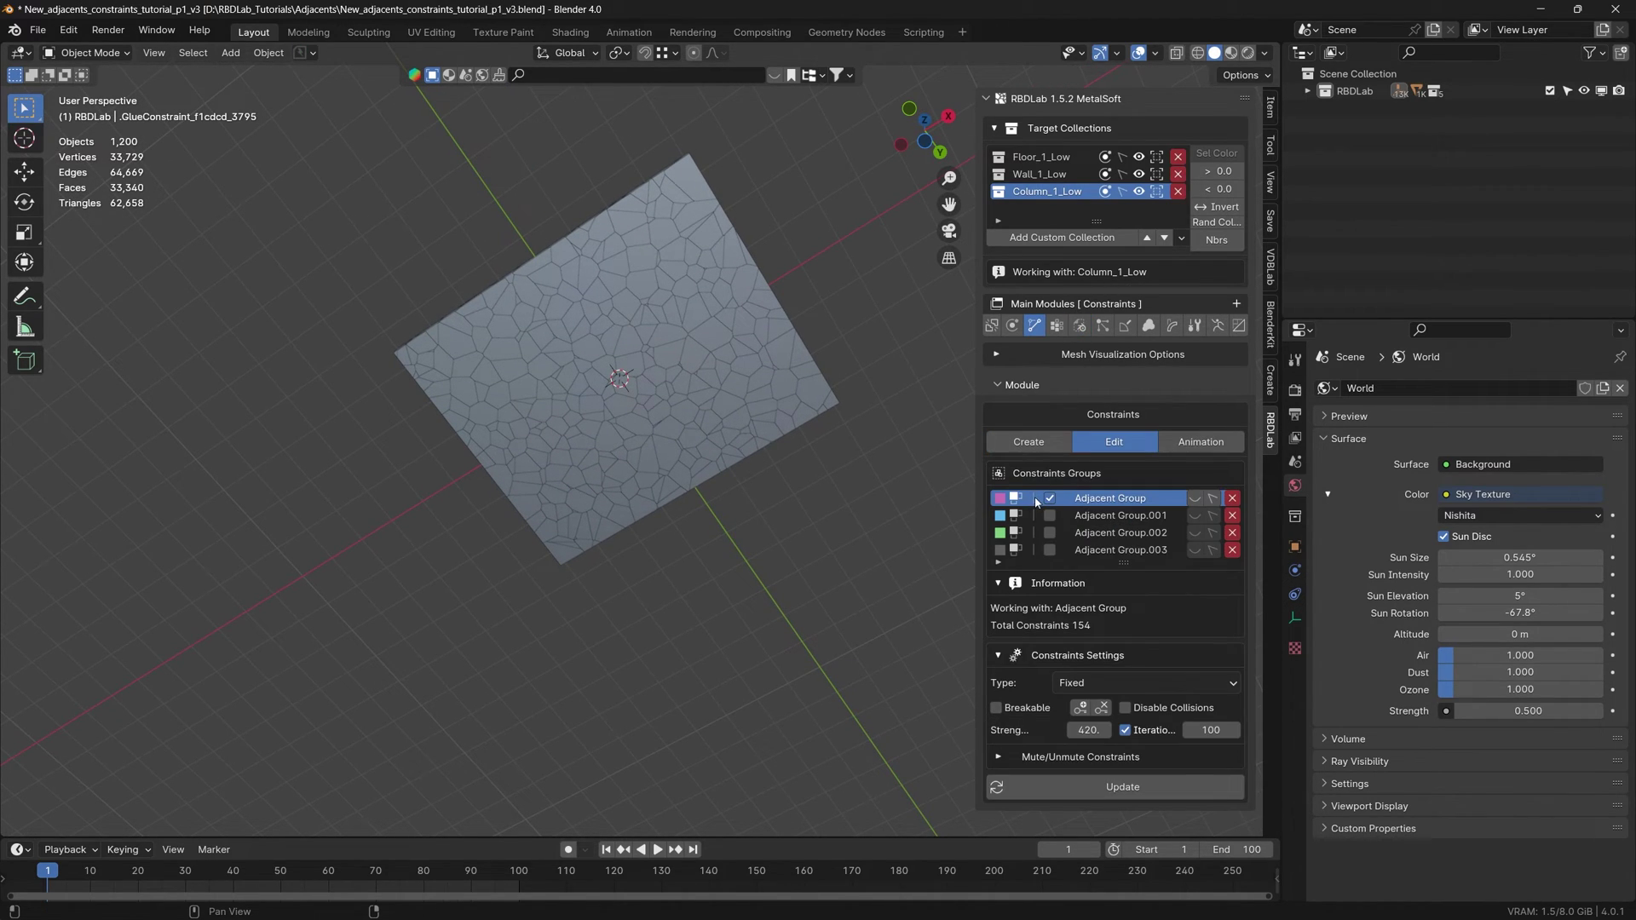
pyautogui.click(1050, 551)
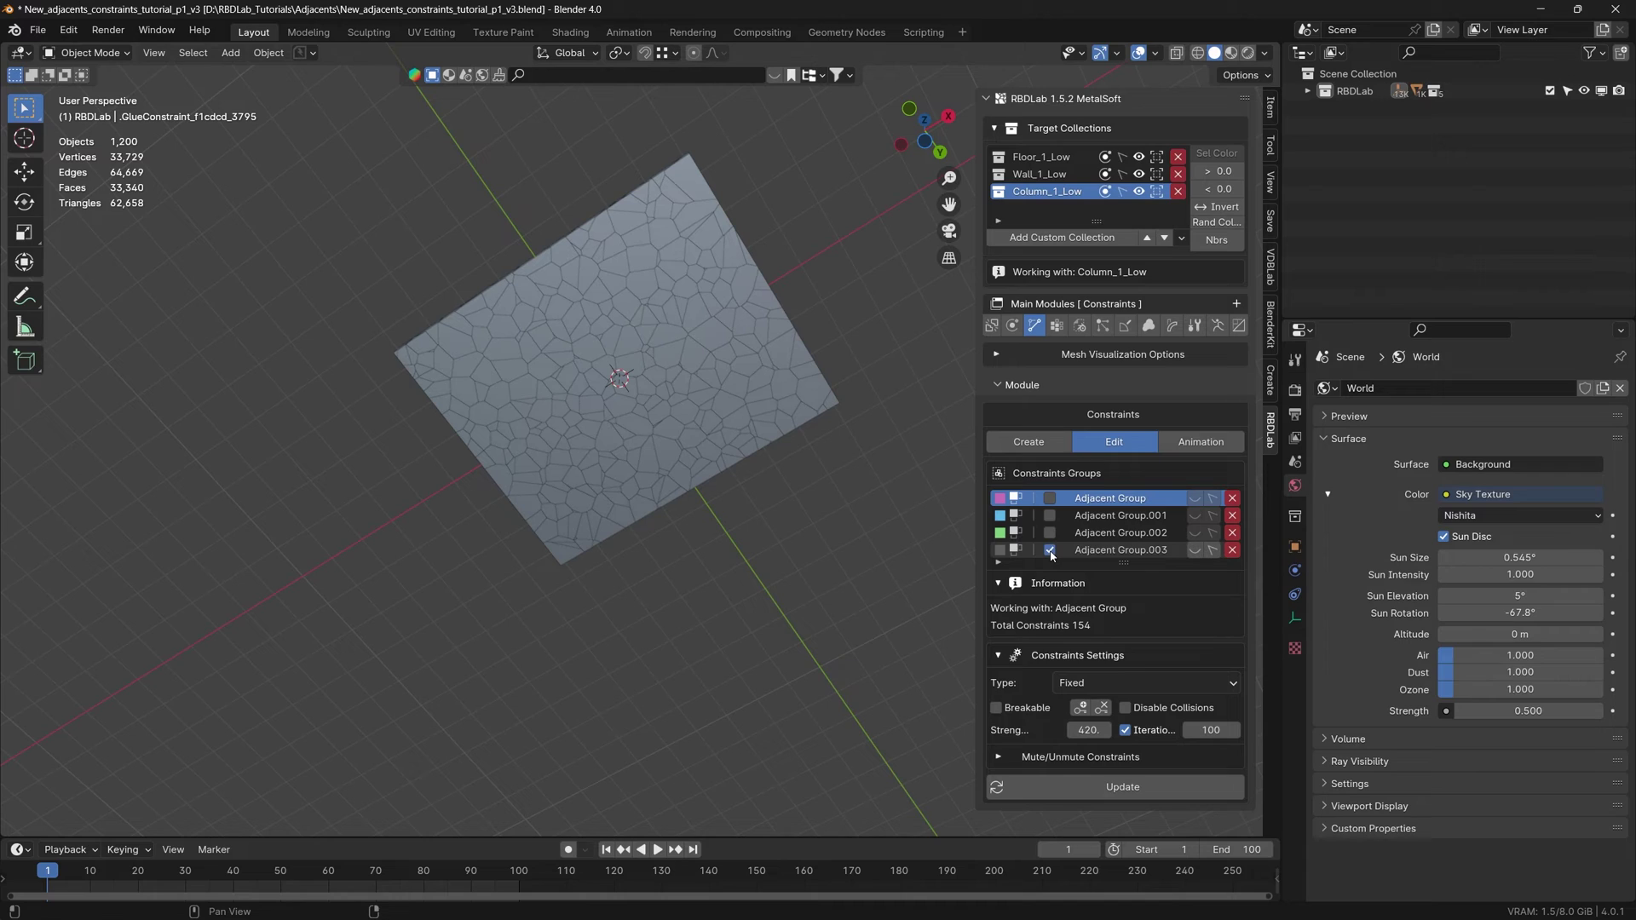
pyautogui.click(1195, 550)
pyautogui.click(1195, 551)
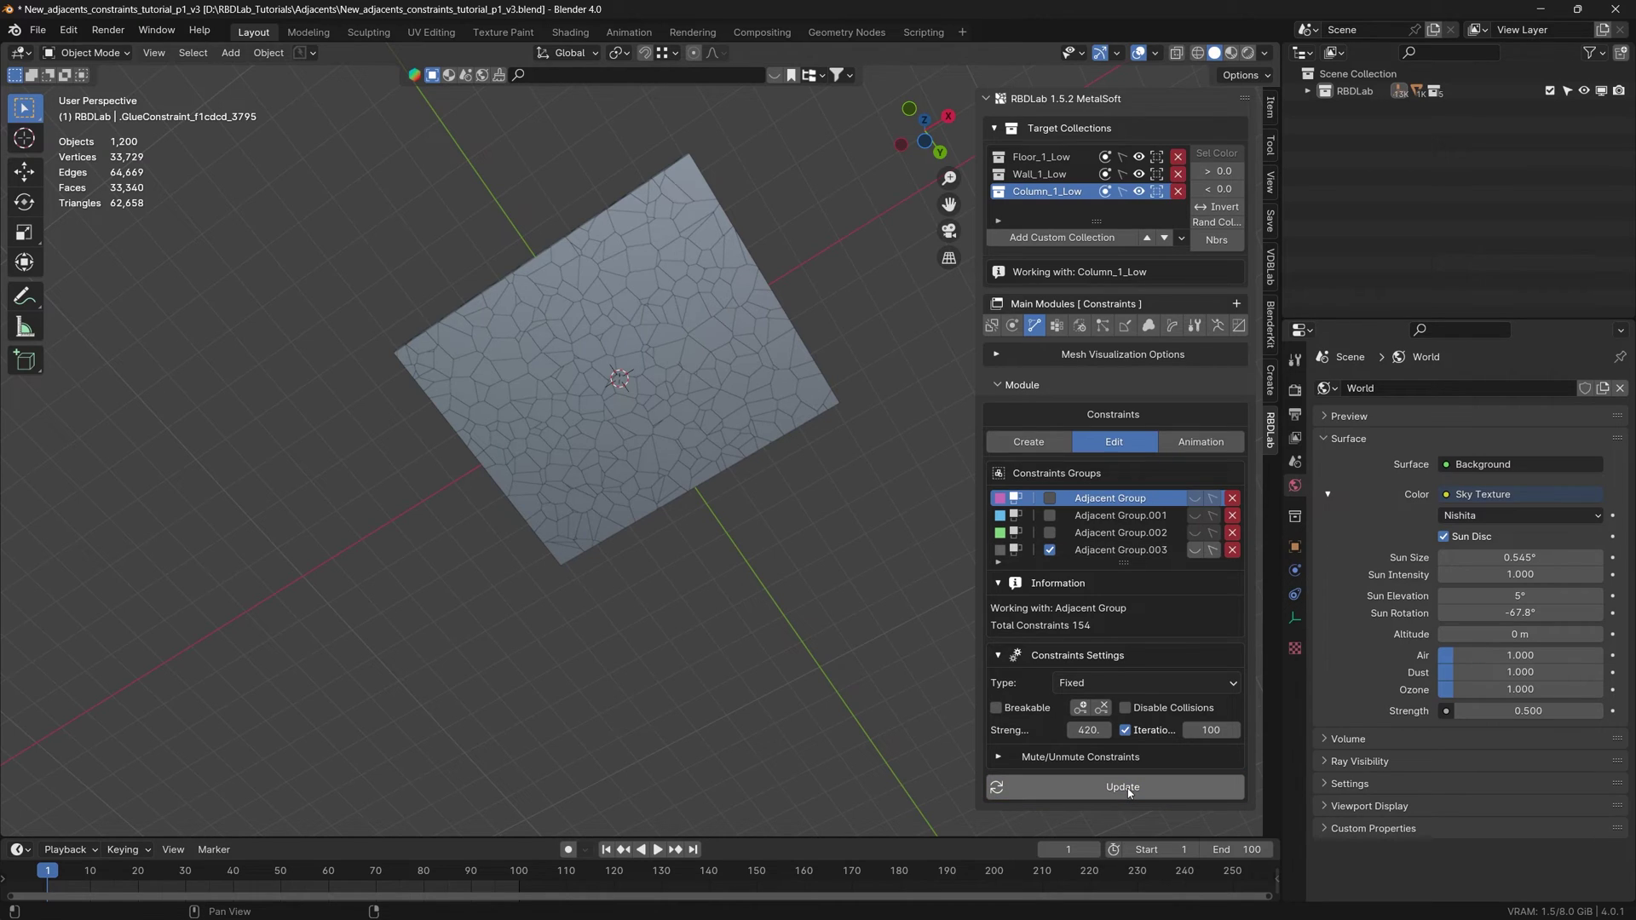
# Bake the rigid bodies with Adjacent Group.003 and play the simulation, examining the floor chunks up close from below.
pyautogui.click(1080, 328)
pyautogui.click(1103, 554)
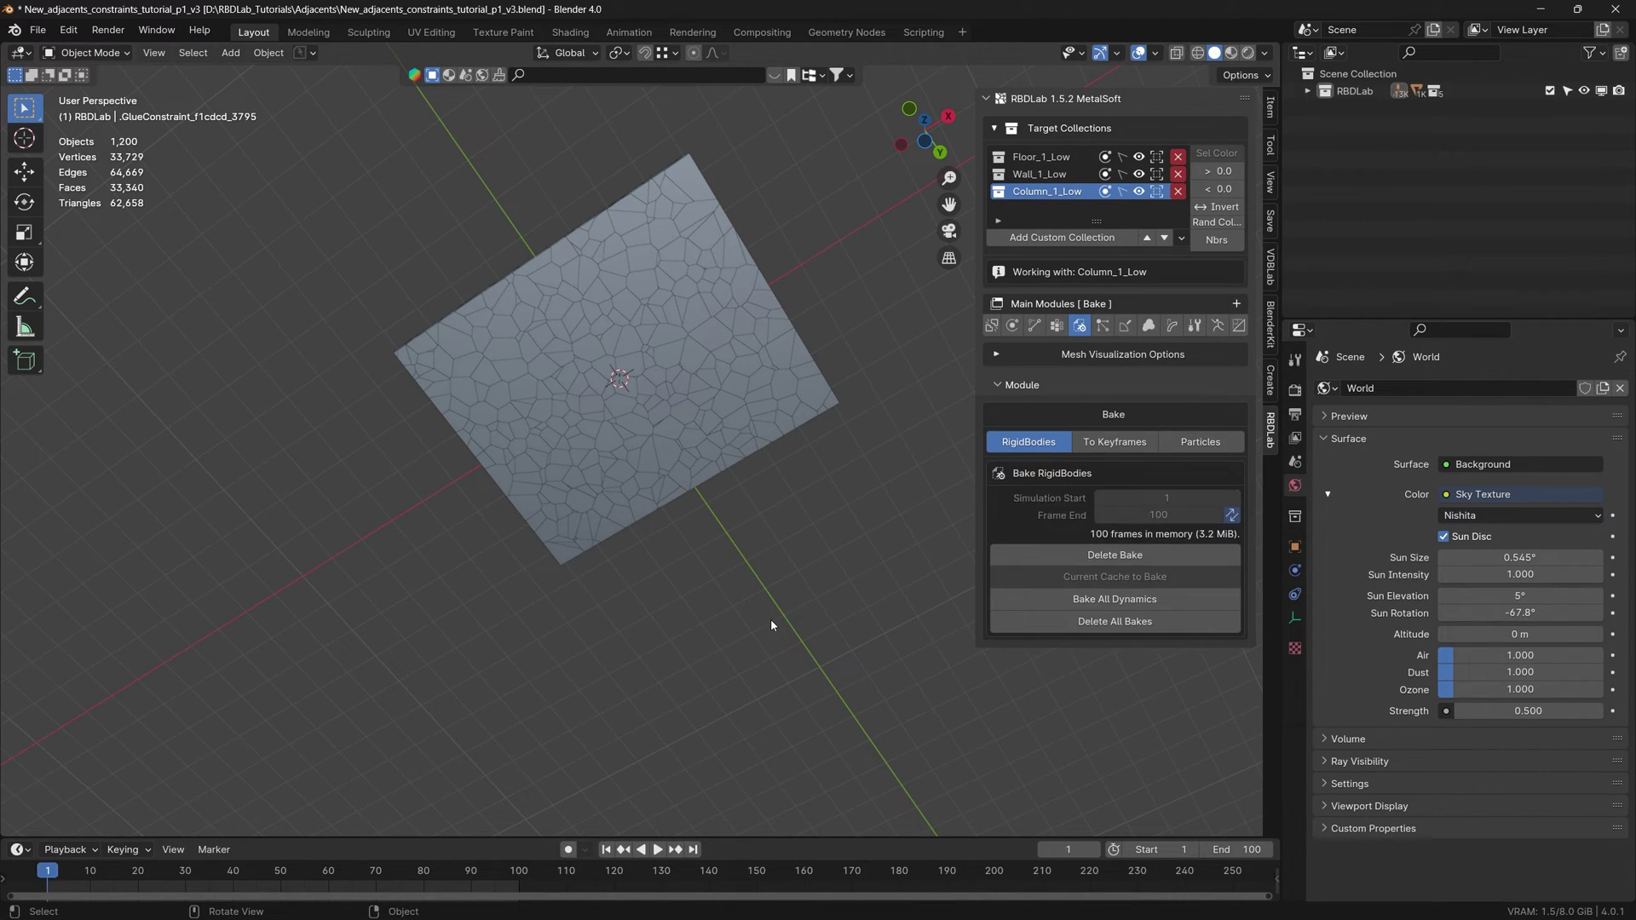
pyautogui.click(658, 849)
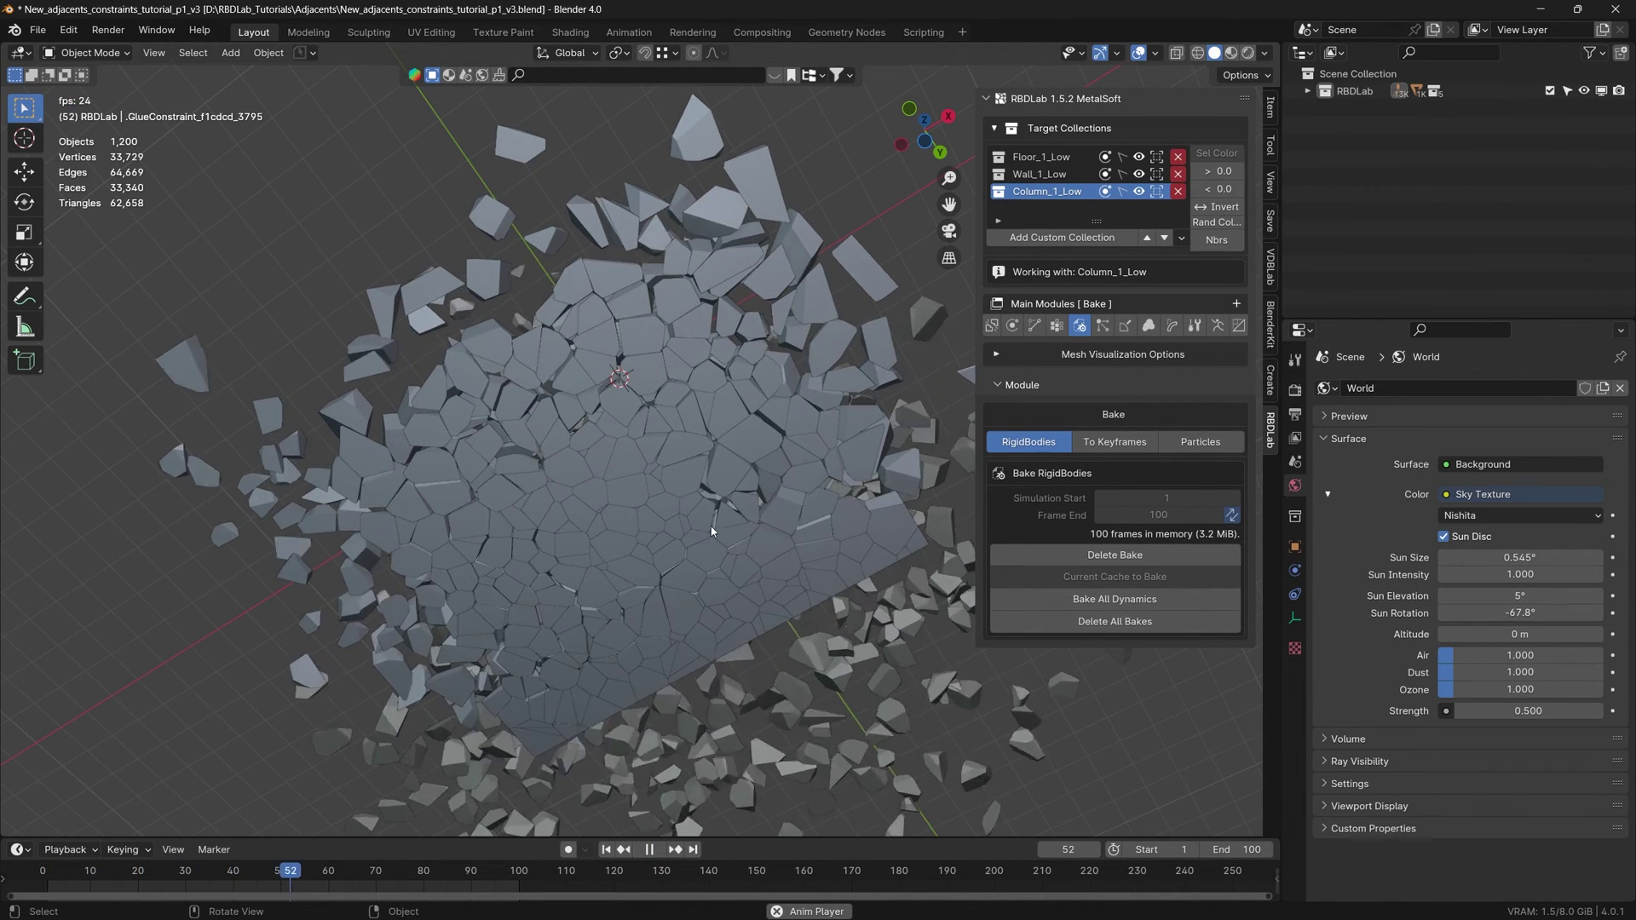
pyautogui.scroll(5, 647, 511)
pyautogui.moveTo(637, 514); pyautogui.dragTo(568, 494, button='middle')
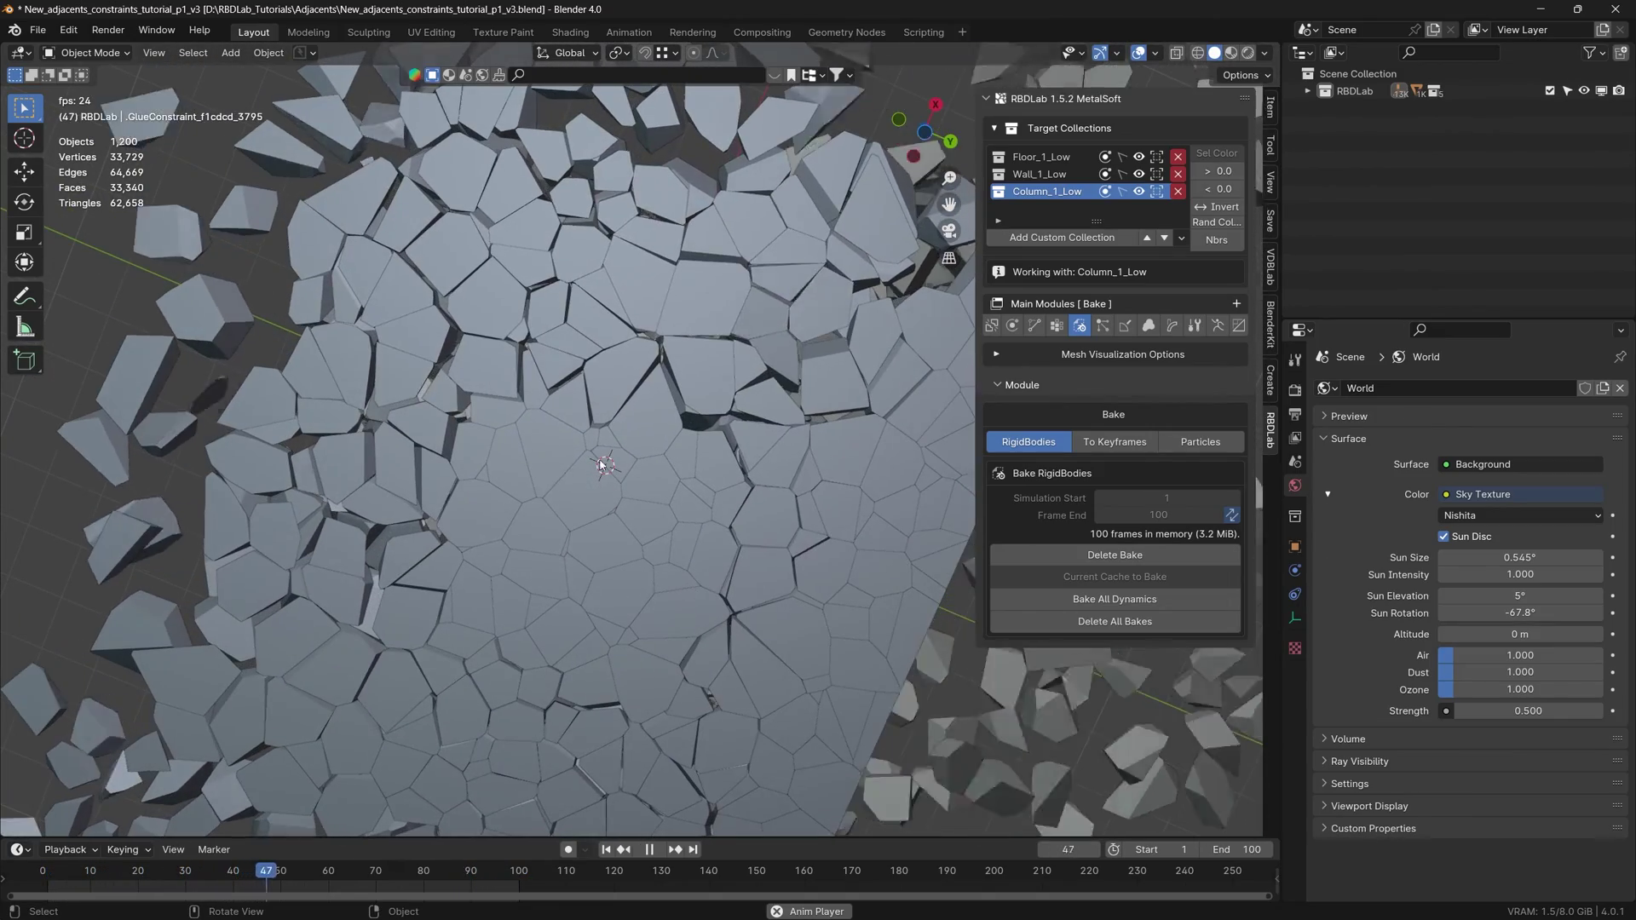
# Inspect the collapsed rubble from the side with playback paused at frame 70, and delete the rigid body bake.
pyautogui.moveTo(540, 510); pyautogui.dragTo(778, 810, button='middle')
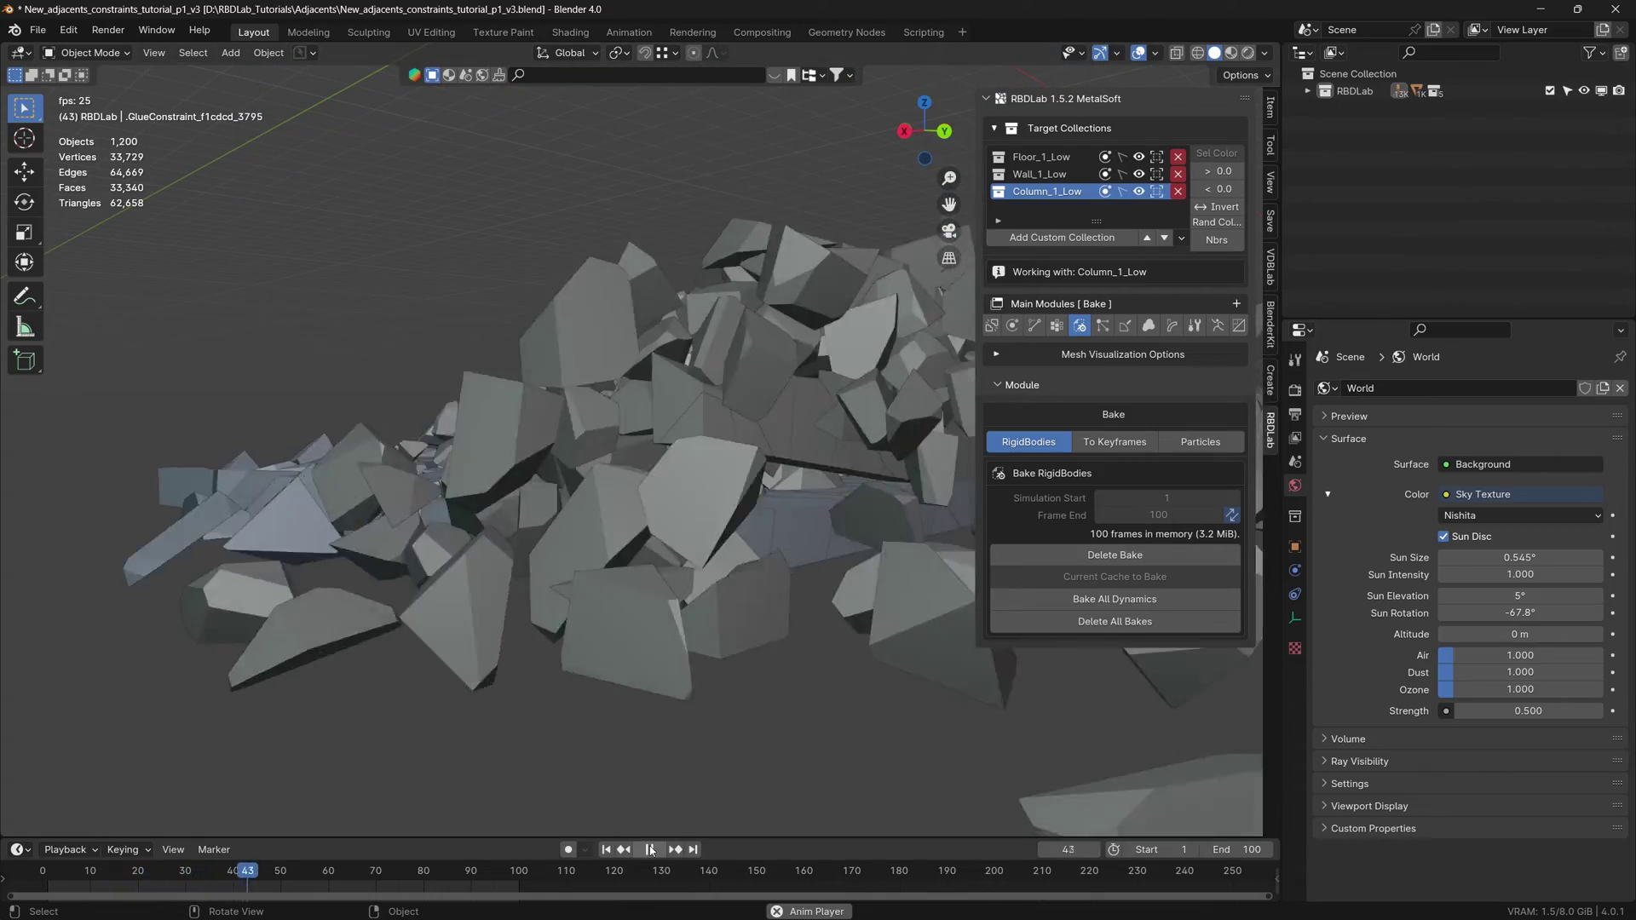
pyautogui.press('space')
pyautogui.scroll(-3, 818, 603)
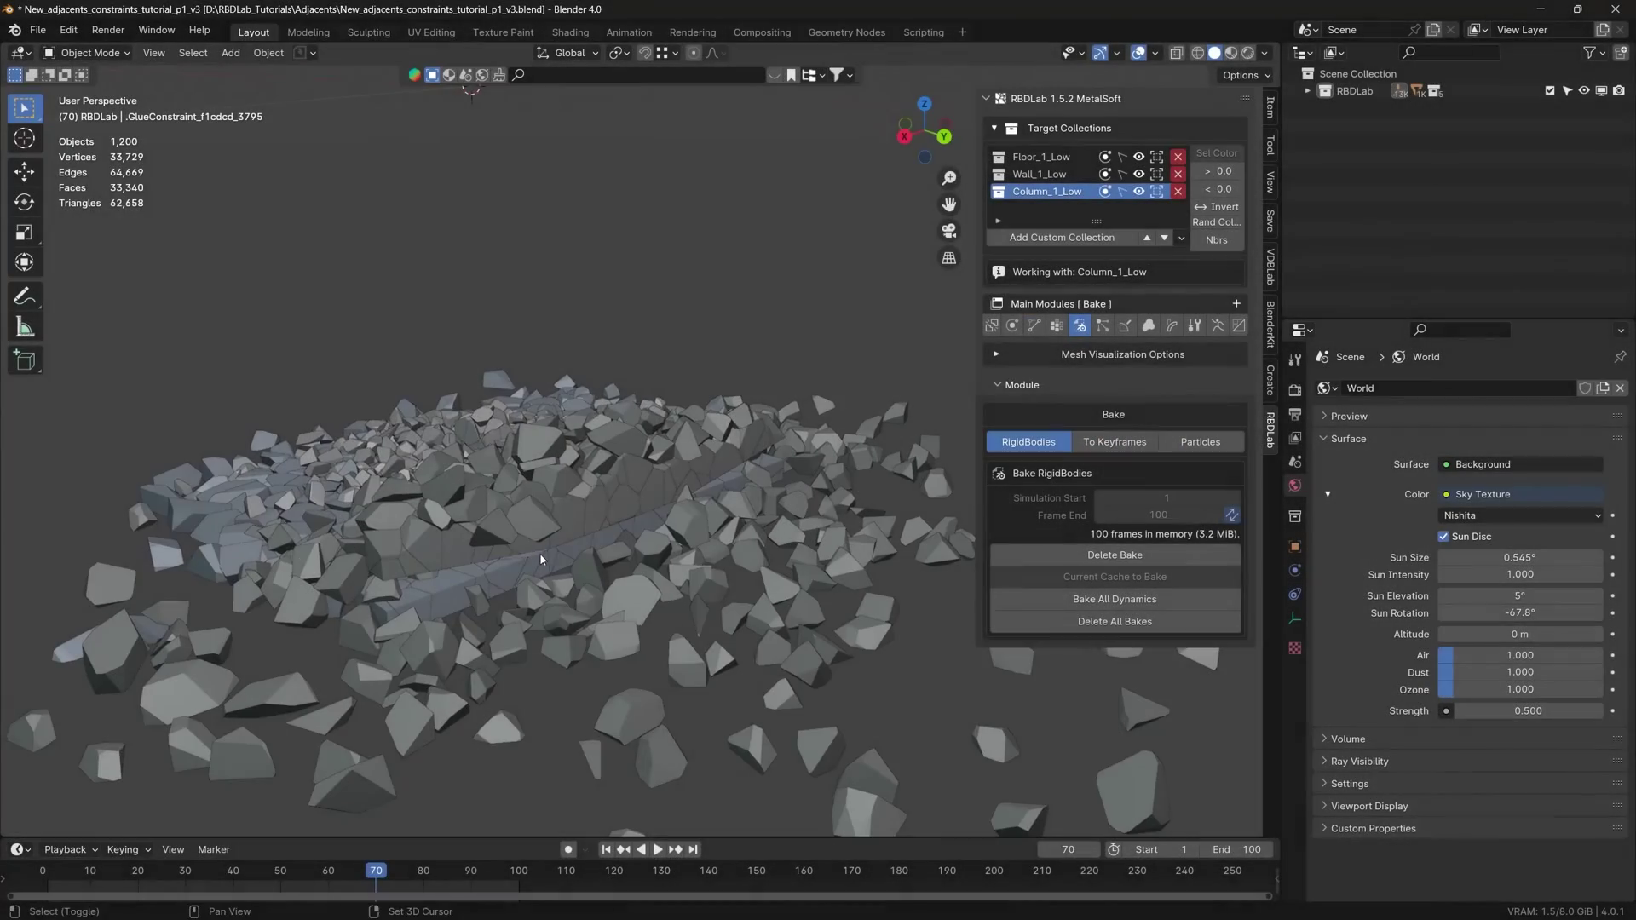
pyautogui.moveTo(541, 559); pyautogui.dragTo(788, 607, button='middle')
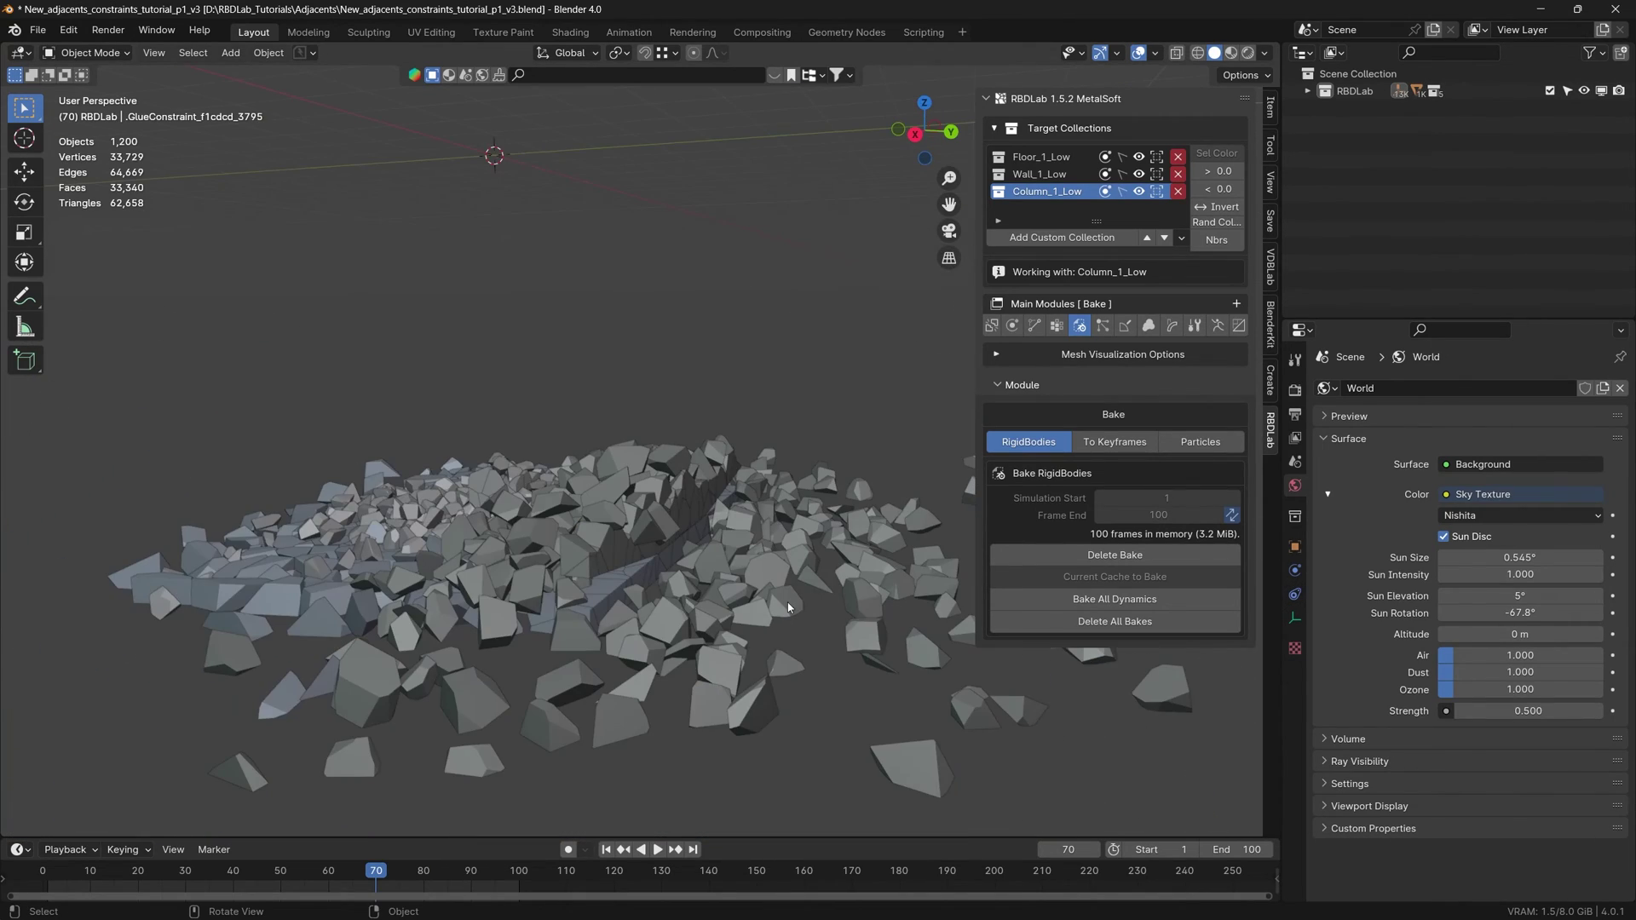
pyautogui.click(1133, 555)
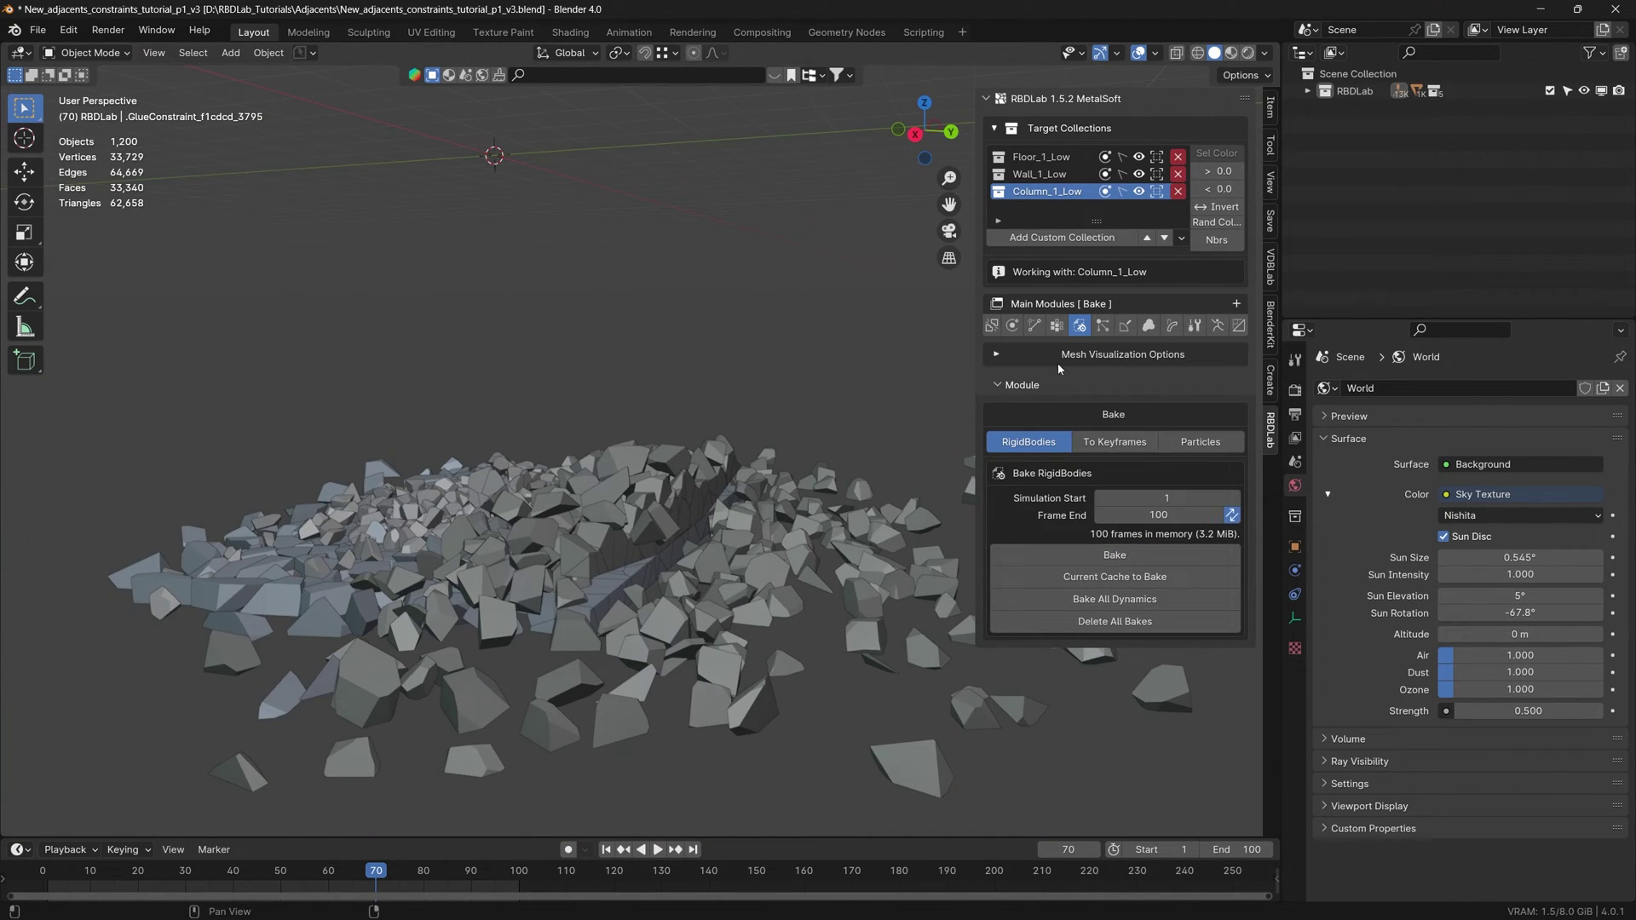
pyautogui.click(1034, 326)
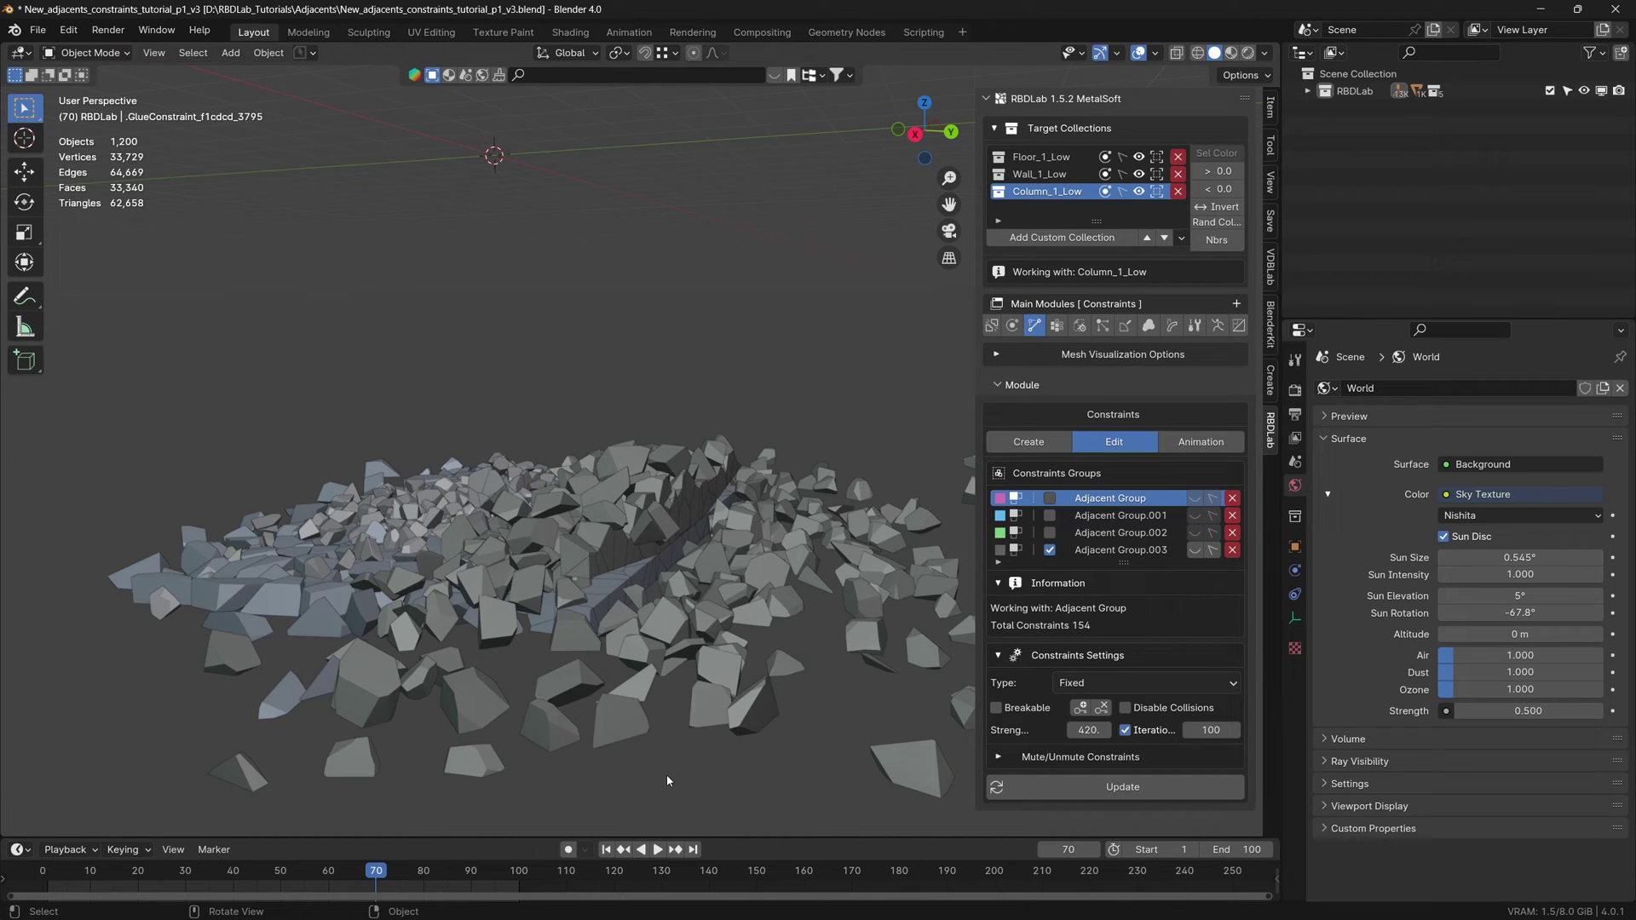
# Switch to the Blender window with New_adjacents_constraints_tutorial_p2.blend and examine the seam between the car's fractured front fender and door.
pyautogui.moveTo(343, 900)
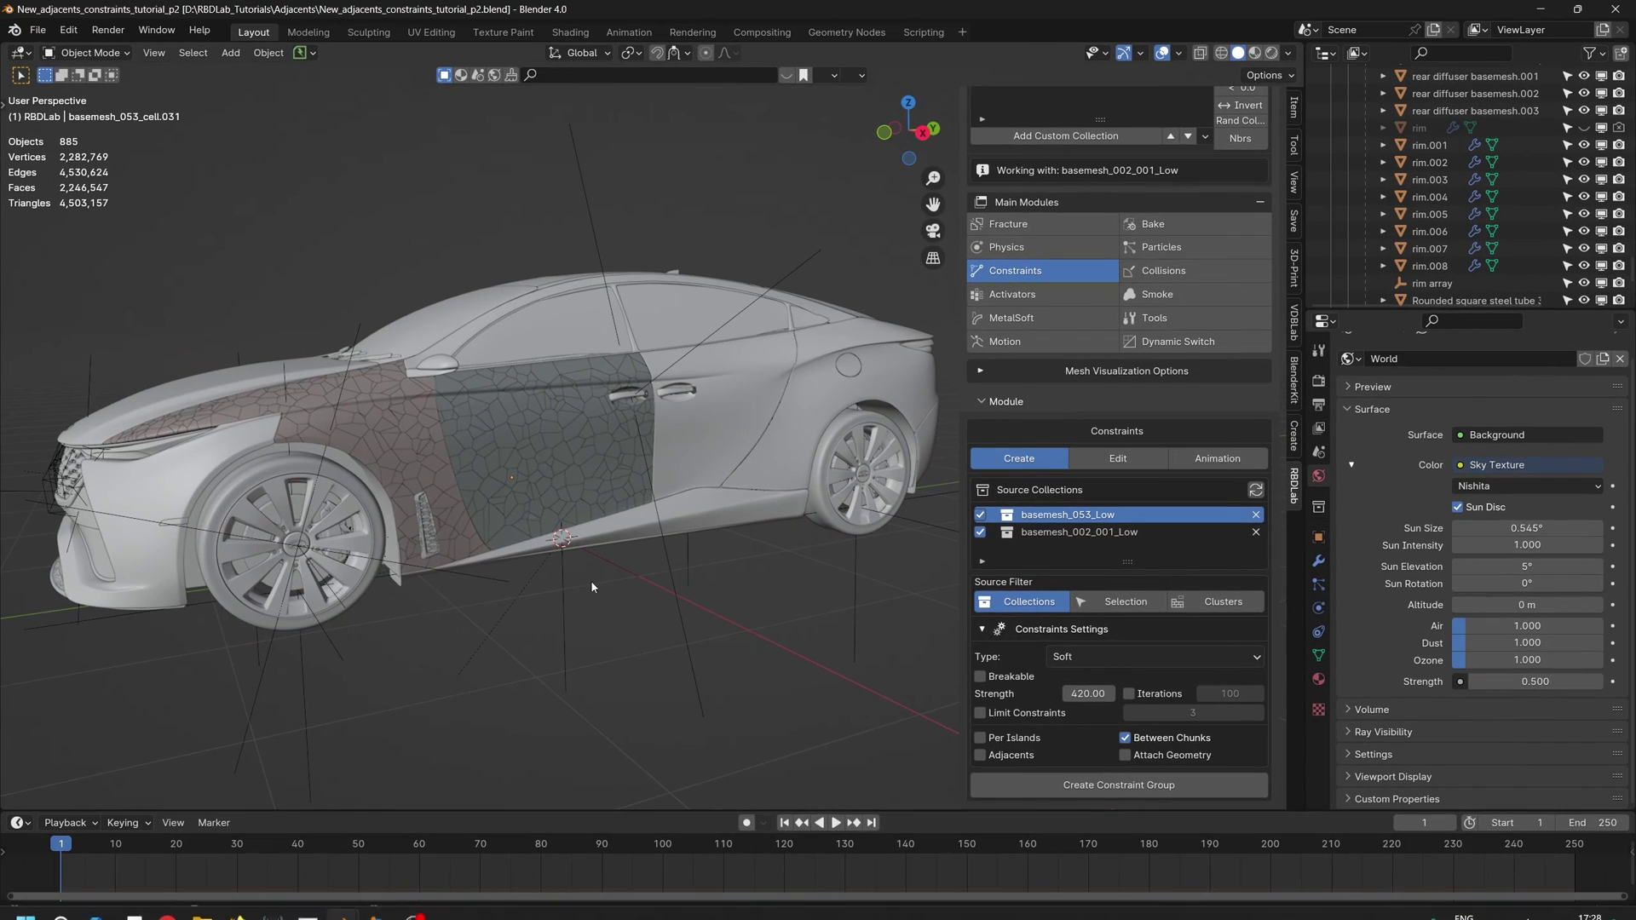
pyautogui.click(259, 835)
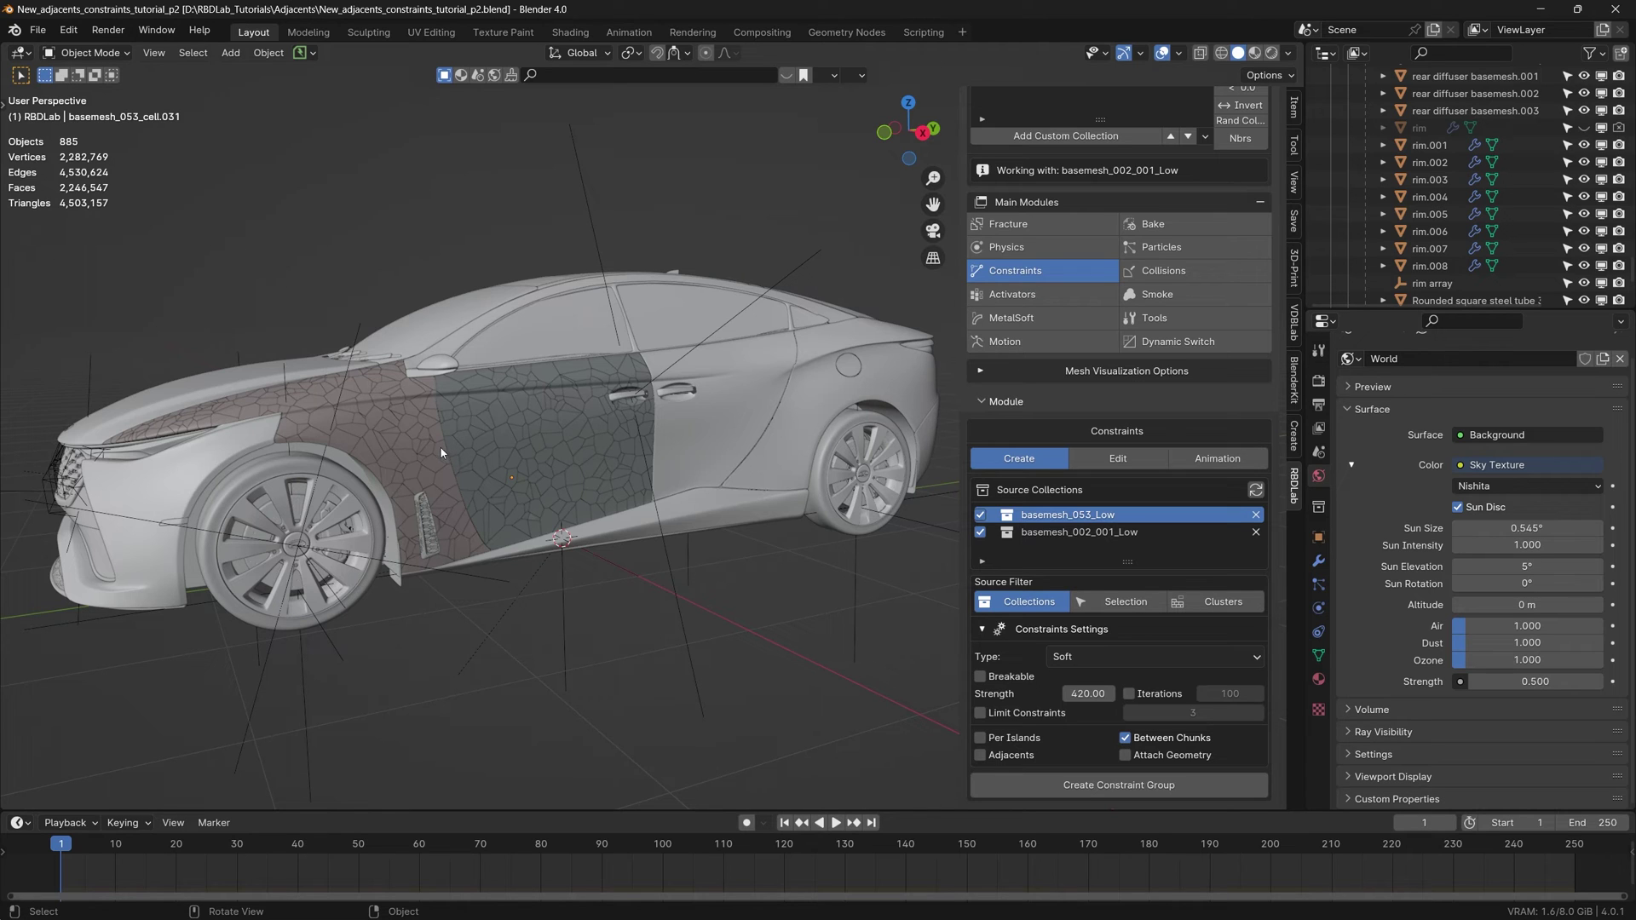
pyautogui.scroll(10, 440, 453)
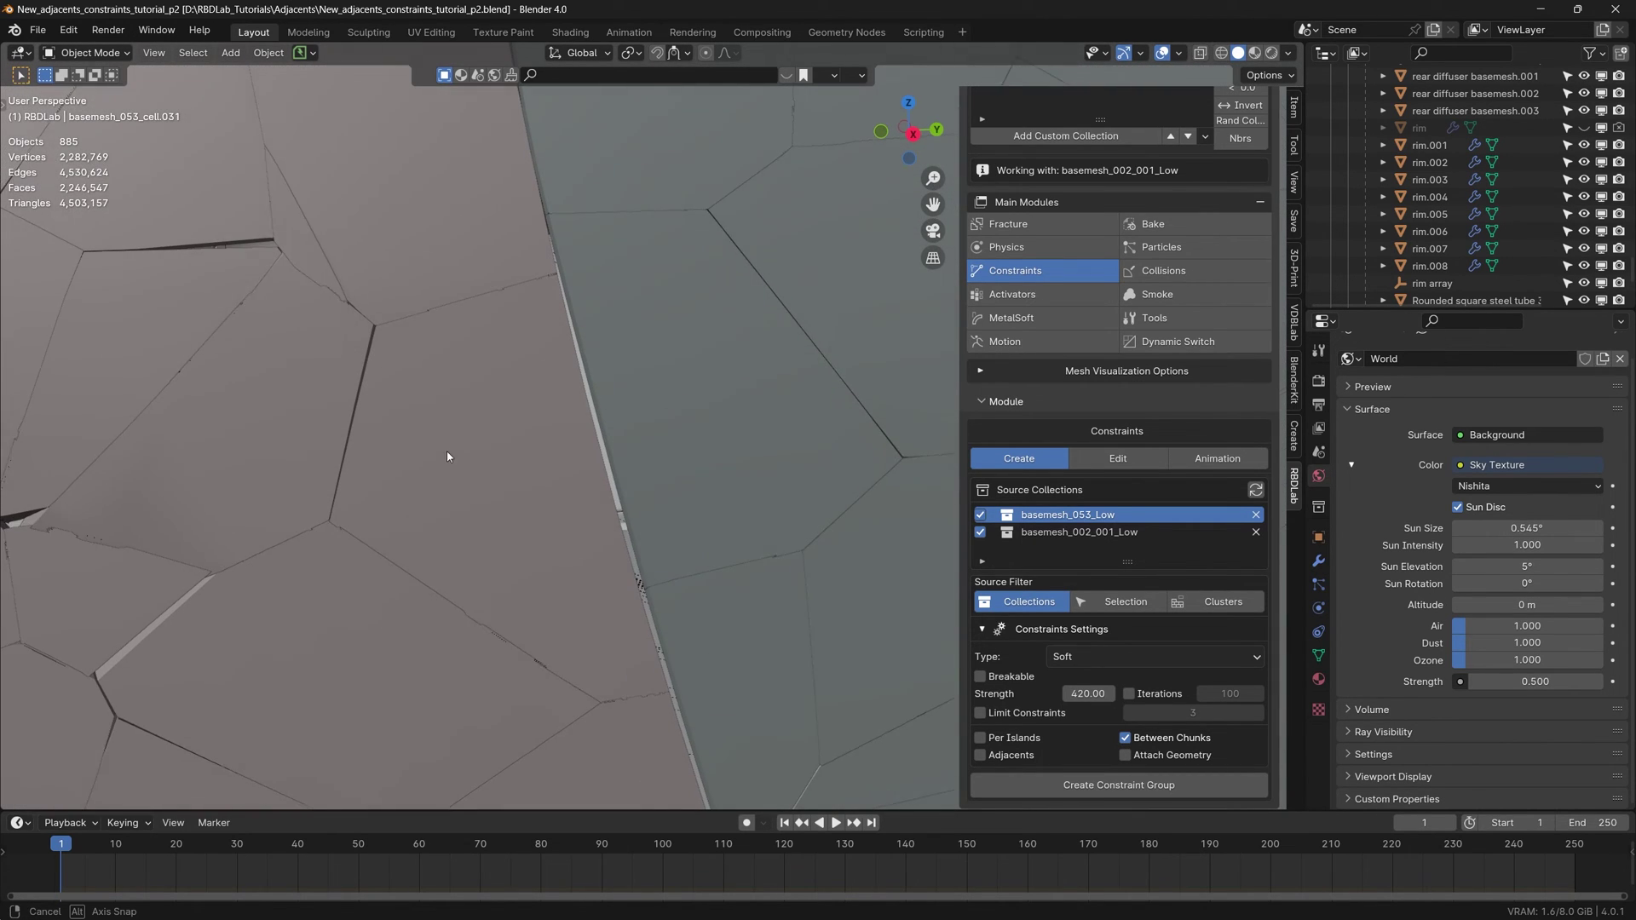
pyautogui.moveTo(446, 451)
pyautogui.mouseDown(button='middle')
pyautogui.moveTo(628, 464)
pyautogui.moveTo(451, 477)
pyautogui.mouseUp(button='middle')
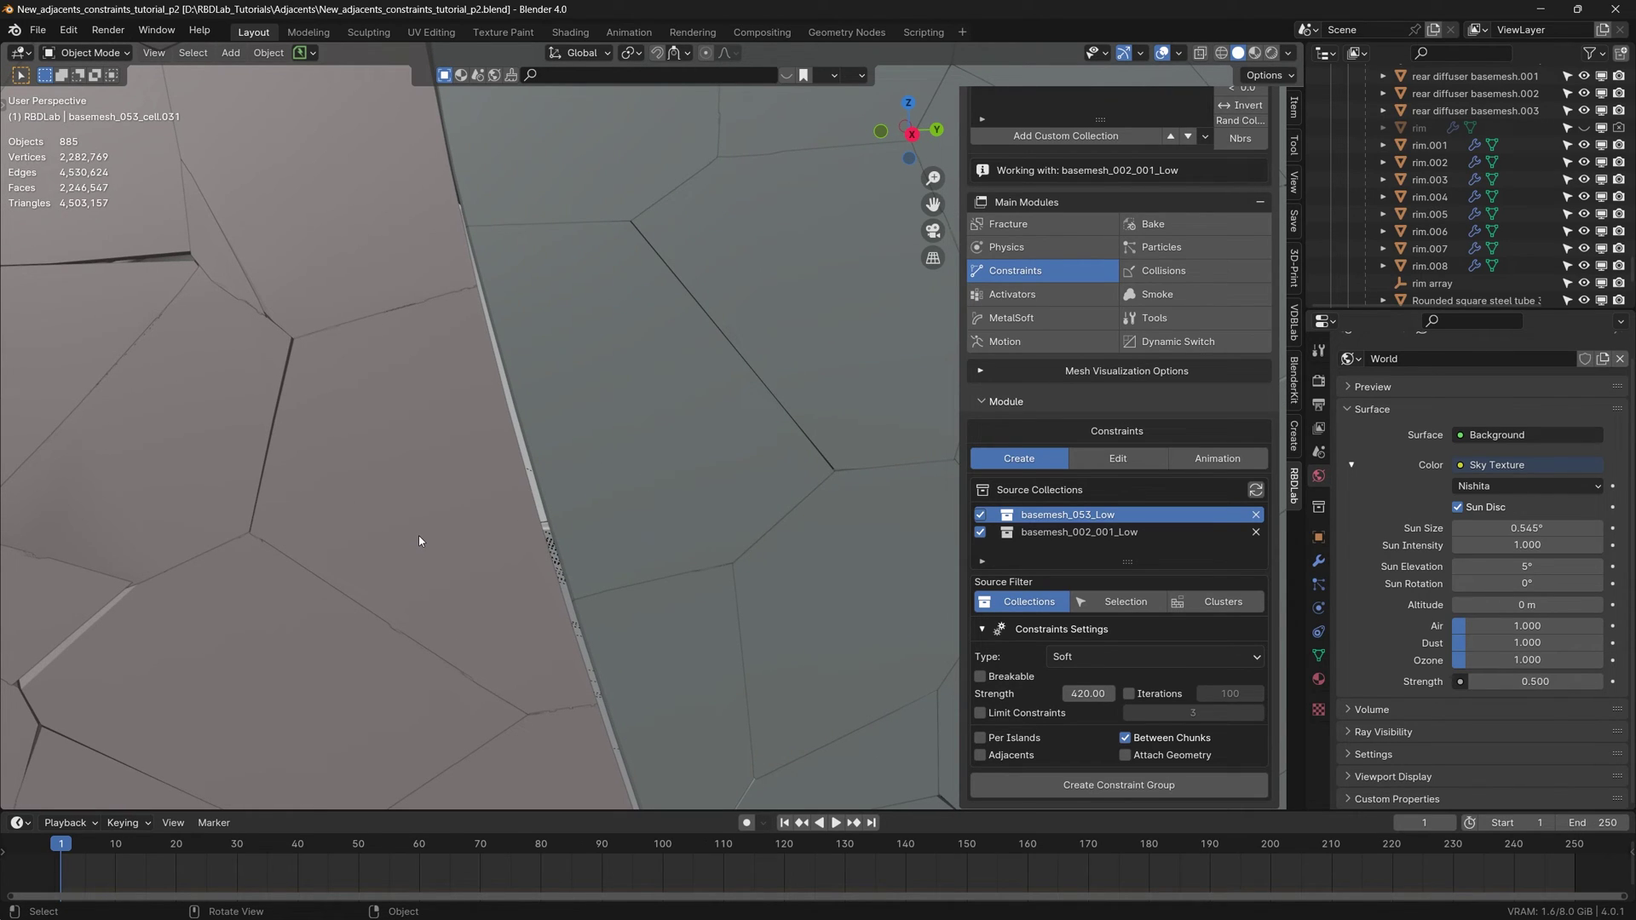
pyautogui.scroll(-8, 418, 535)
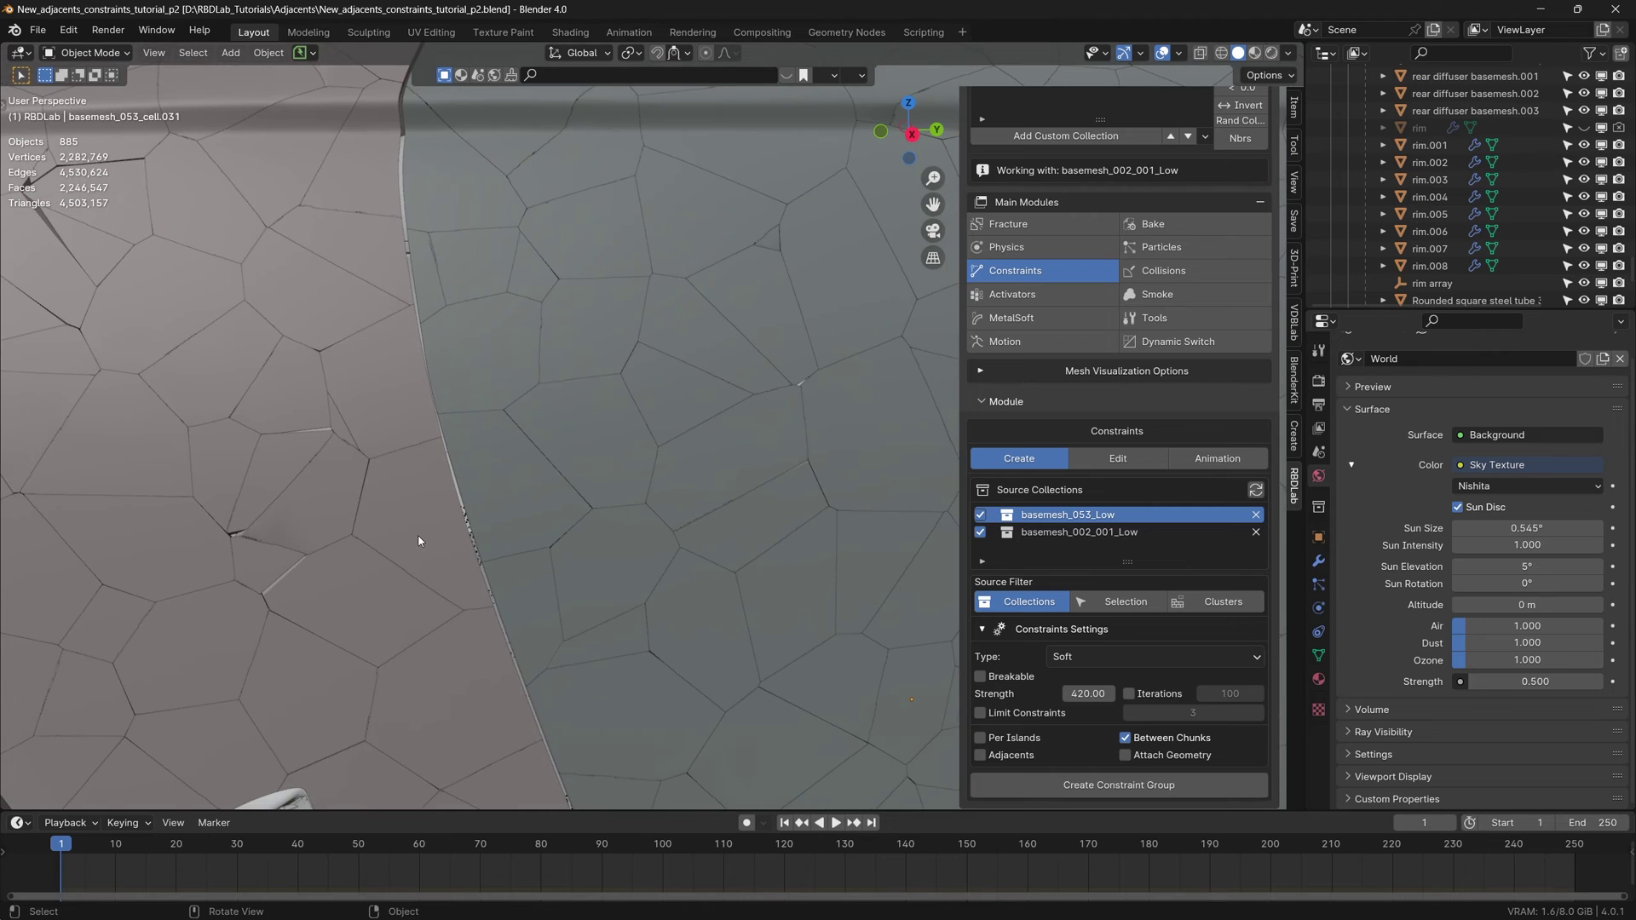
pyautogui.scroll(-3, 550, 620)
pyautogui.scroll(-5, 613, 608)
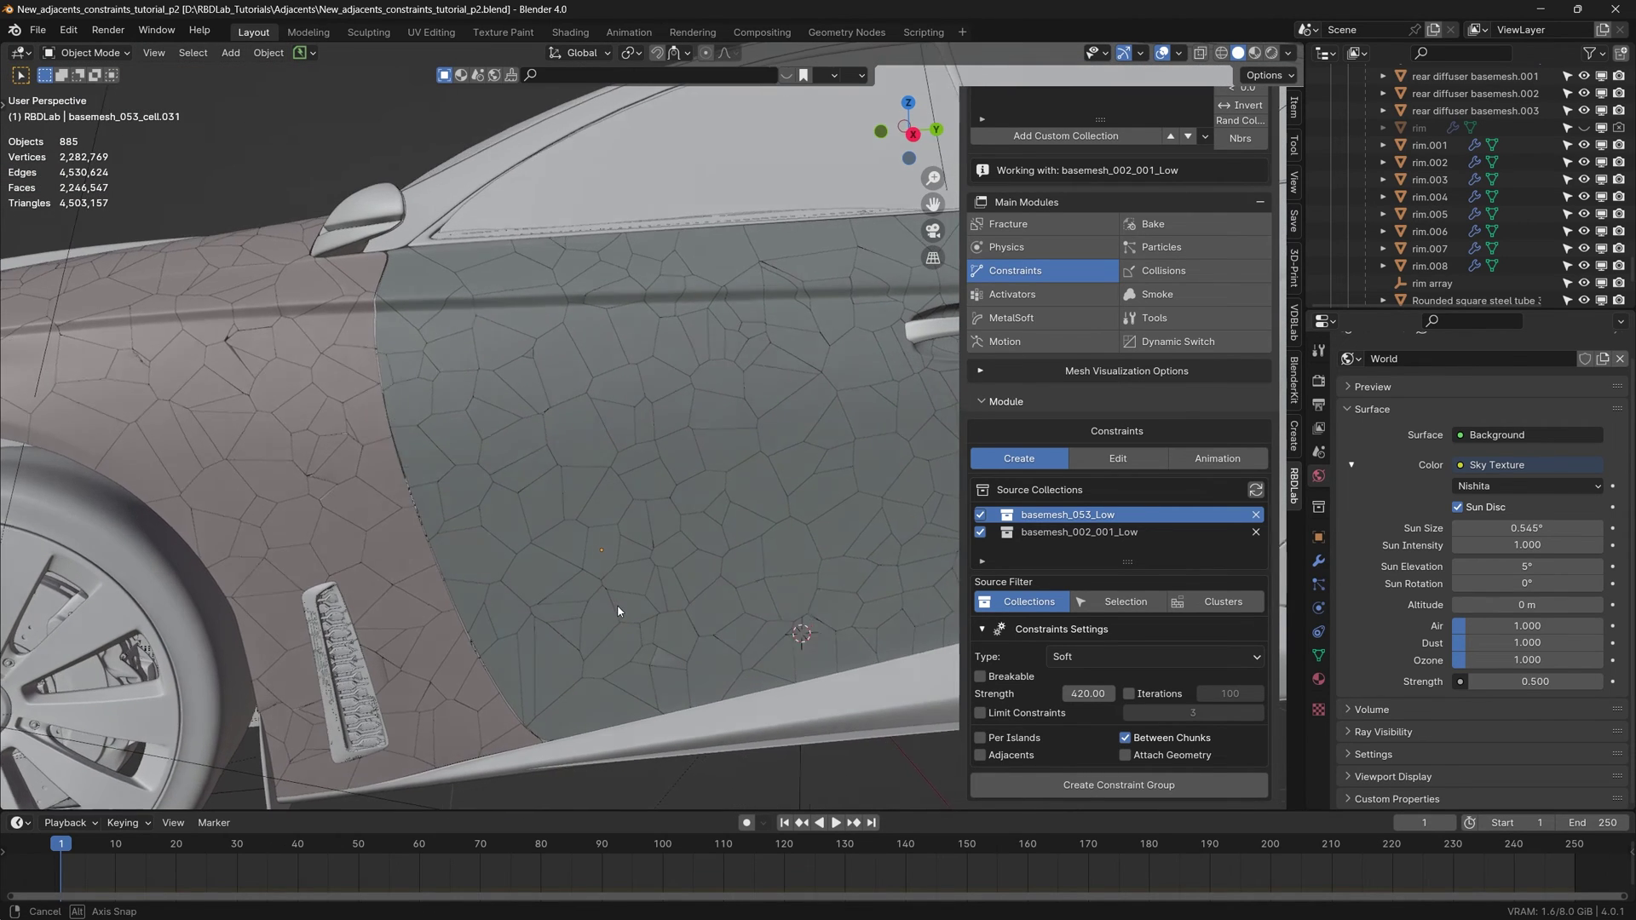
pyautogui.scroll(-6, 580, 629)
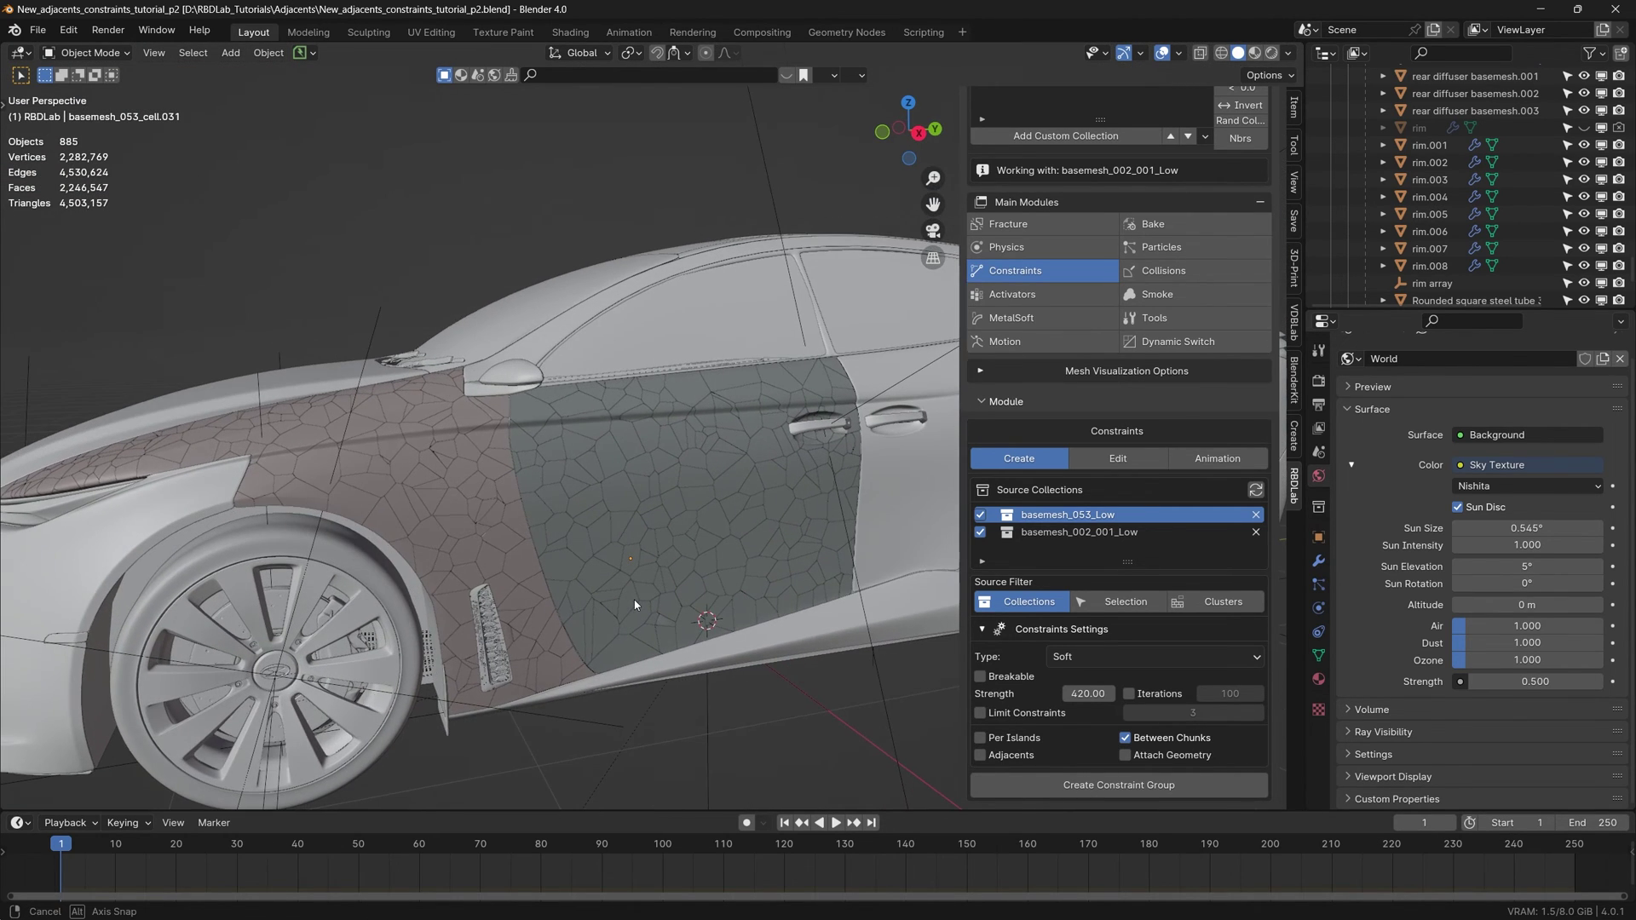
pyautogui.moveTo(693, 597); pyautogui.dragTo(603, 567, button='middle')
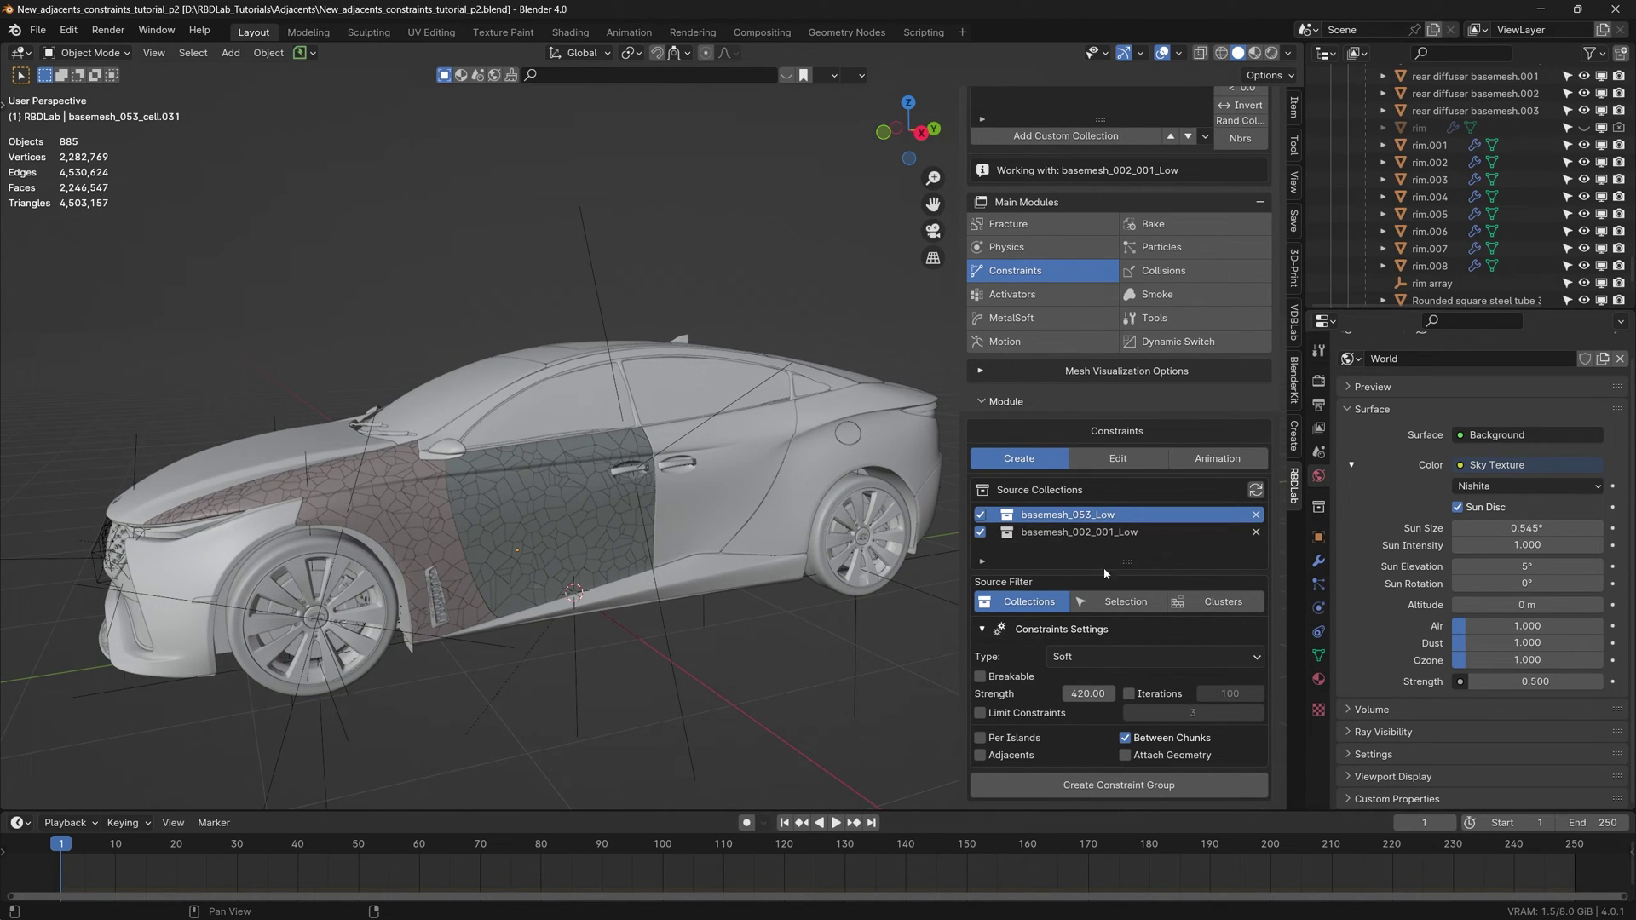
# Enable Adjacents for the car's constraints, select the adjacent chunks using Automatic neighbor search, and save the file.
pyautogui.click(980, 756)
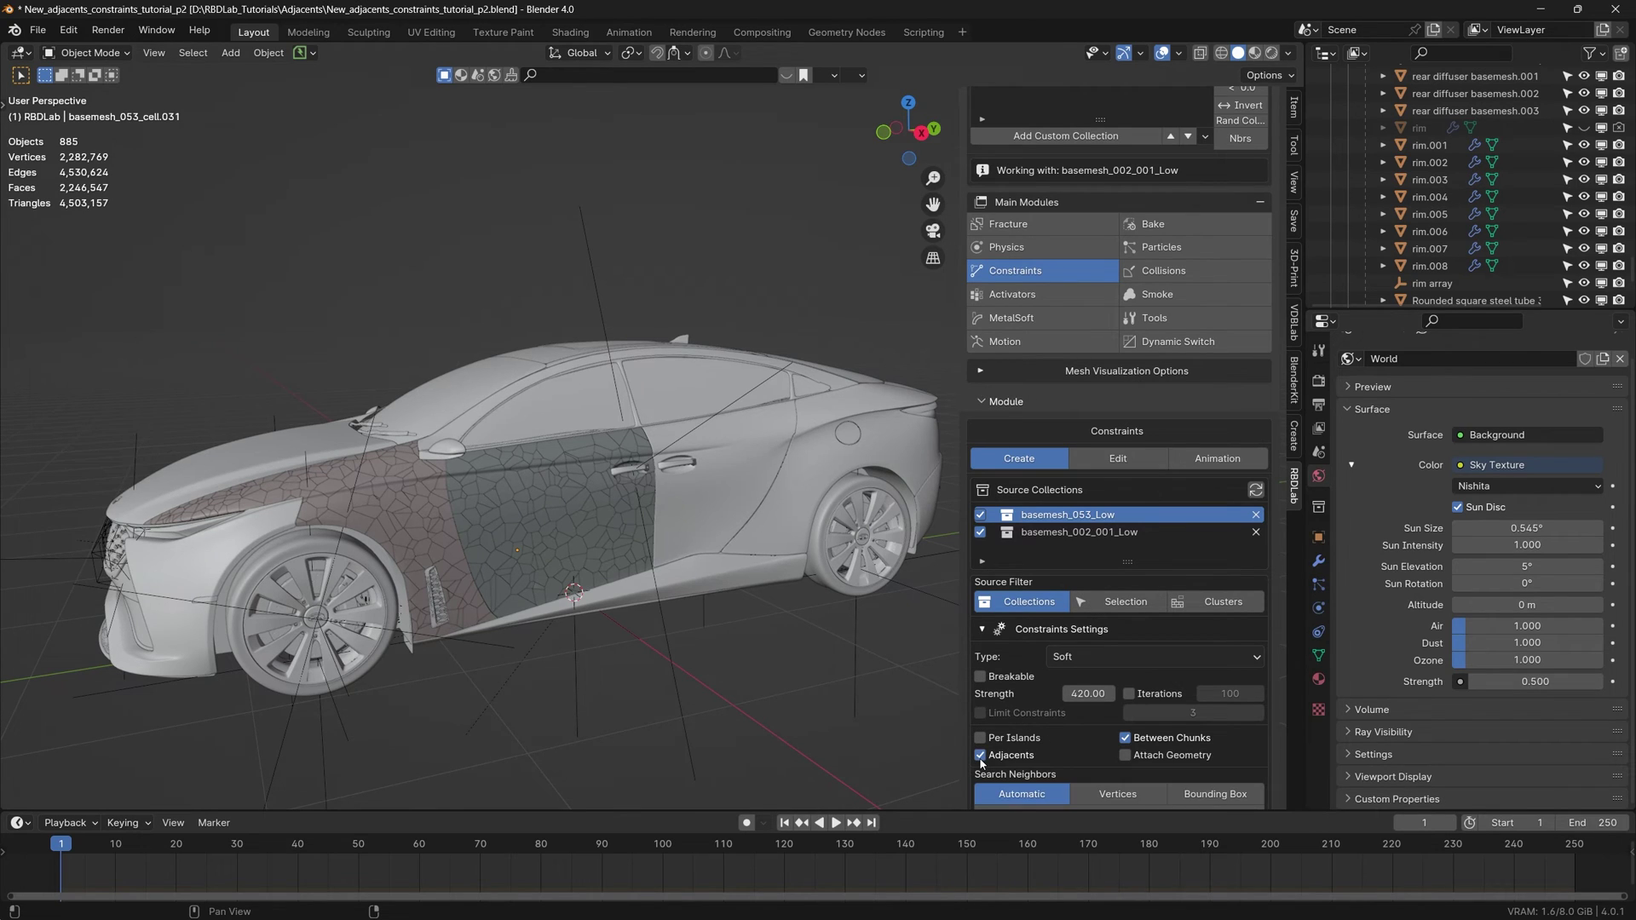
pyautogui.scroll(-3, 1101, 743)
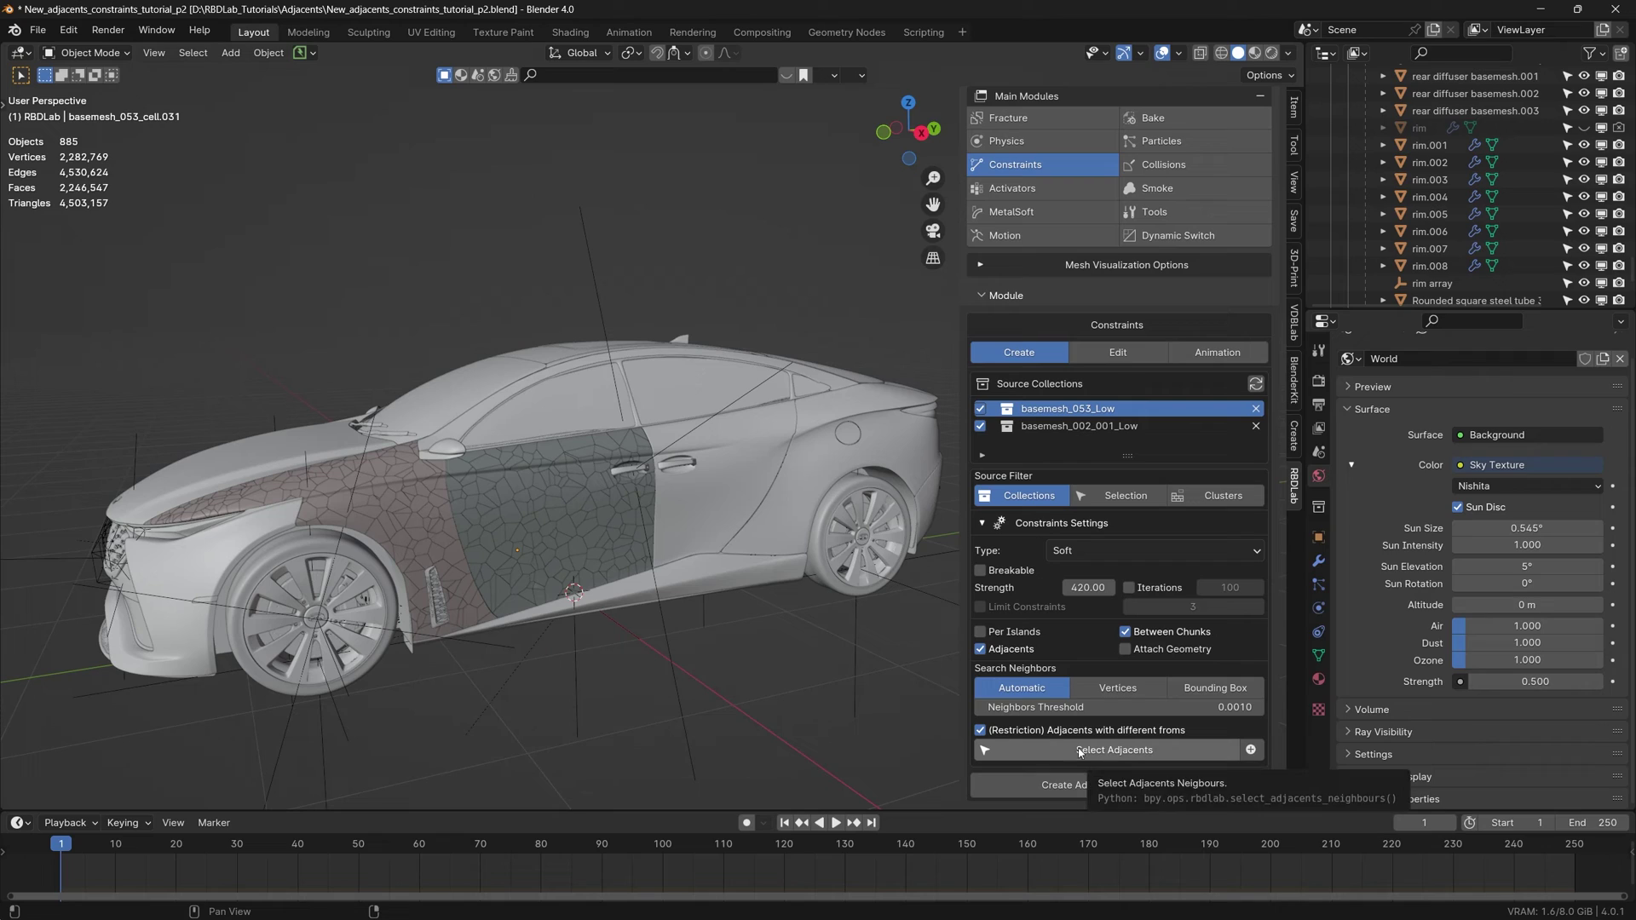
pyautogui.click(1116, 749)
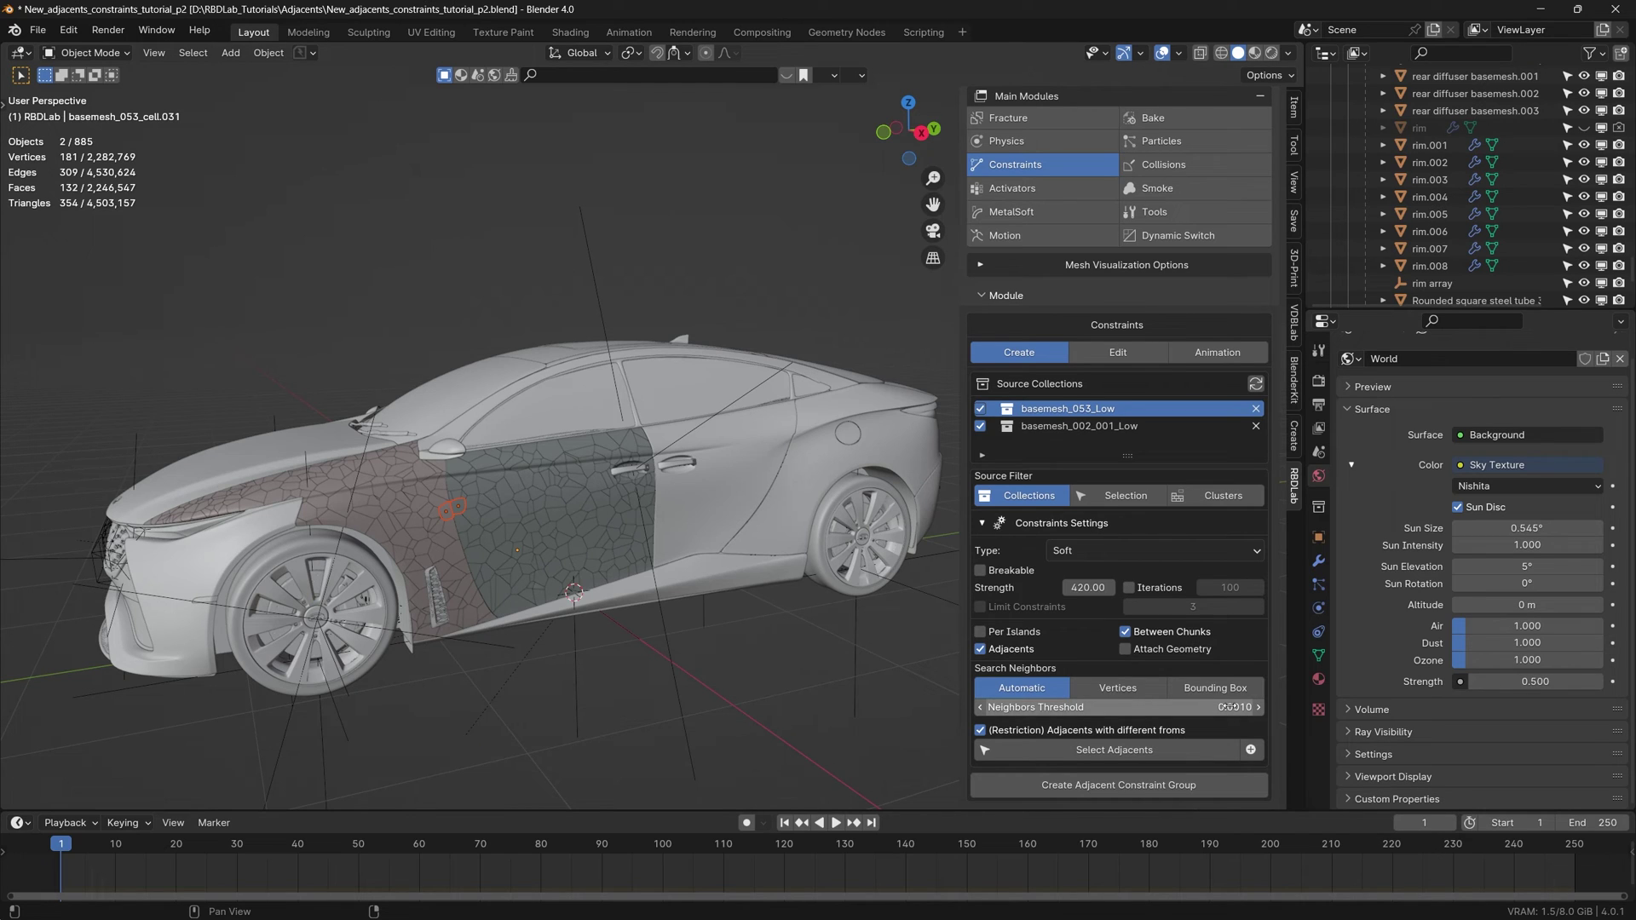
pyautogui.scroll(4, 464, 509)
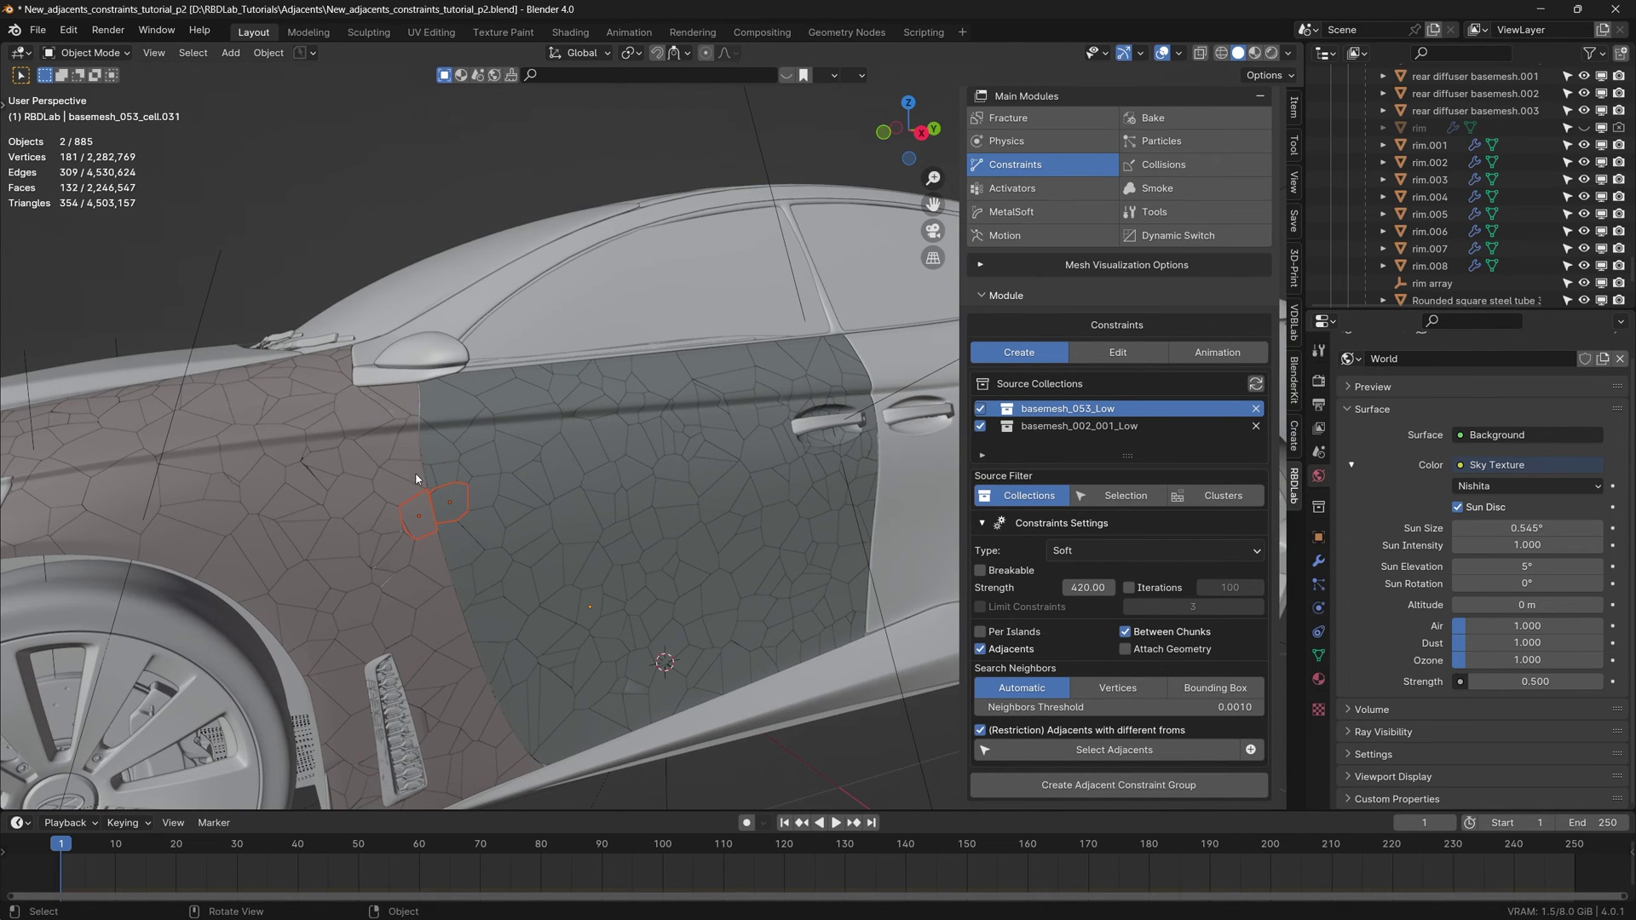
pyautogui.scroll(-5, 439, 511)
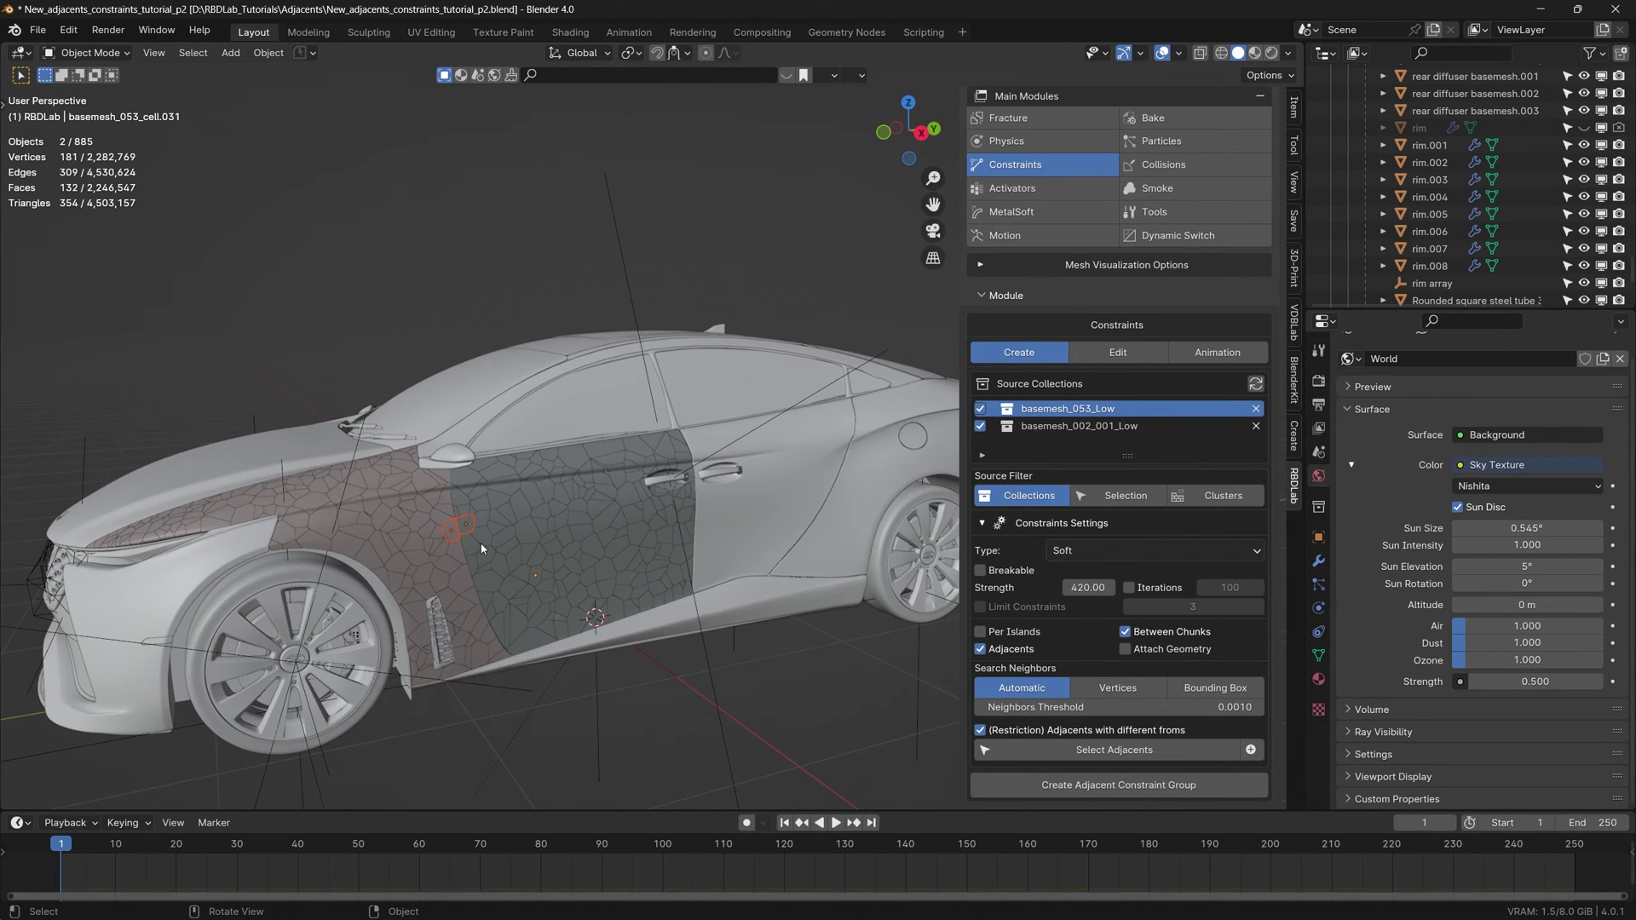
pyautogui.scroll(-3, 668, 604)
pyautogui.hotkey('ctrl', 's')
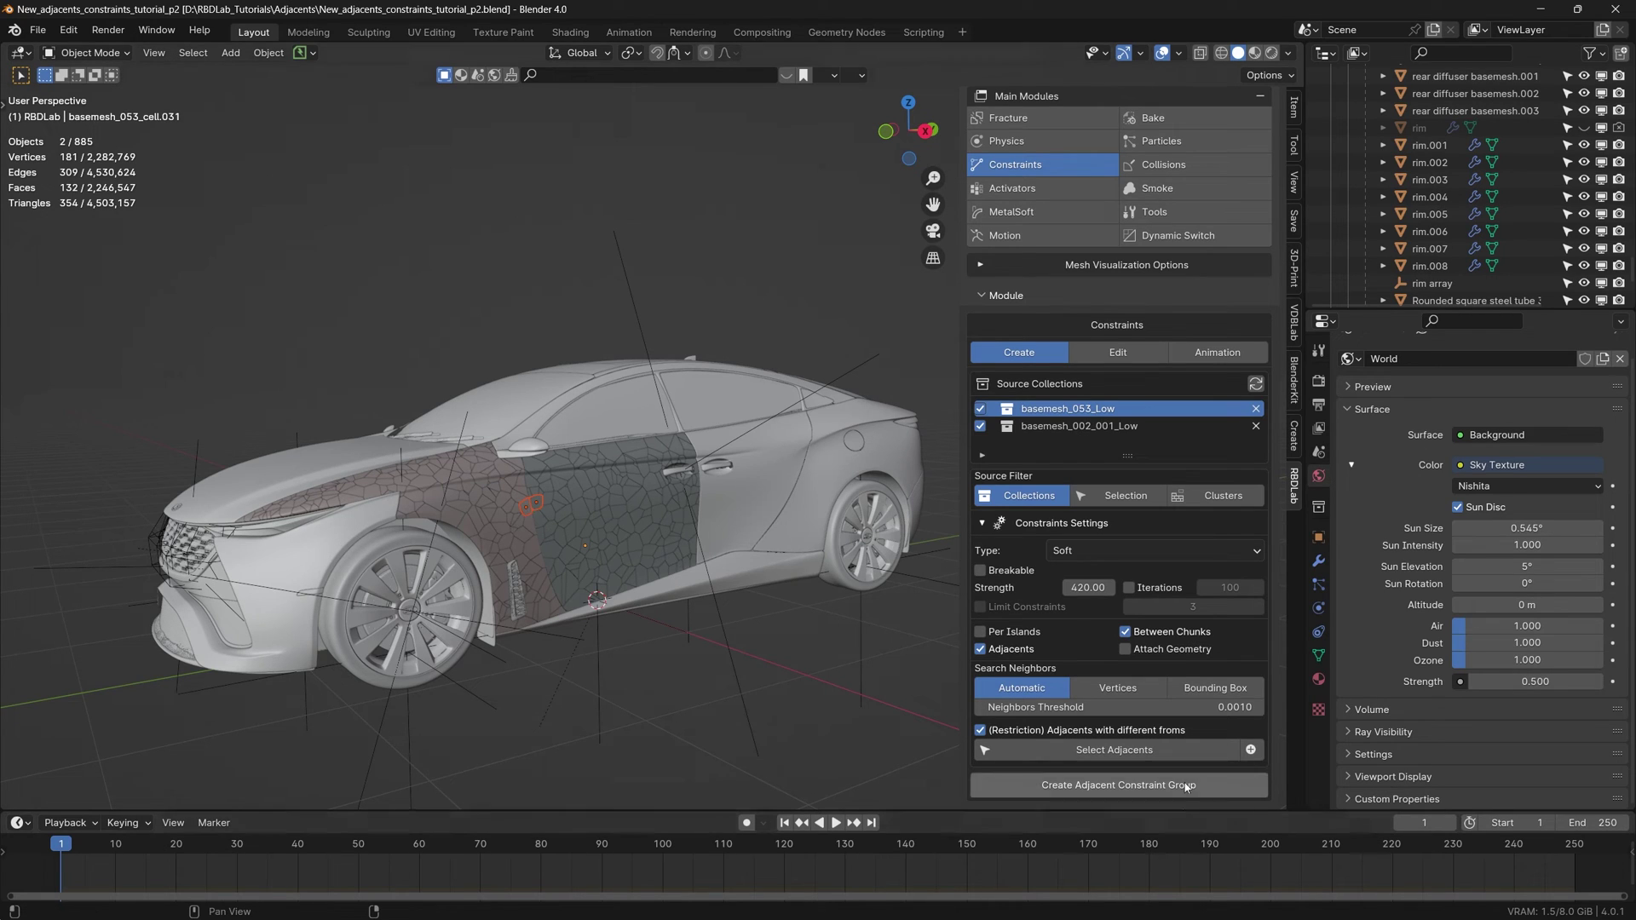
# Create an adjacent constraint group from the Automatic search and toggle its display on and off to check its constraints.
pyautogui.click(1129, 785)
pyautogui.click(1218, 408)
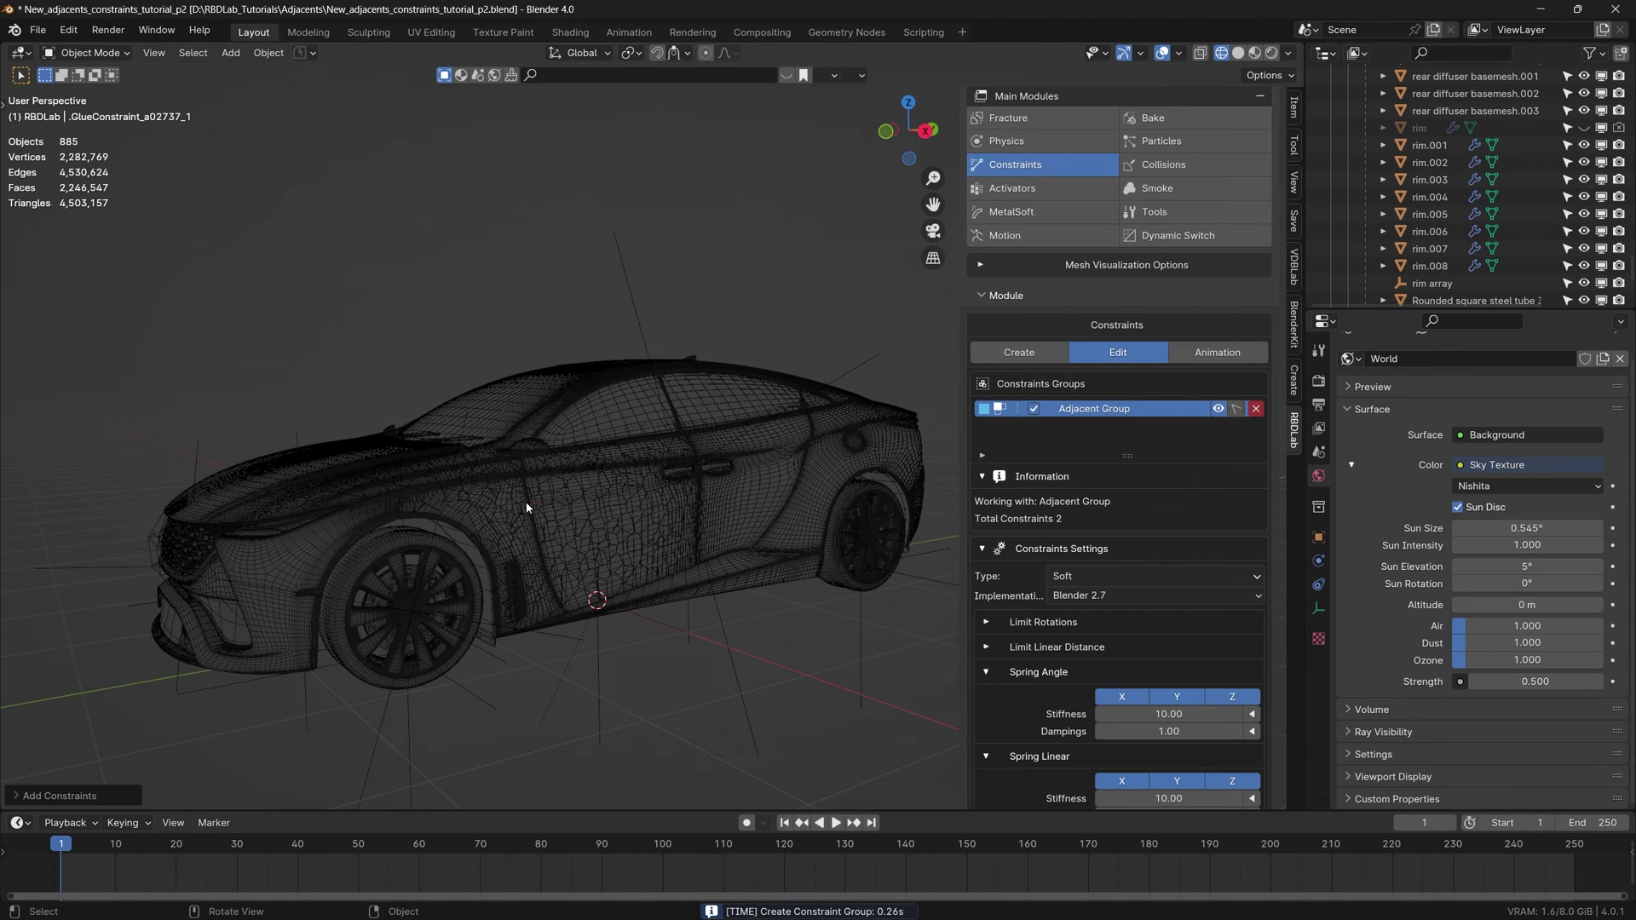
pyautogui.click(1036, 354)
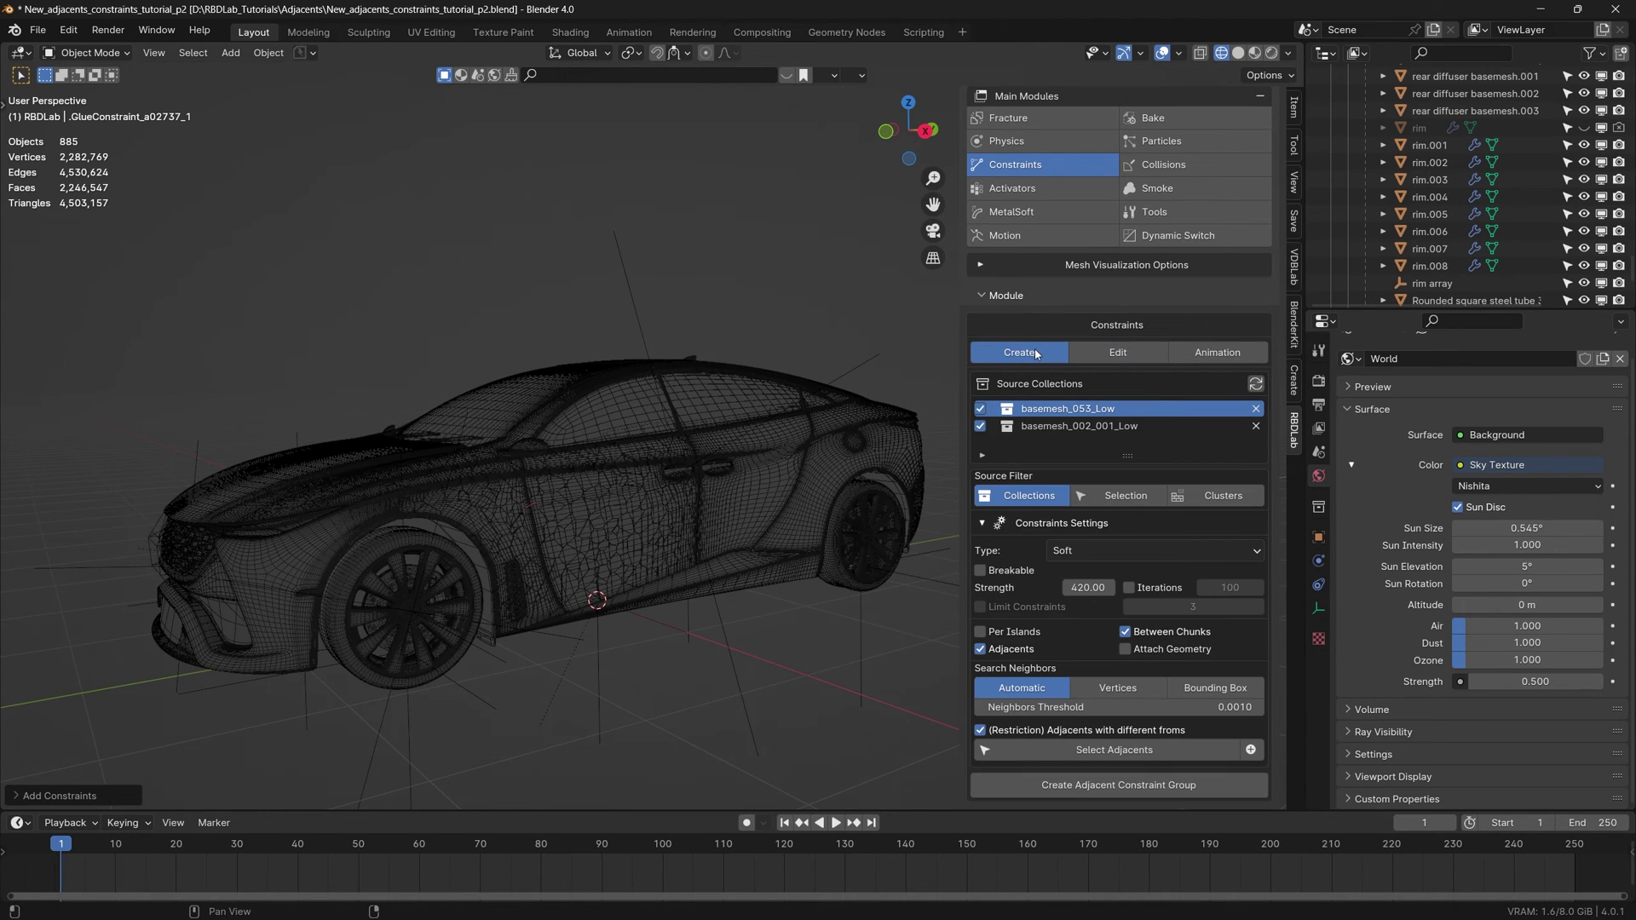
pyautogui.click(1117, 352)
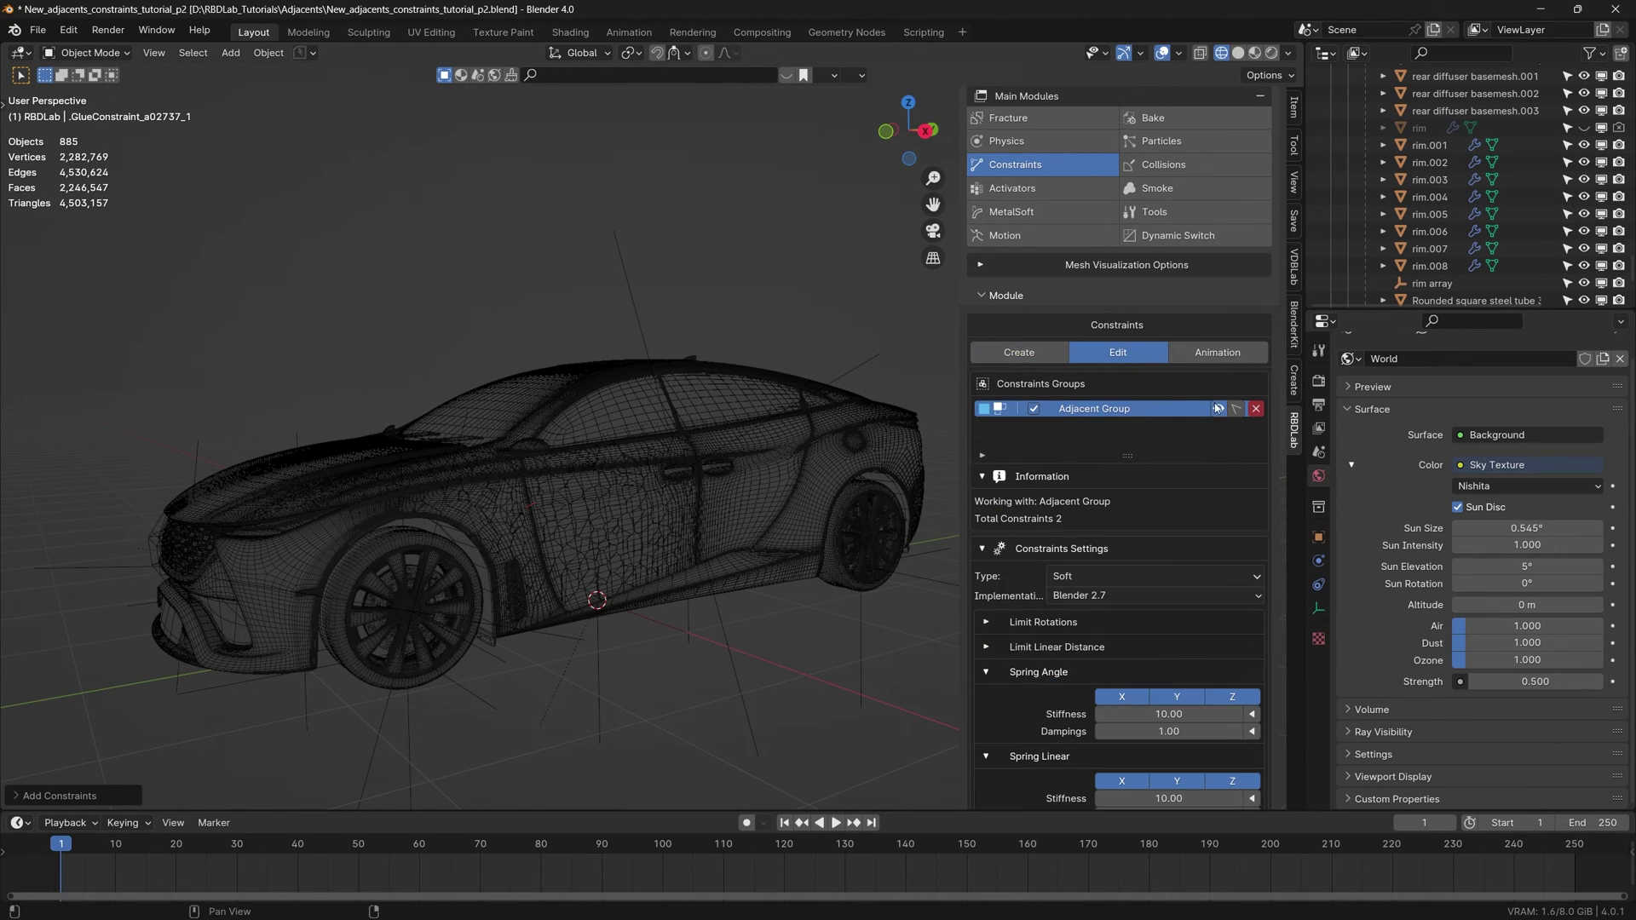
pyautogui.click(1218, 408)
pyautogui.click(1034, 355)
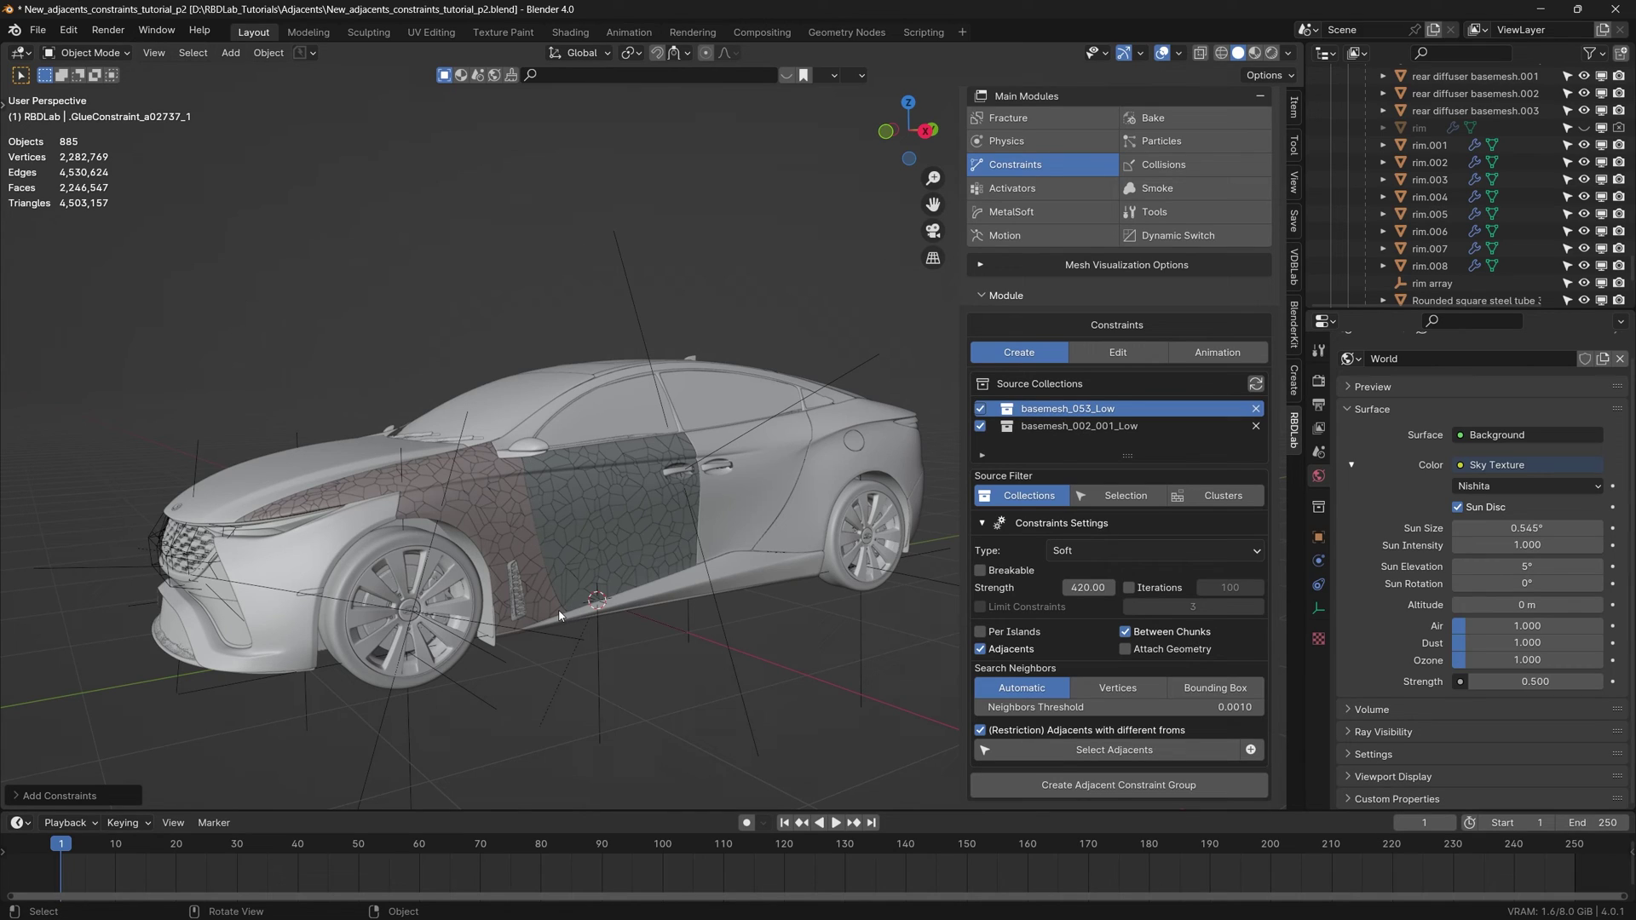
# Change the neighbor search to Bounding Box with an offset of 0.0001, select the adjacent chunks, and save the file.
pyautogui.click(1220, 692)
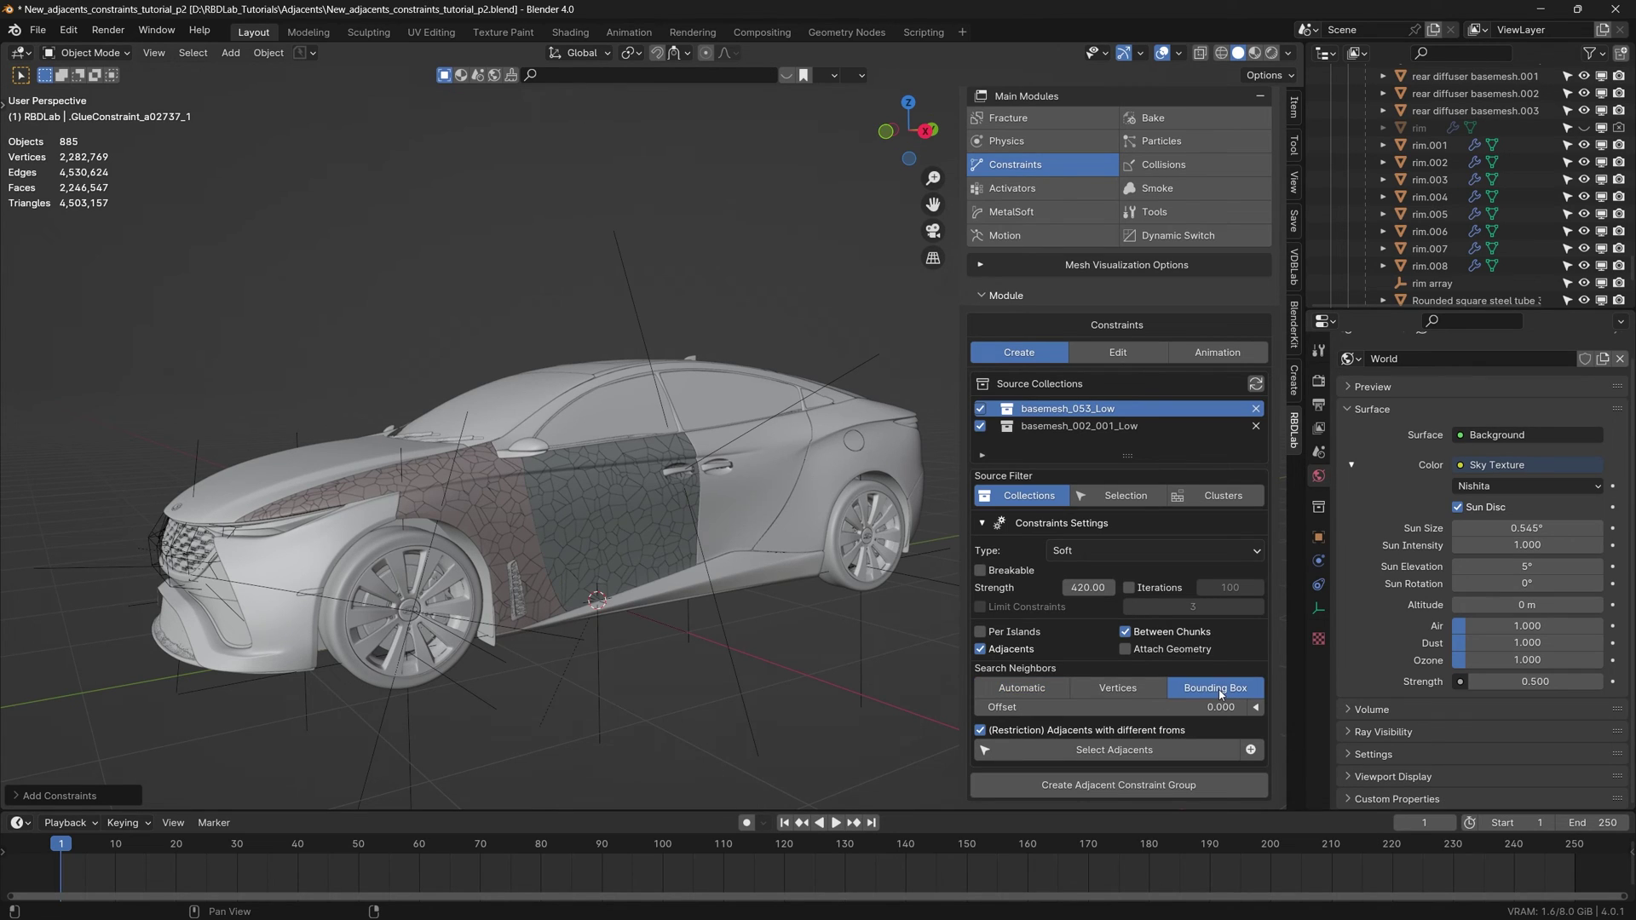
pyautogui.click(1201, 706)
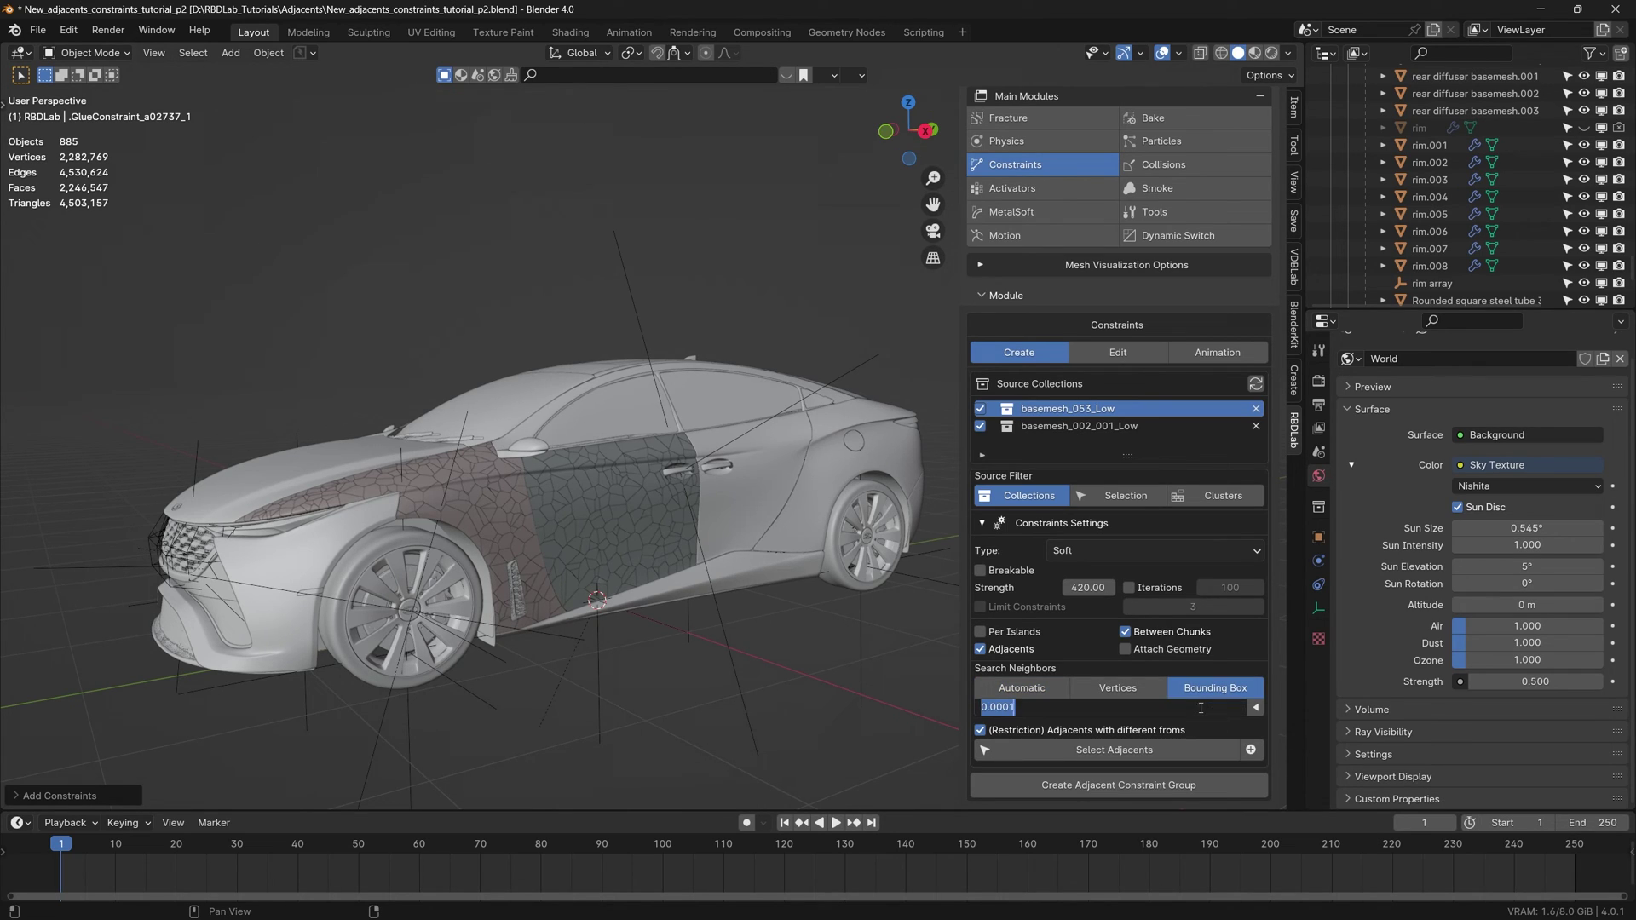
pyautogui.click(1025, 708)
pyautogui.press('Return')
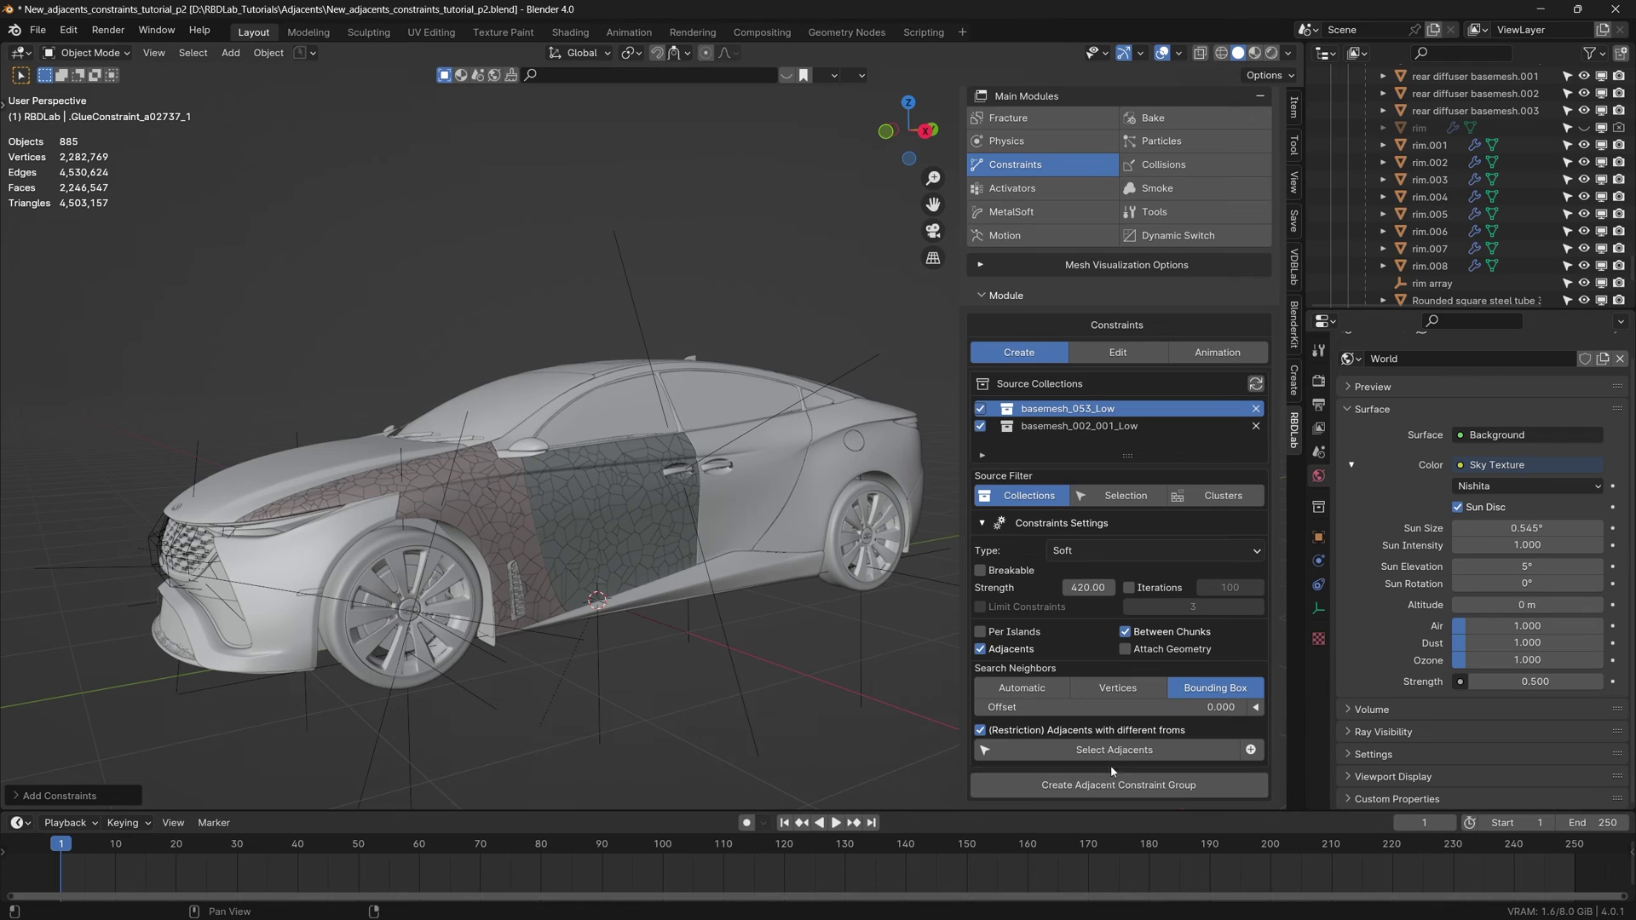
pyautogui.click(1138, 755)
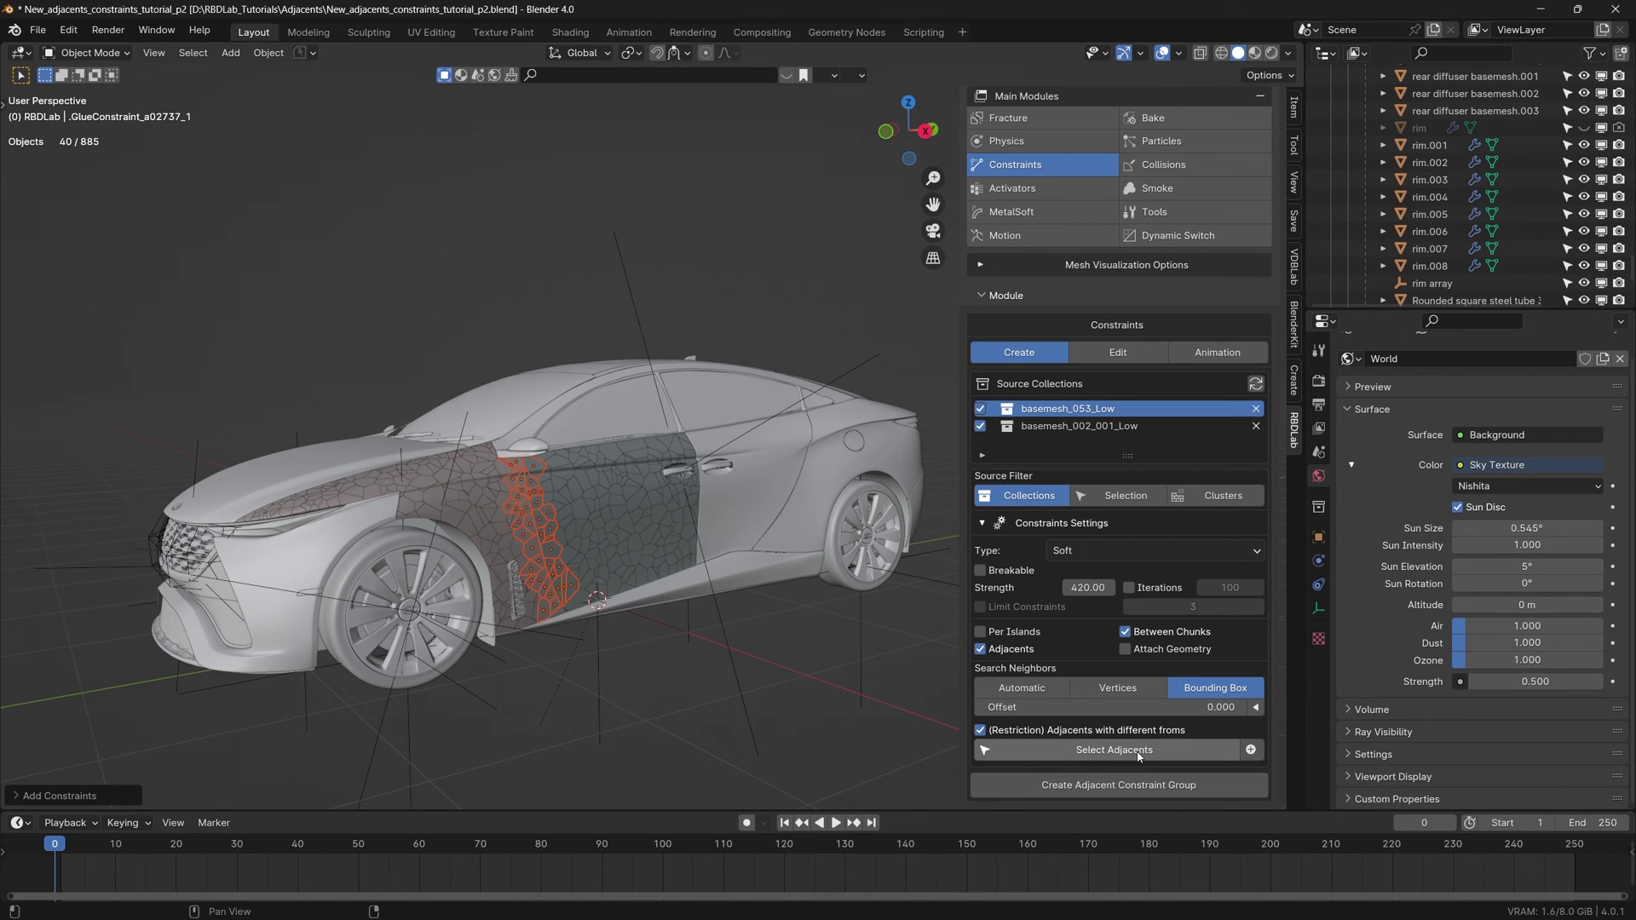
pyautogui.scroll(4, 535, 579)
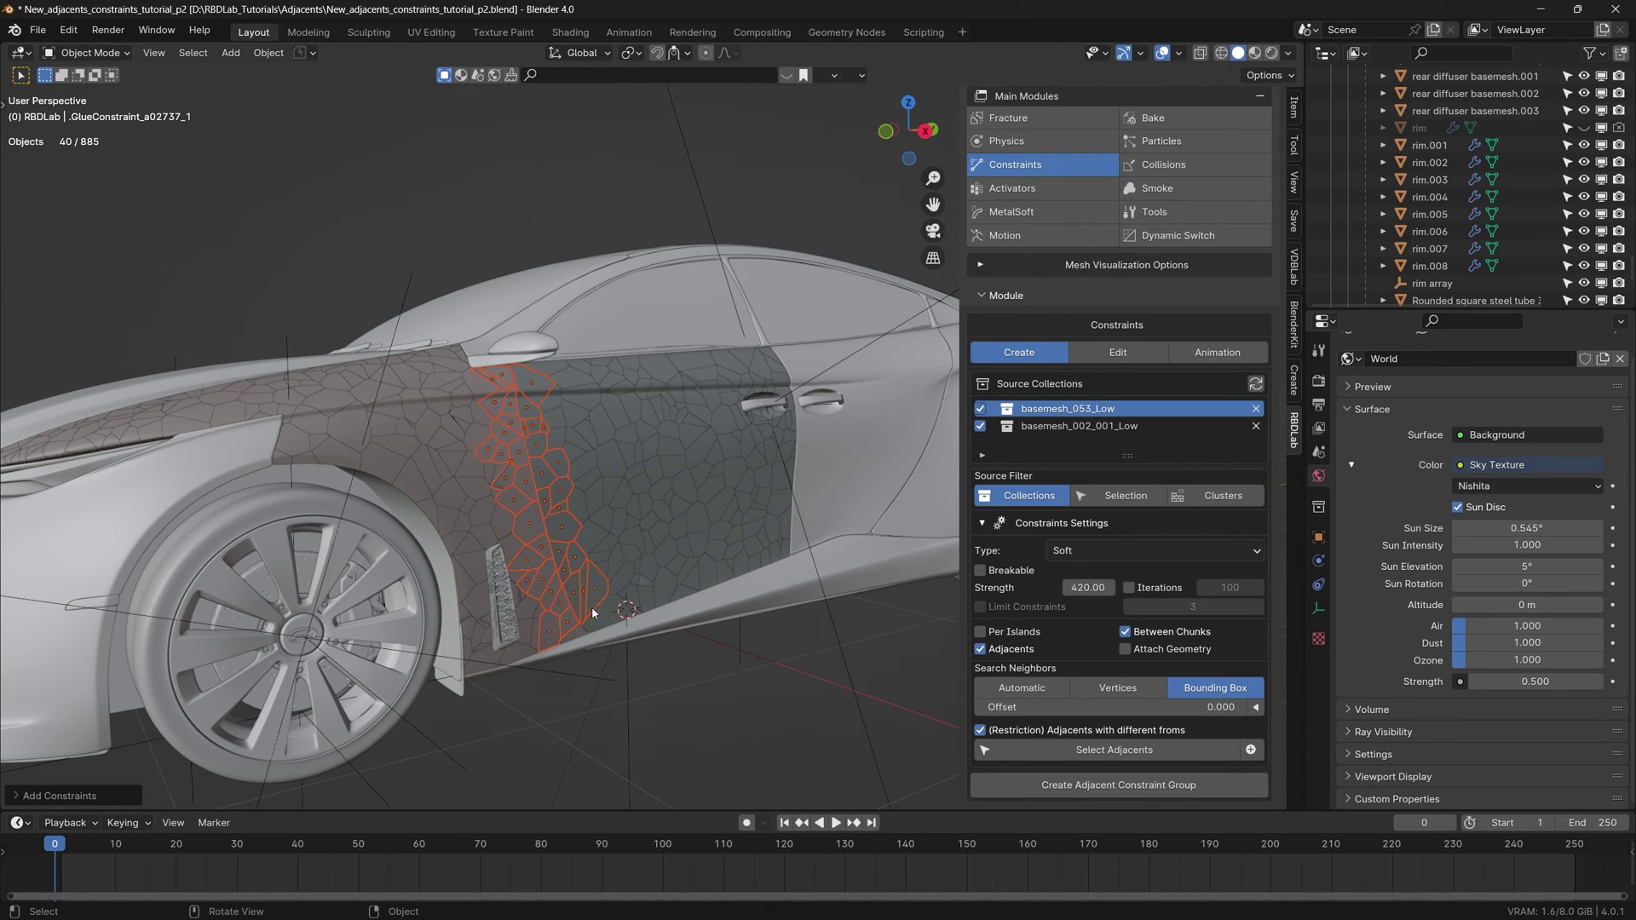
pyautogui.hotkey('ctrl', 's')
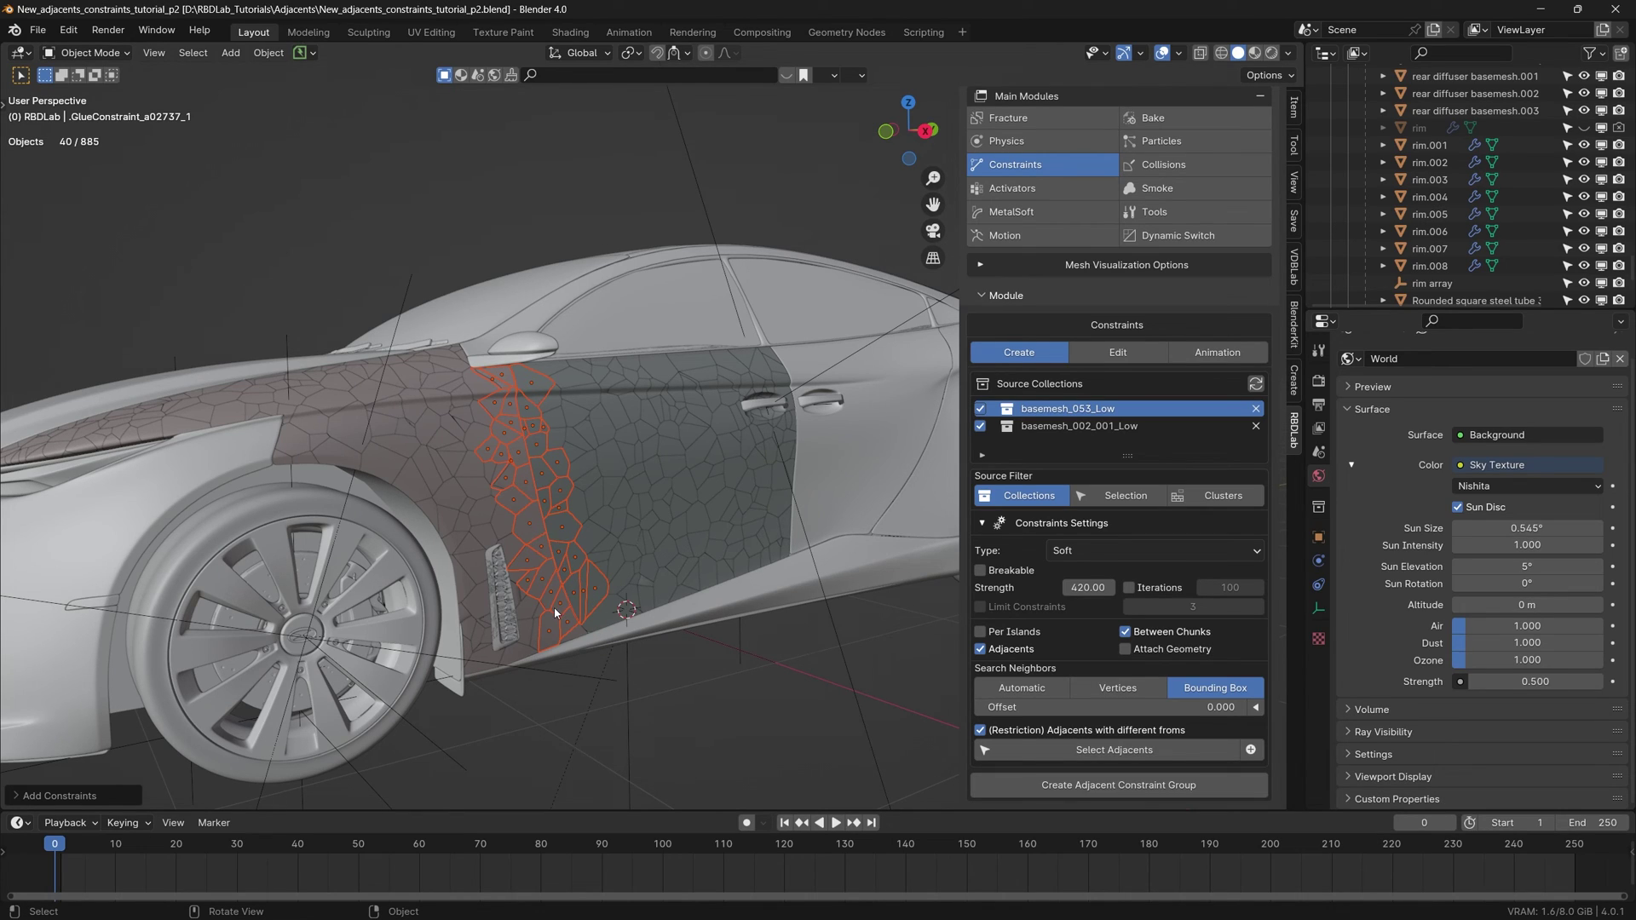
# Create a second adjacent constraint group from the Bounding Box search and display its constraints between fender and door.
pyautogui.moveTo(665, 607); pyautogui.dragTo(743, 596, button='middle')
pyautogui.click(1136, 785)
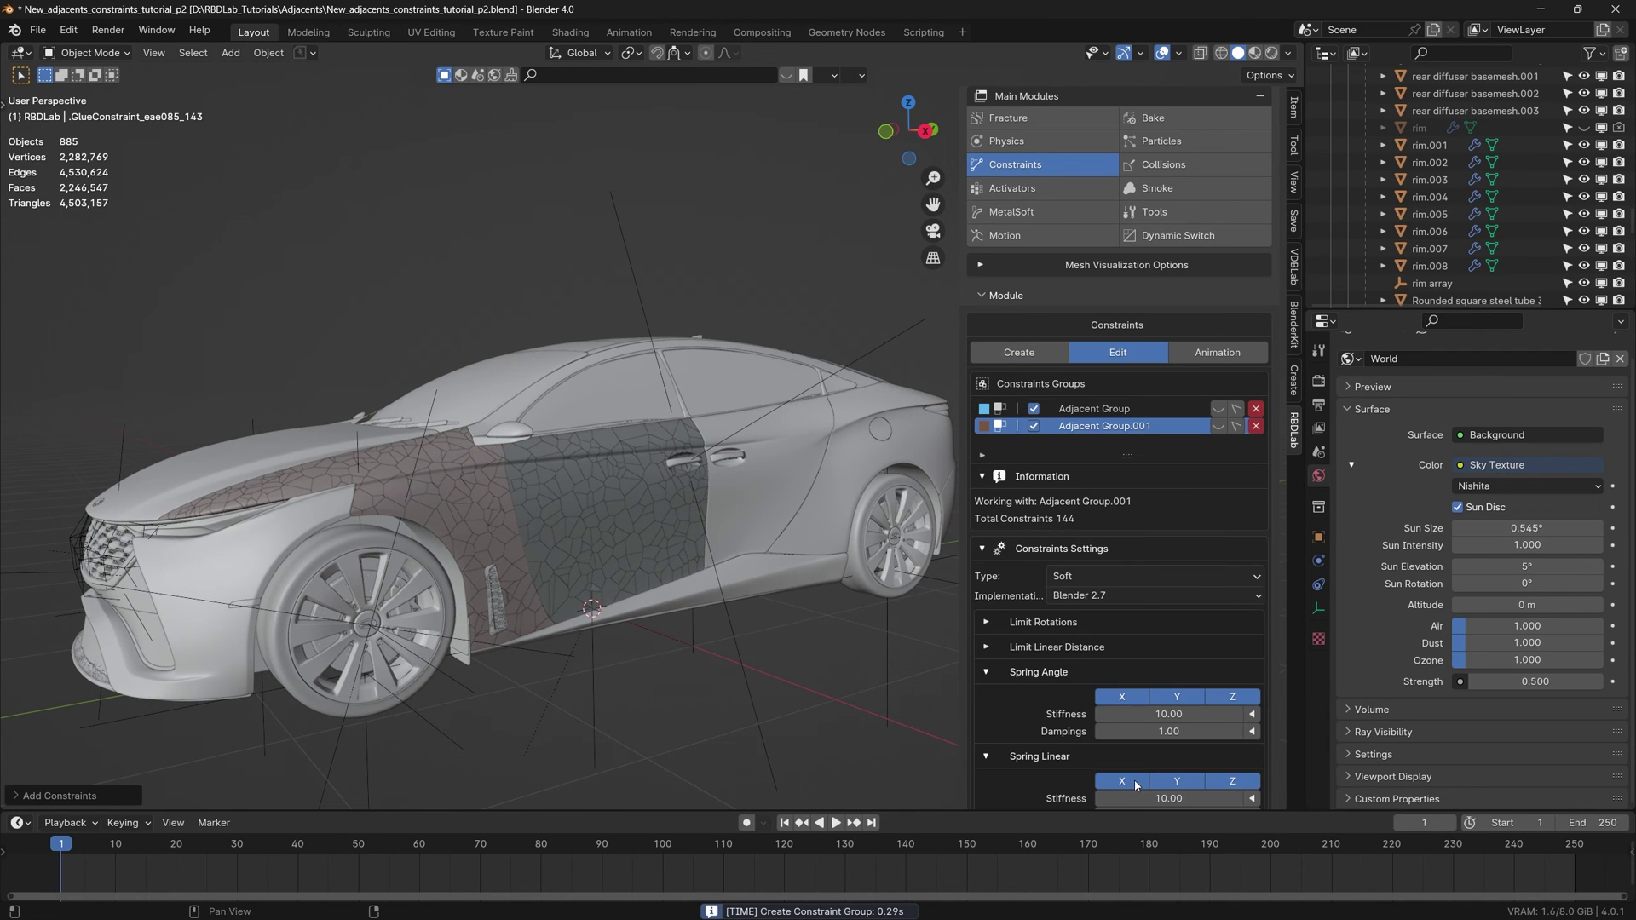
pyautogui.click(1218, 426)
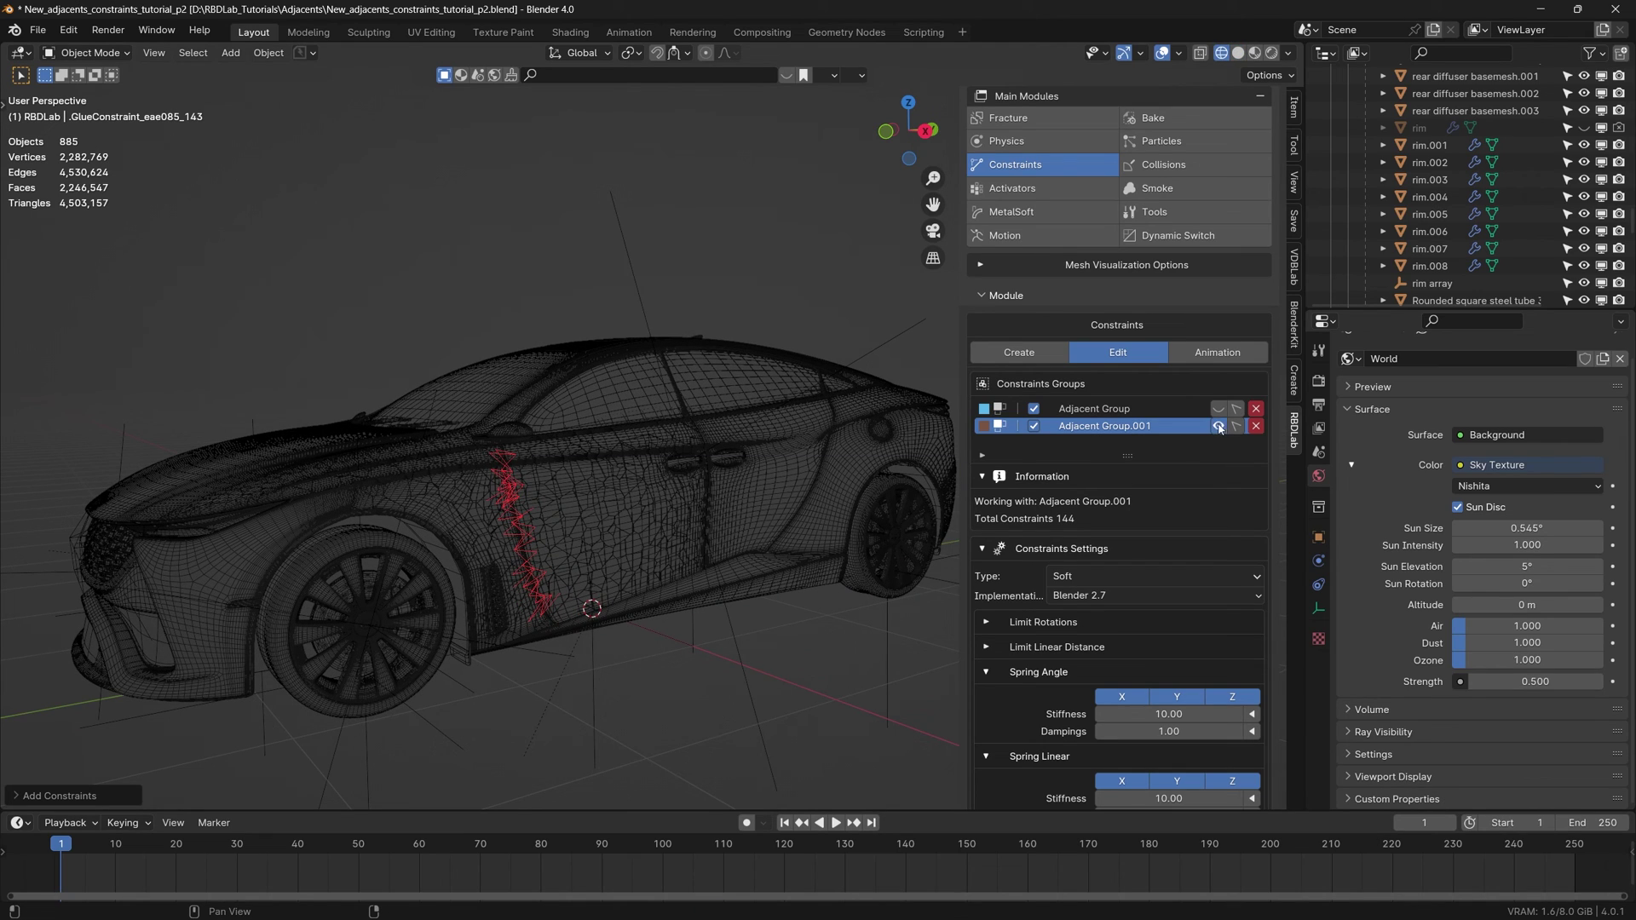
# Exclude basemesh_002_001_Low, turn off Adjacents, and create a Soft constraint group for basemesh_053_Low alone.
pyautogui.click(1019, 352)
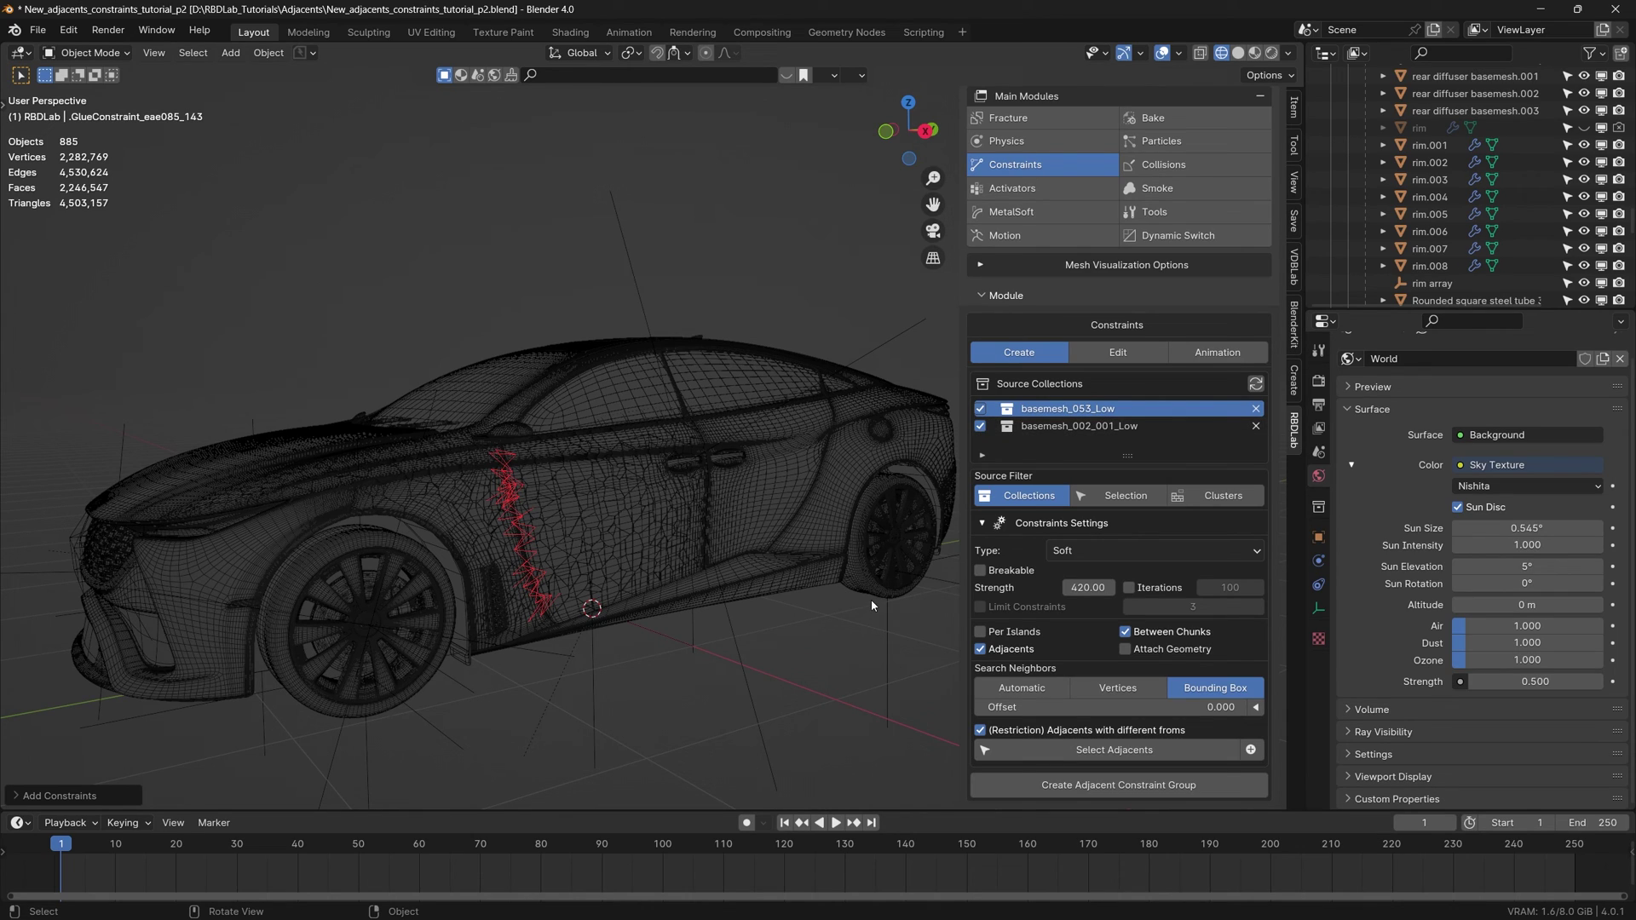
pyautogui.click(981, 426)
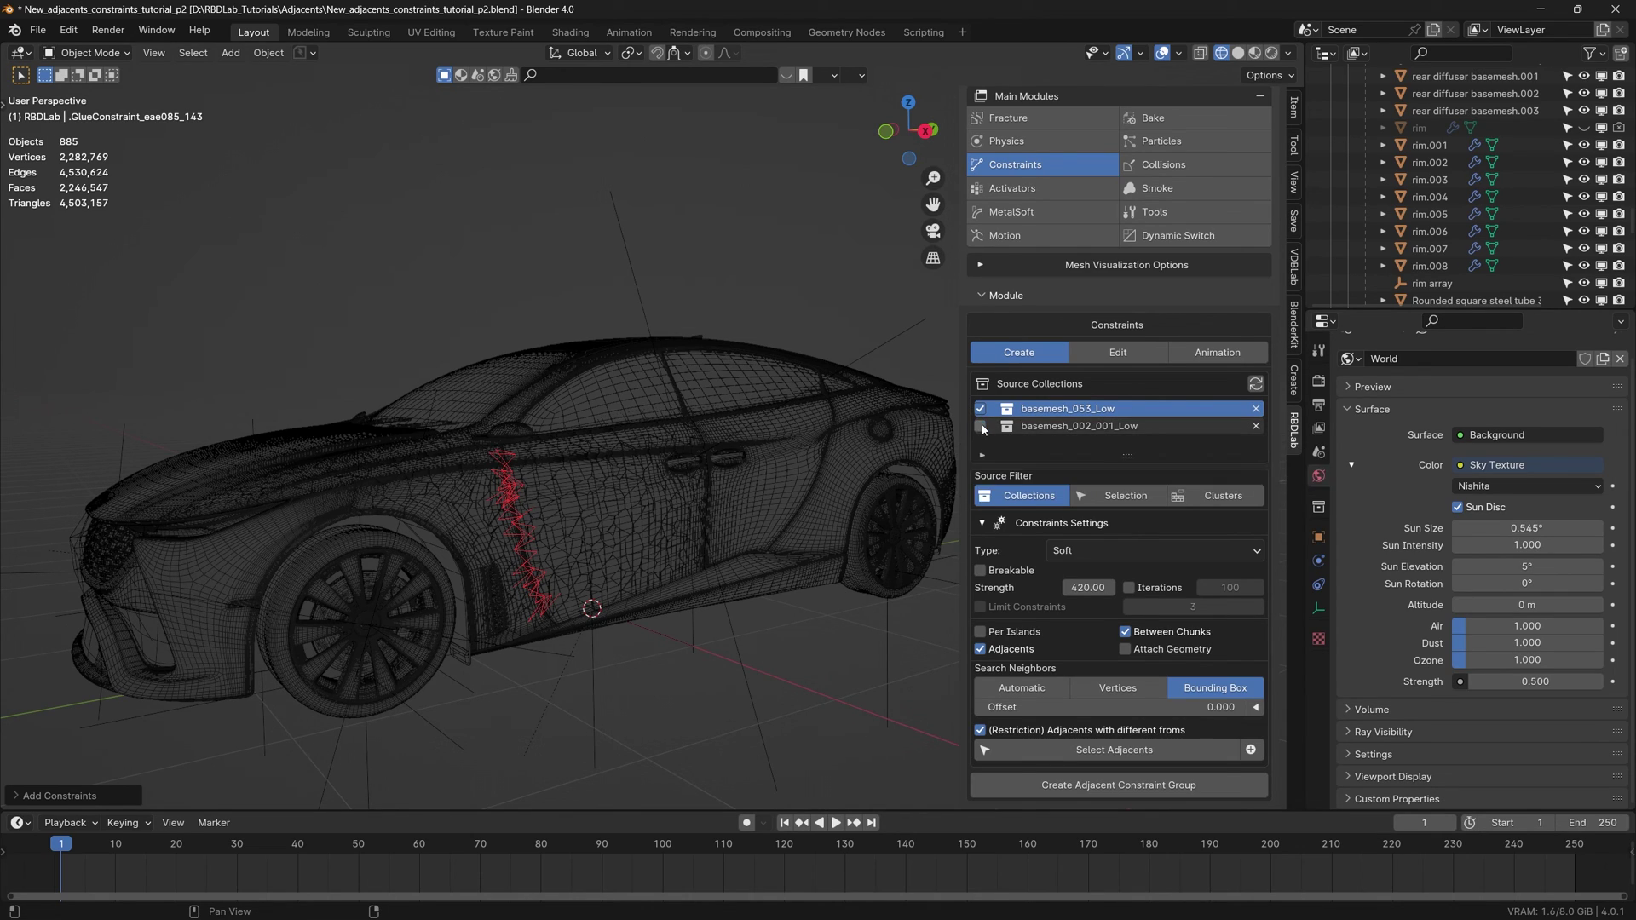
pyautogui.click(980, 650)
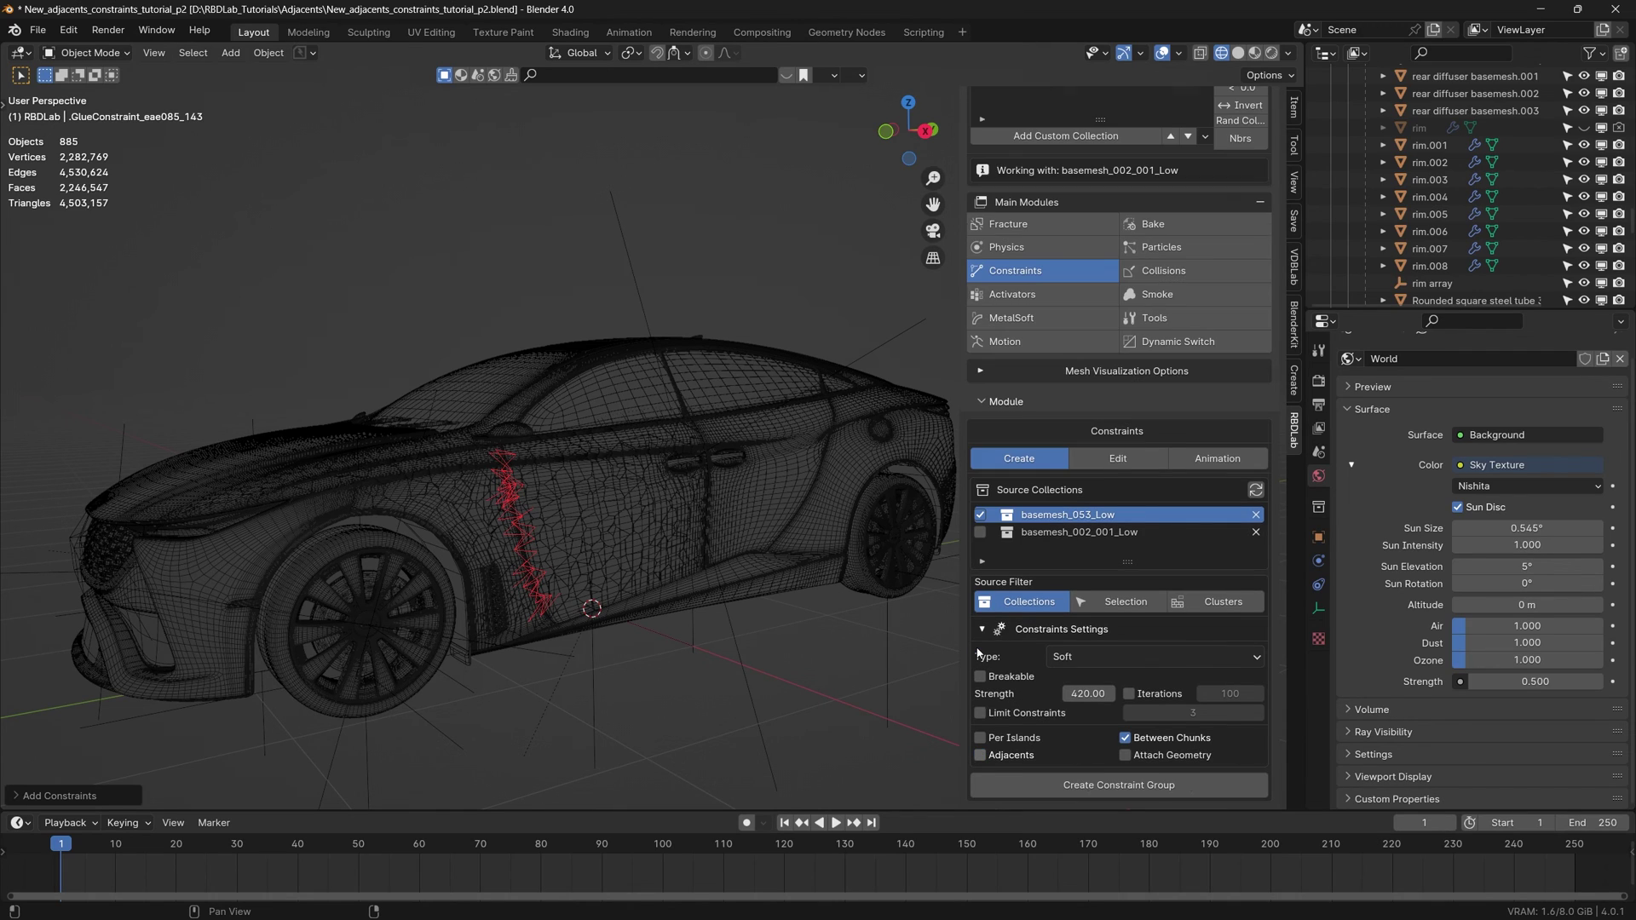
pyautogui.click(1122, 782)
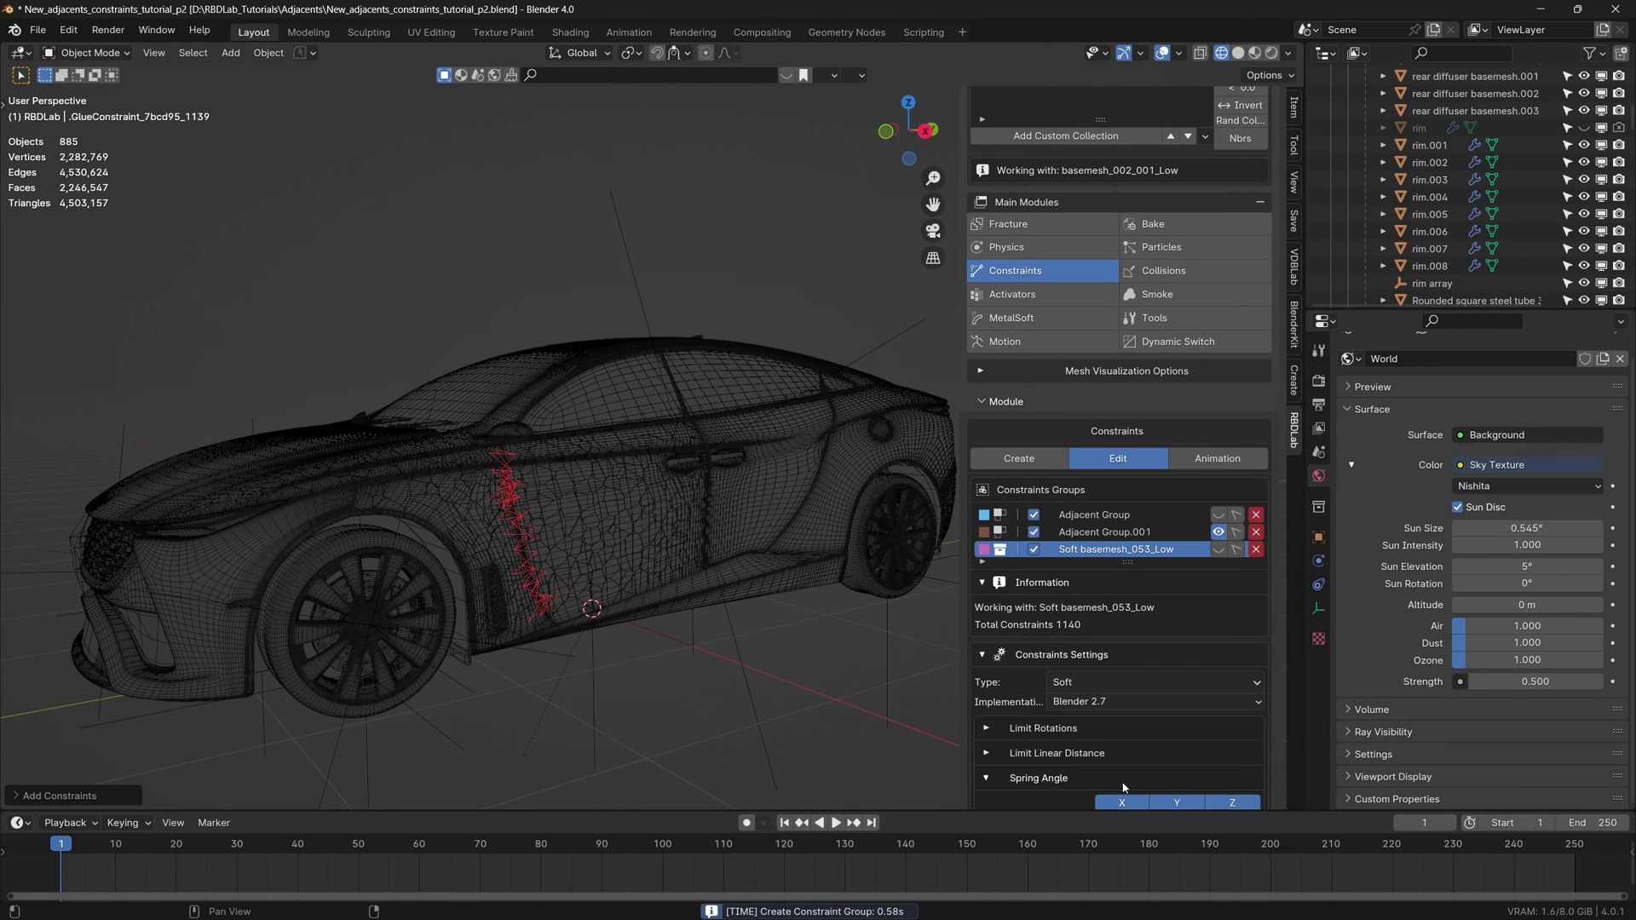
# Display the Soft basemesh_053_Low constraints, and create and display a Soft constraint group for basemesh_002_001_Low alone.
pyautogui.click(1219, 549)
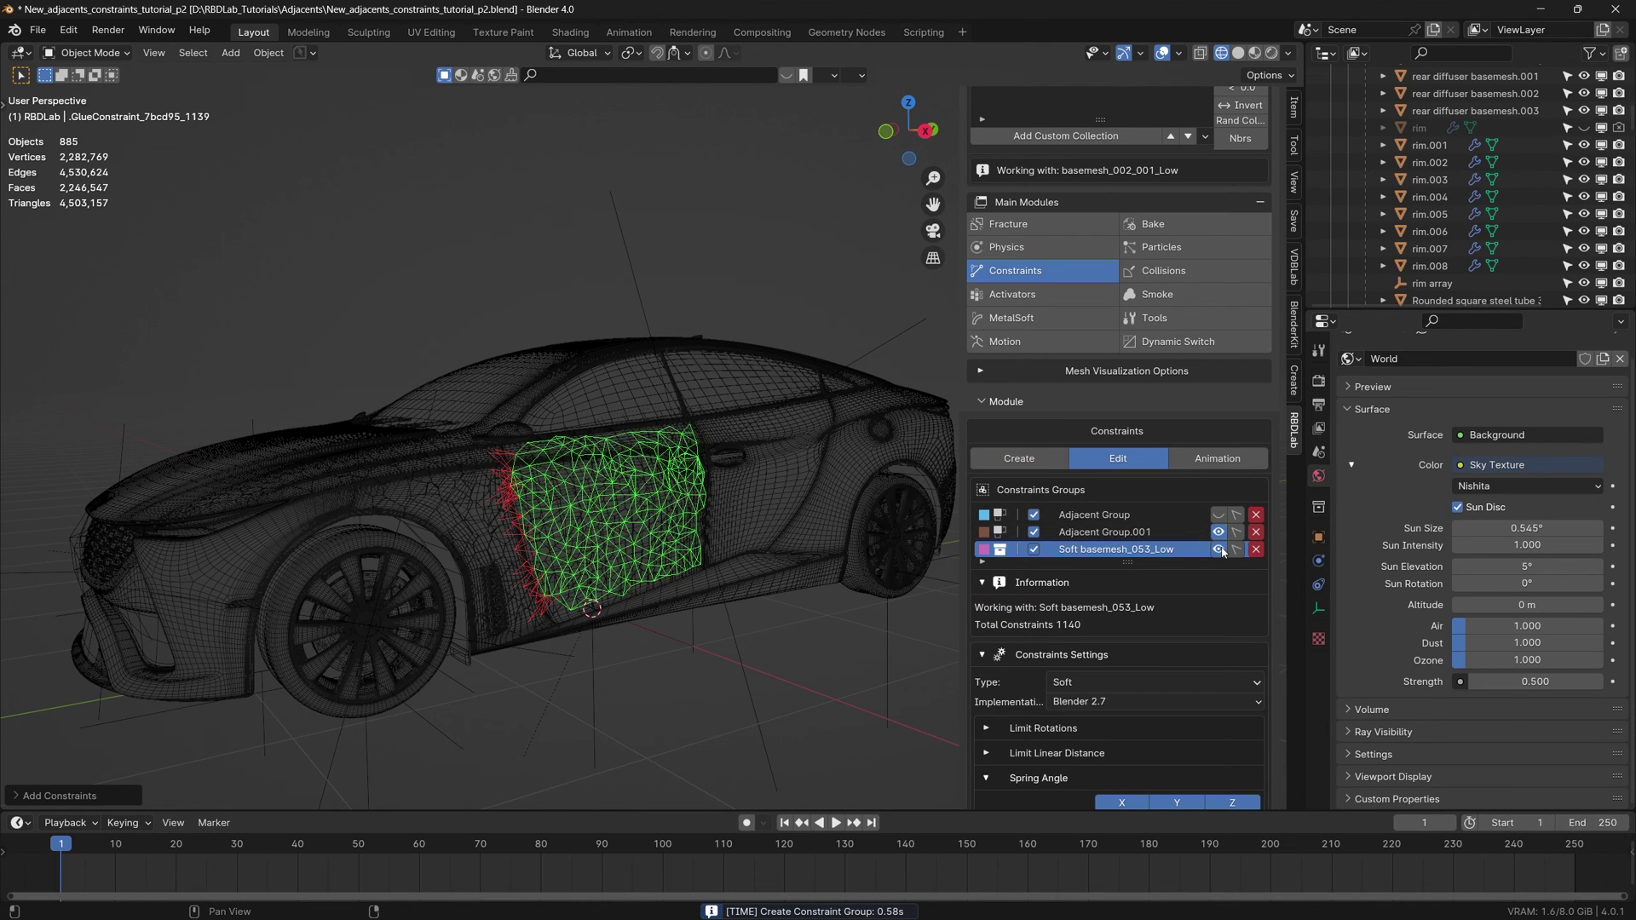
pyautogui.click(1022, 460)
pyautogui.click(980, 531)
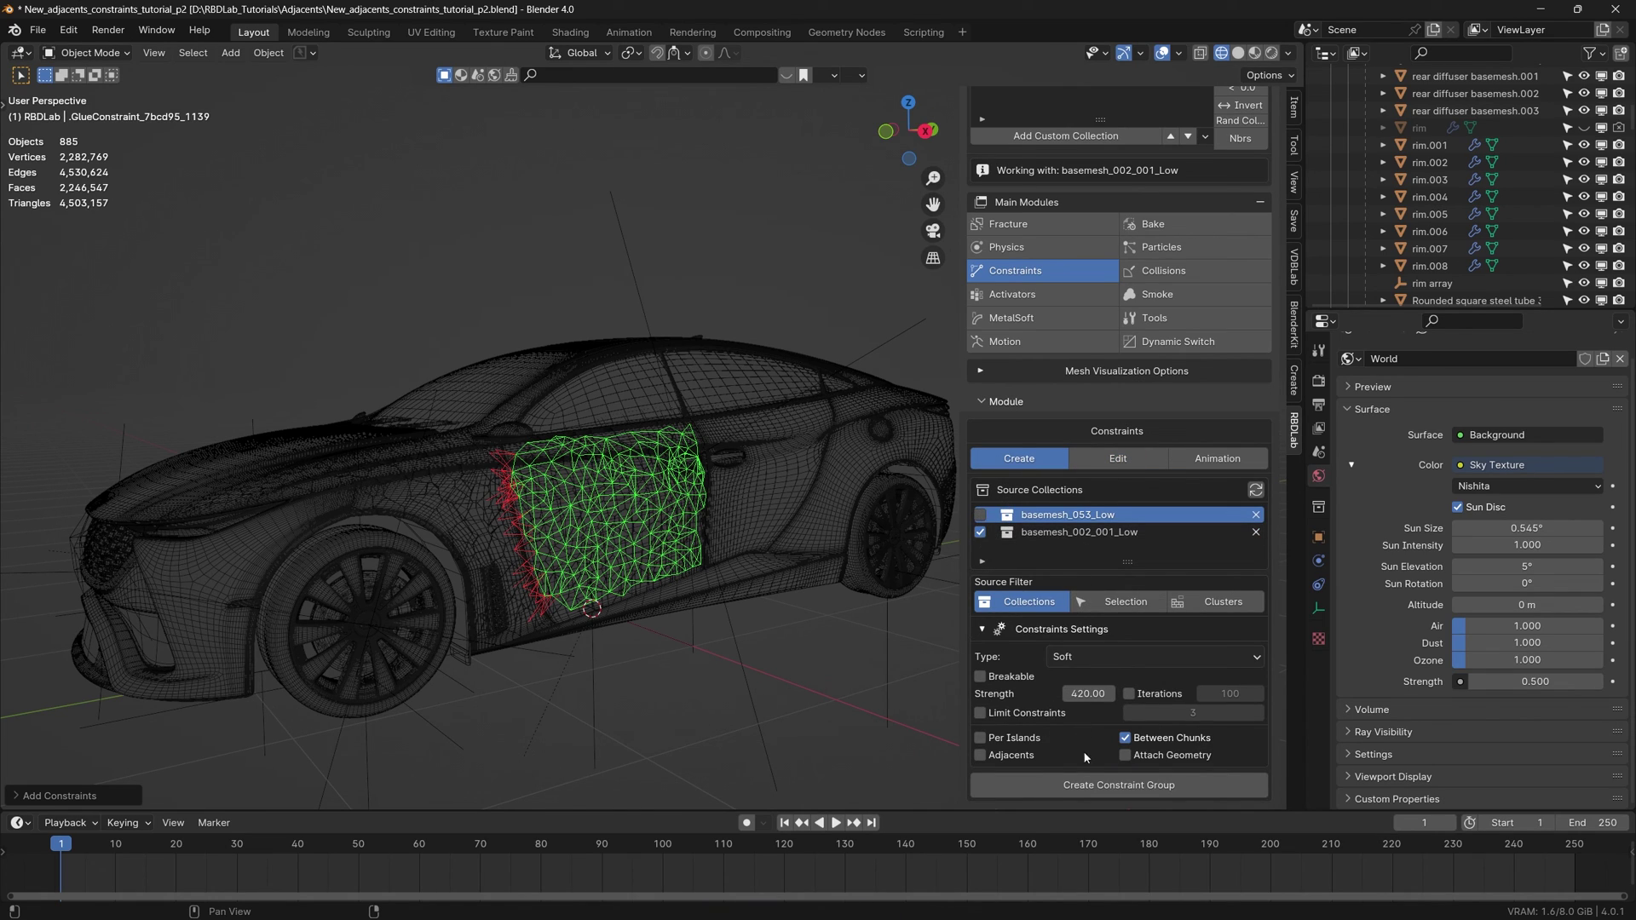
pyautogui.click(1119, 786)
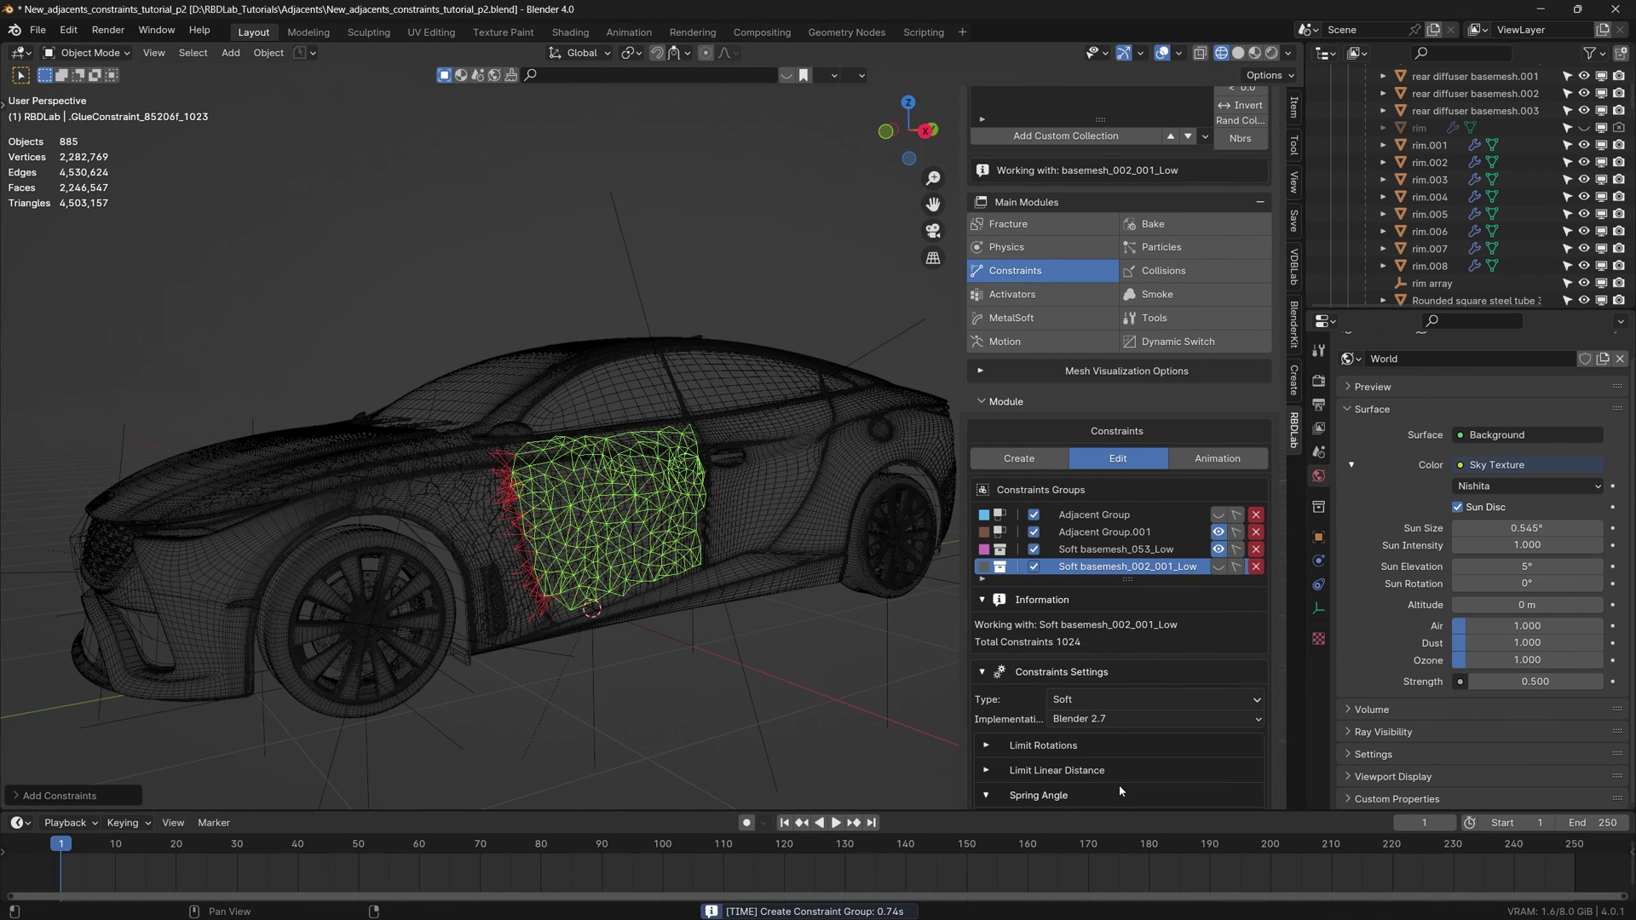
pyautogui.click(1219, 567)
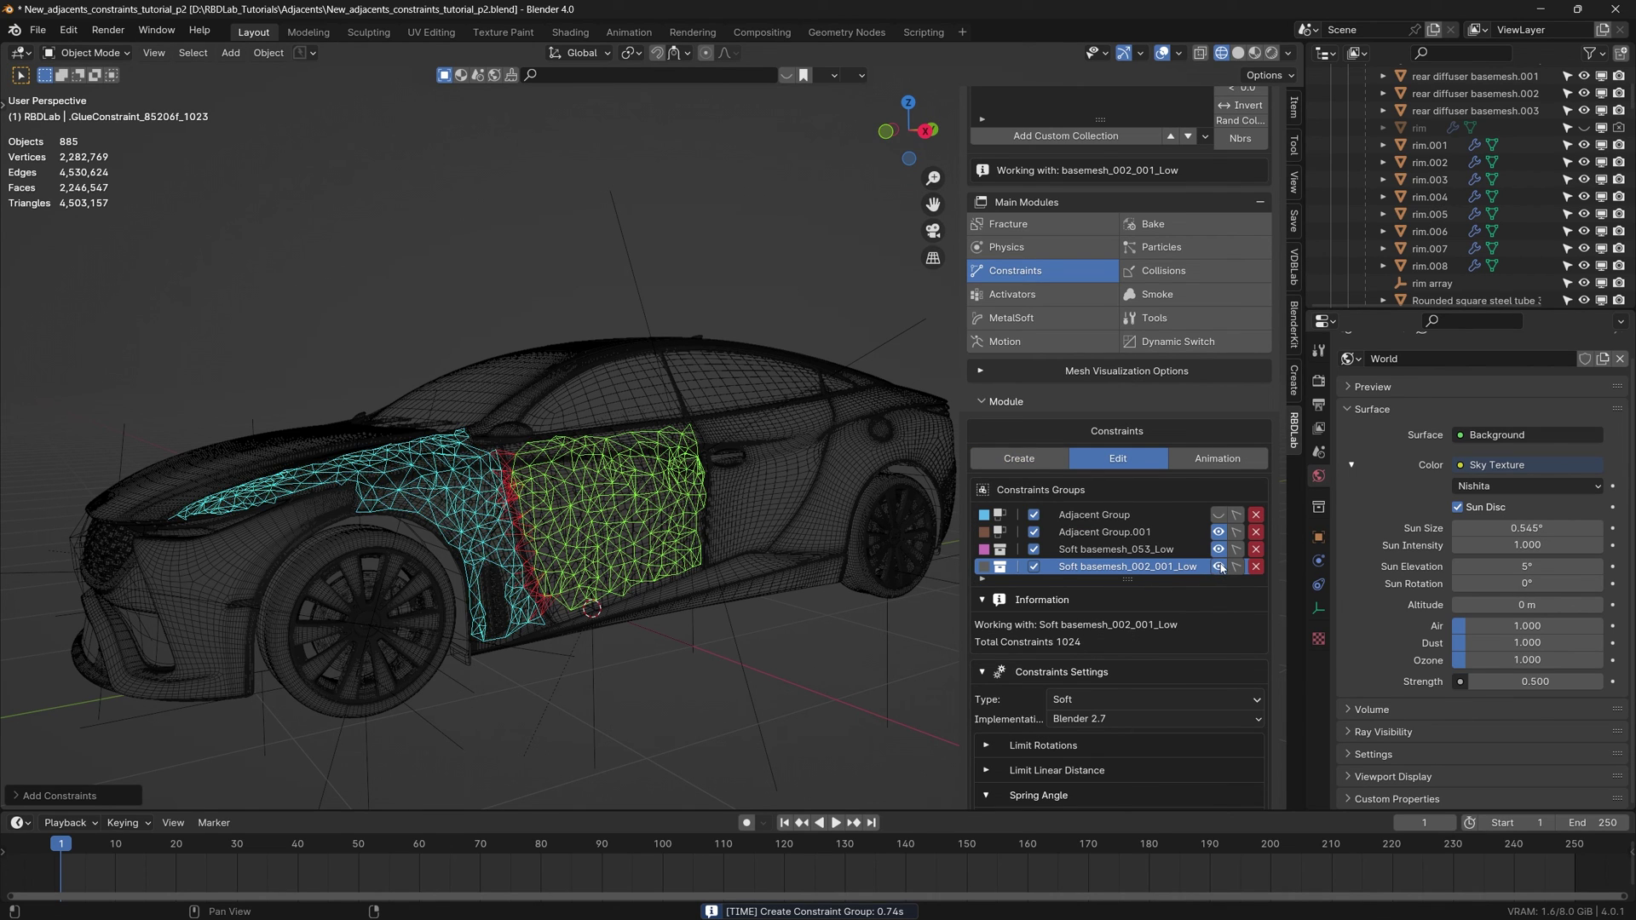
# Remove the first constraint group, Adjacent Group, keeping Adjacent Group.001 between the fender and door.
pyautogui.moveTo(588, 506); pyautogui.dragTo(818, 511, button='middle')
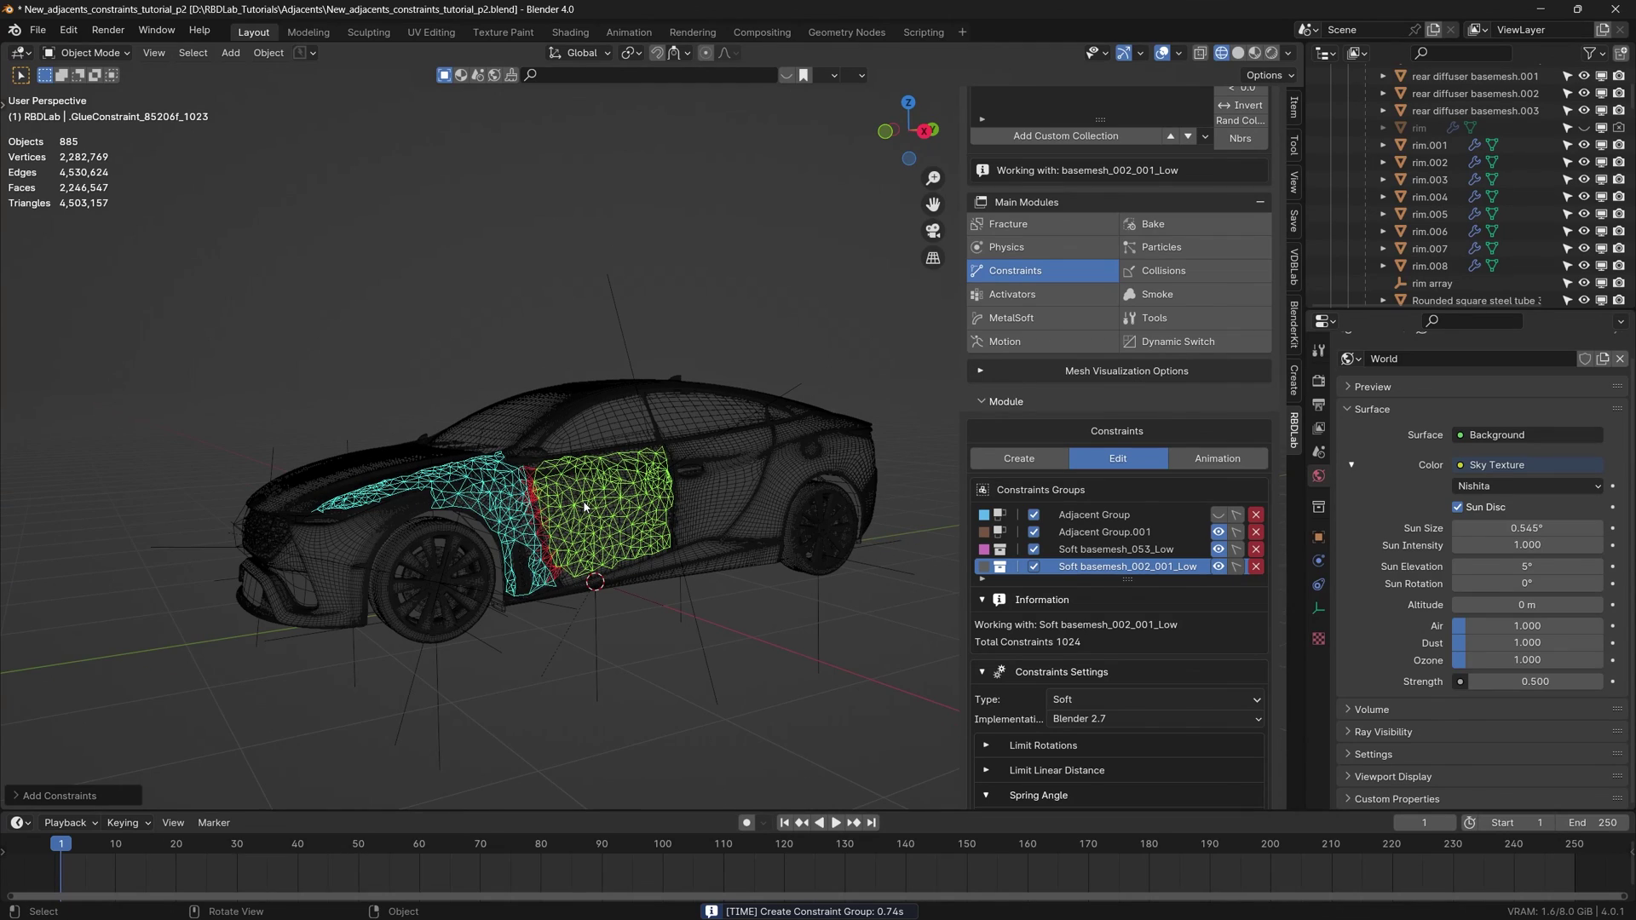
pyautogui.click(1256, 515)
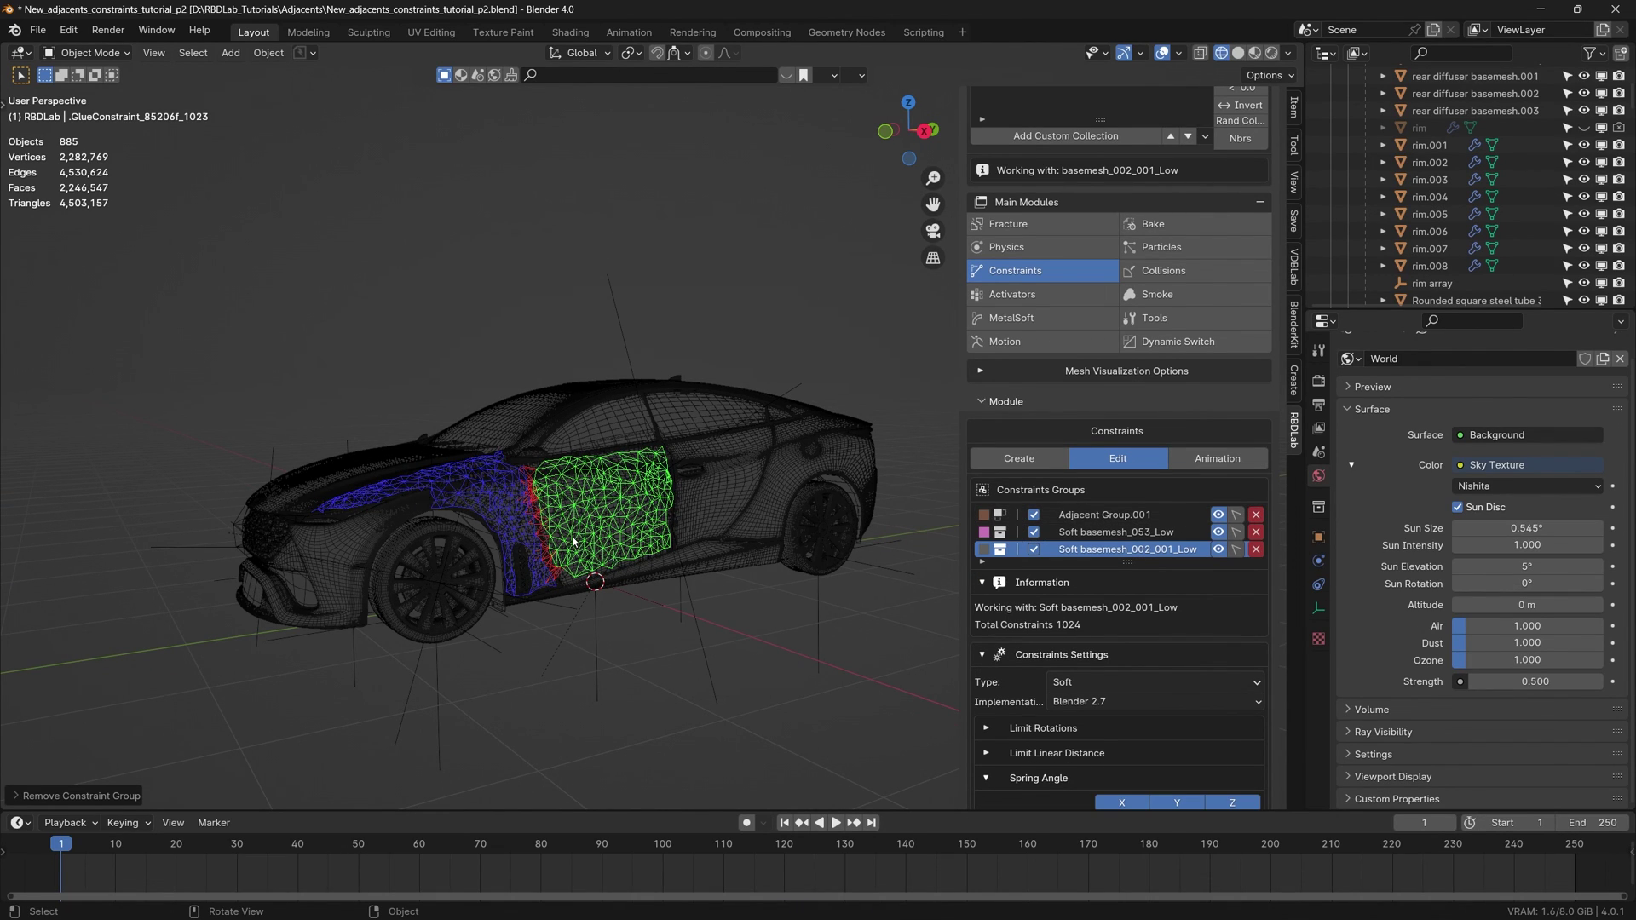
pyautogui.scroll(2, 841, 622)
# Enable Iterations for the constraint groups Soft basemesh_002_001_Low, Soft basemesh_053_Low and Adjacent Group.001.
pyautogui.scroll(-6, 1129, 685)
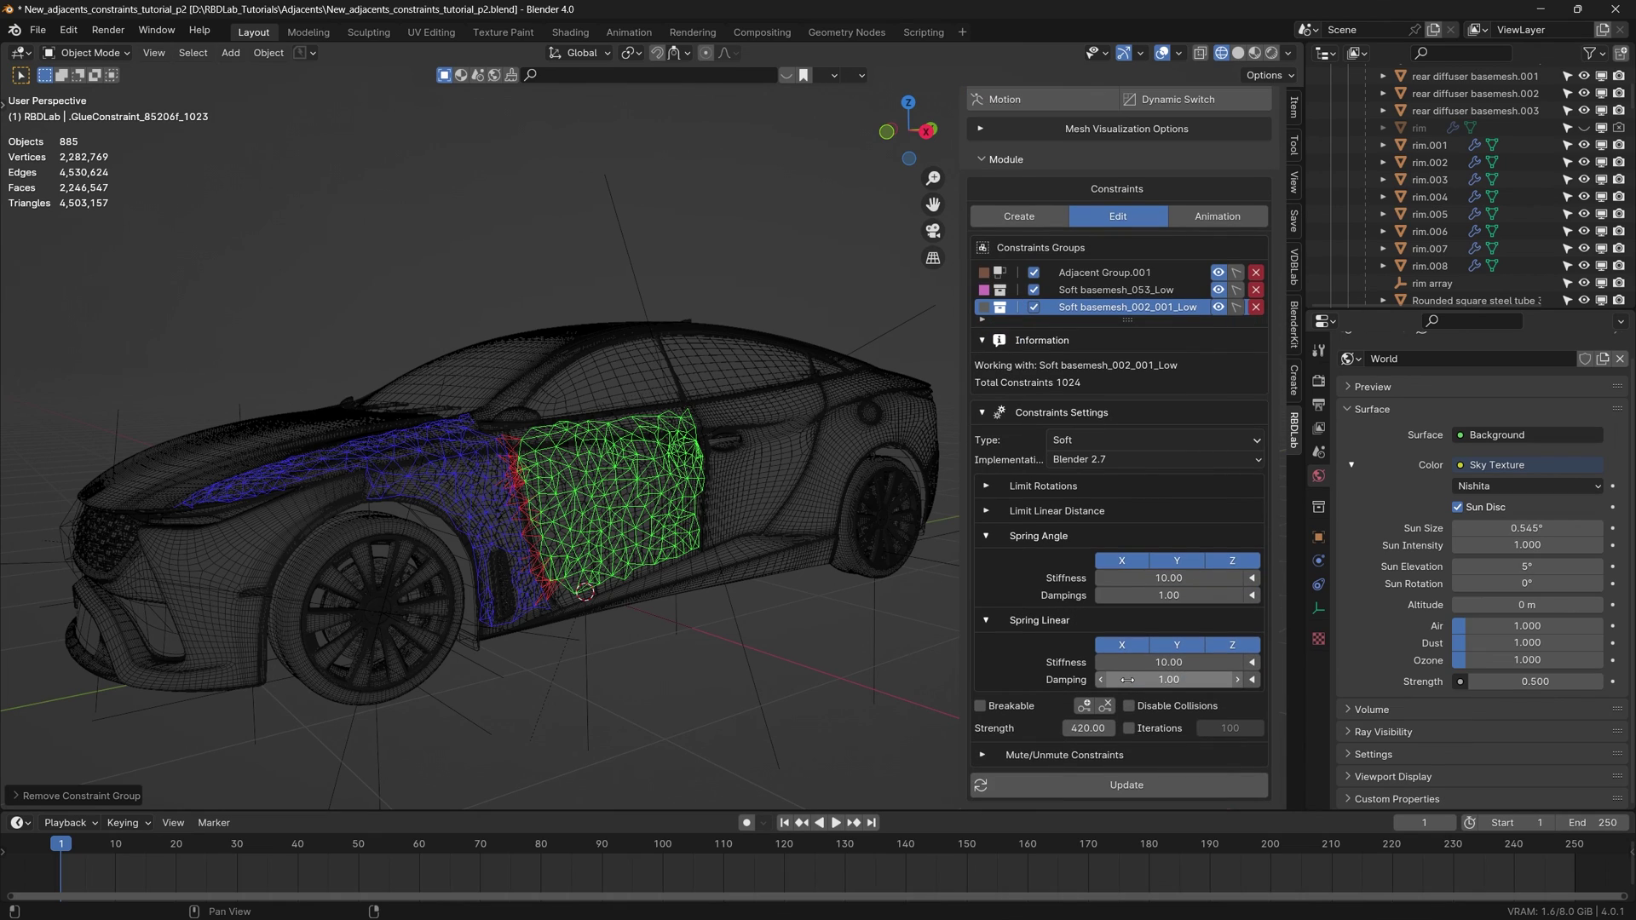
pyautogui.click(1129, 728)
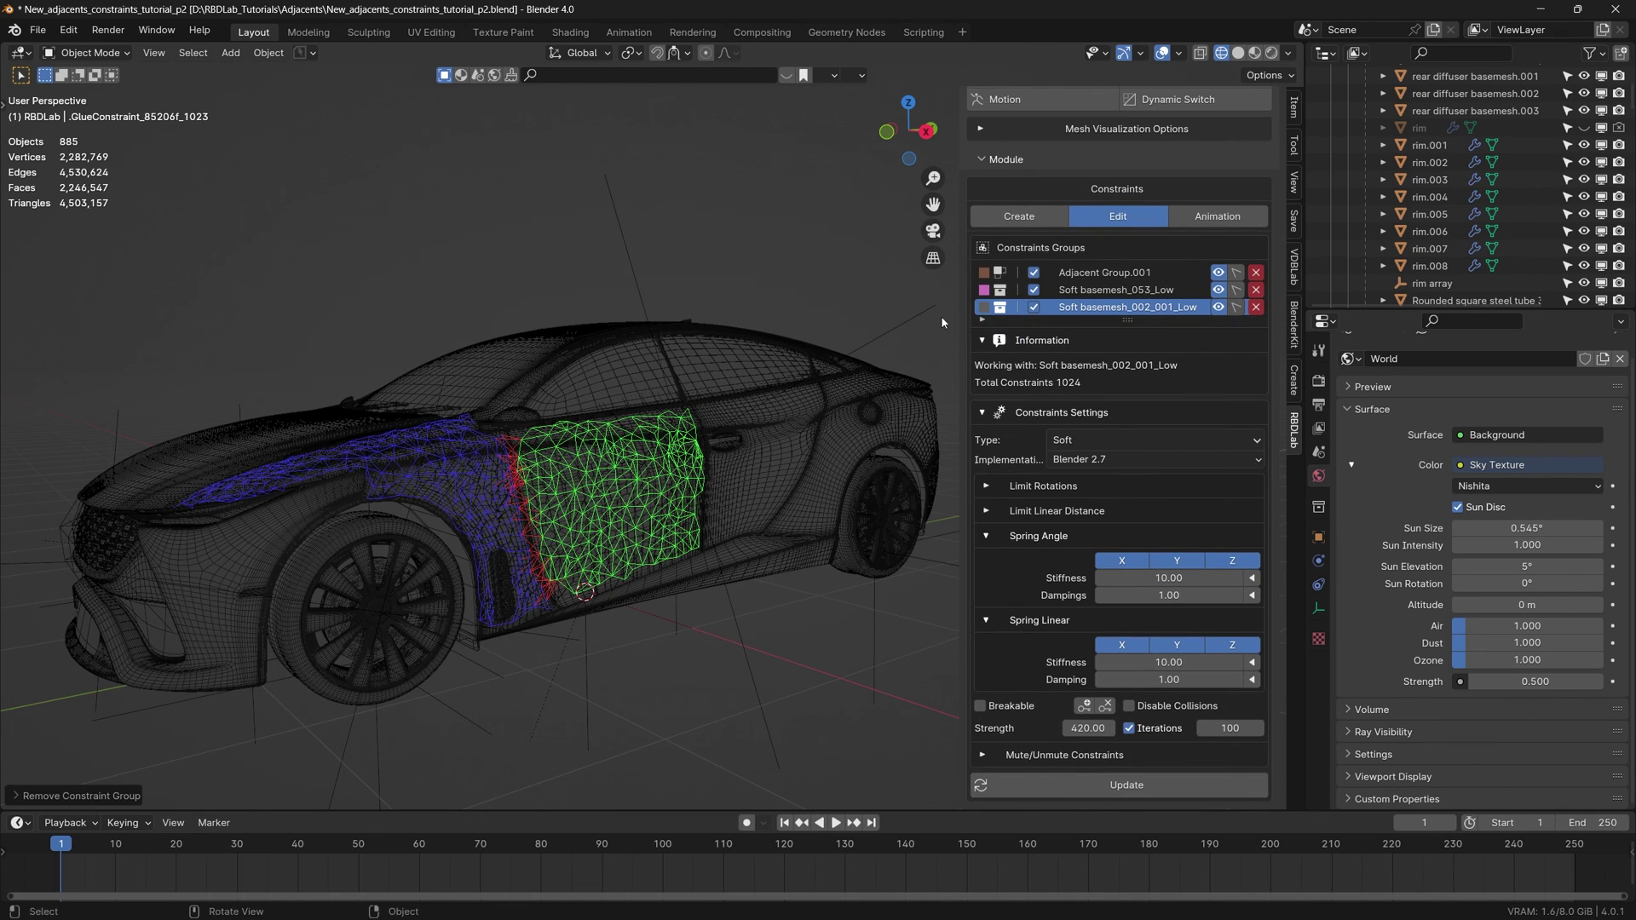
pyautogui.click(1126, 784)
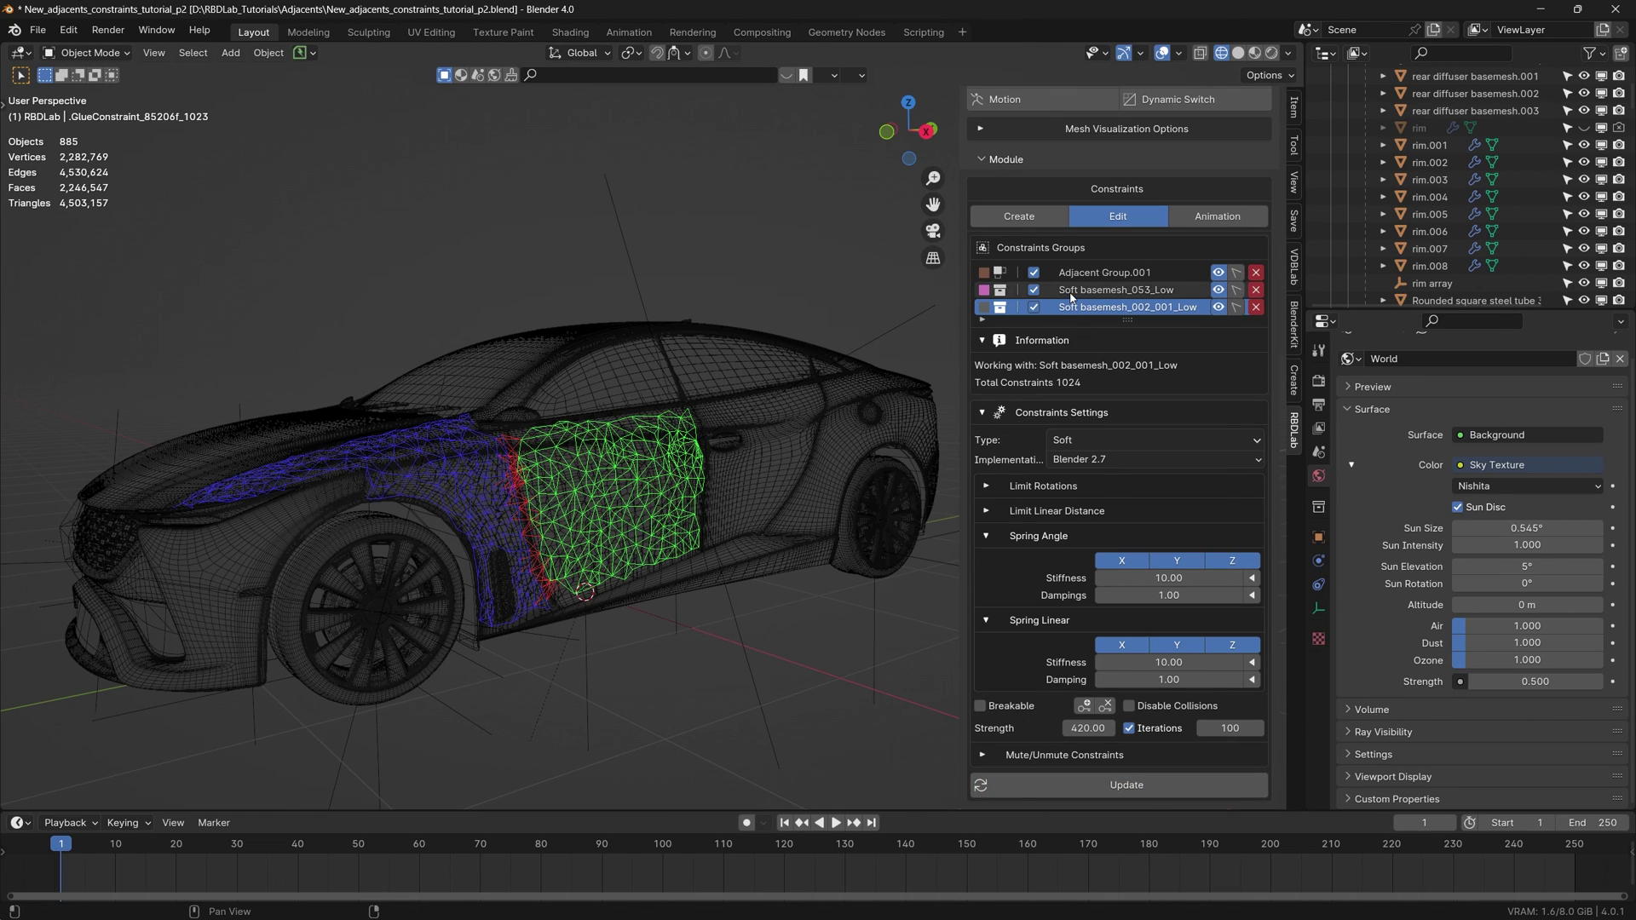
pyautogui.click(1107, 290)
pyautogui.click(1129, 727)
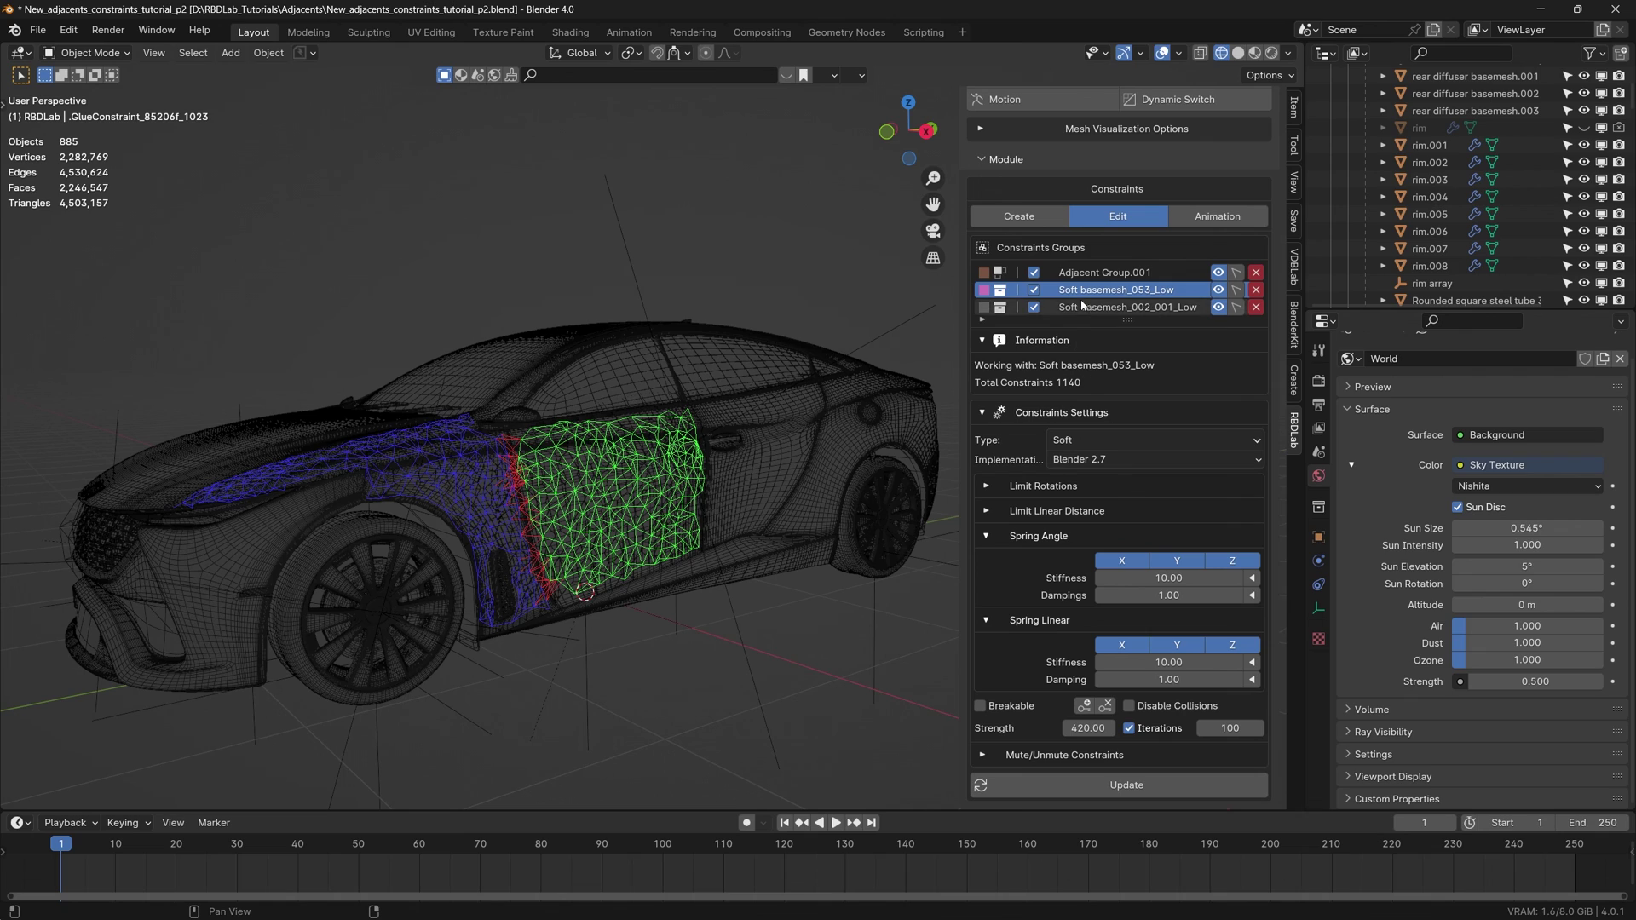
pyautogui.click(1104, 272)
pyautogui.click(1128, 728)
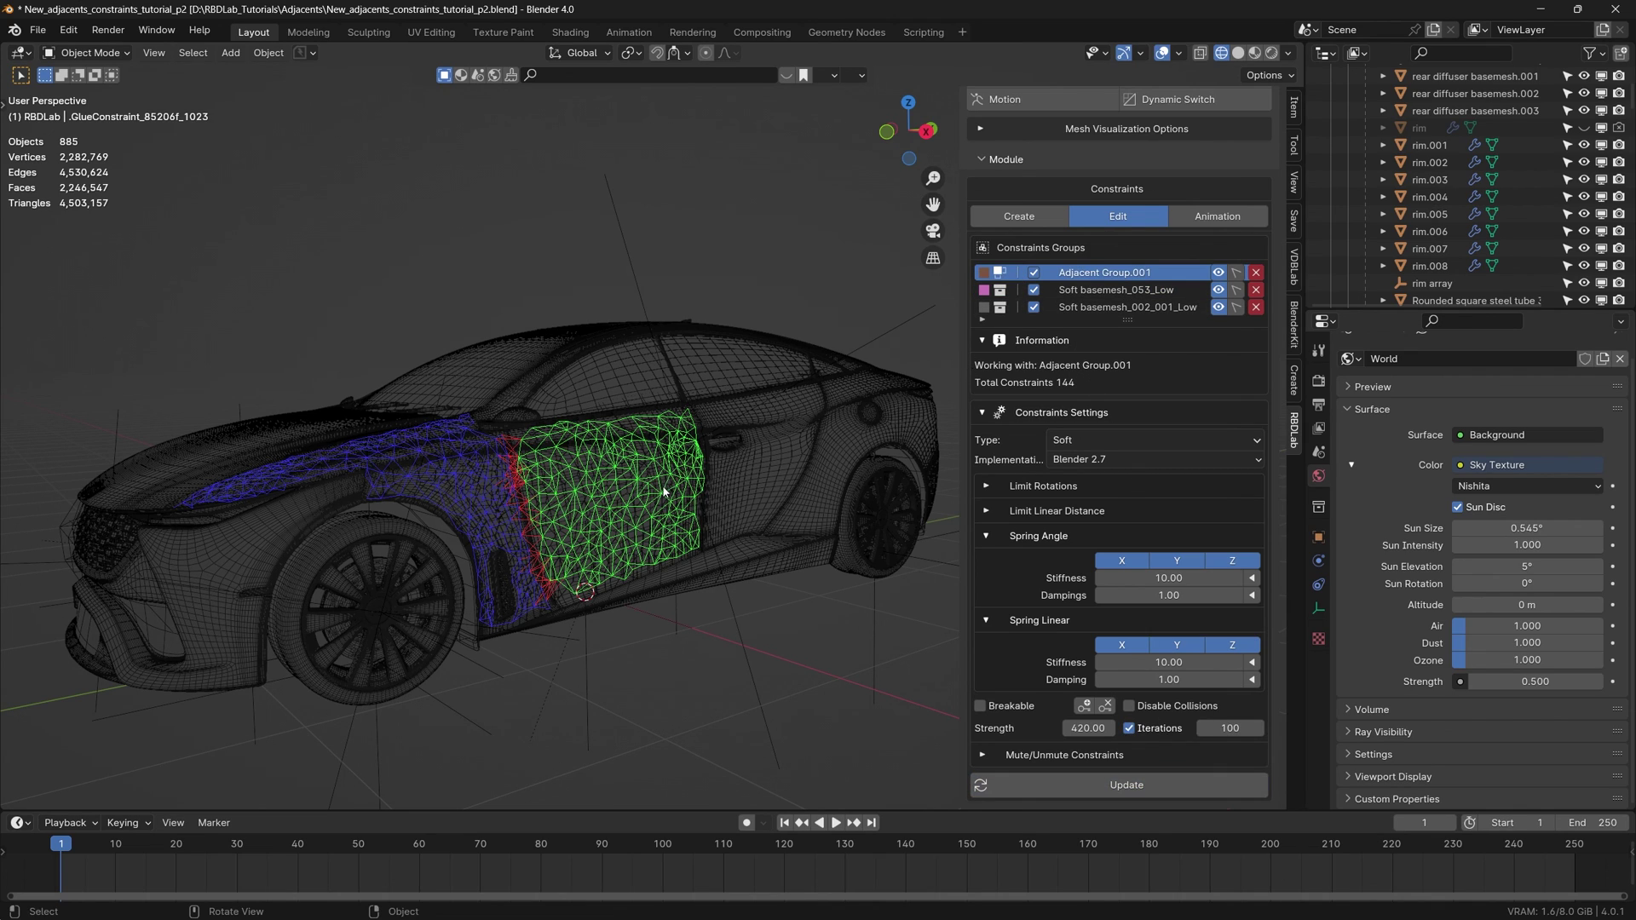
# Return to the constraint creation settings and turn Adjacents back on to show its neighbor search options.
pyautogui.moveTo(570, 537); pyautogui.dragTo(597, 549, button='middle')
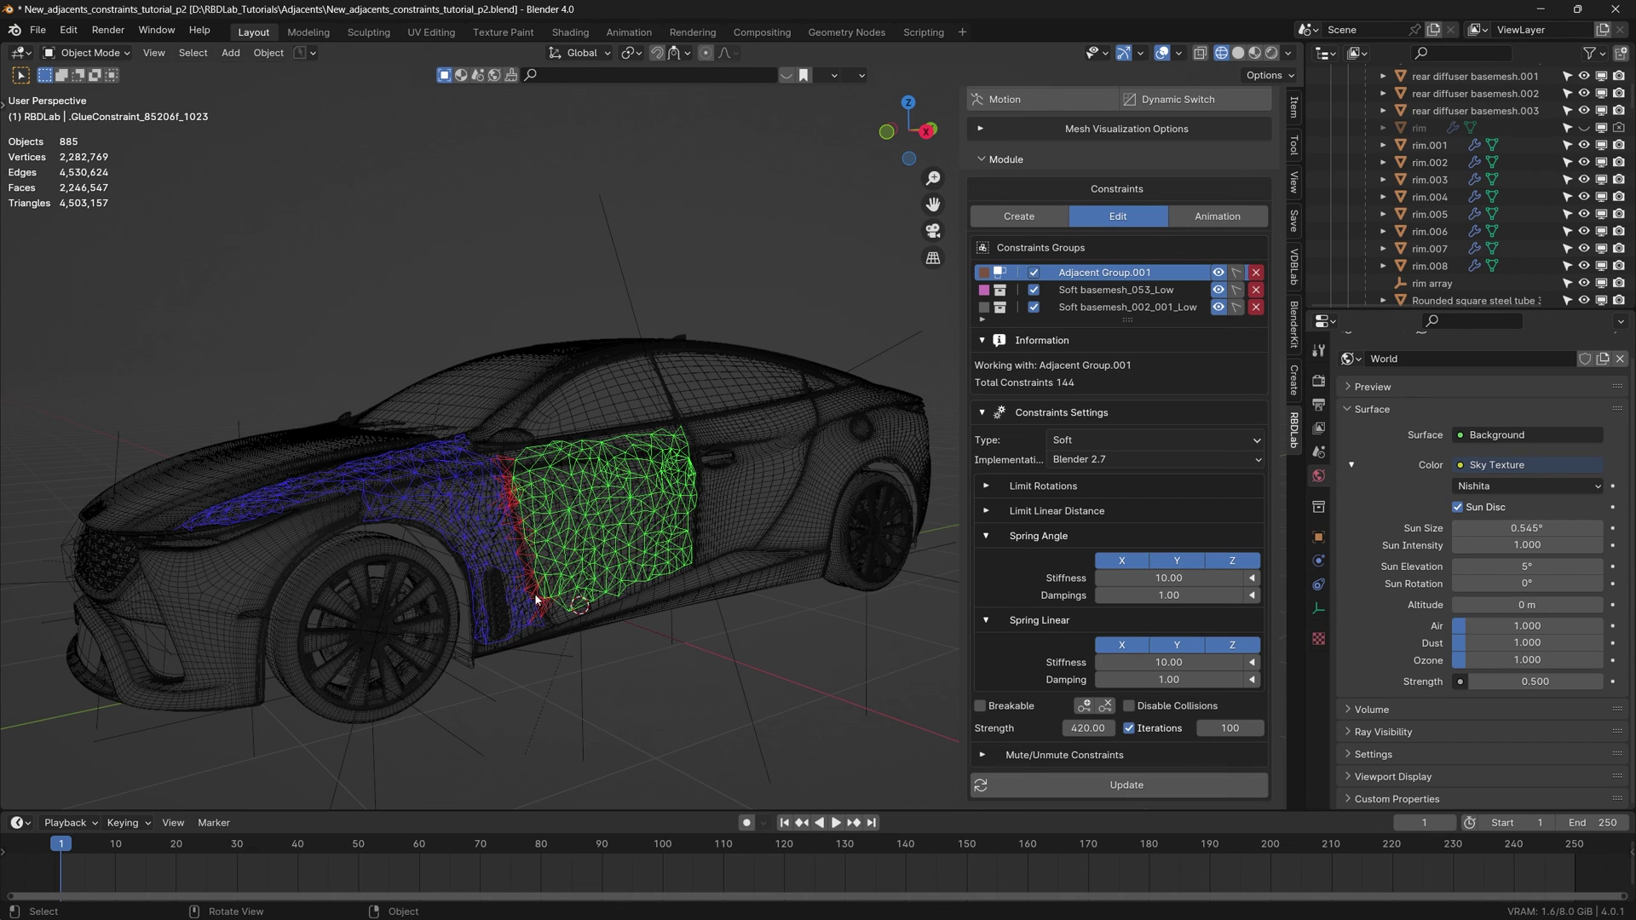
pyautogui.click(1019, 216)
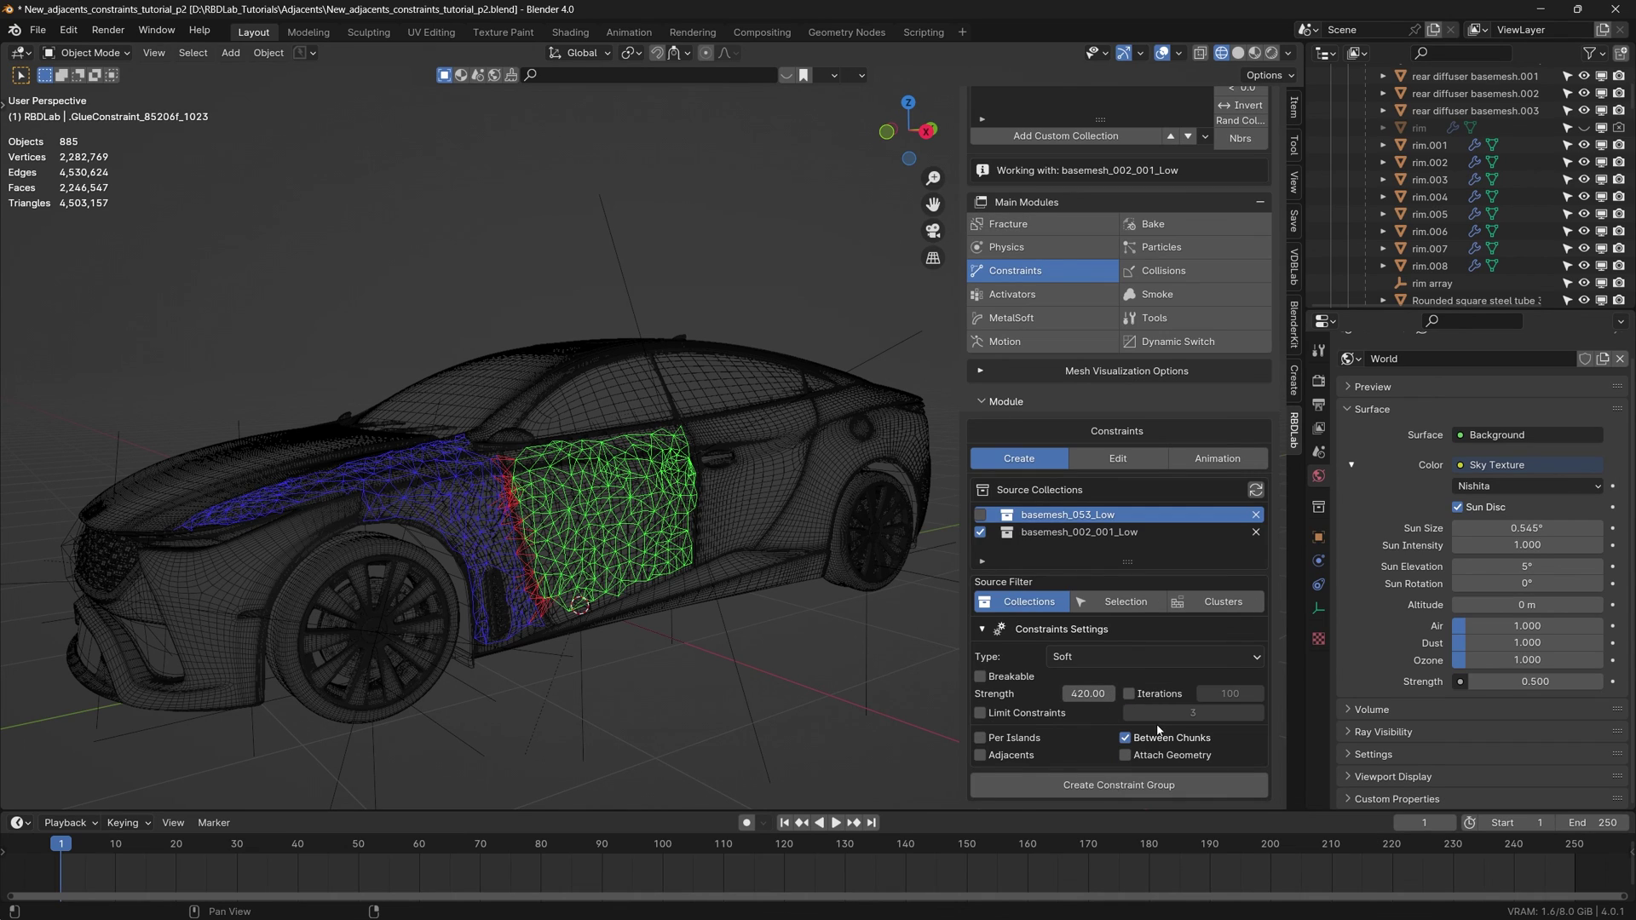
pyautogui.click(980, 755)
pyautogui.scroll(-3, 1091, 743)
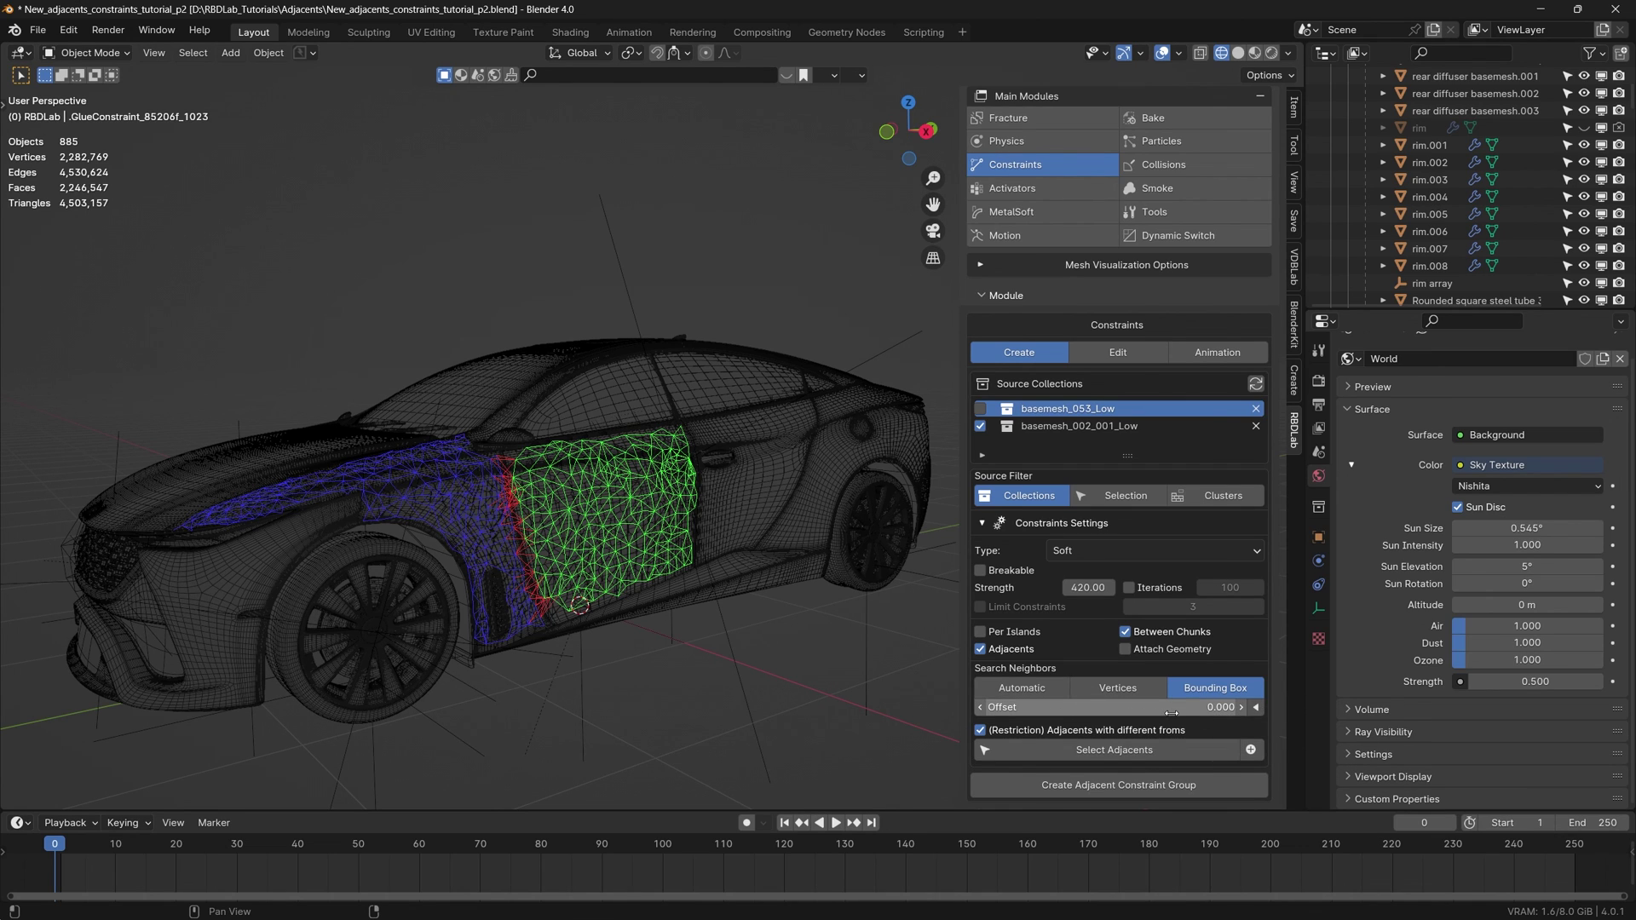
# Switch the viewport to rendered shading to view the whole car with its constraints.
pyautogui.click(1271, 53)
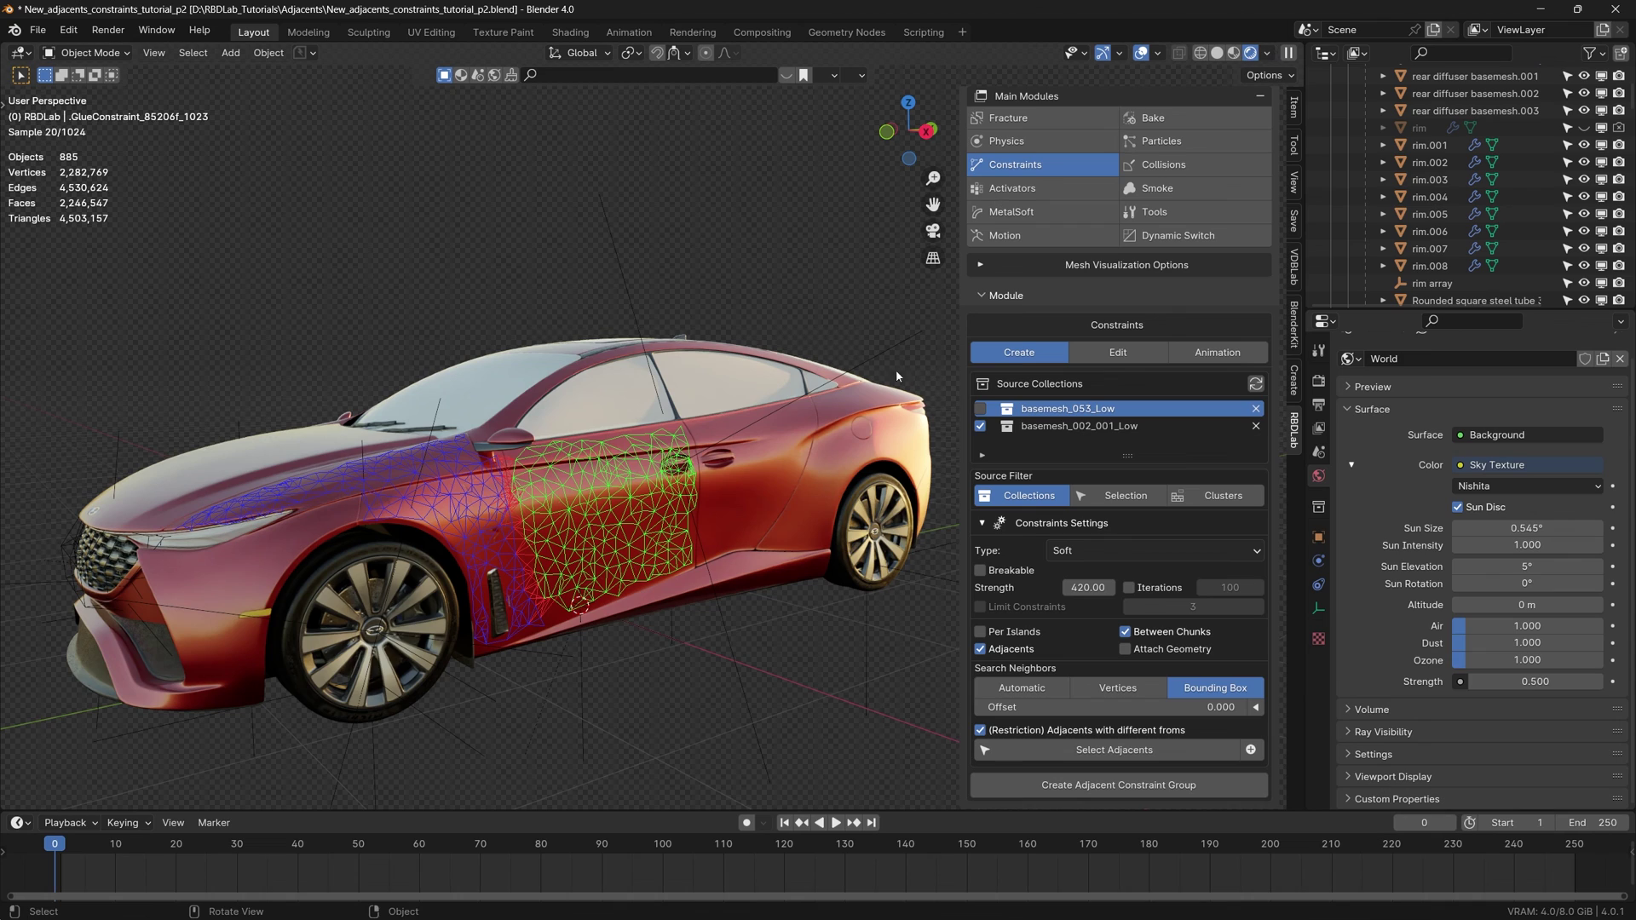
pyautogui.scroll(-2, 678, 634)
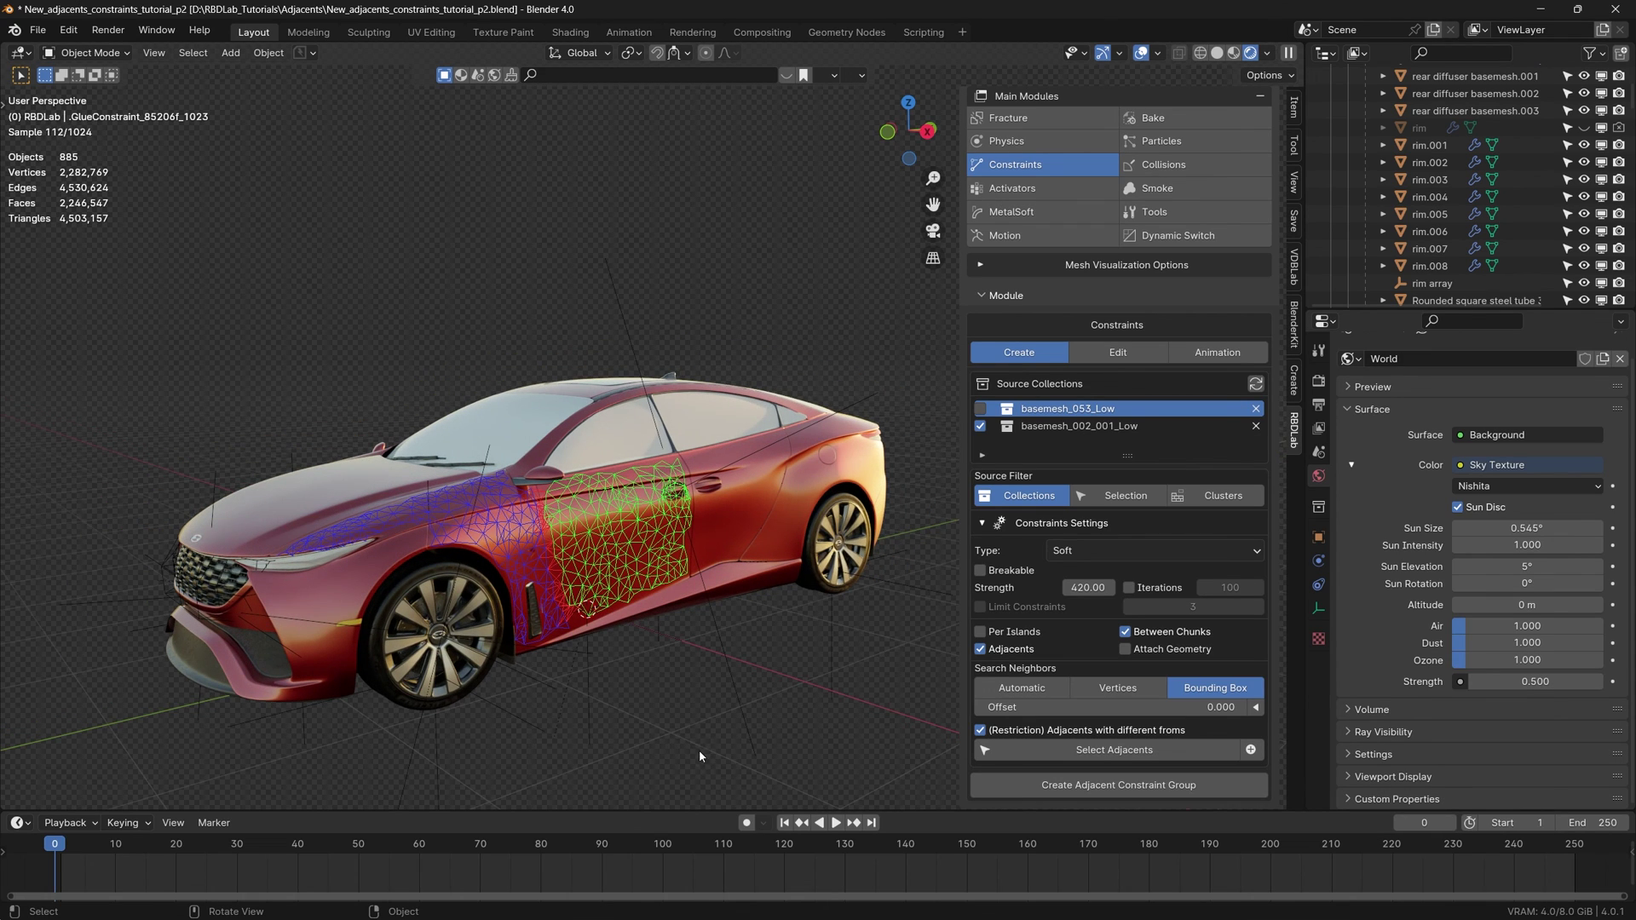